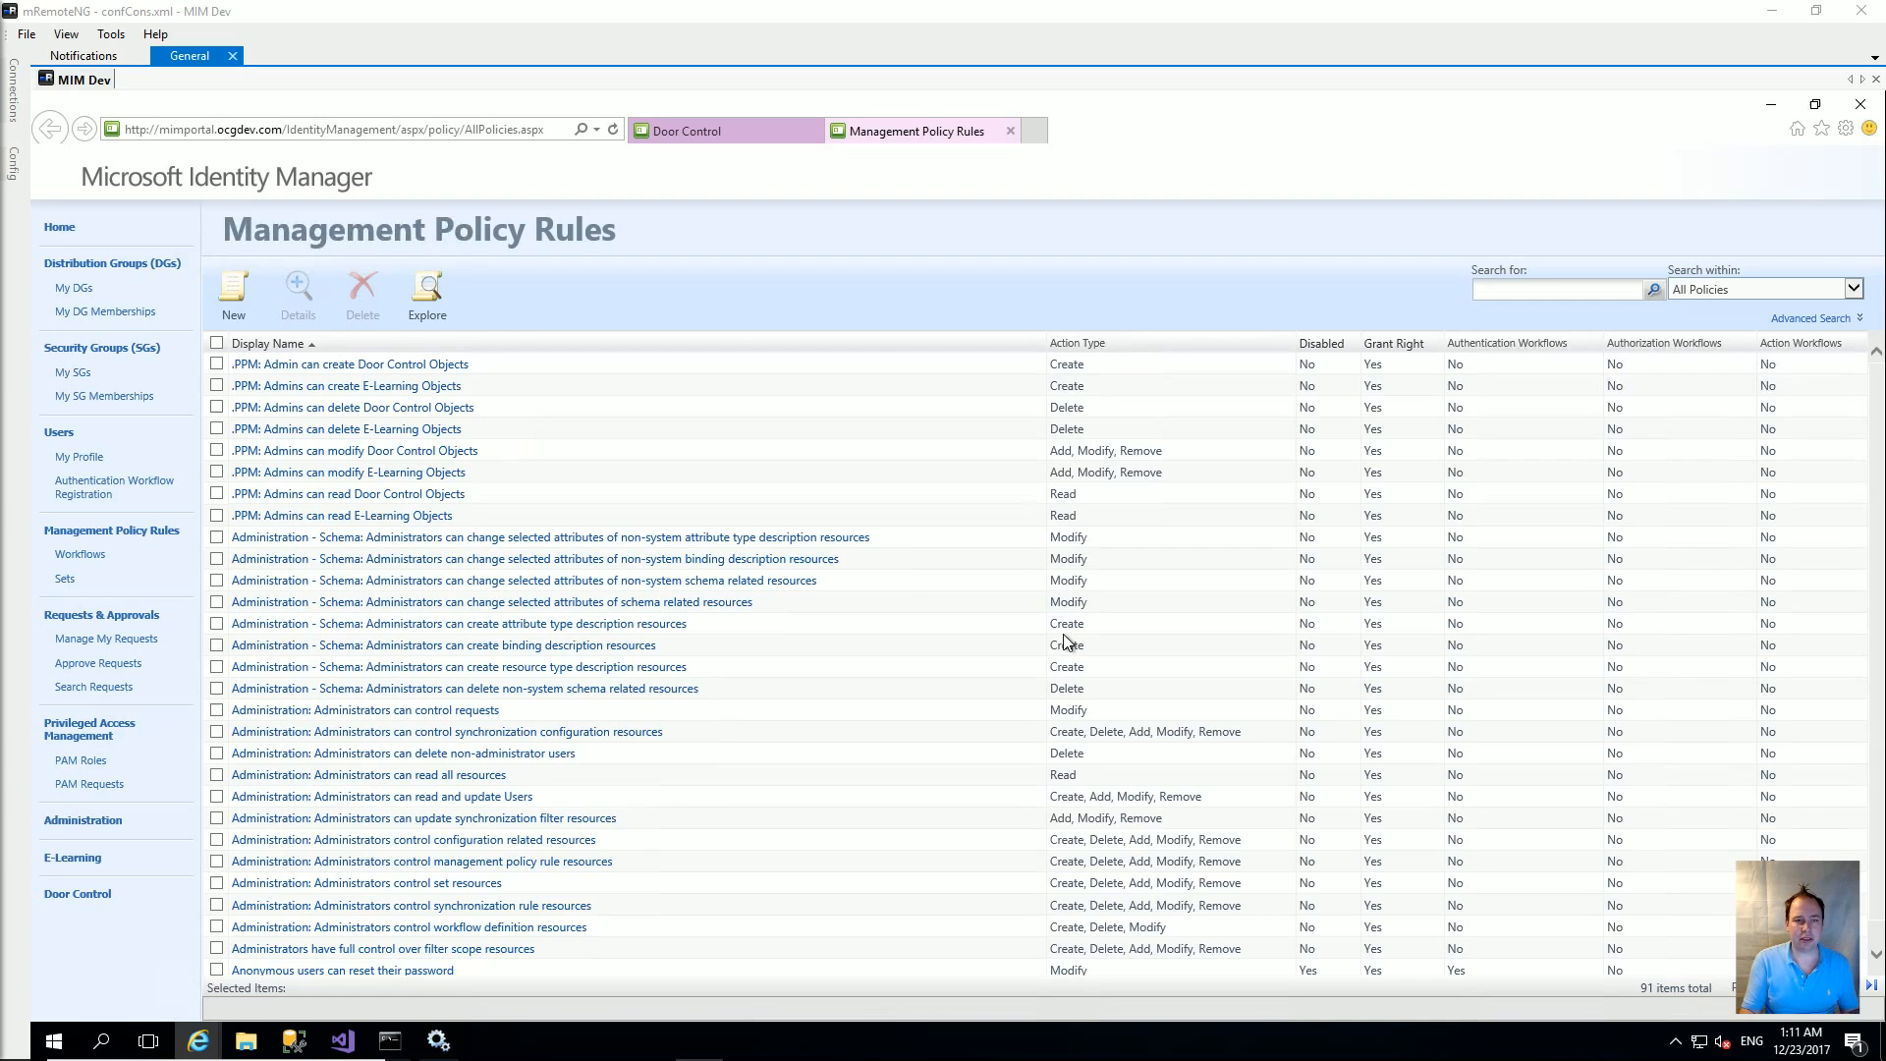
Step: Switch to the Door Control list tab
{"action": "left_click", "coordinate": [685, 138]}
Step: Open the Create XDoorControl form, look it over, then cancel it
{"action": "left_click", "coordinate": [240, 305]}
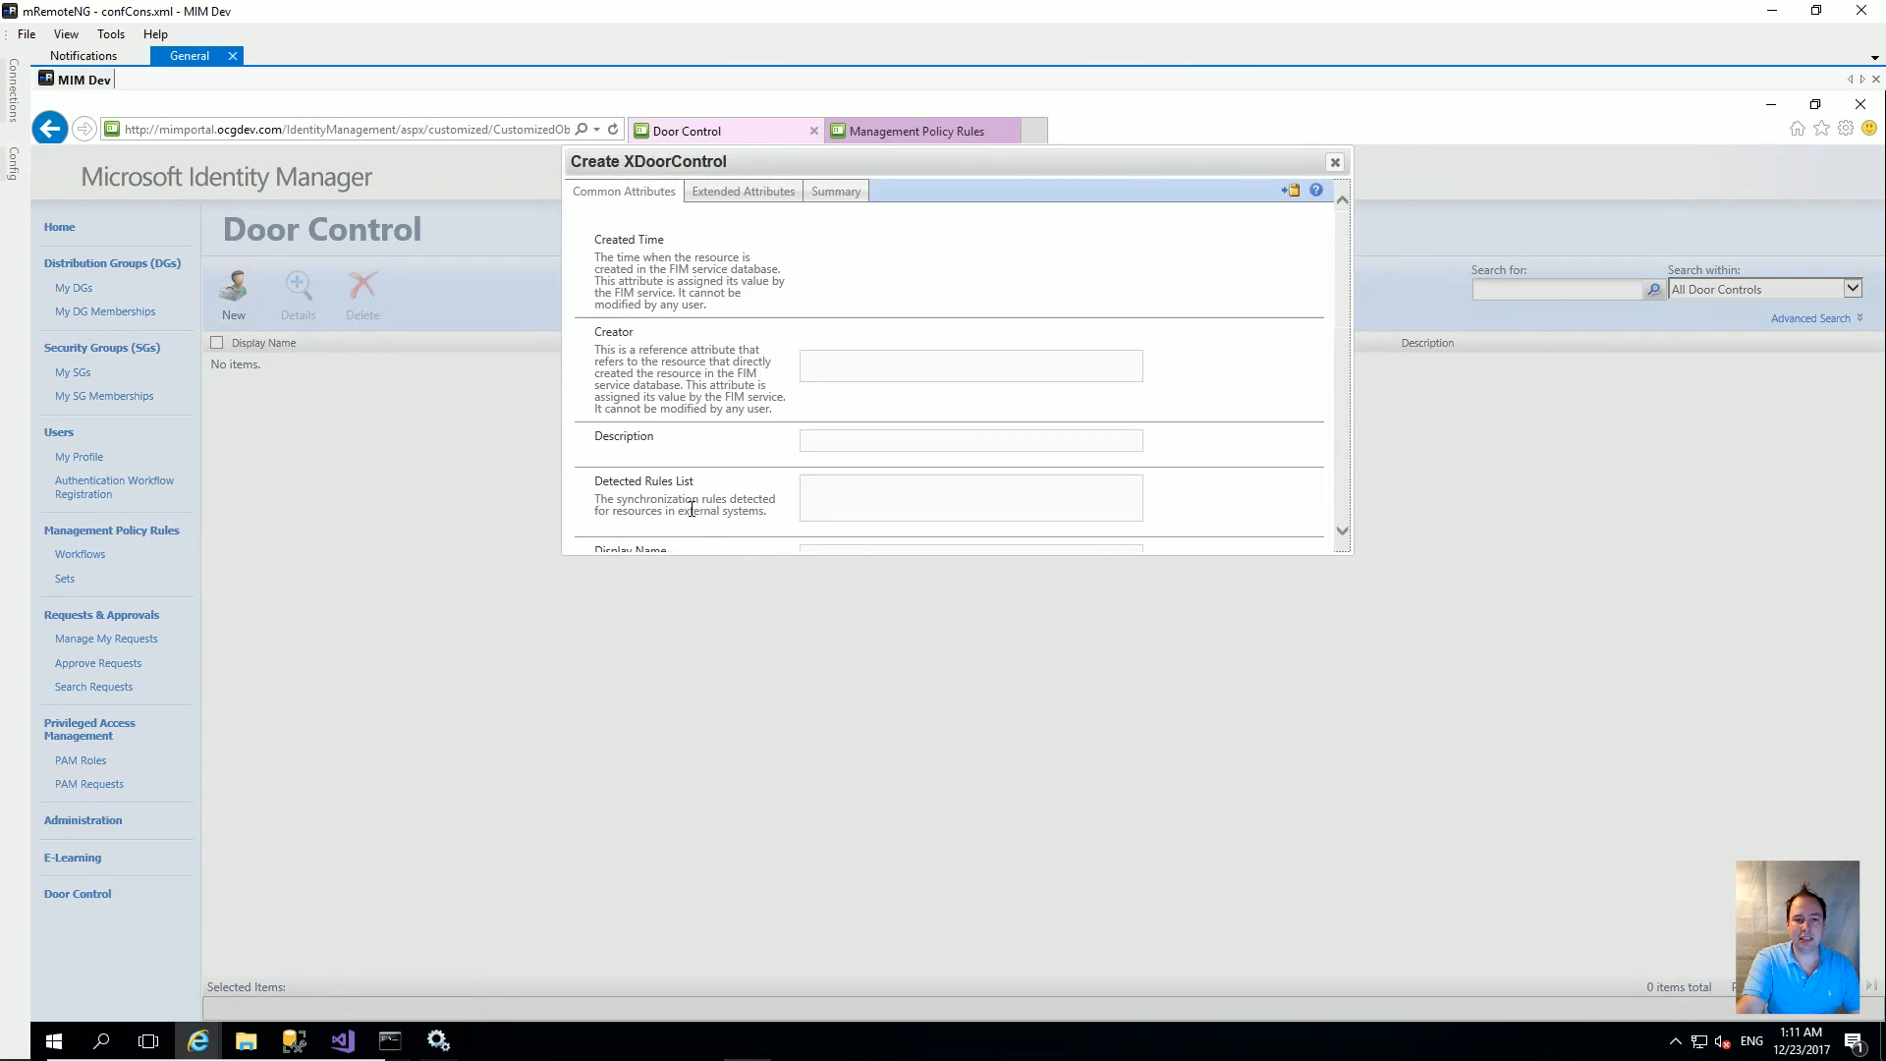
{"action": "scroll", "coordinate": [978, 482], "scroll_direction": "down", "scroll_amount": 1}
{"action": "scroll", "coordinate": [976, 497], "scroll_direction": "up", "scroll_amount": 2}
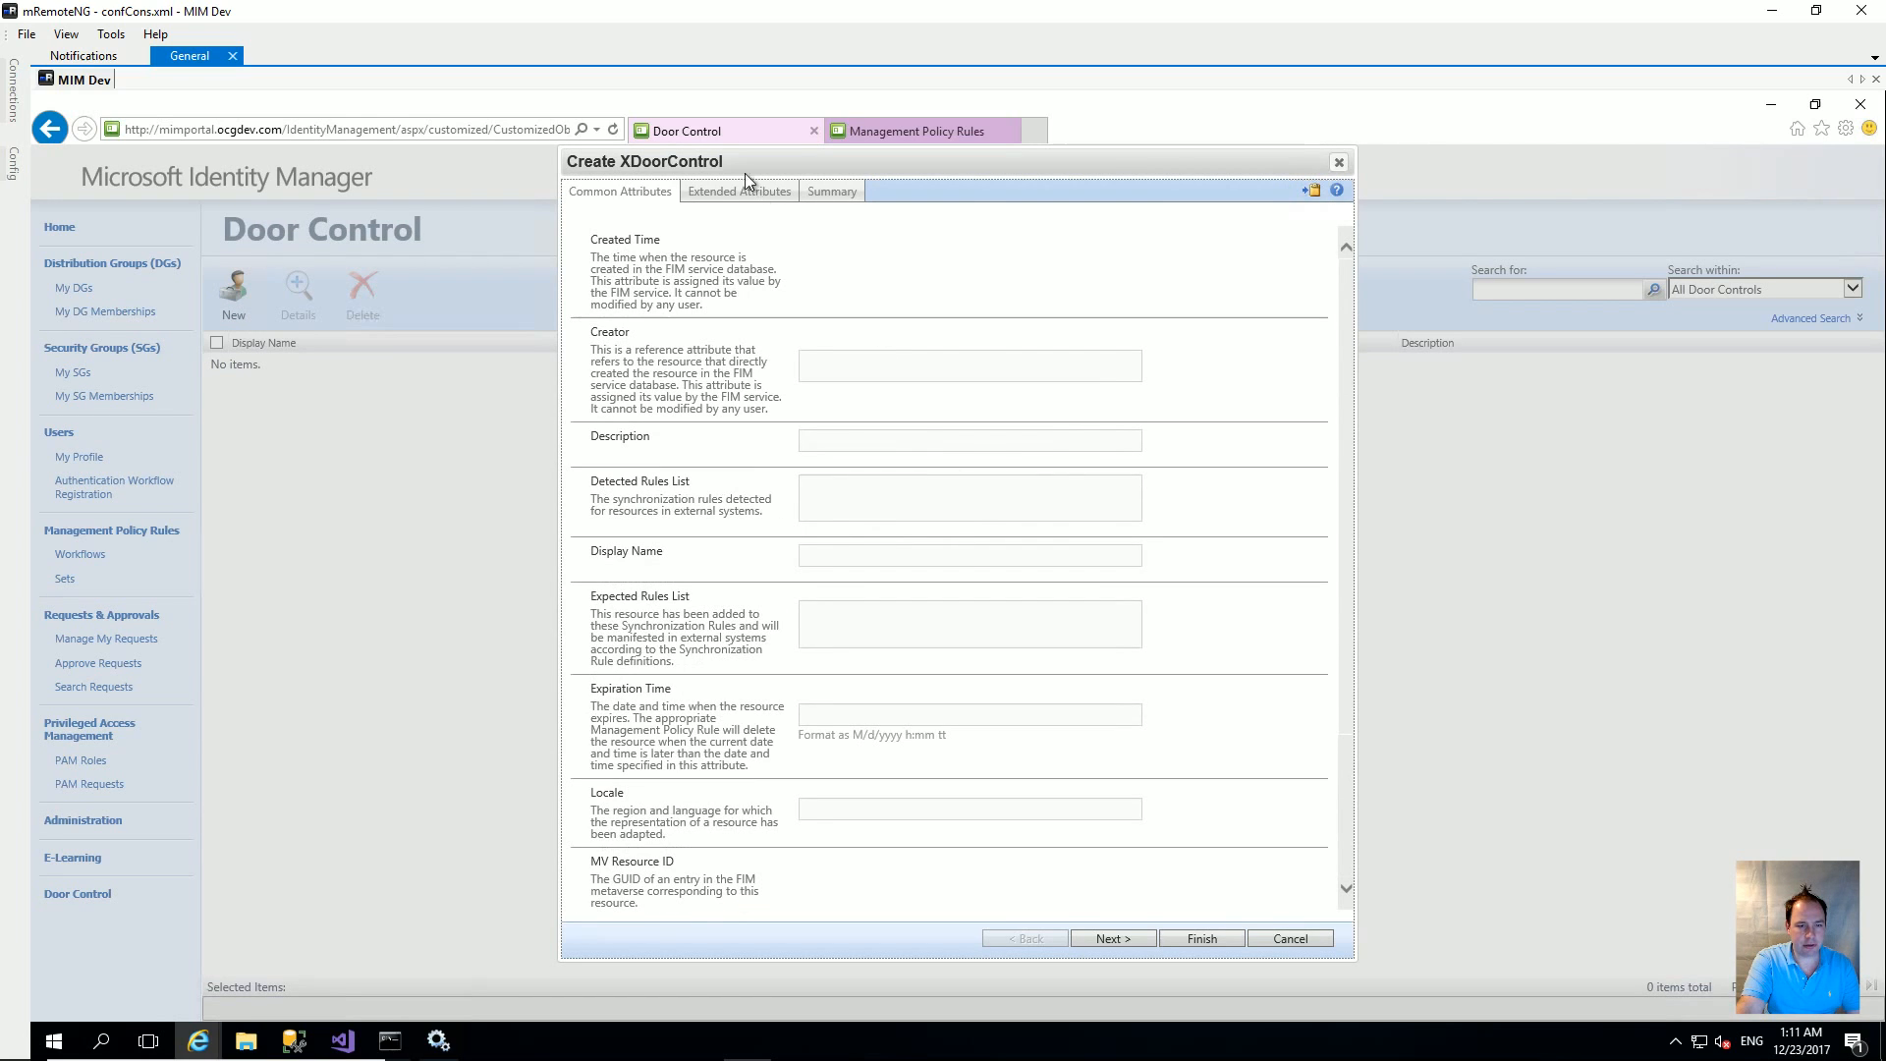
{"action": "left_click", "coordinate": [1289, 937]}
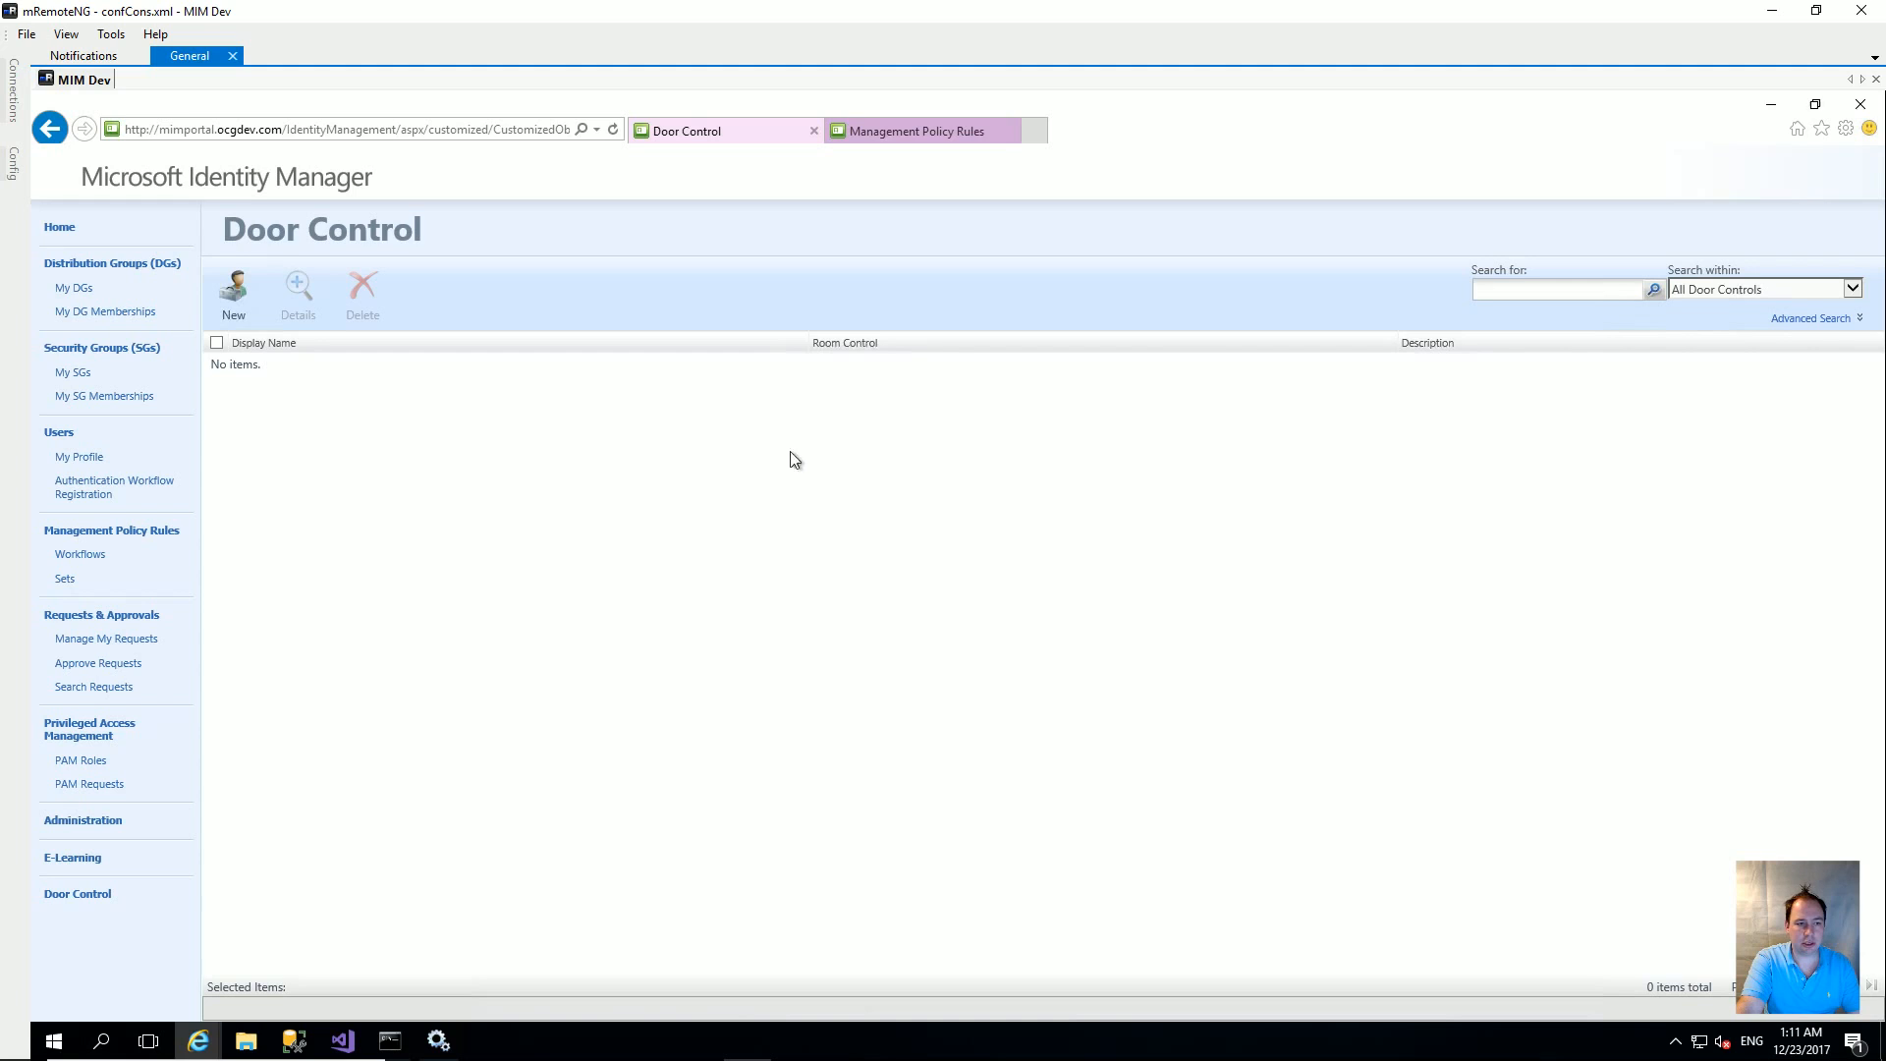
Step: Open the portal Home page in a new tab and switch to it
{"action": "right_click", "coordinate": [59, 227]}
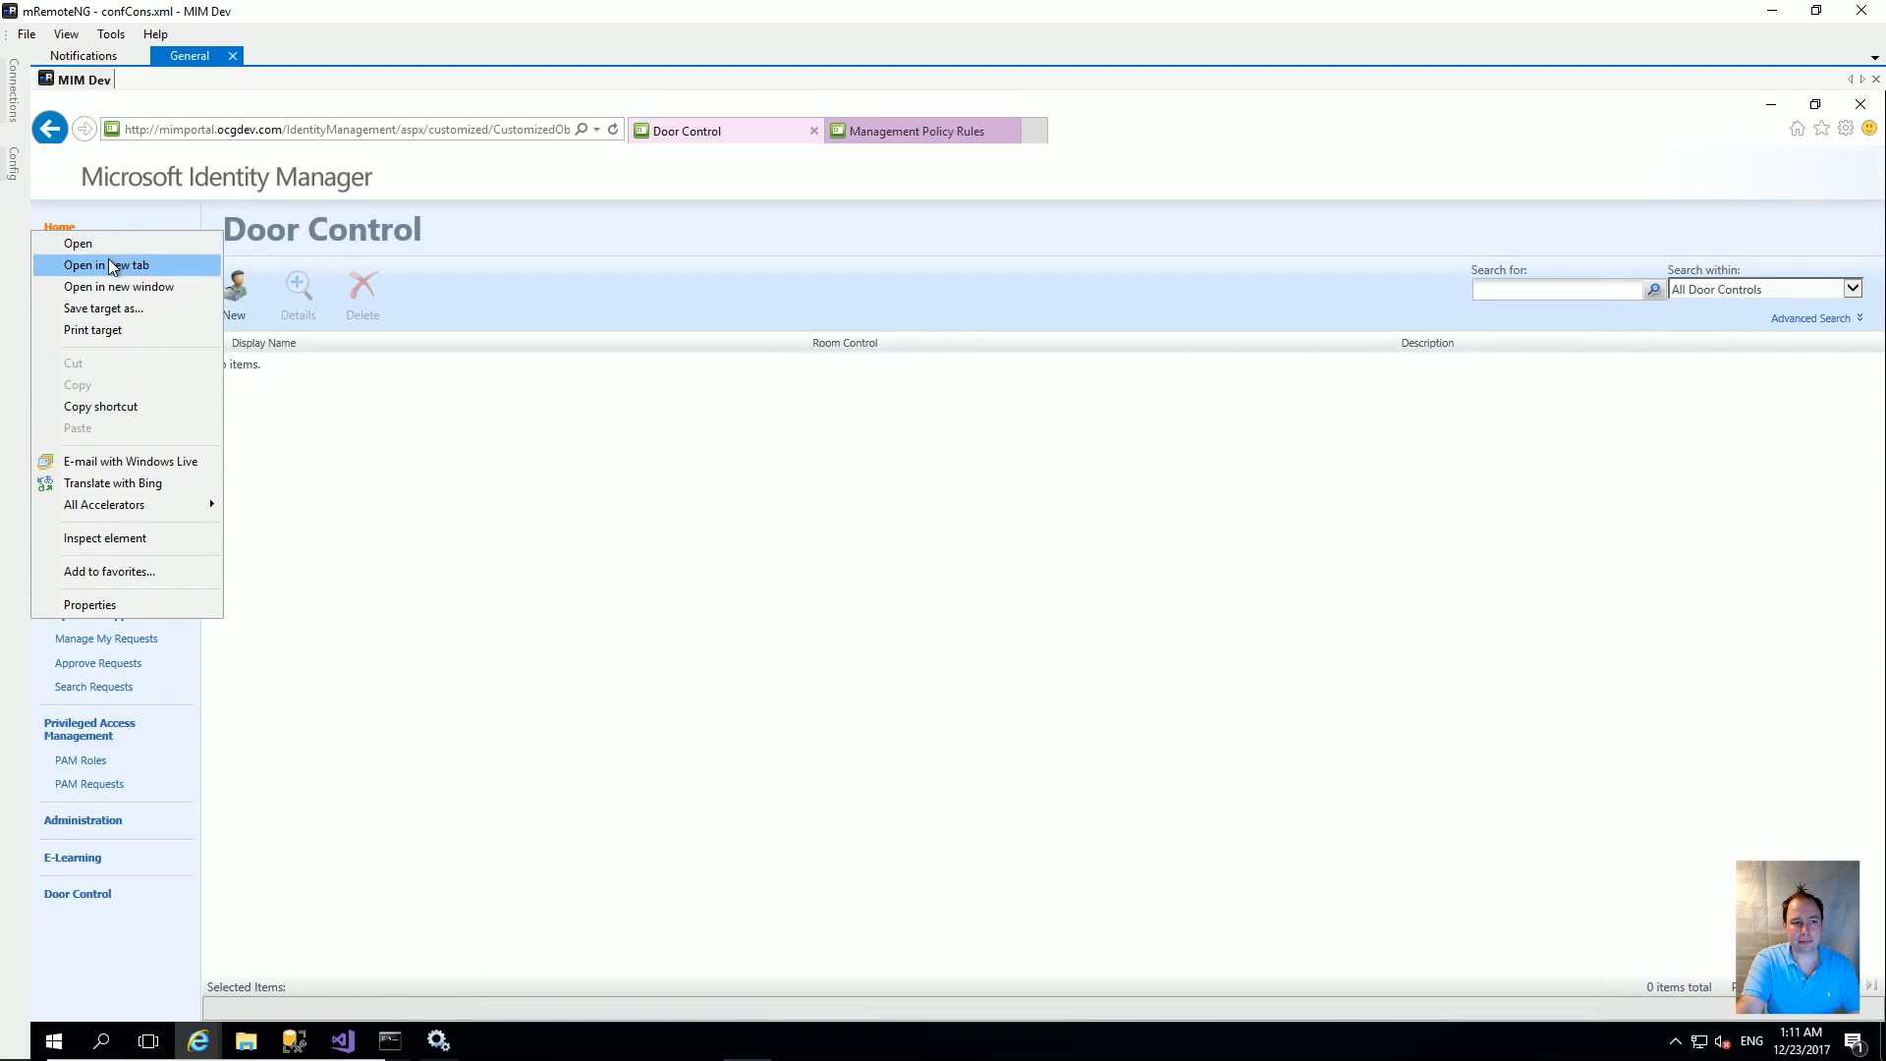
{"action": "key", "text": "Escape"}
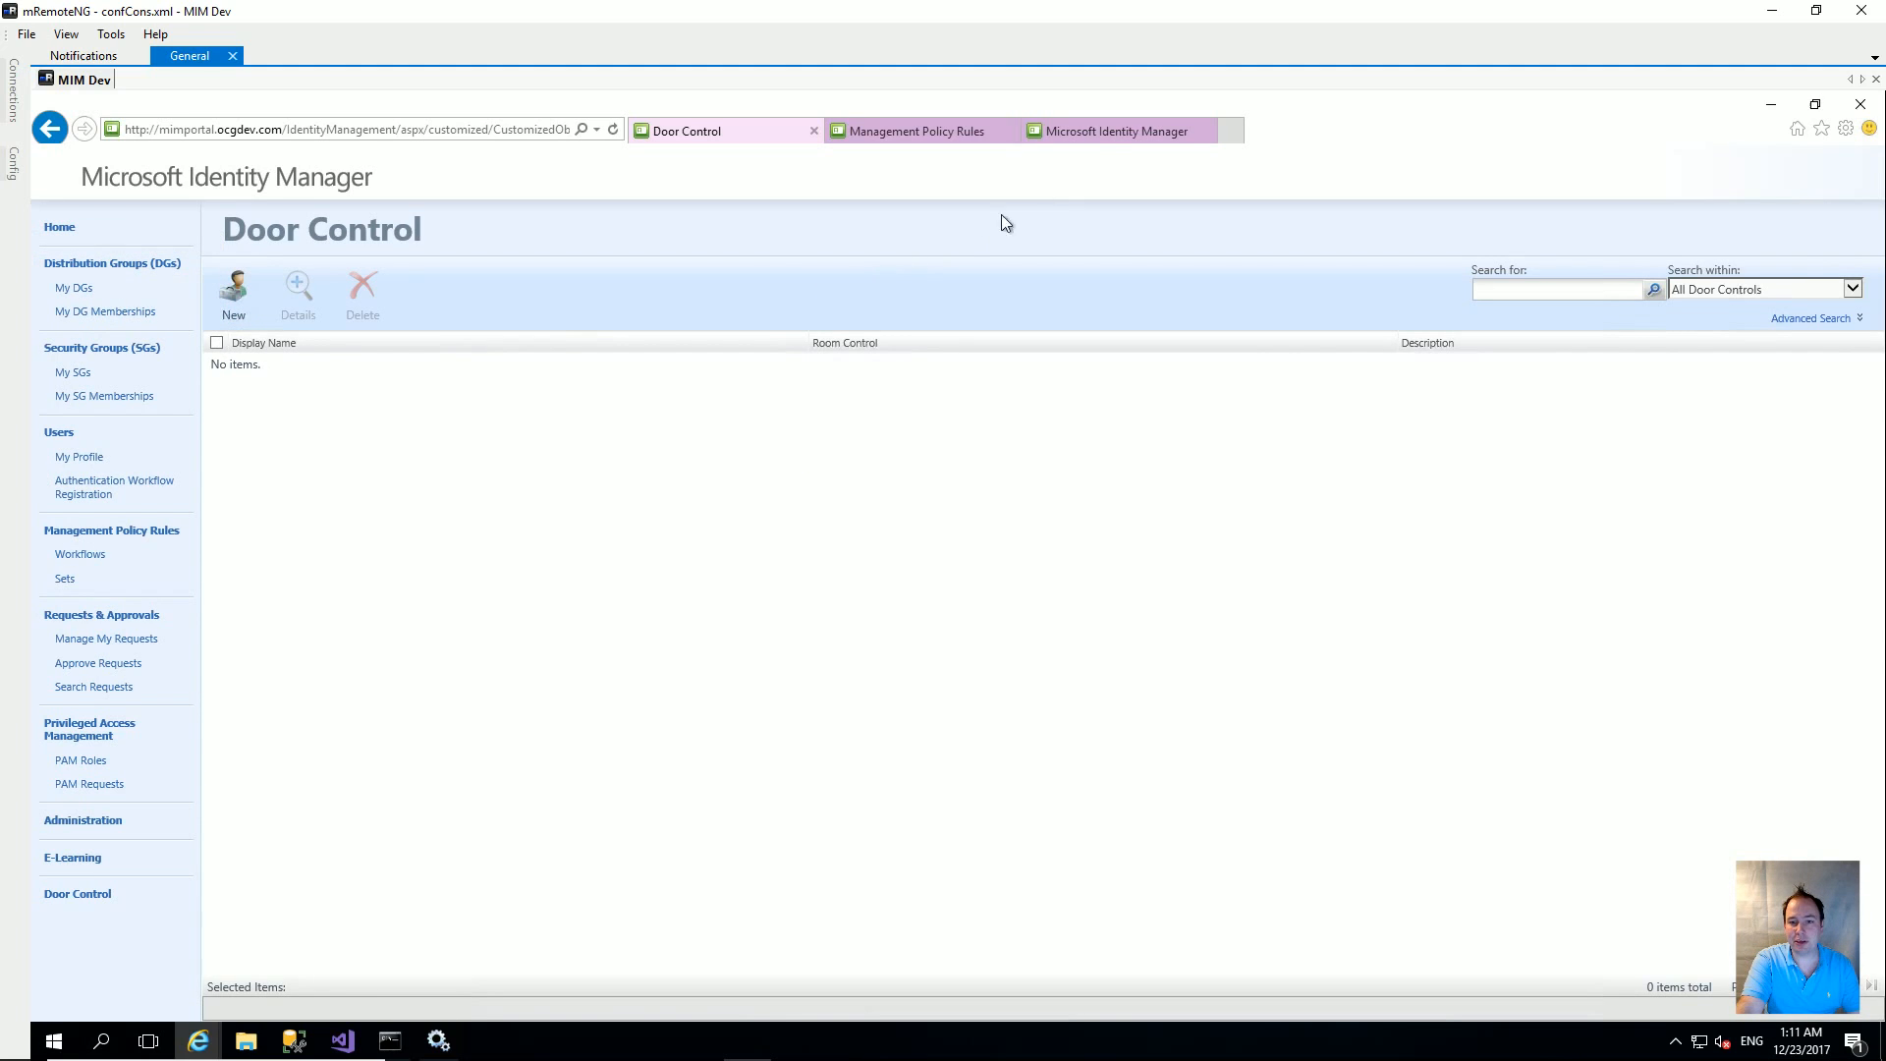
{"action": "left_click", "coordinate": [1089, 131]}
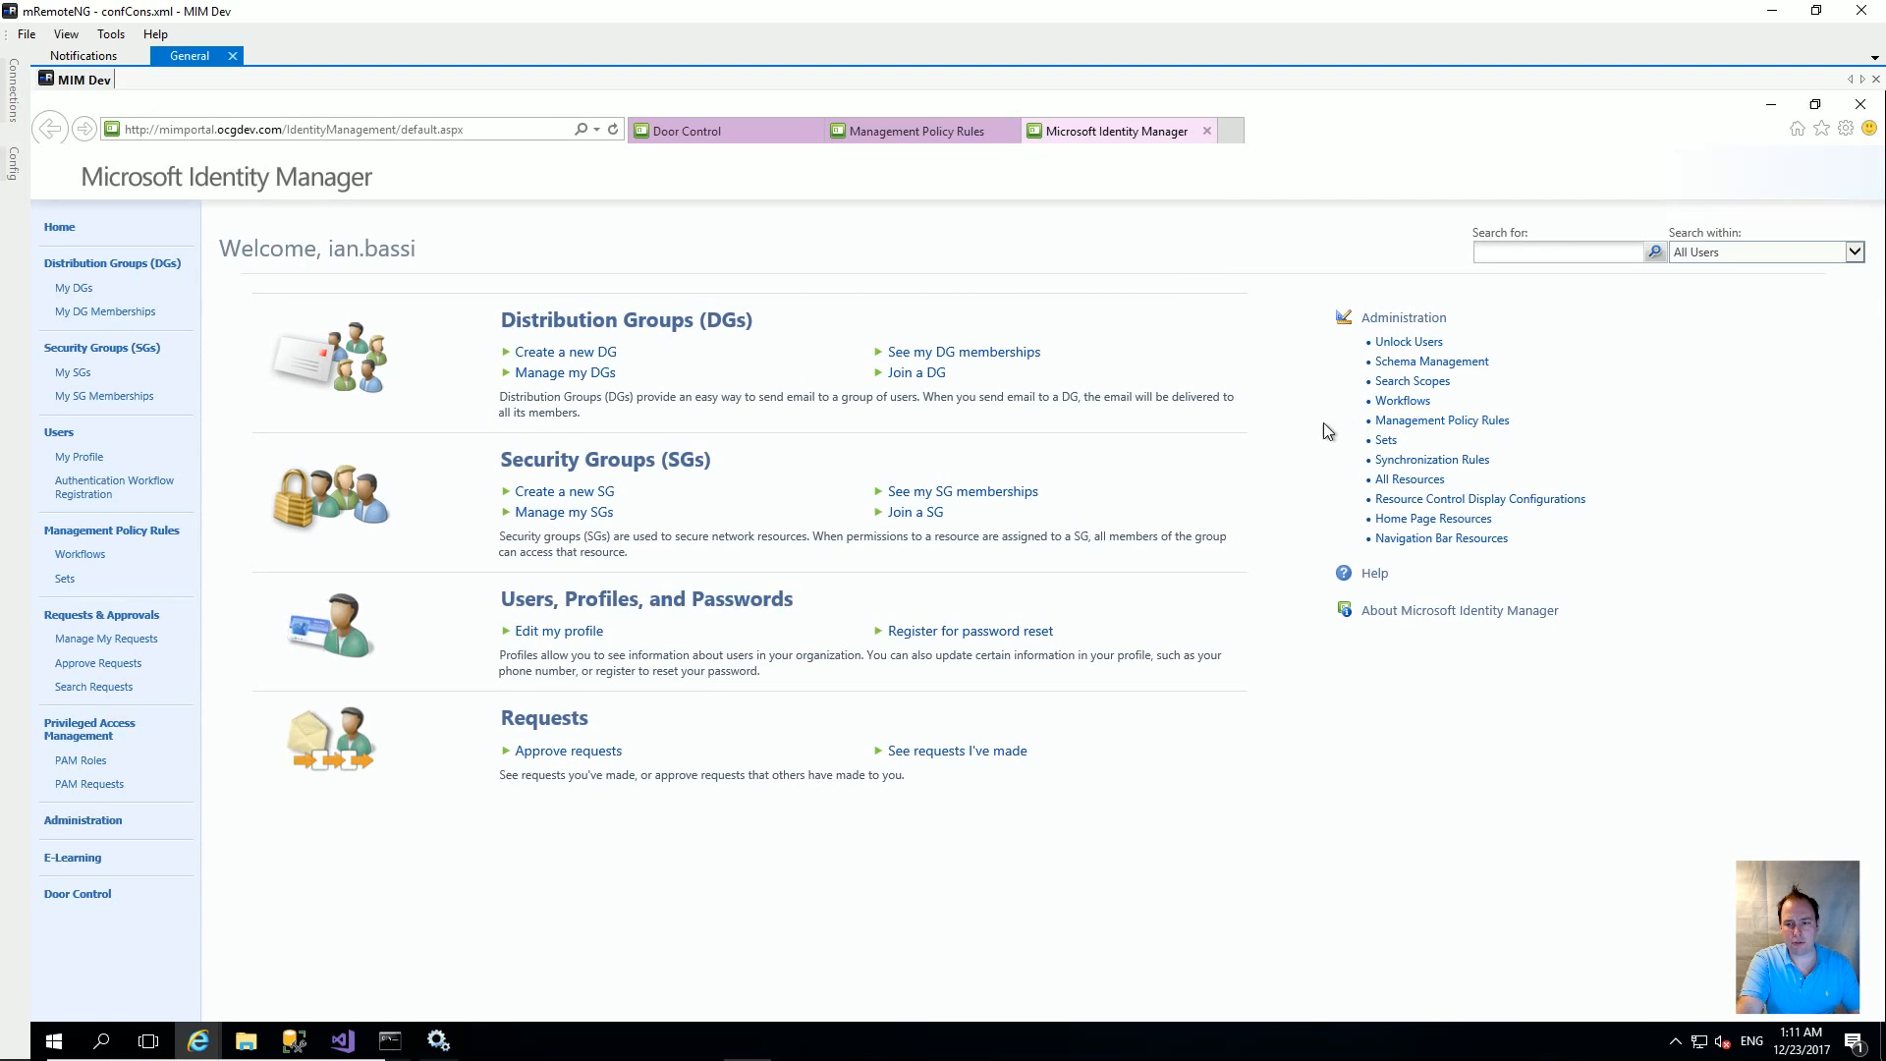
Step: Create a Resource Control Display Configuration named '.Configuration for Door Control Creation' targeting XDoorControl
{"action": "left_click", "coordinate": [1506, 505]}
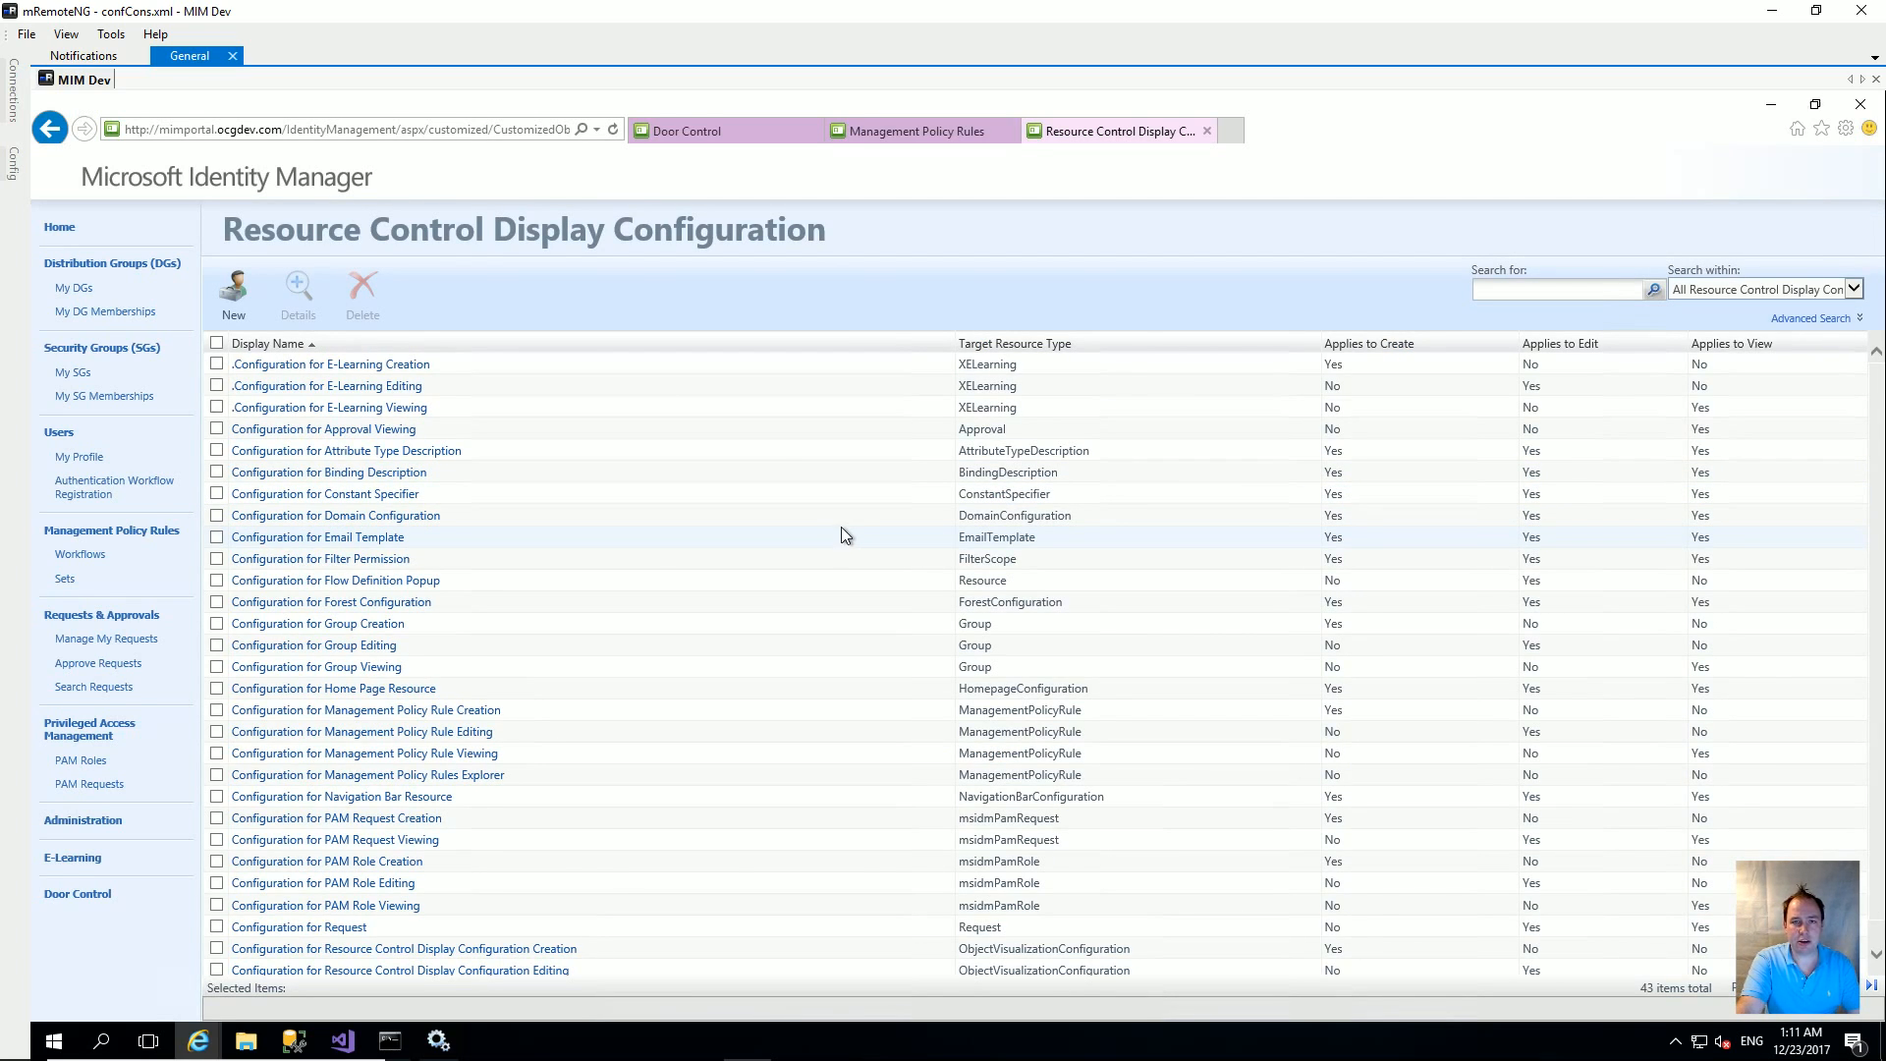
{"action": "left_click", "coordinate": [232, 295]}
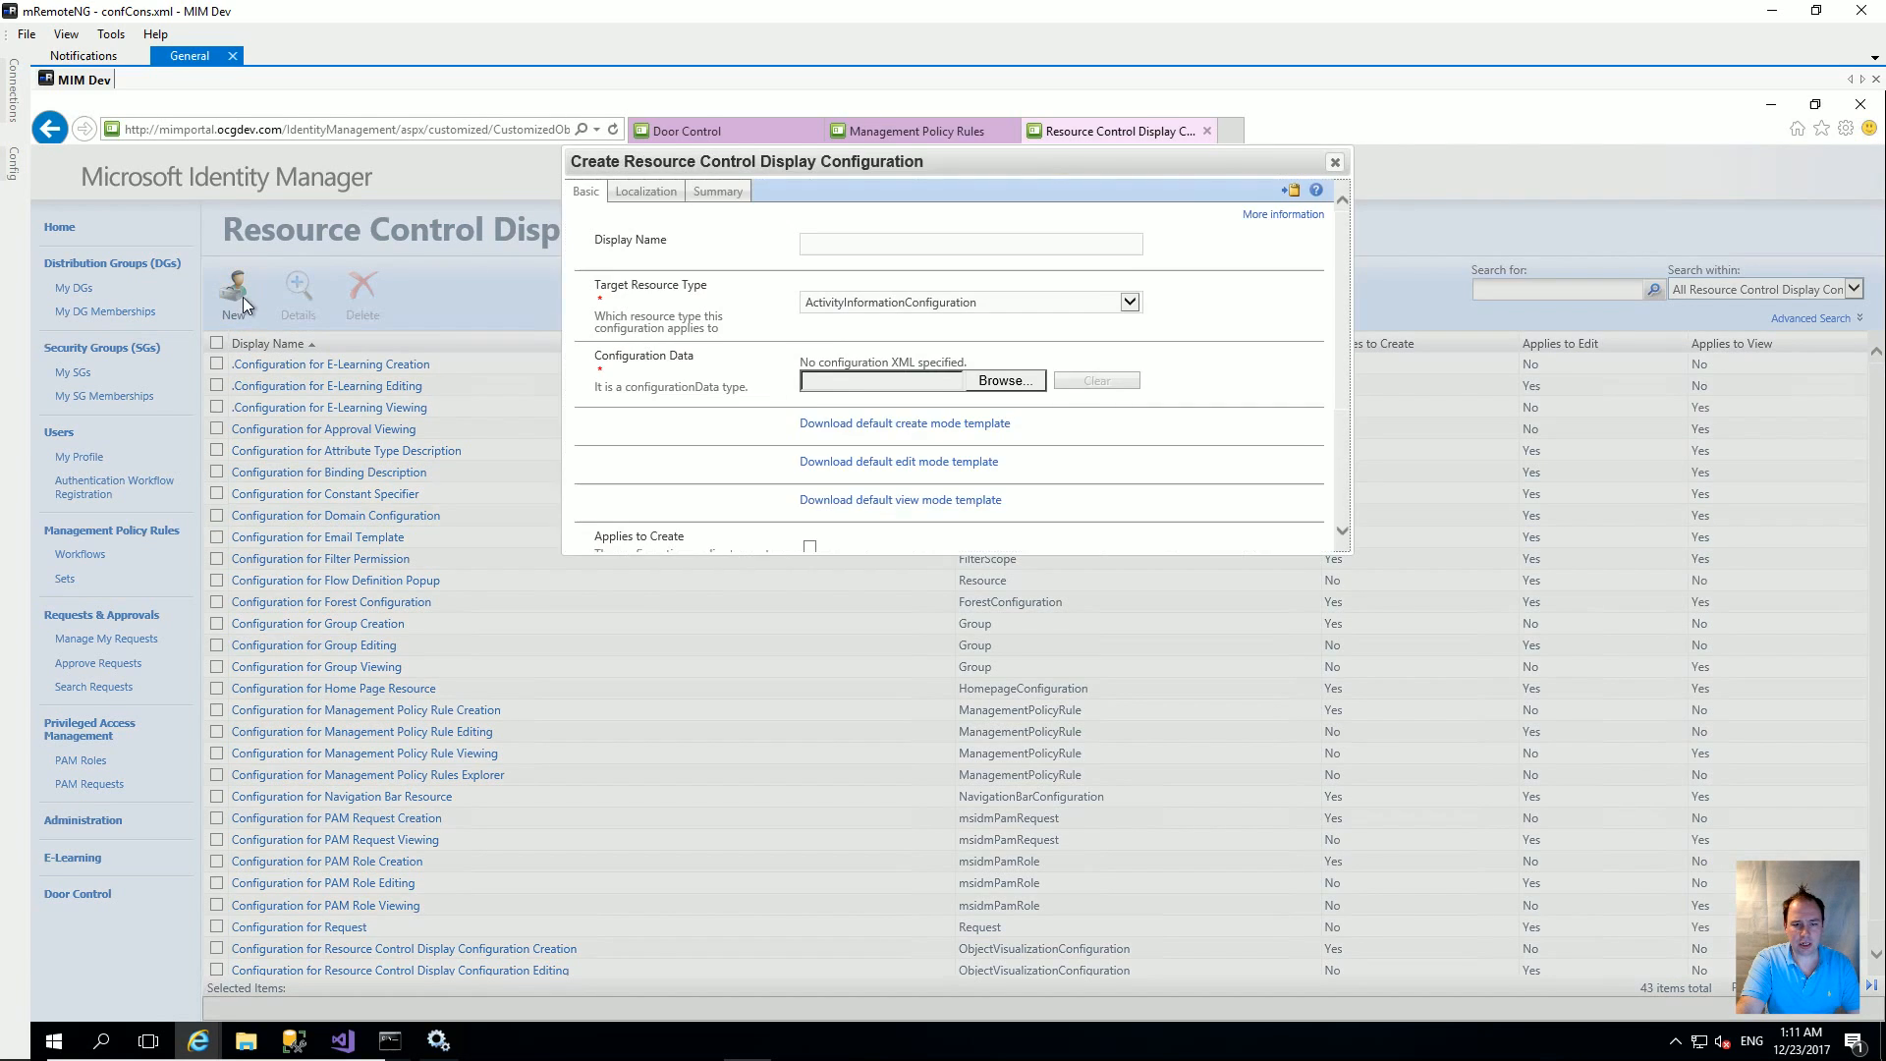
{"action": "left_click", "coordinate": [880, 244]}
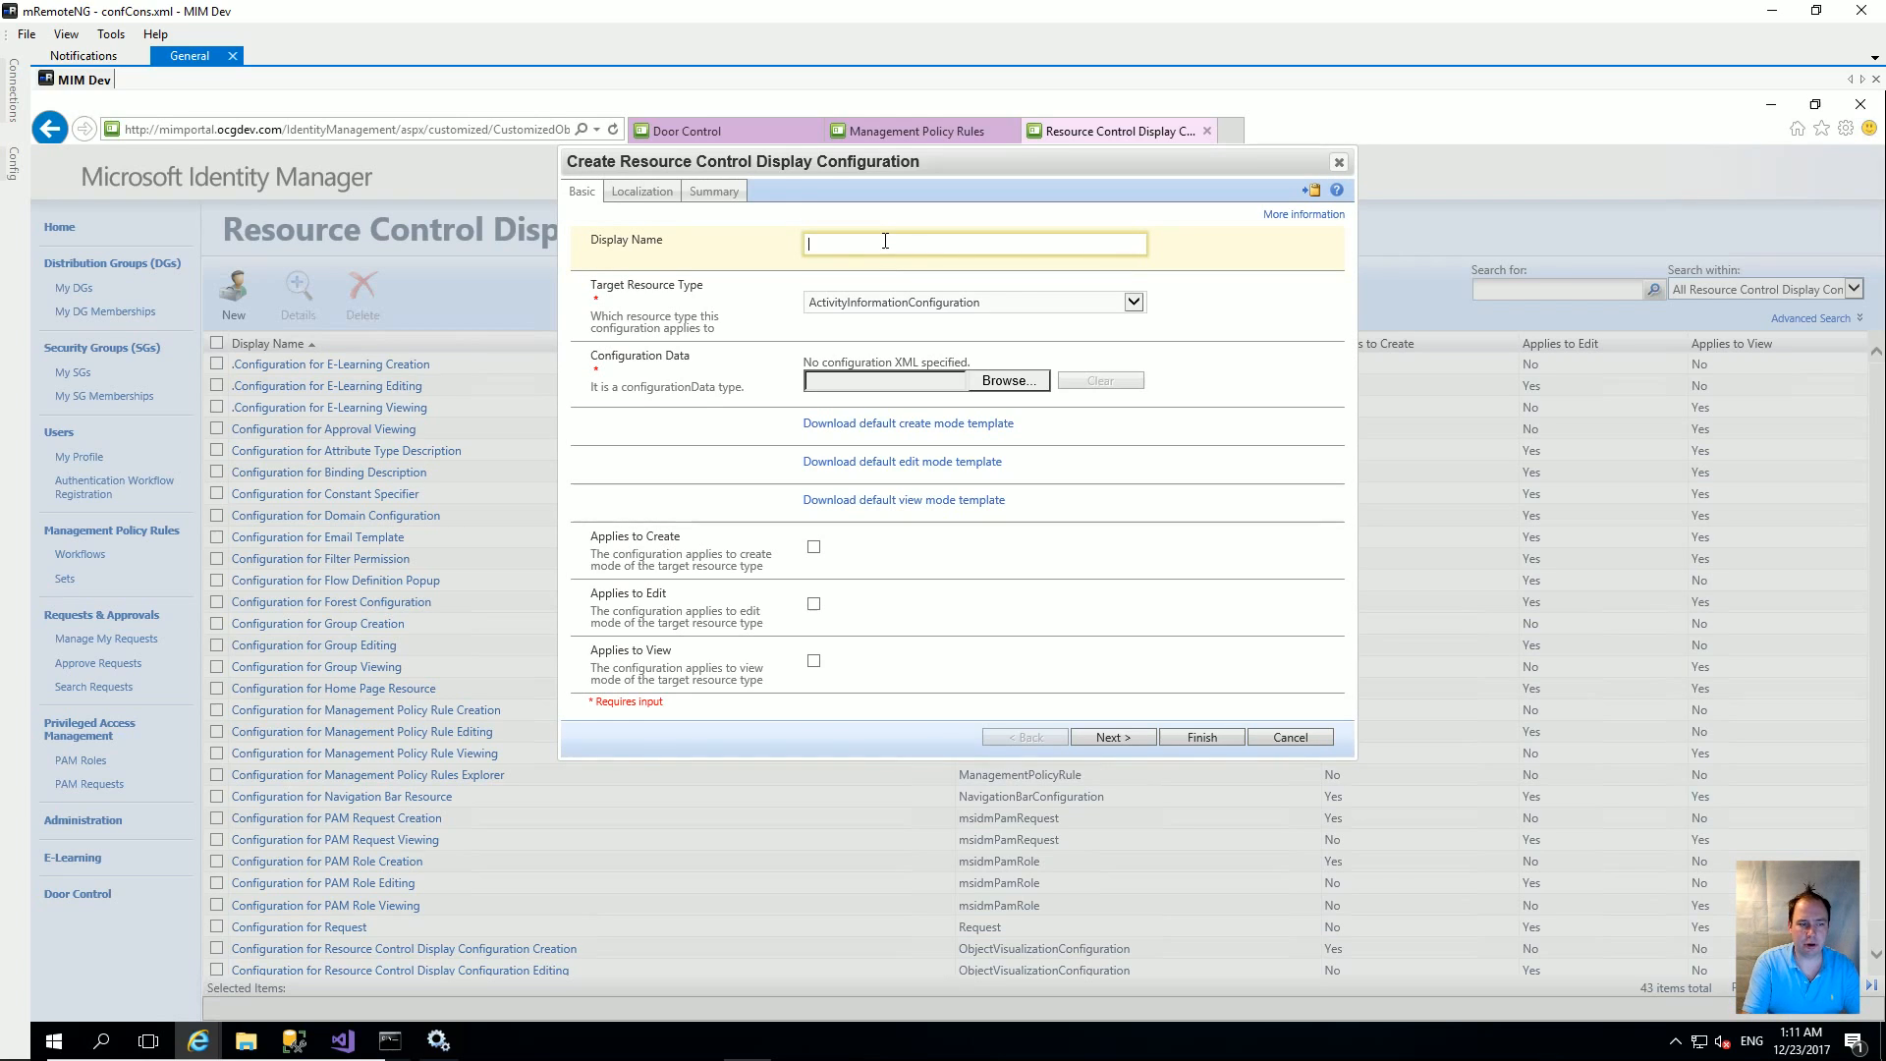
{"action": "type", "text": "."}
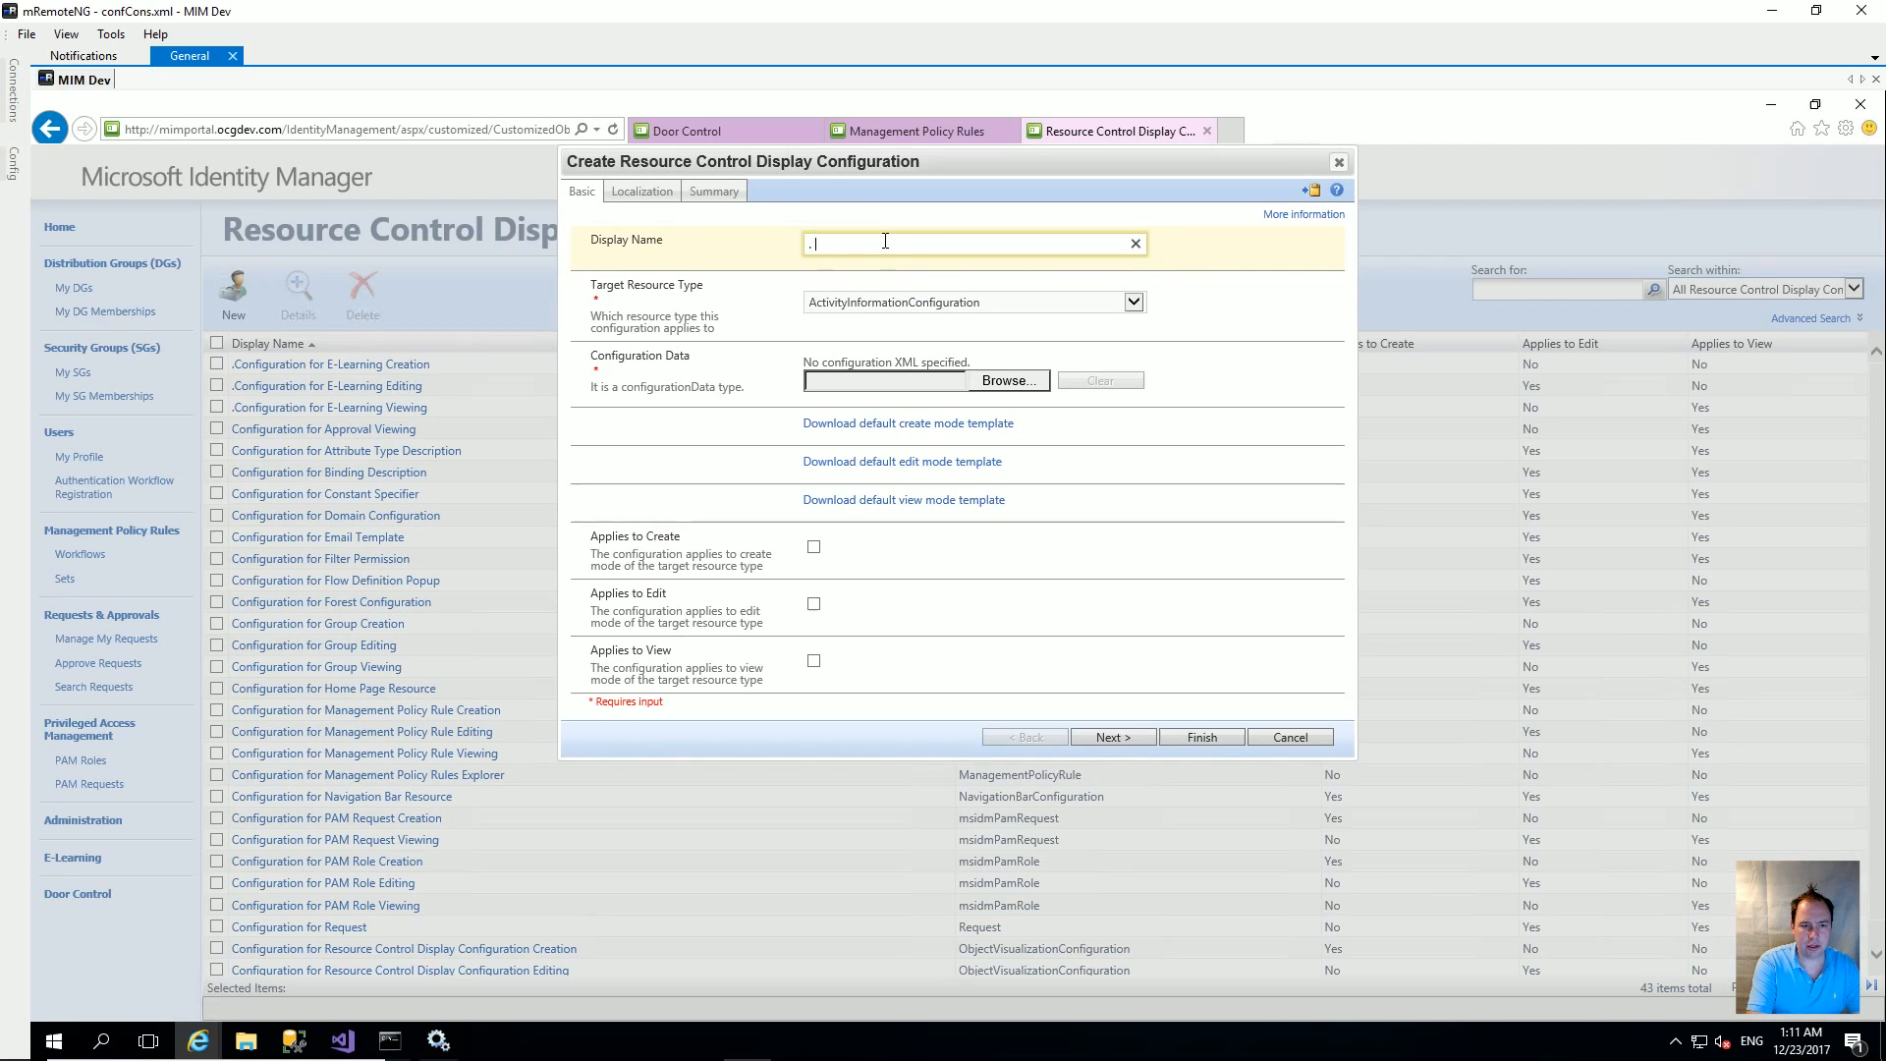
{"action": "type", "text": " cconfigurati"}
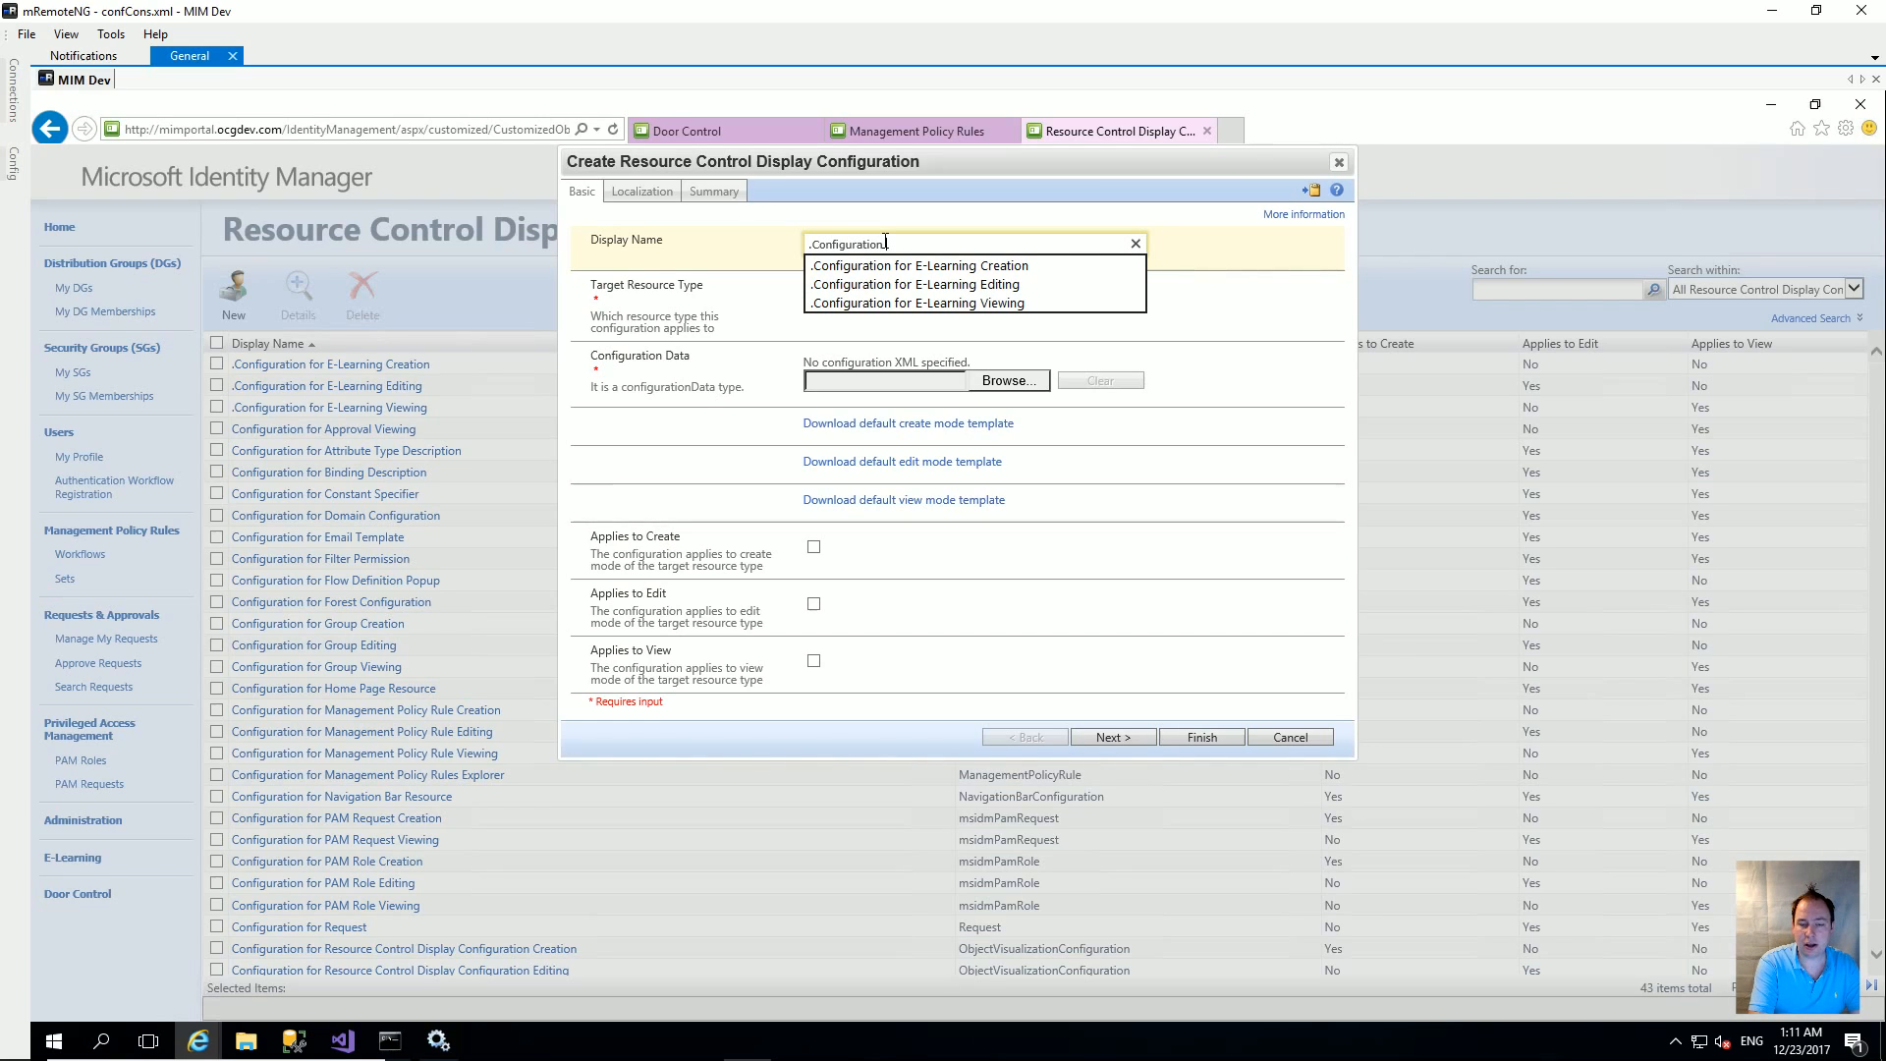
{"action": "type", "text": "on for Do"}
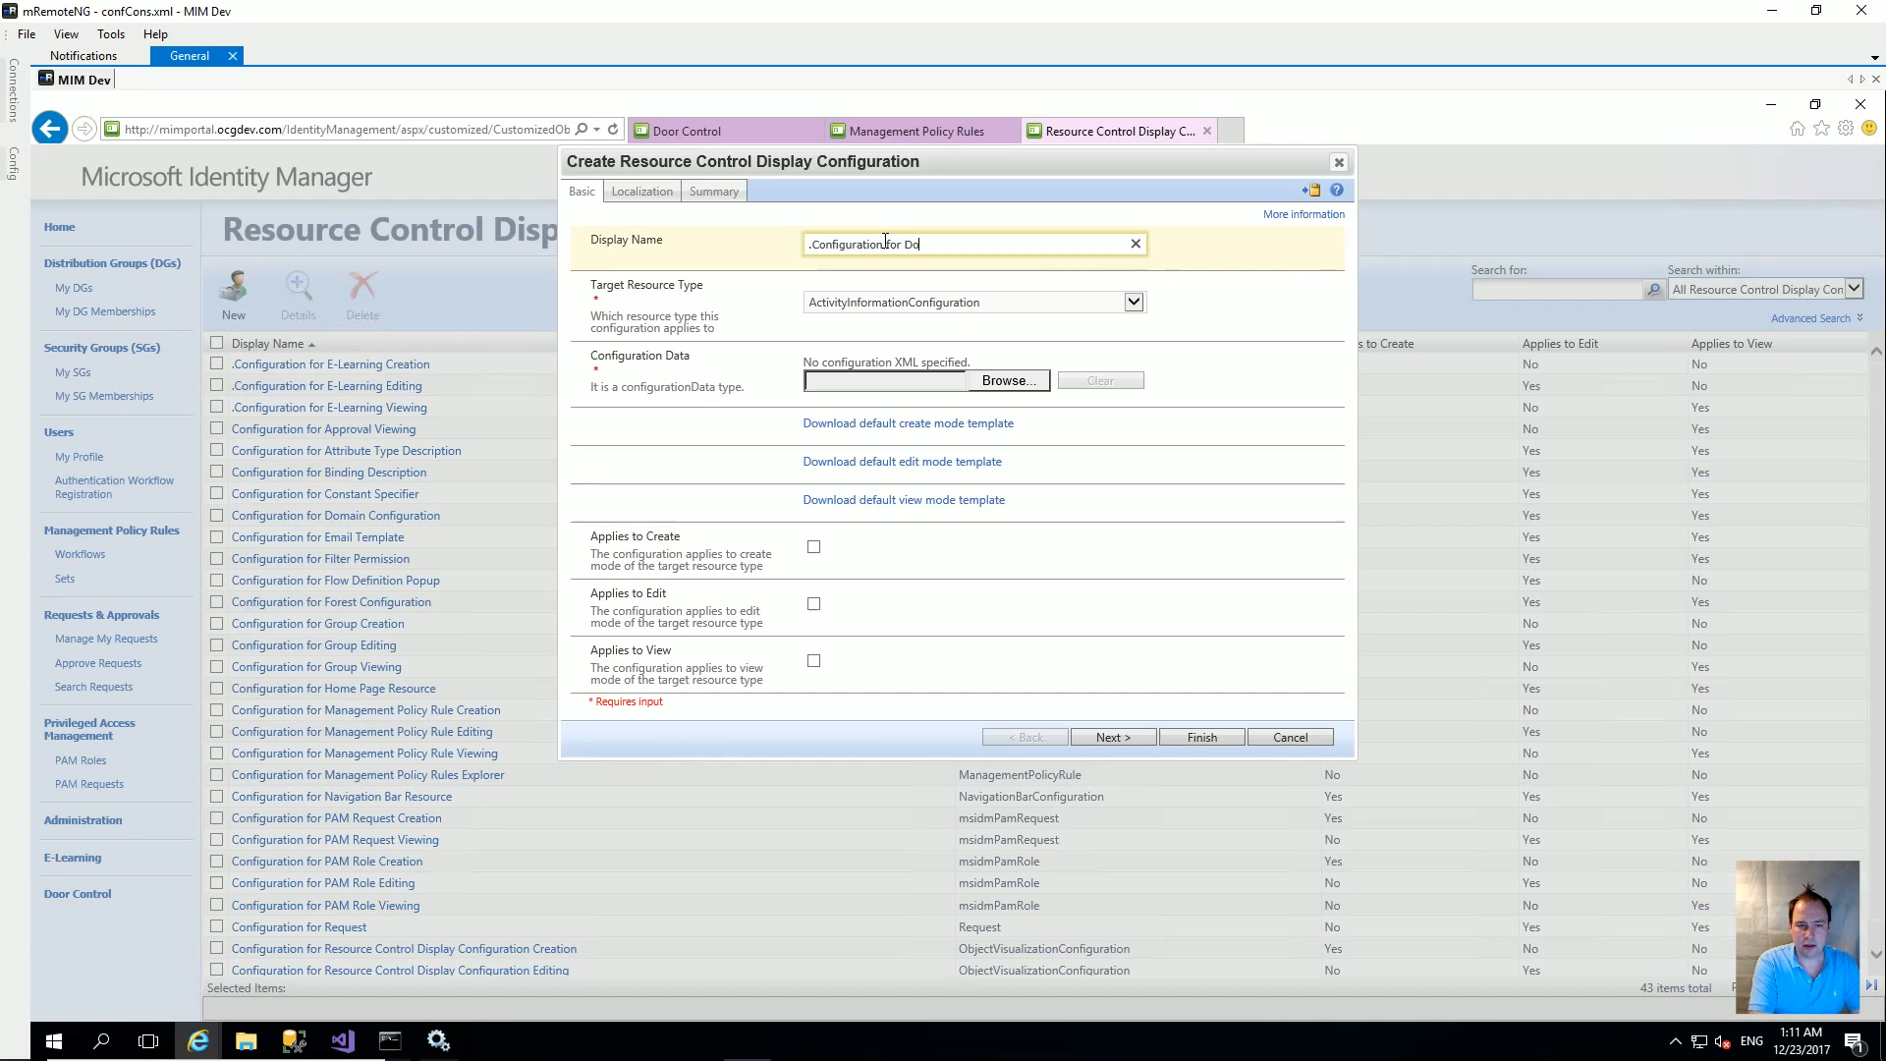
{"action": "type", "text": "or Control Creation"}
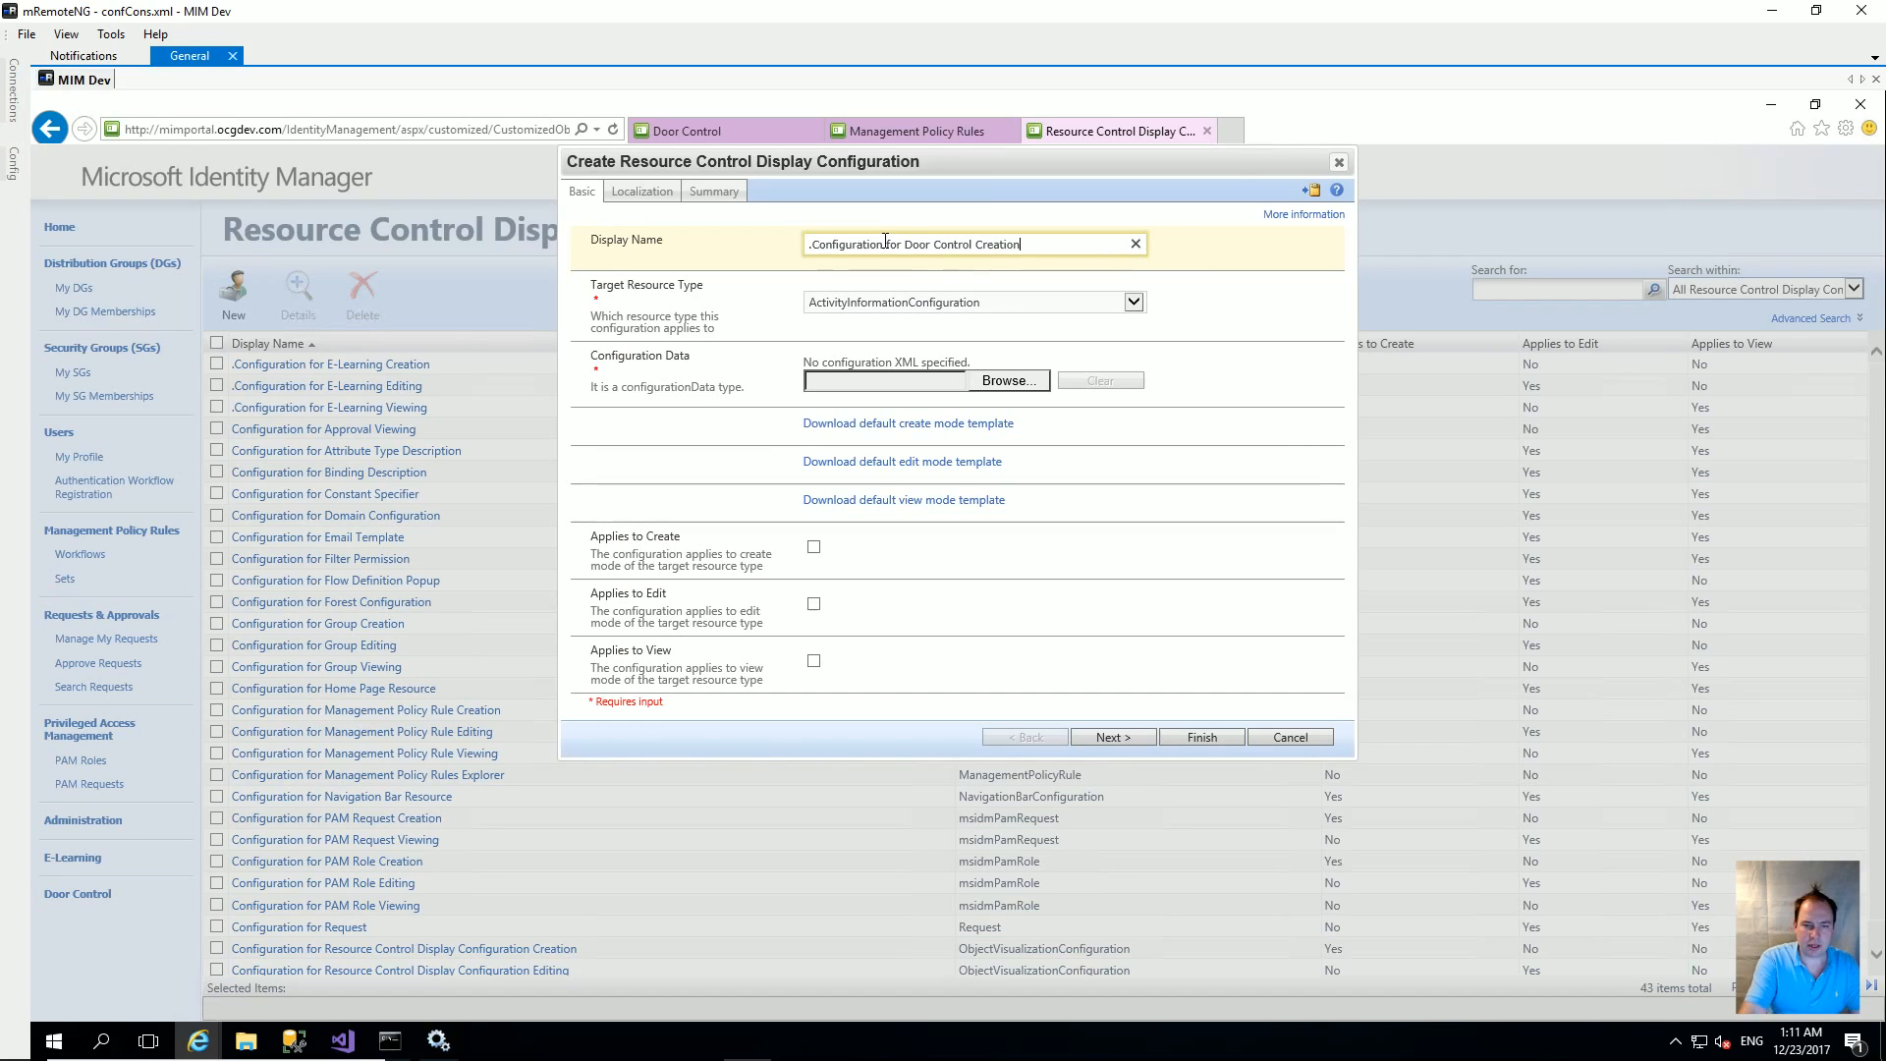
{"action": "left_click", "coordinate": [896, 305]}
{"action": "left_click_drag", "start_coordinate": [1134, 420], "coordinate": [1133, 693]}
{"action": "left_click", "coordinate": [939, 740]}
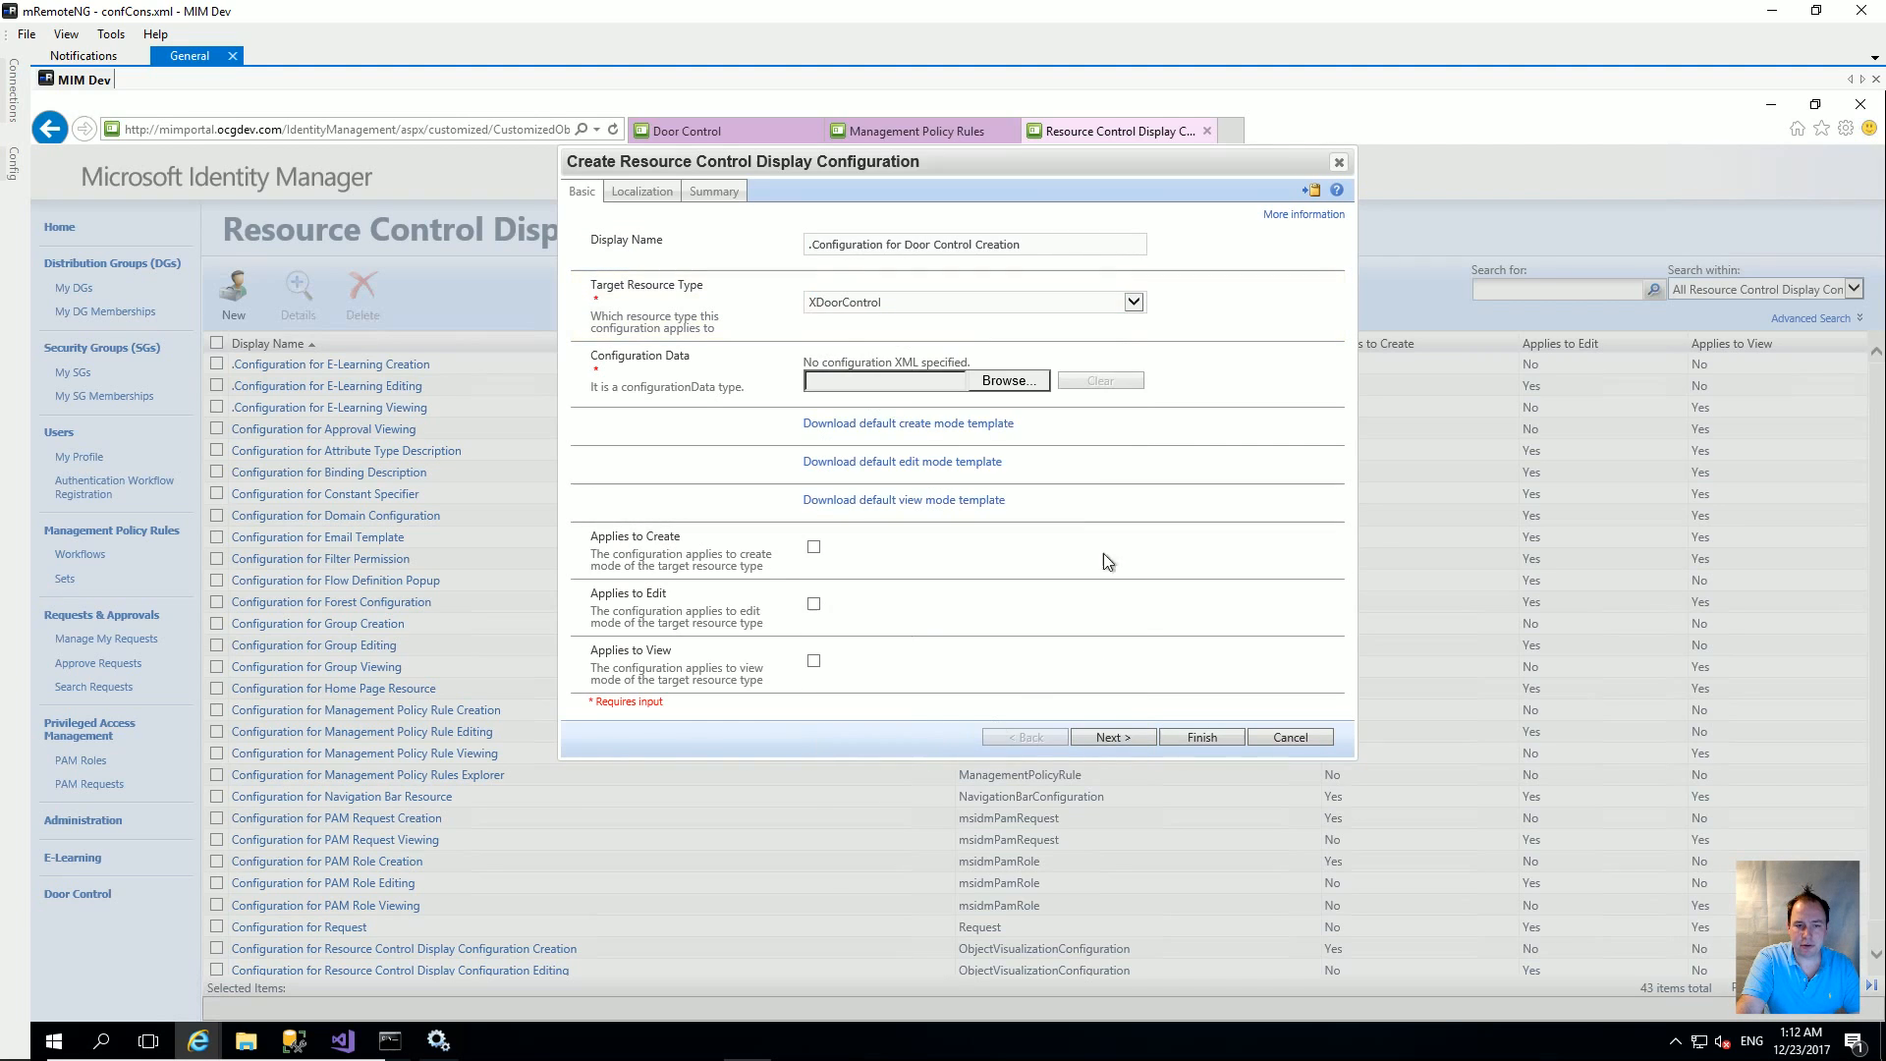
Step: Save the default create template as CreateConfiguration.xml in a new RCDCs\DoorControl folder
{"action": "left_click", "coordinate": [972, 423]}
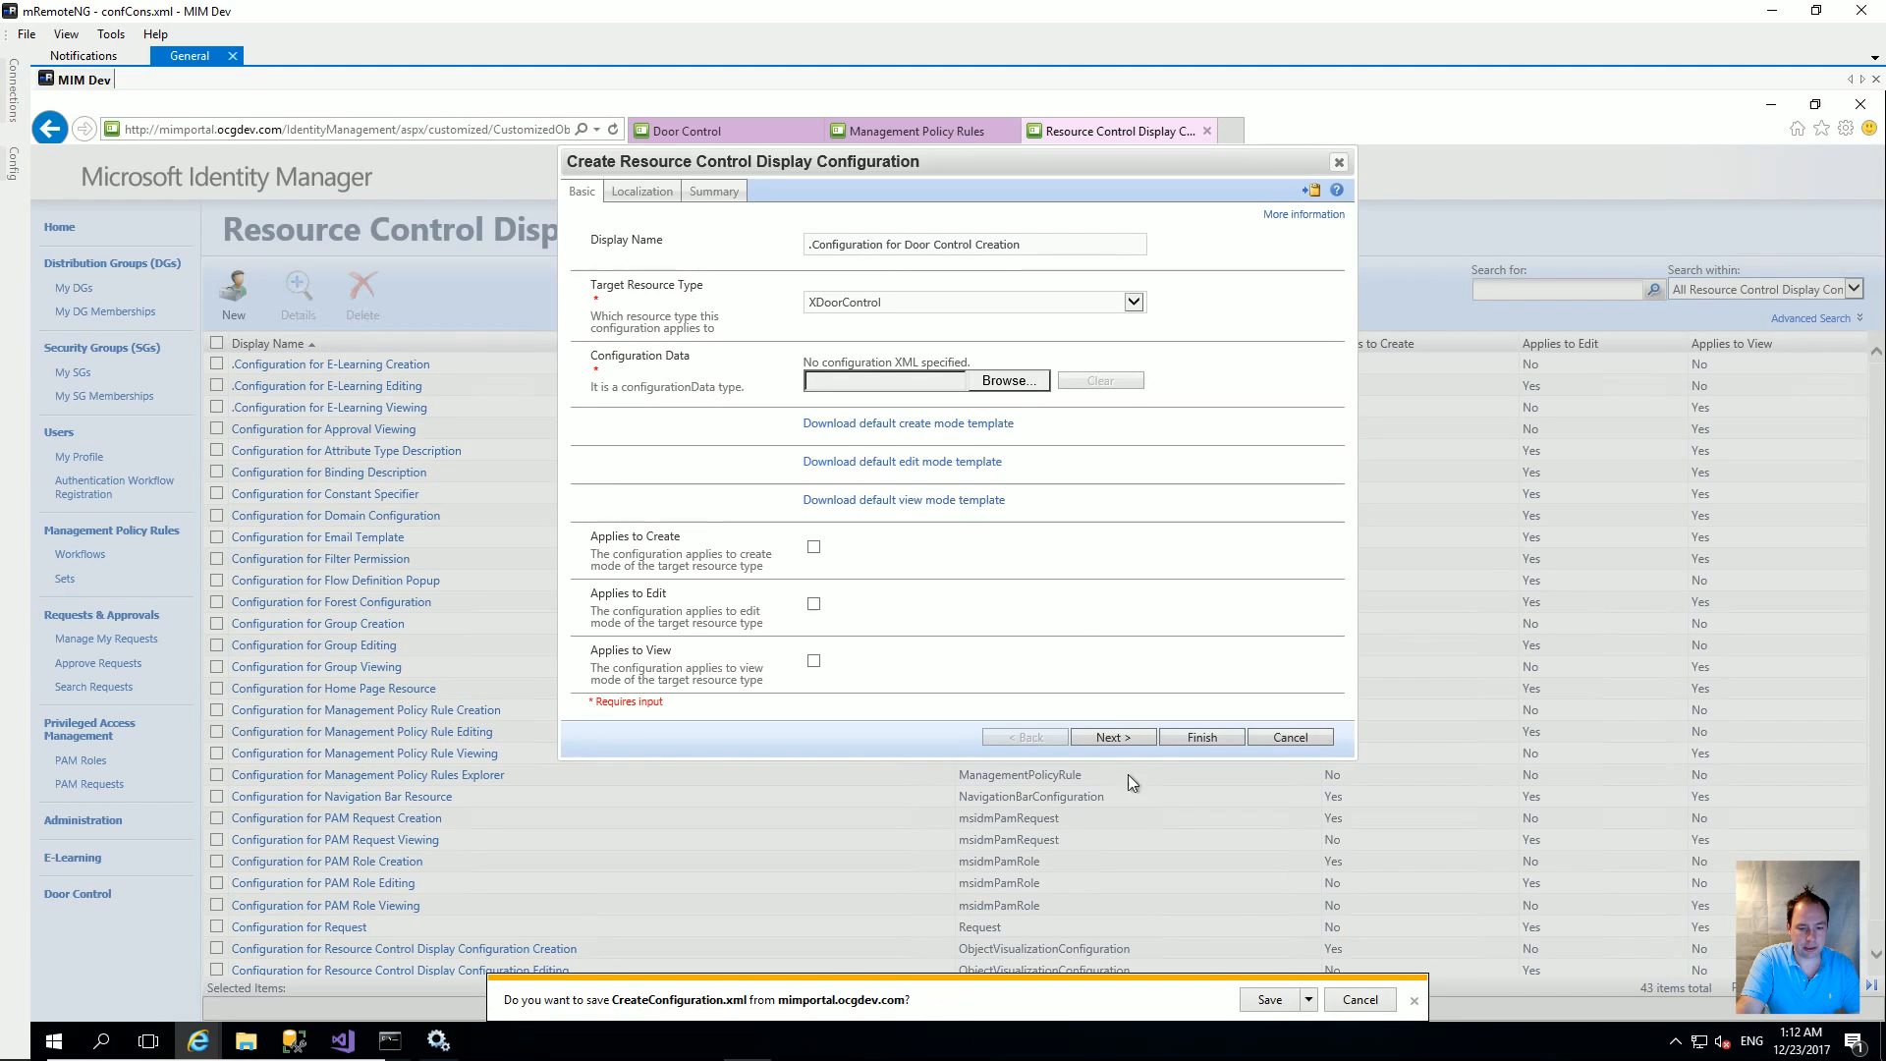
{"action": "left_click", "coordinate": [1310, 999]}
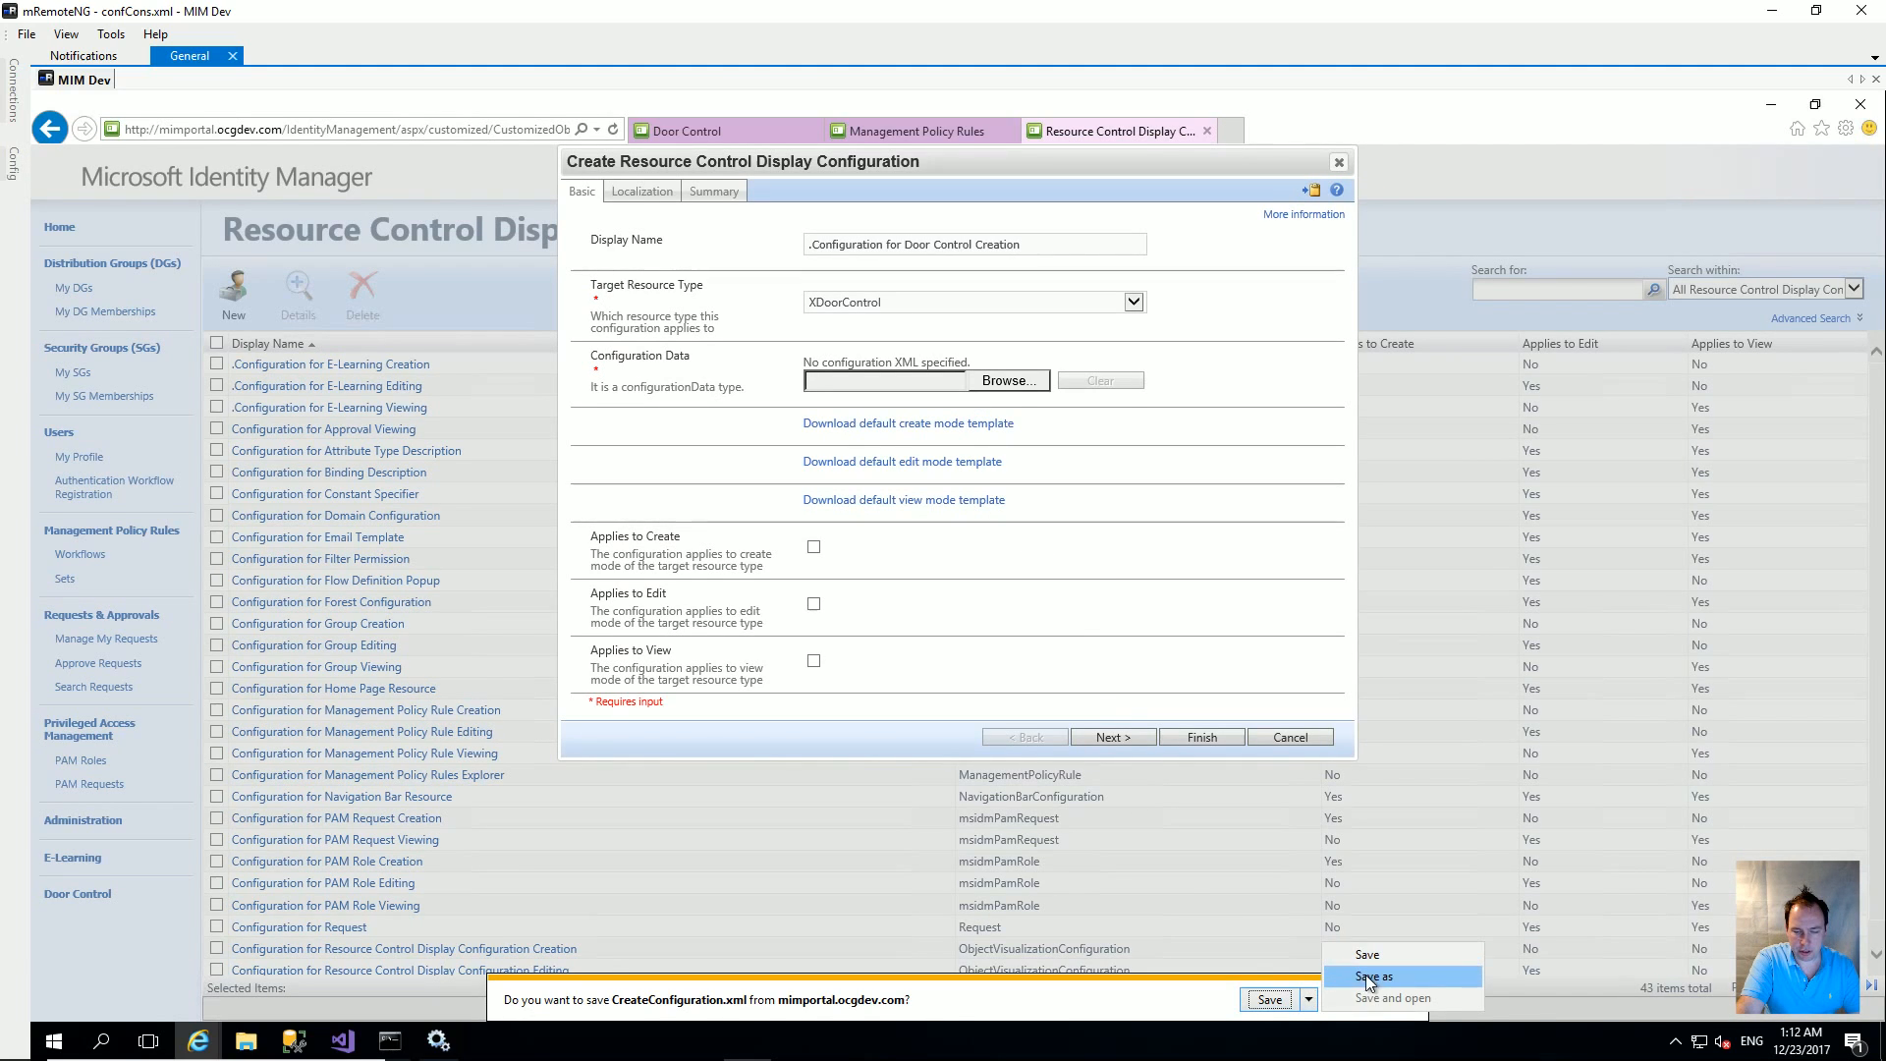
{"action": "left_click", "coordinate": [1373, 975]}
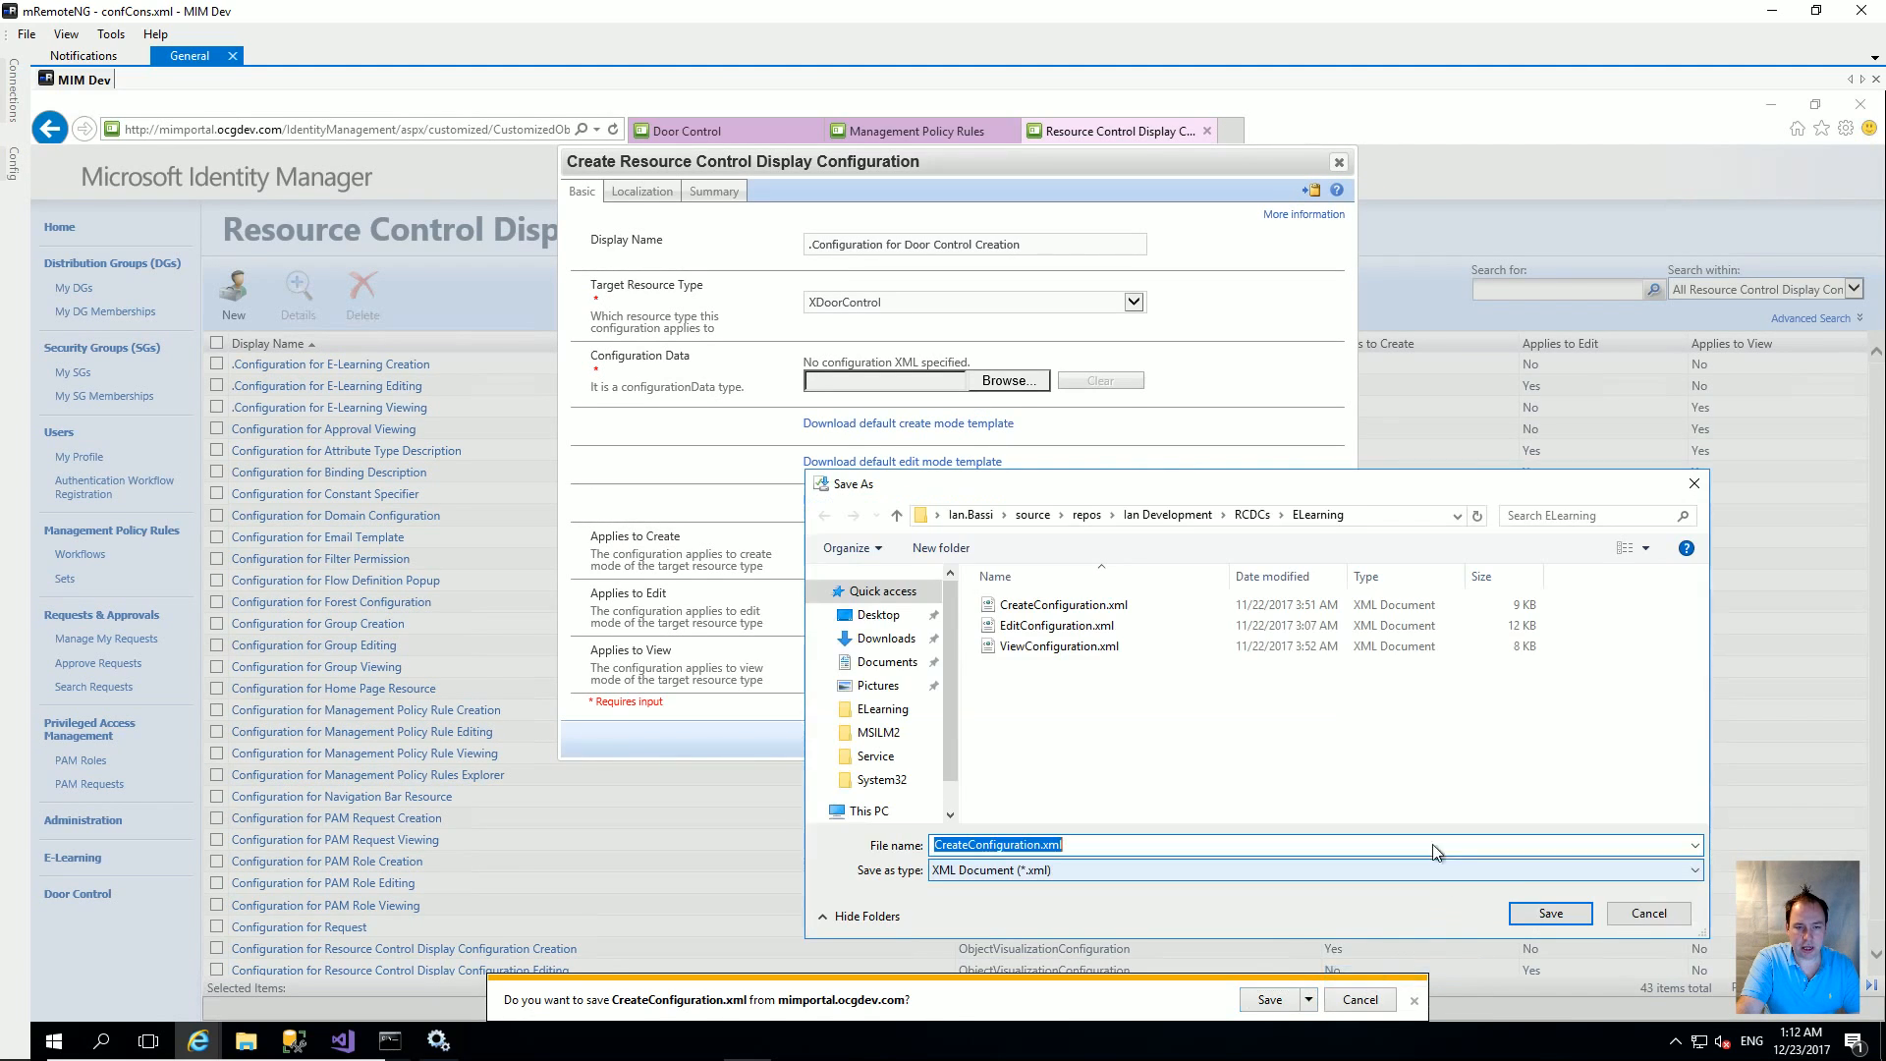
{"action": "left_click", "coordinate": [1253, 515]}
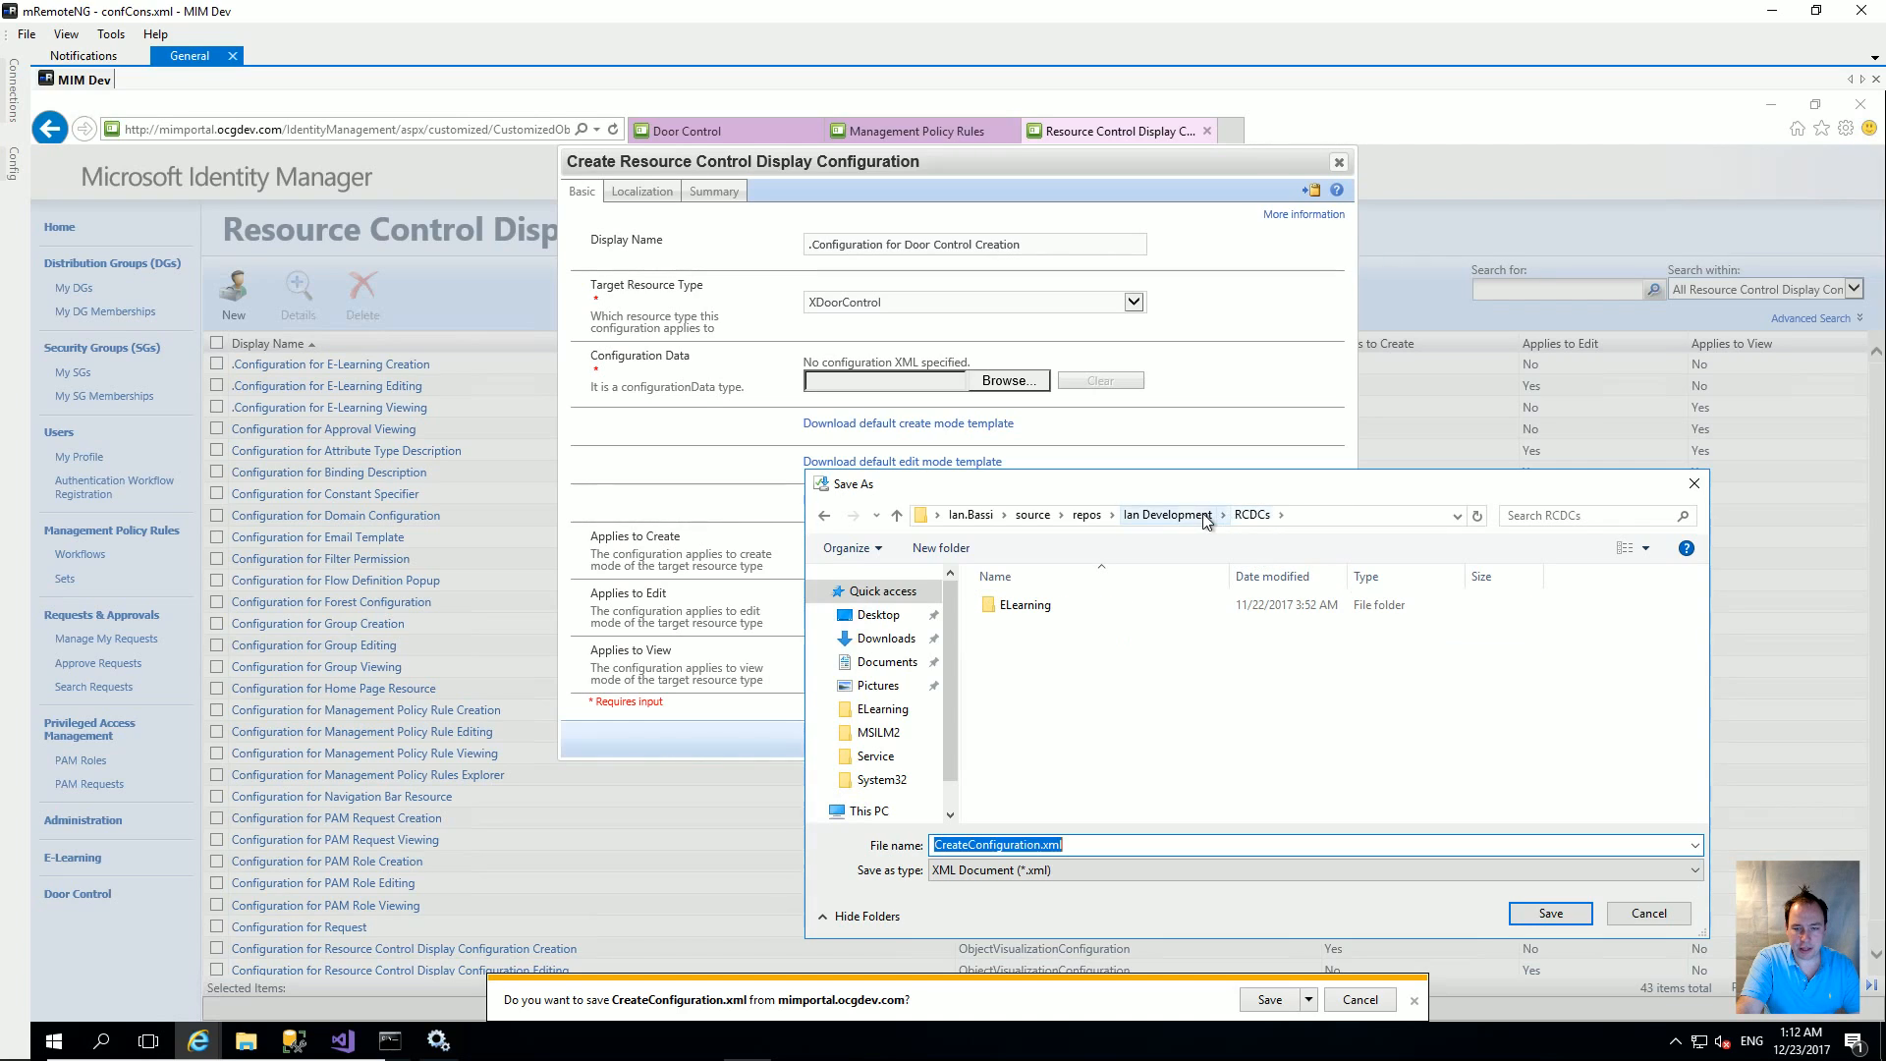
{"action": "right_click", "coordinate": [1087, 629]}
{"action": "mouse_move", "coordinate": [950, 861]}
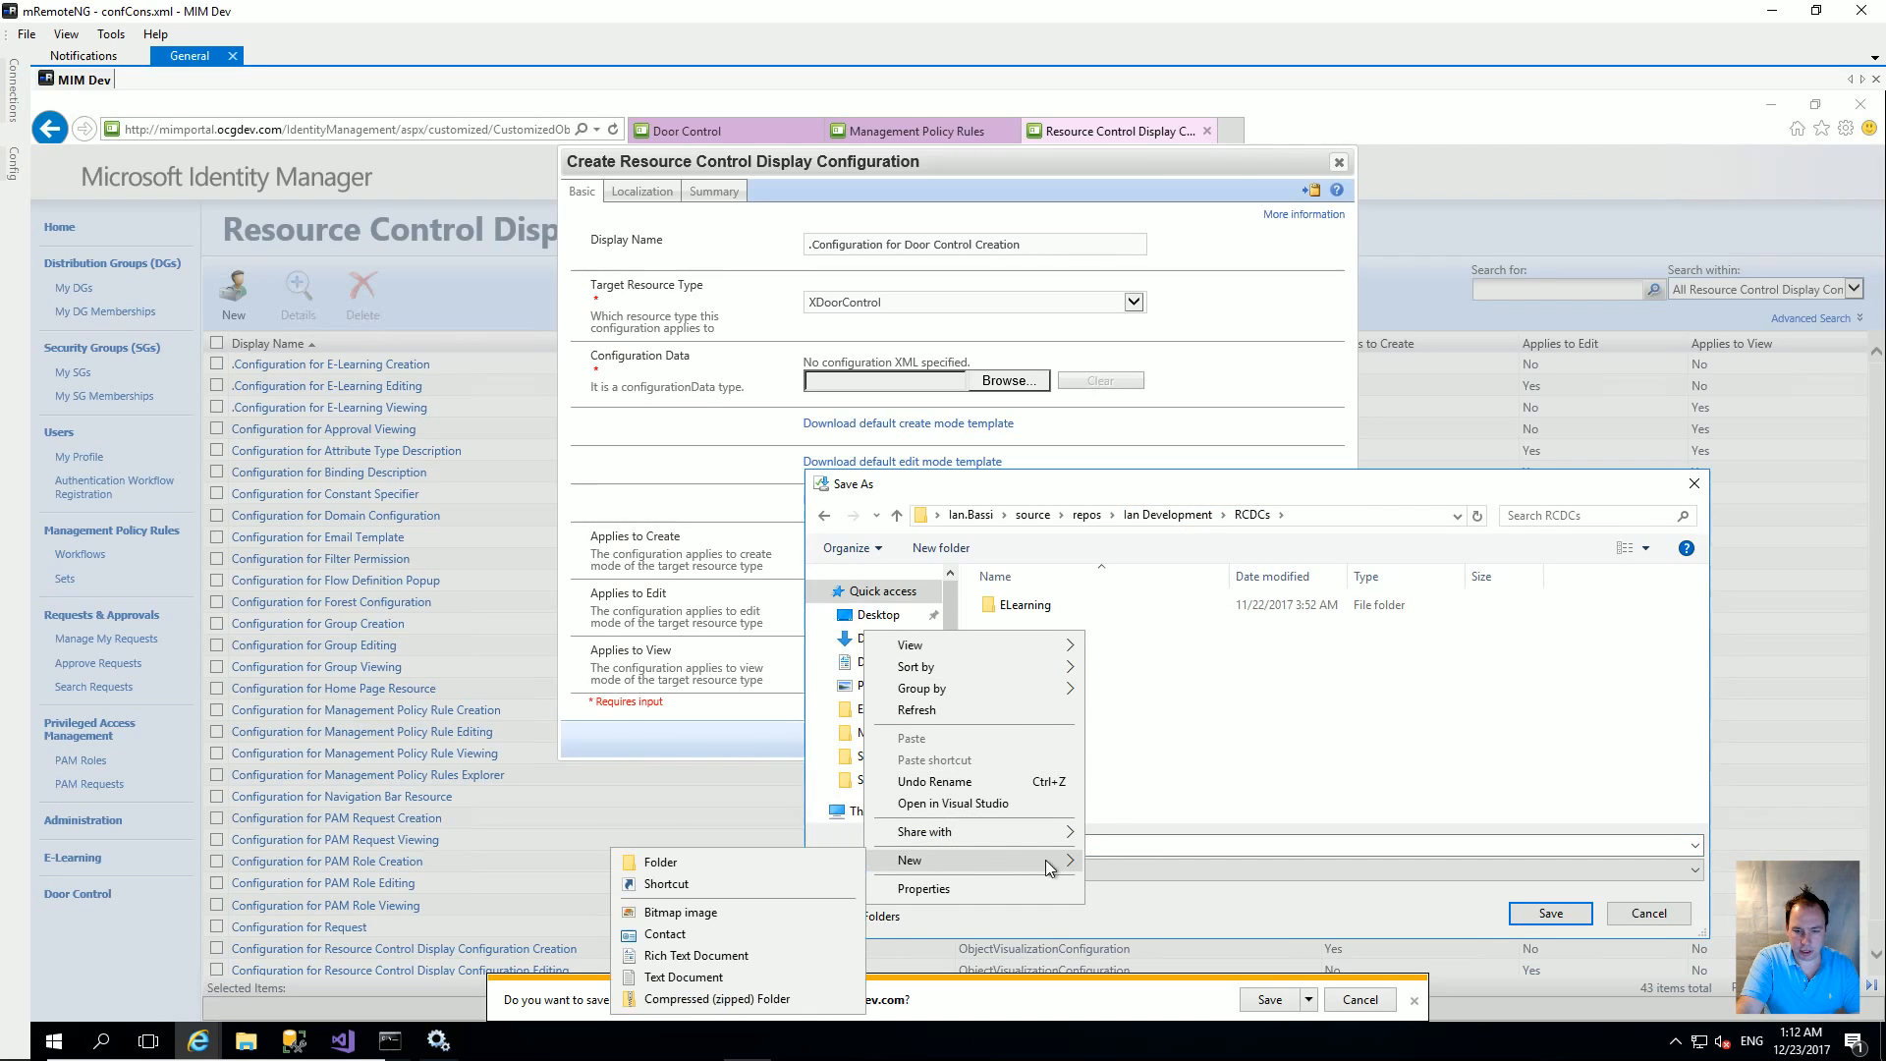
{"action": "left_click", "coordinate": [668, 862]}
{"action": "type", "text": "DoorCot"}
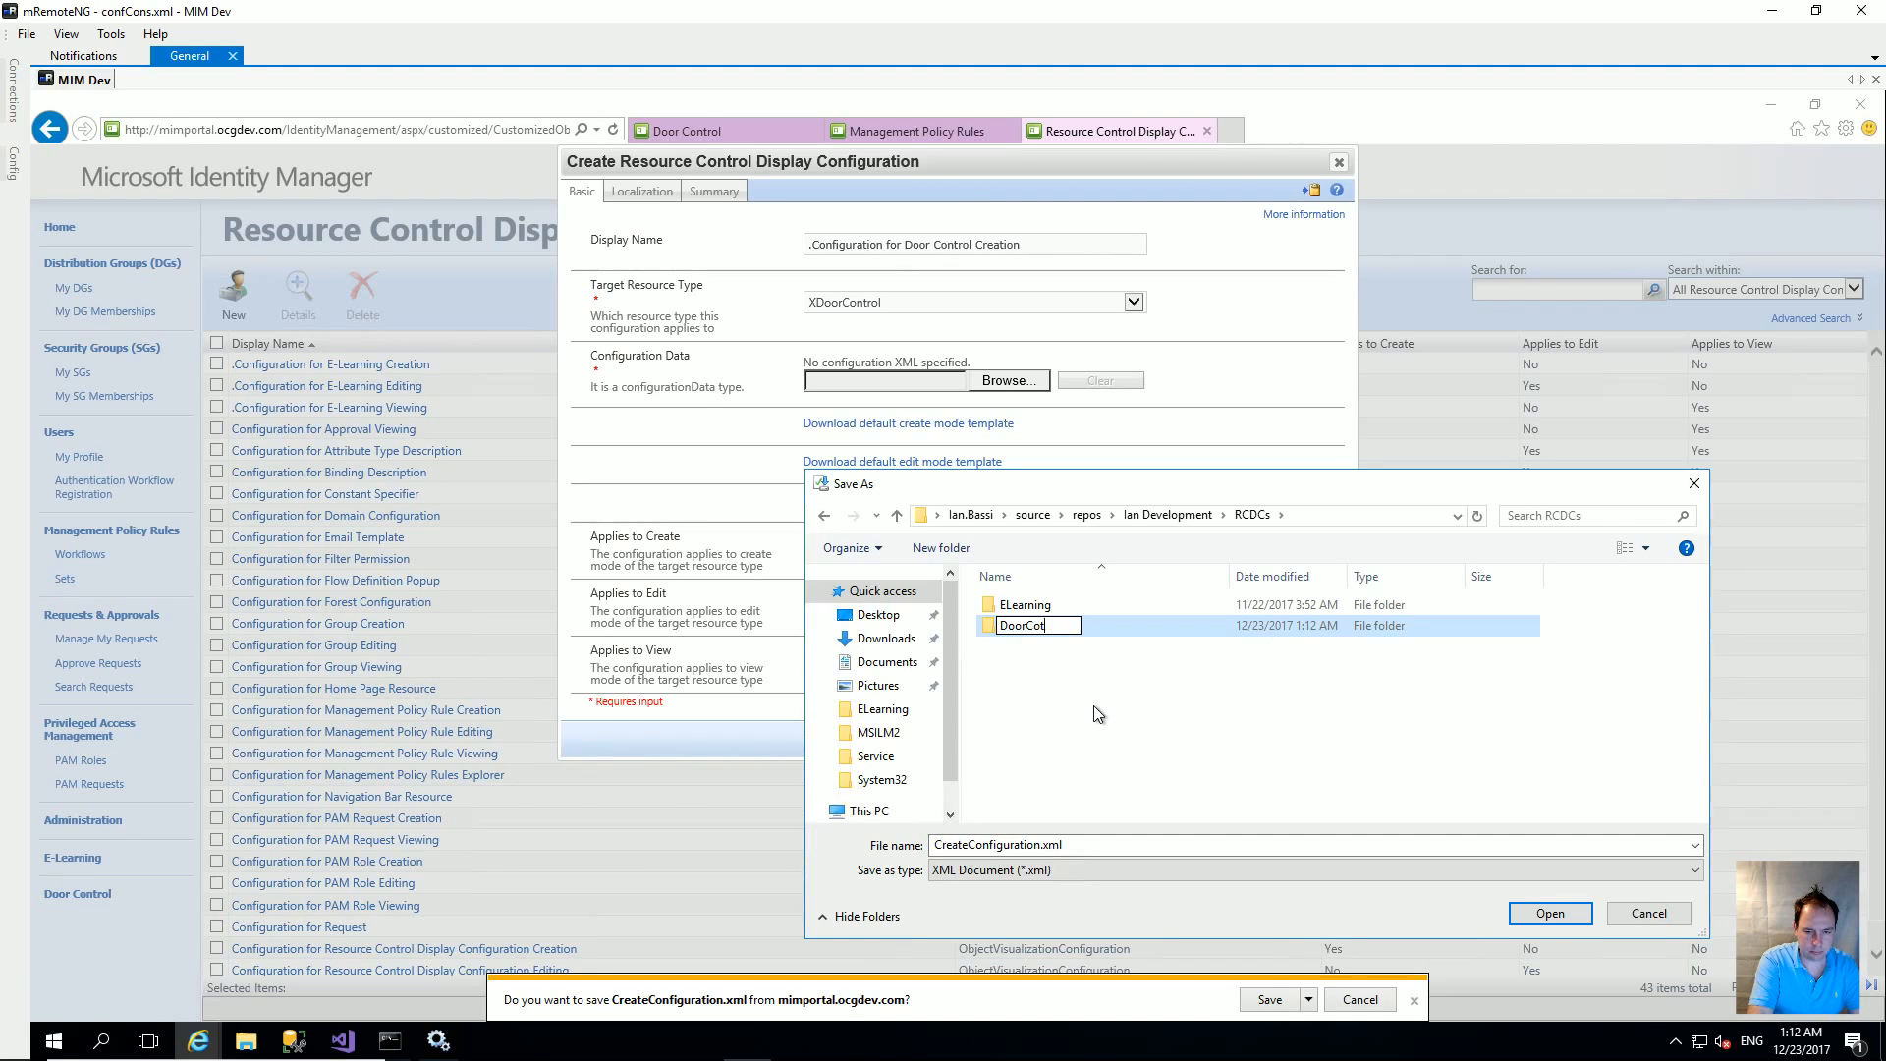
{"action": "key", "text": "BackSpace"}
{"action": "type", "text": "ntrol"}
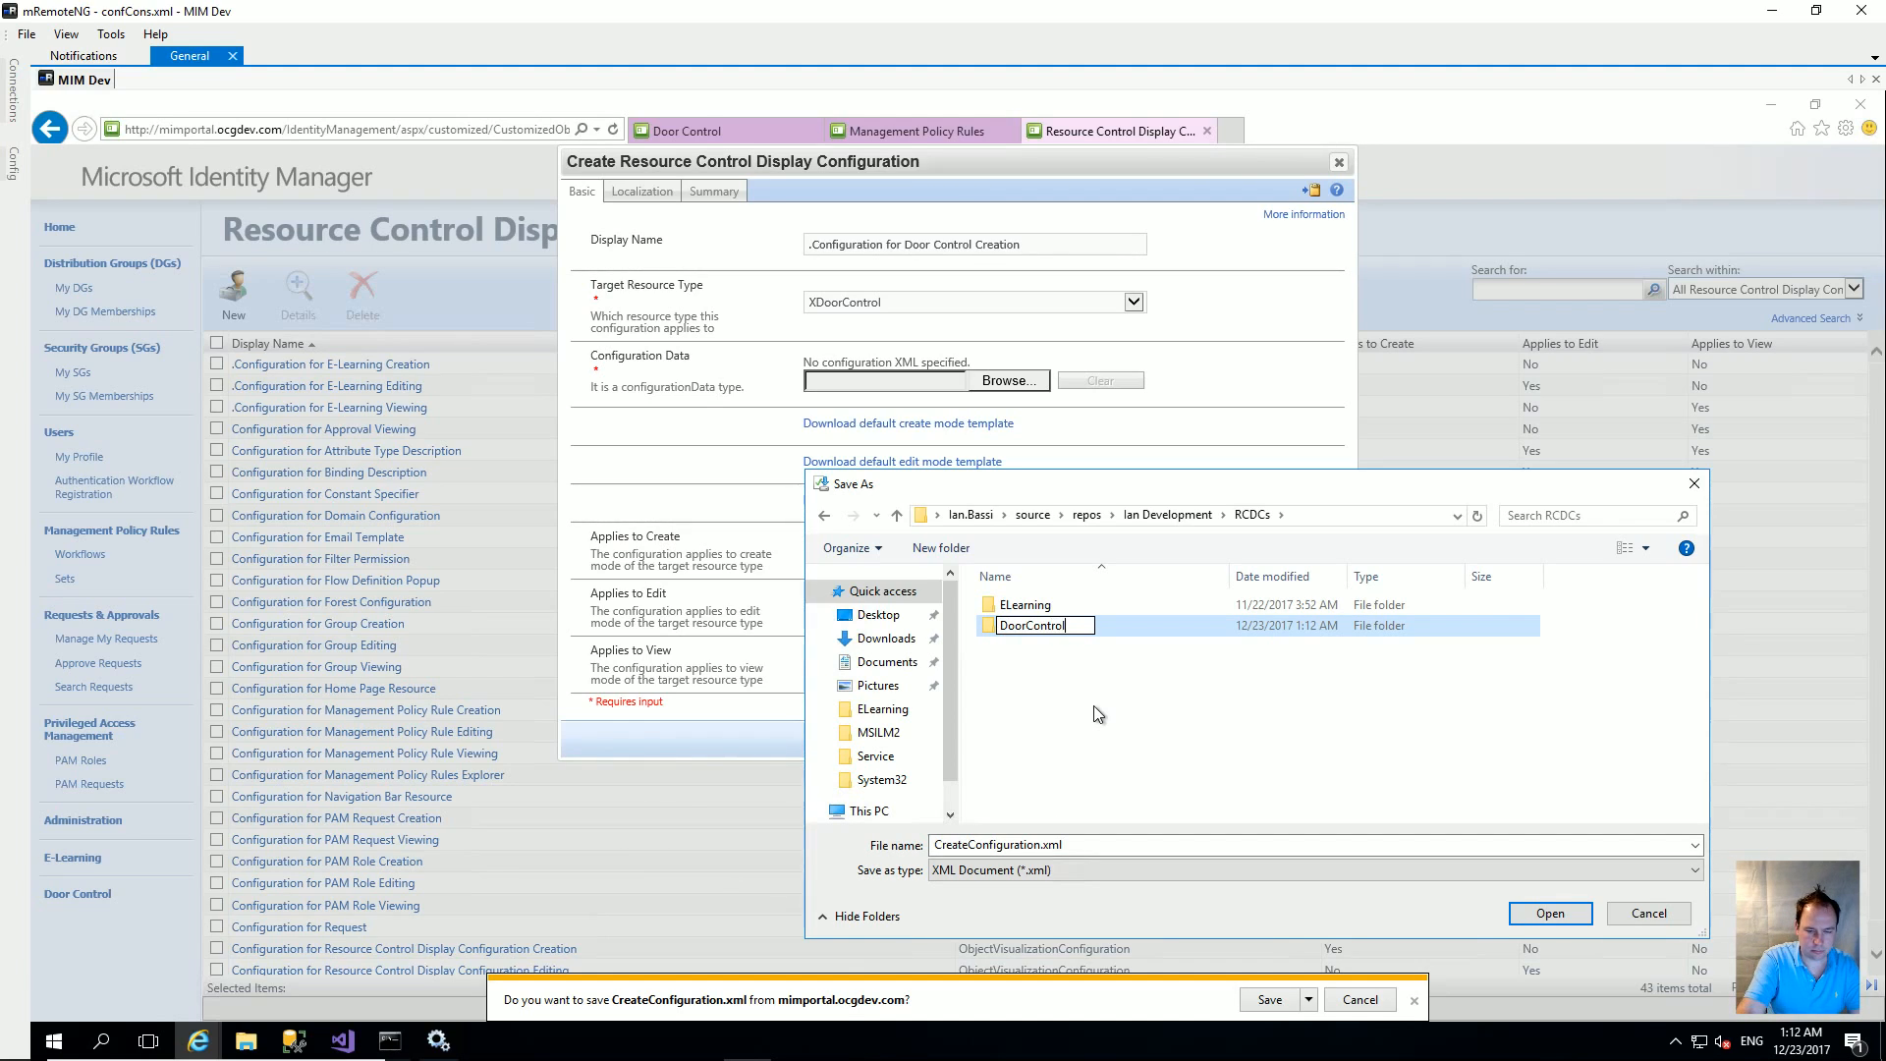
{"action": "left_click", "coordinate": [1170, 746]}
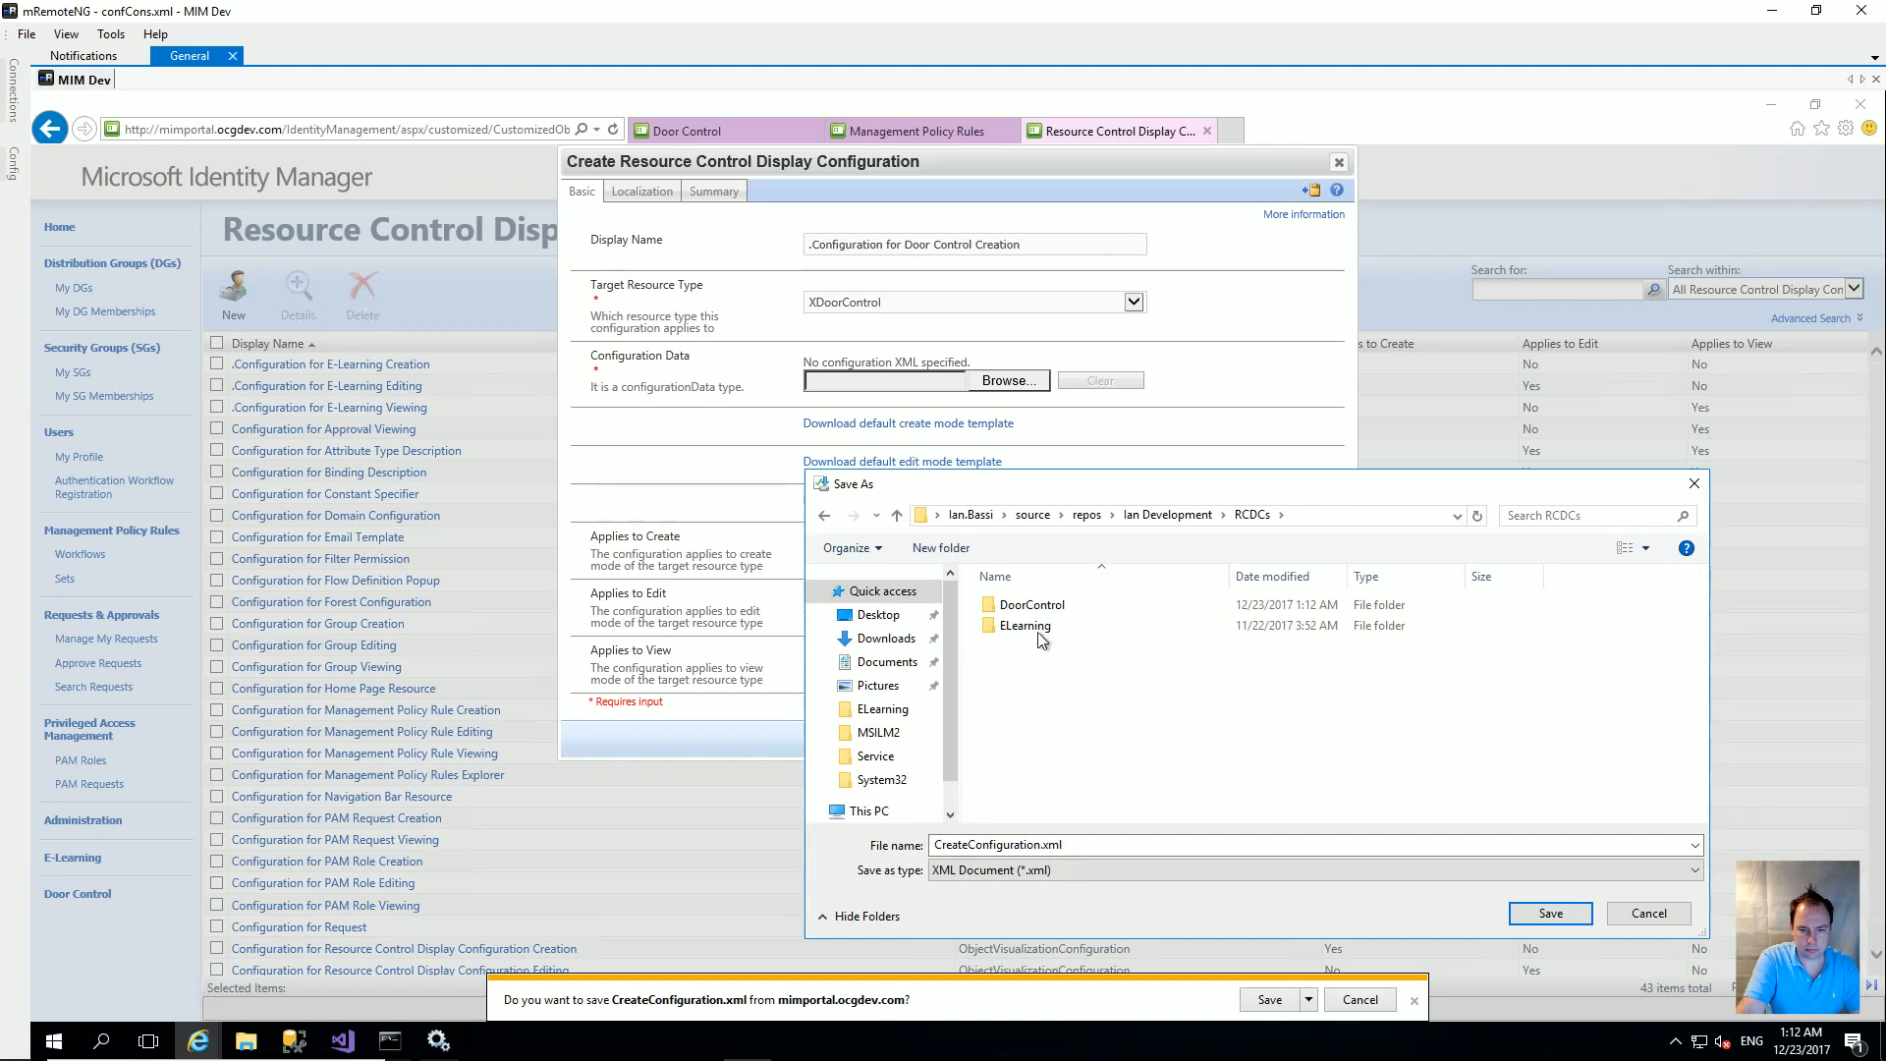
{"action": "double_click", "coordinate": [1029, 605]}
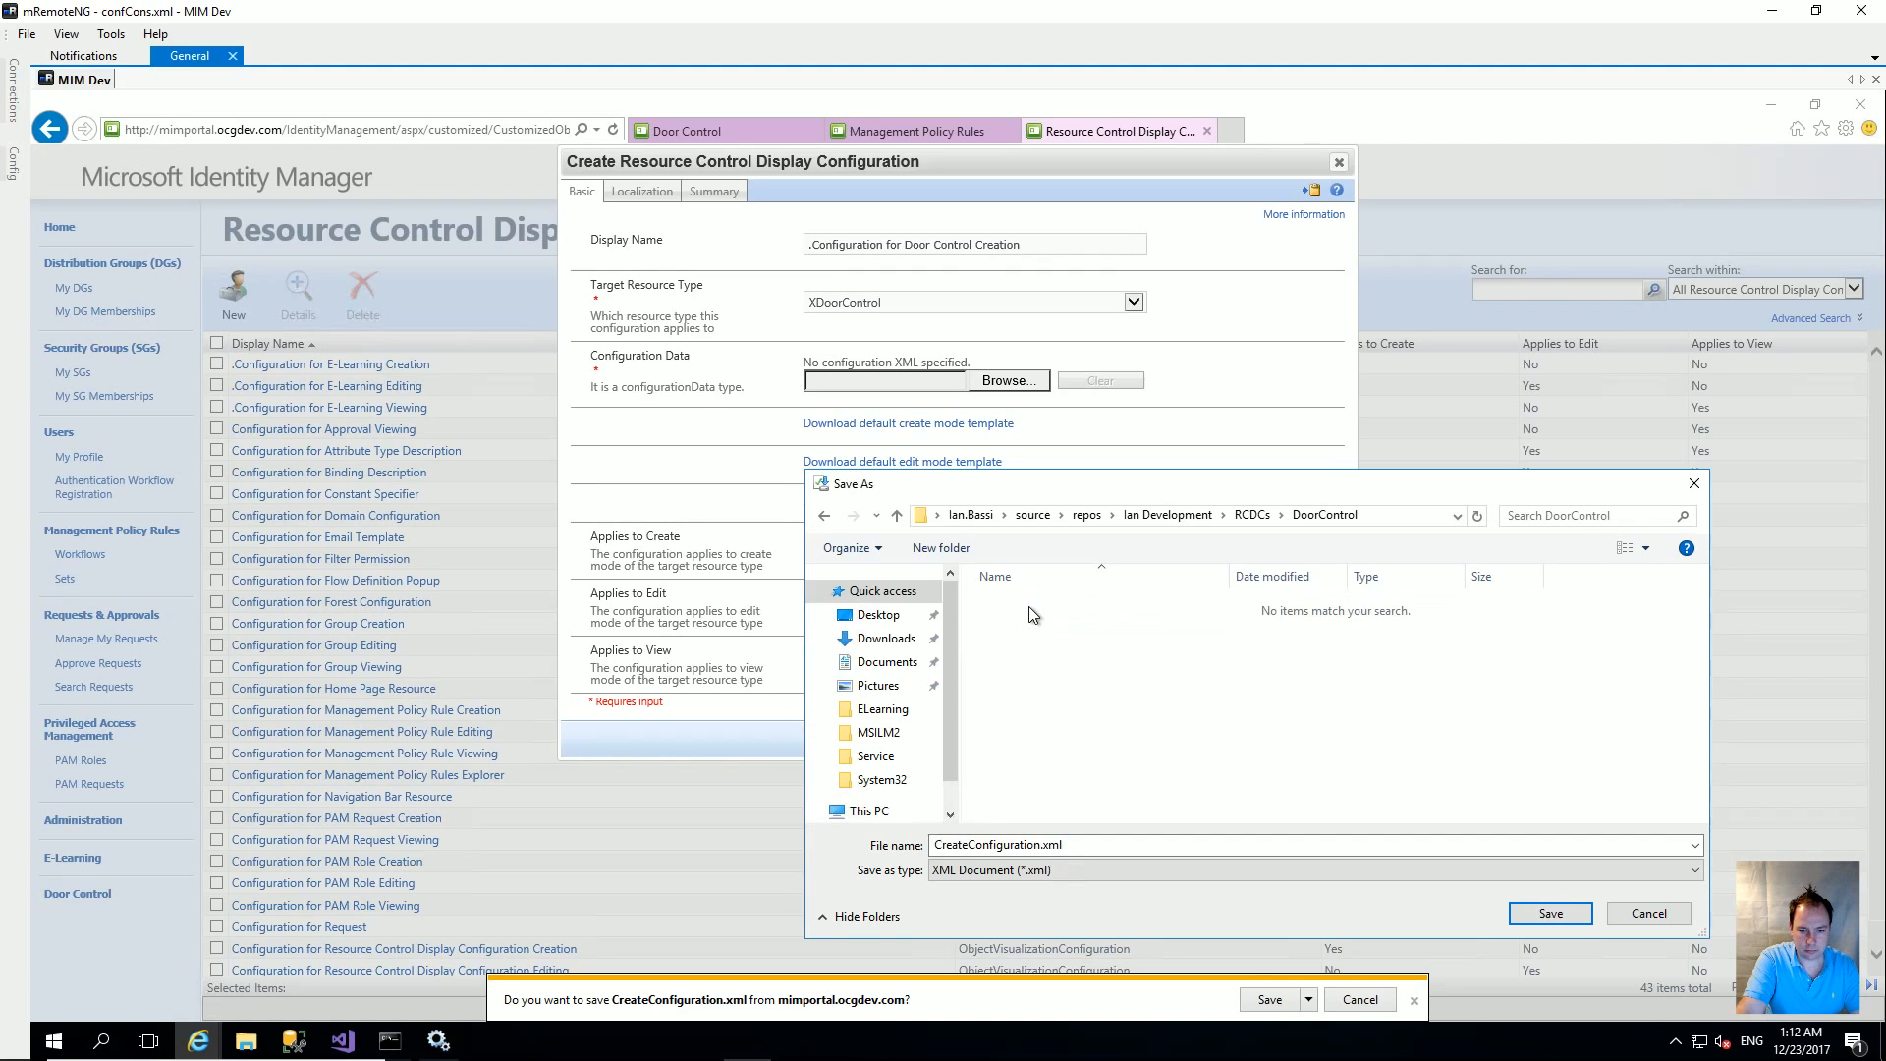
{"action": "left_click", "coordinate": [1551, 912]}
Step: Save EditConfiguration.xml and ViewConfiguration.xml to DoorControl, and tick Applies to Create
{"action": "left_click", "coordinate": [954, 454]}
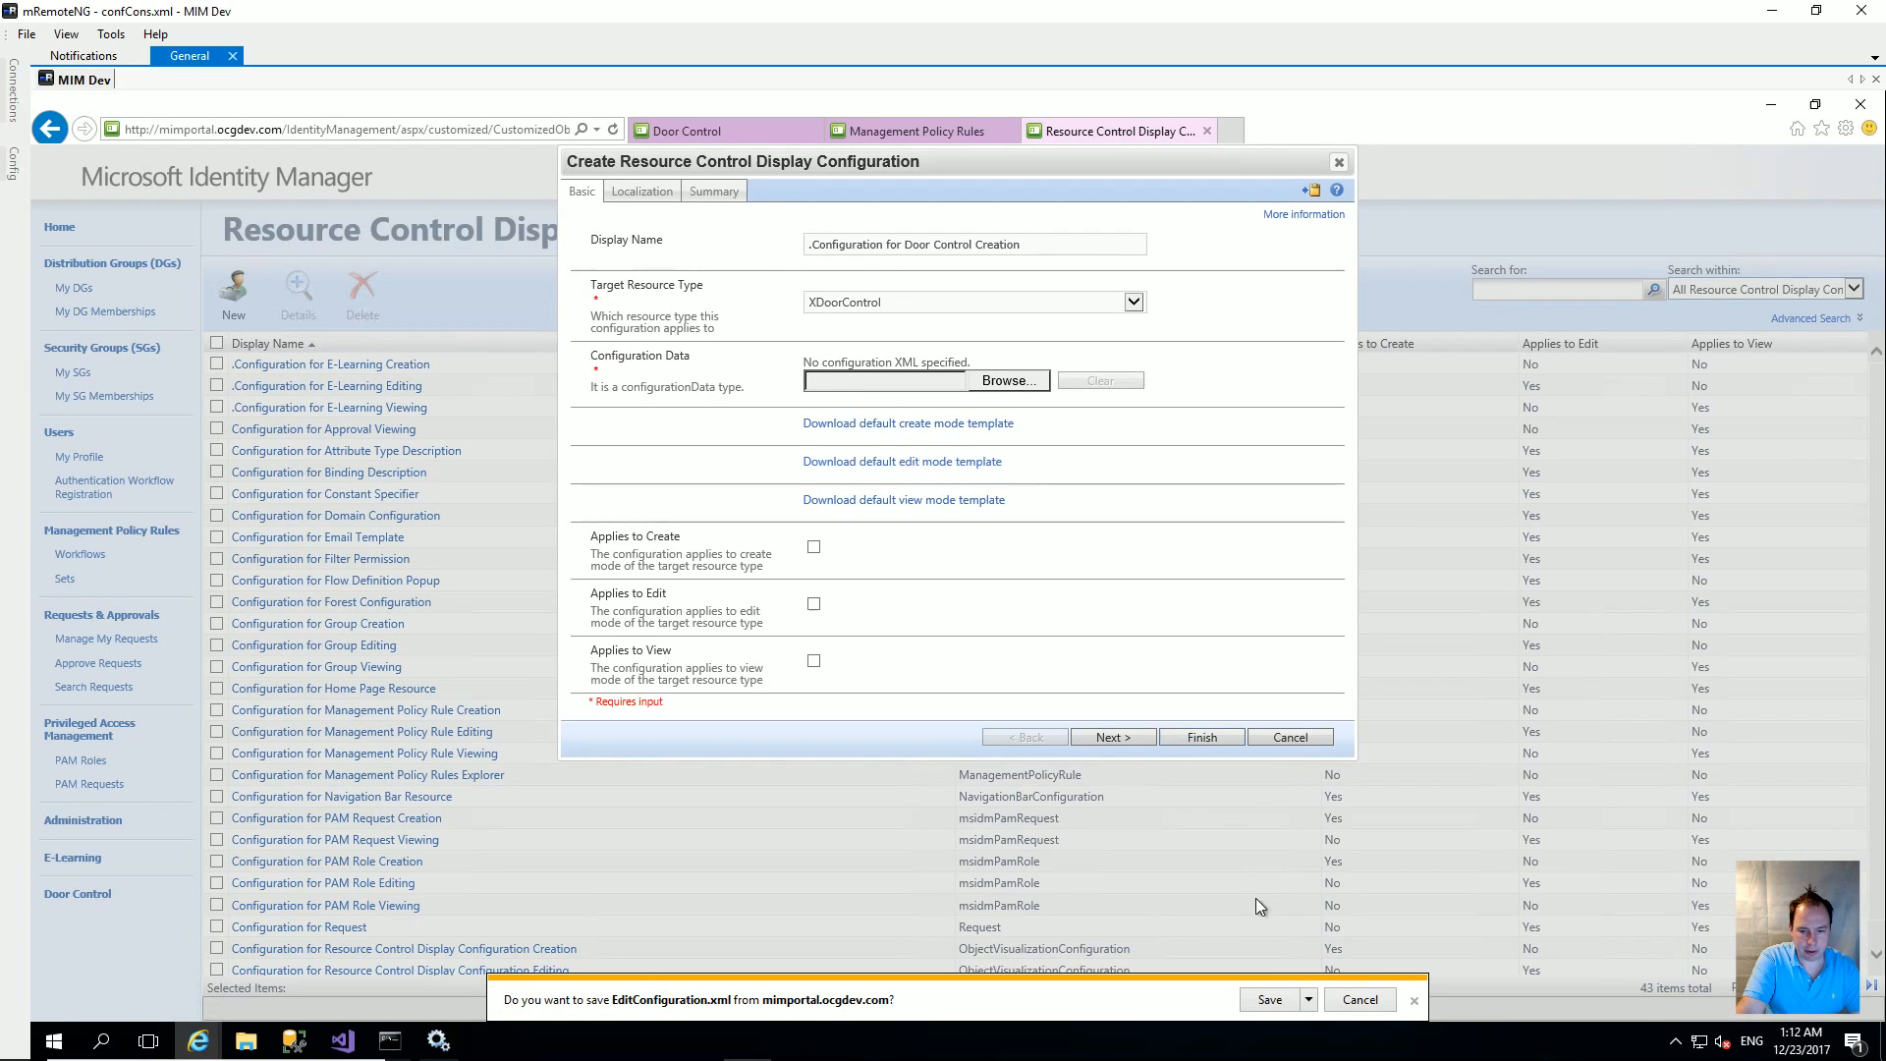
{"action": "left_click", "coordinate": [1309, 995]}
{"action": "left_click", "coordinate": [1346, 976]}
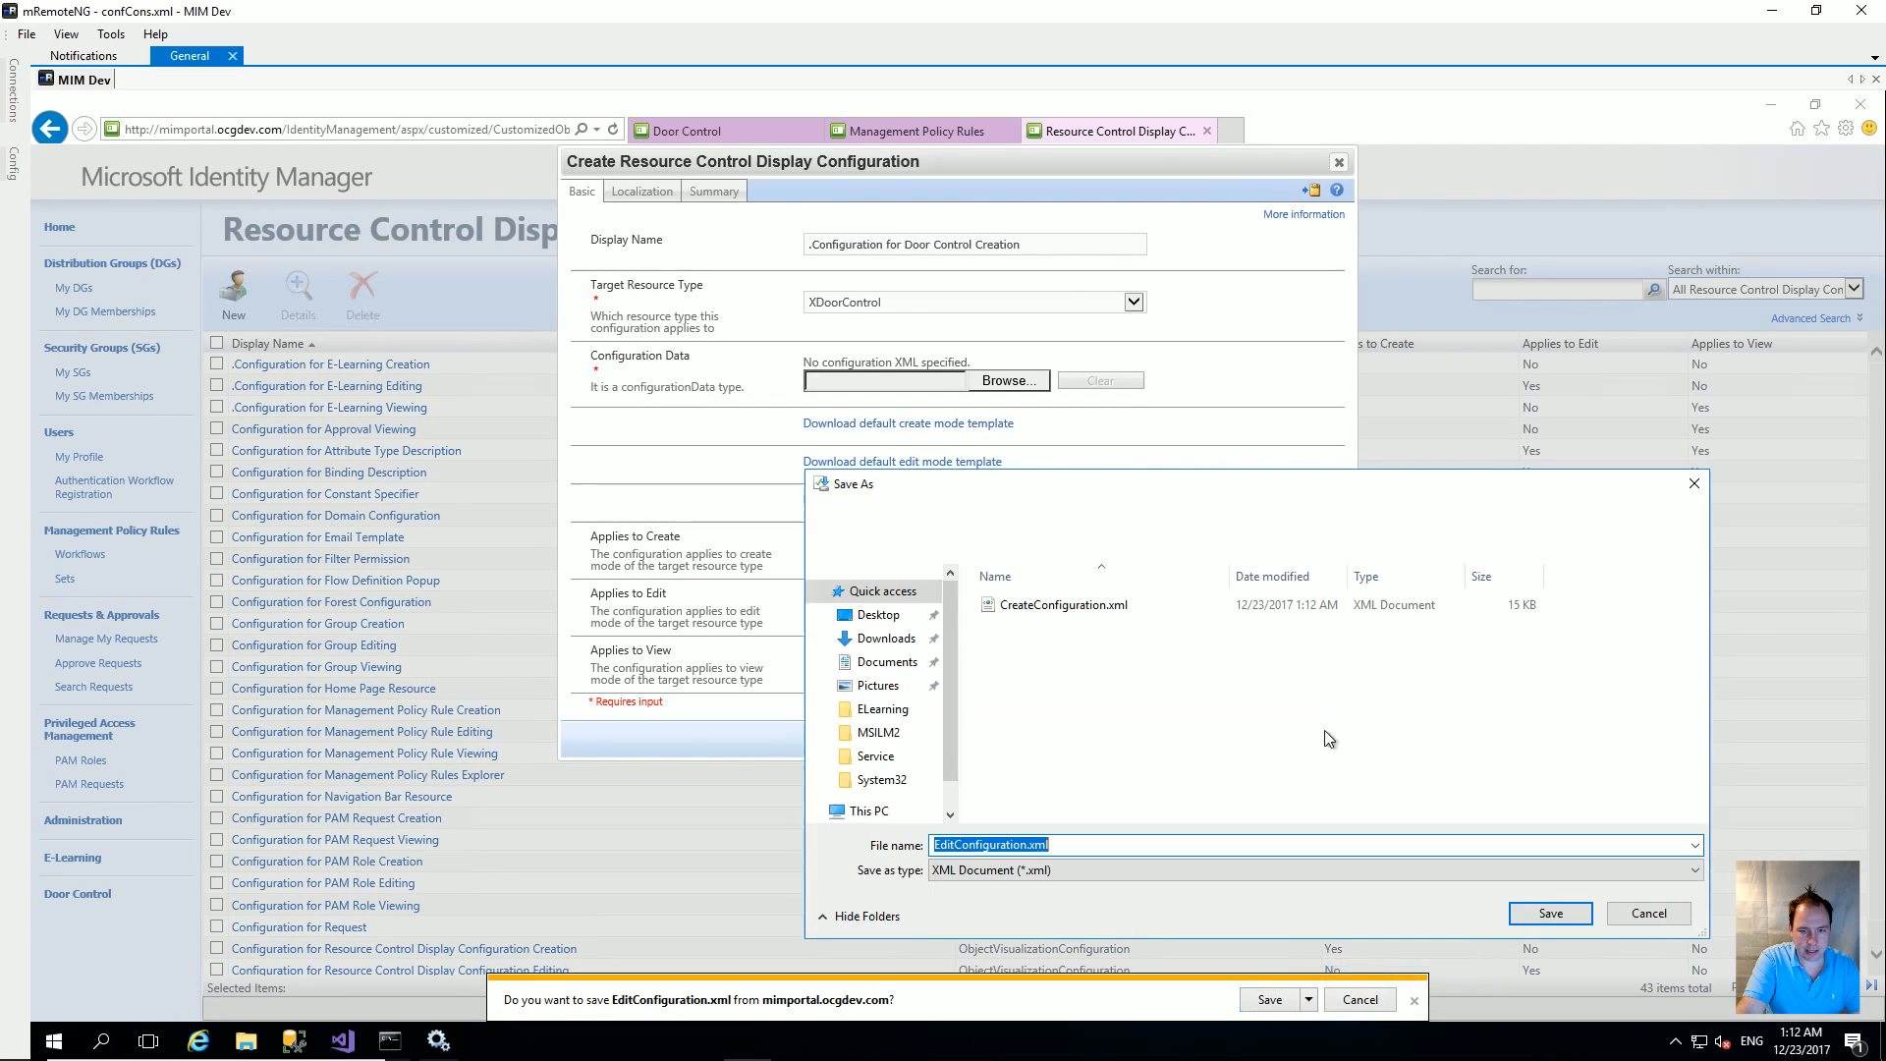
{"action": "left_click", "coordinate": [1529, 917]}
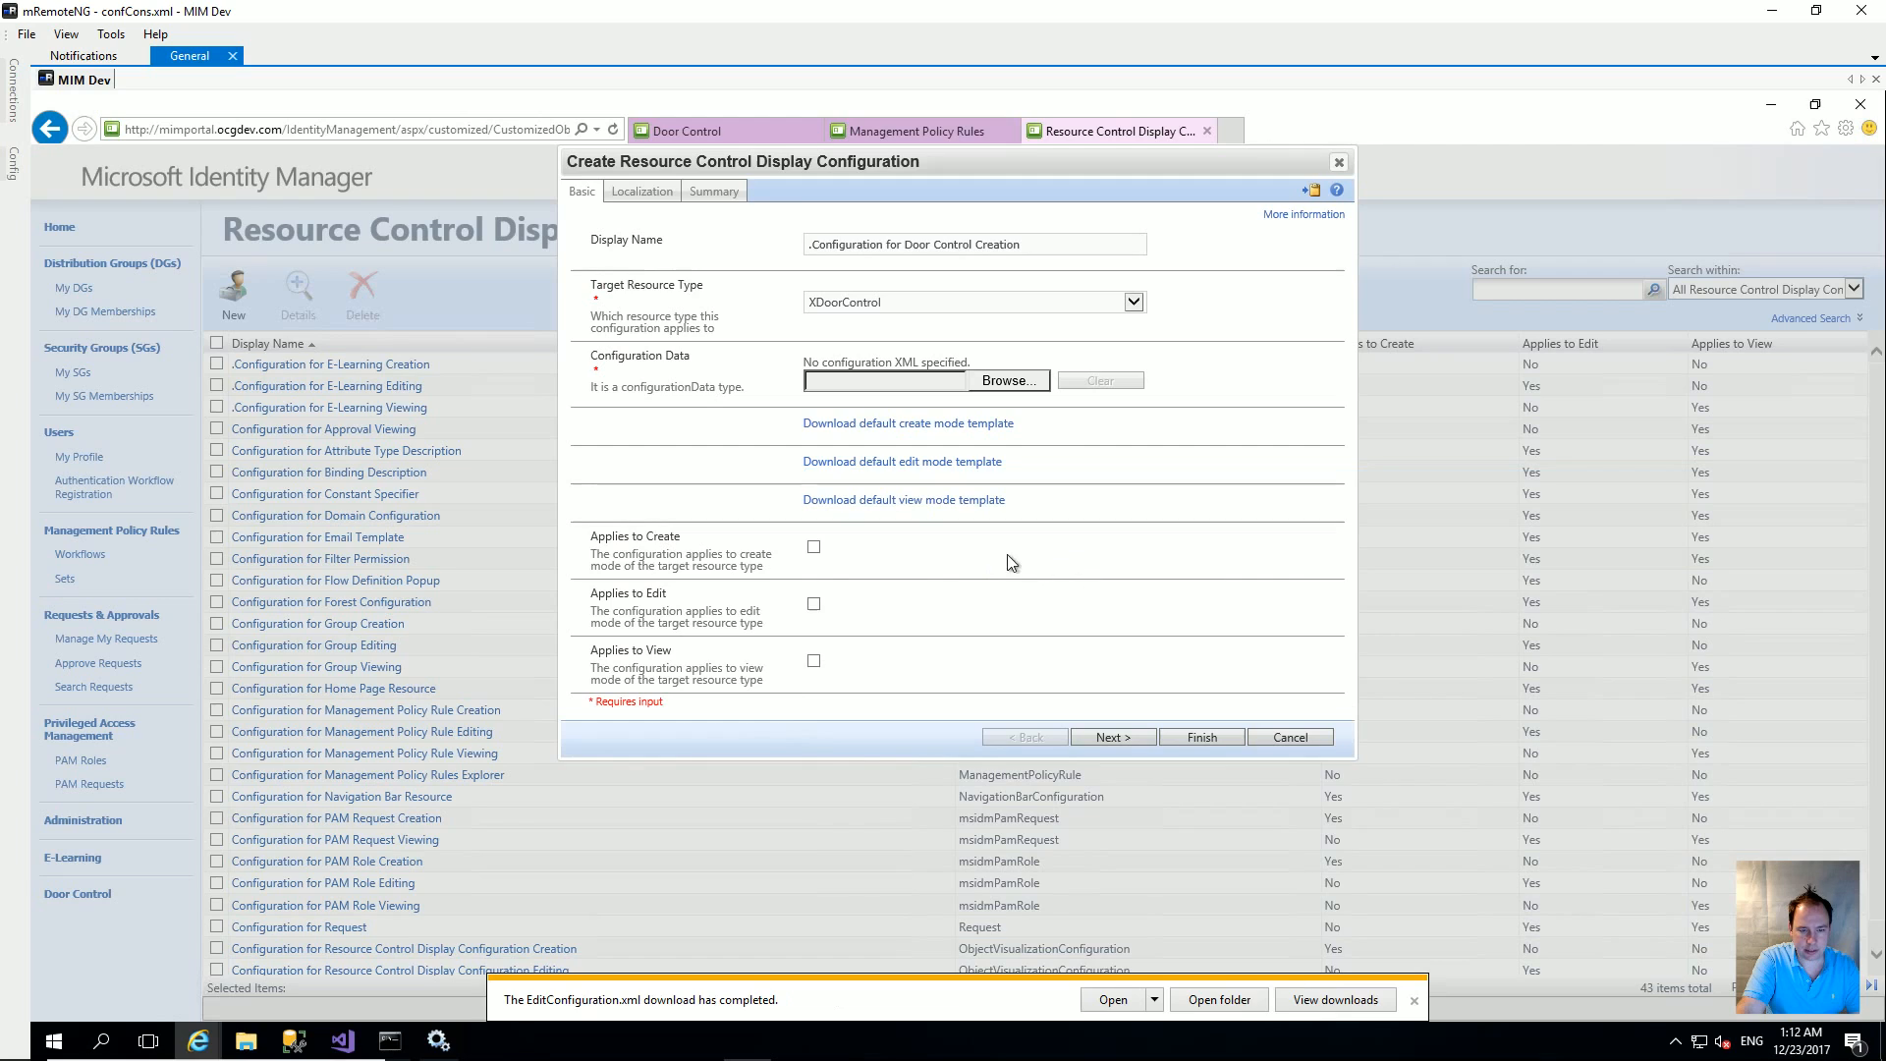
{"action": "left_click", "coordinate": [939, 501]}
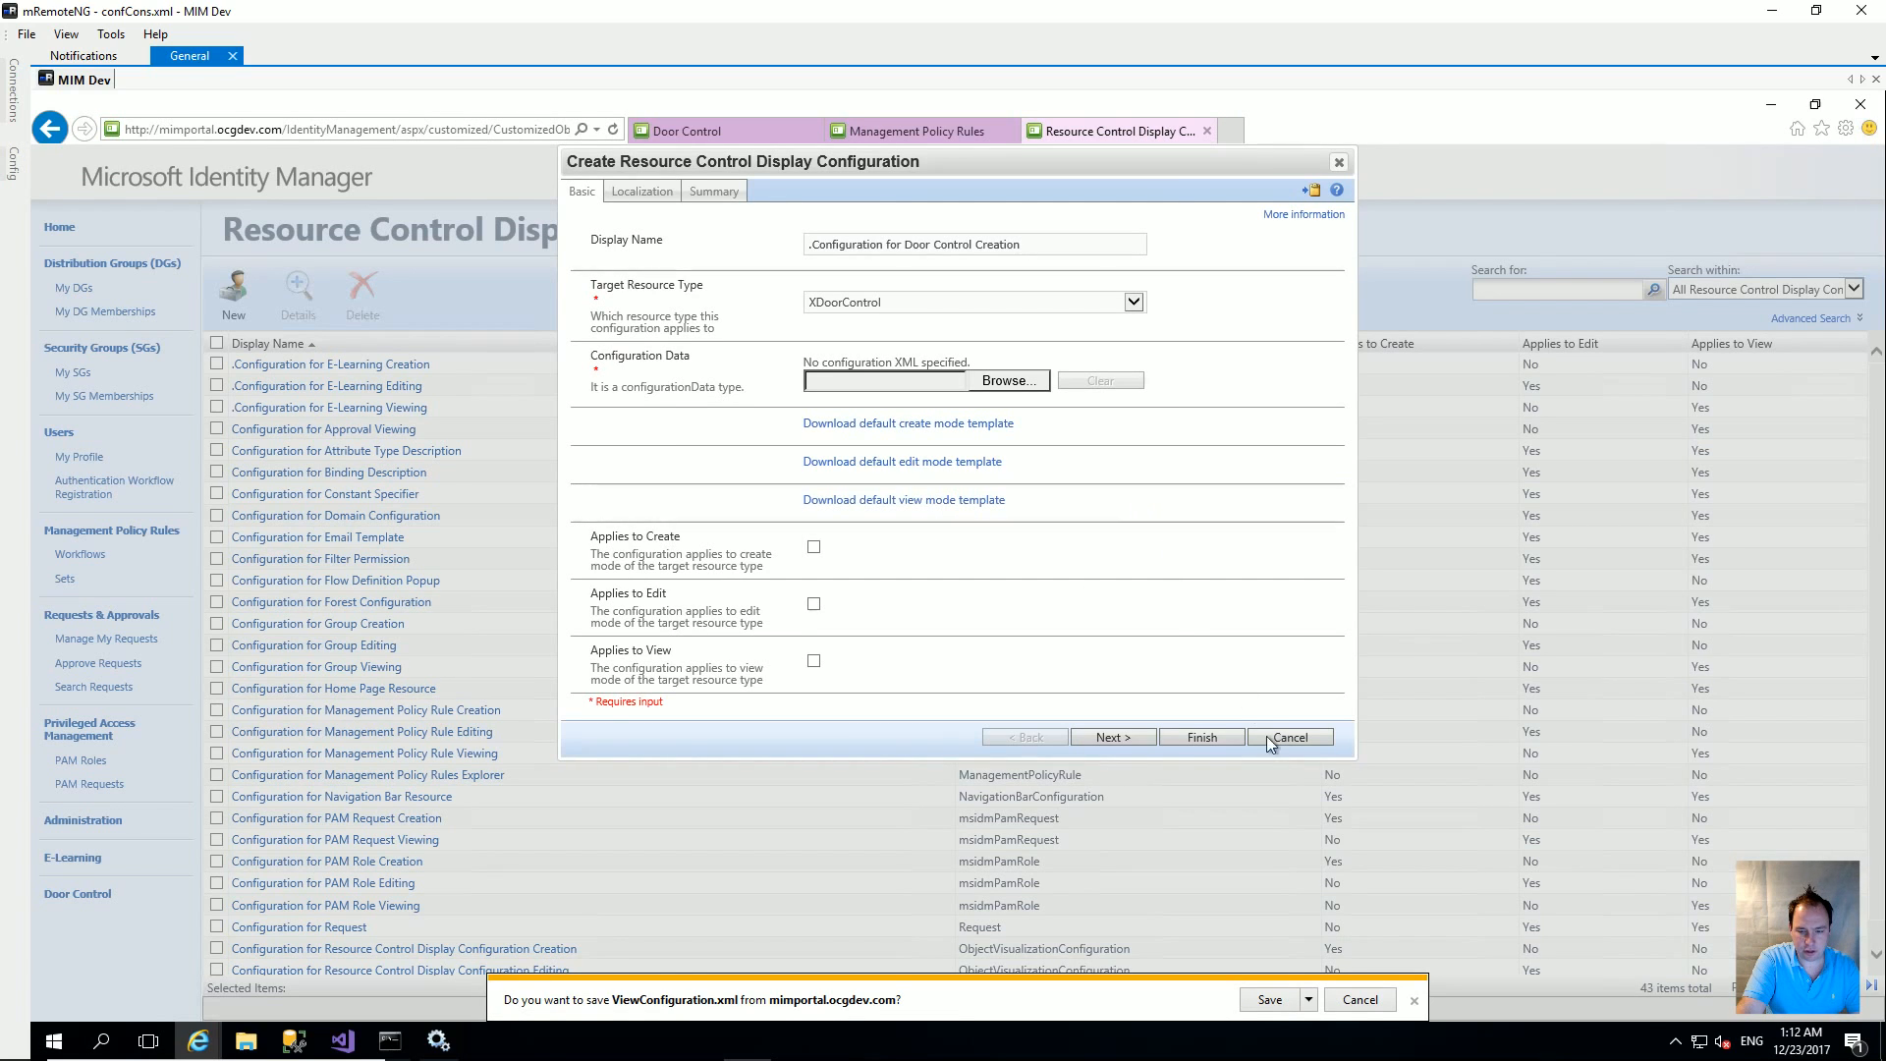
{"action": "left_click", "coordinate": [1313, 999]}
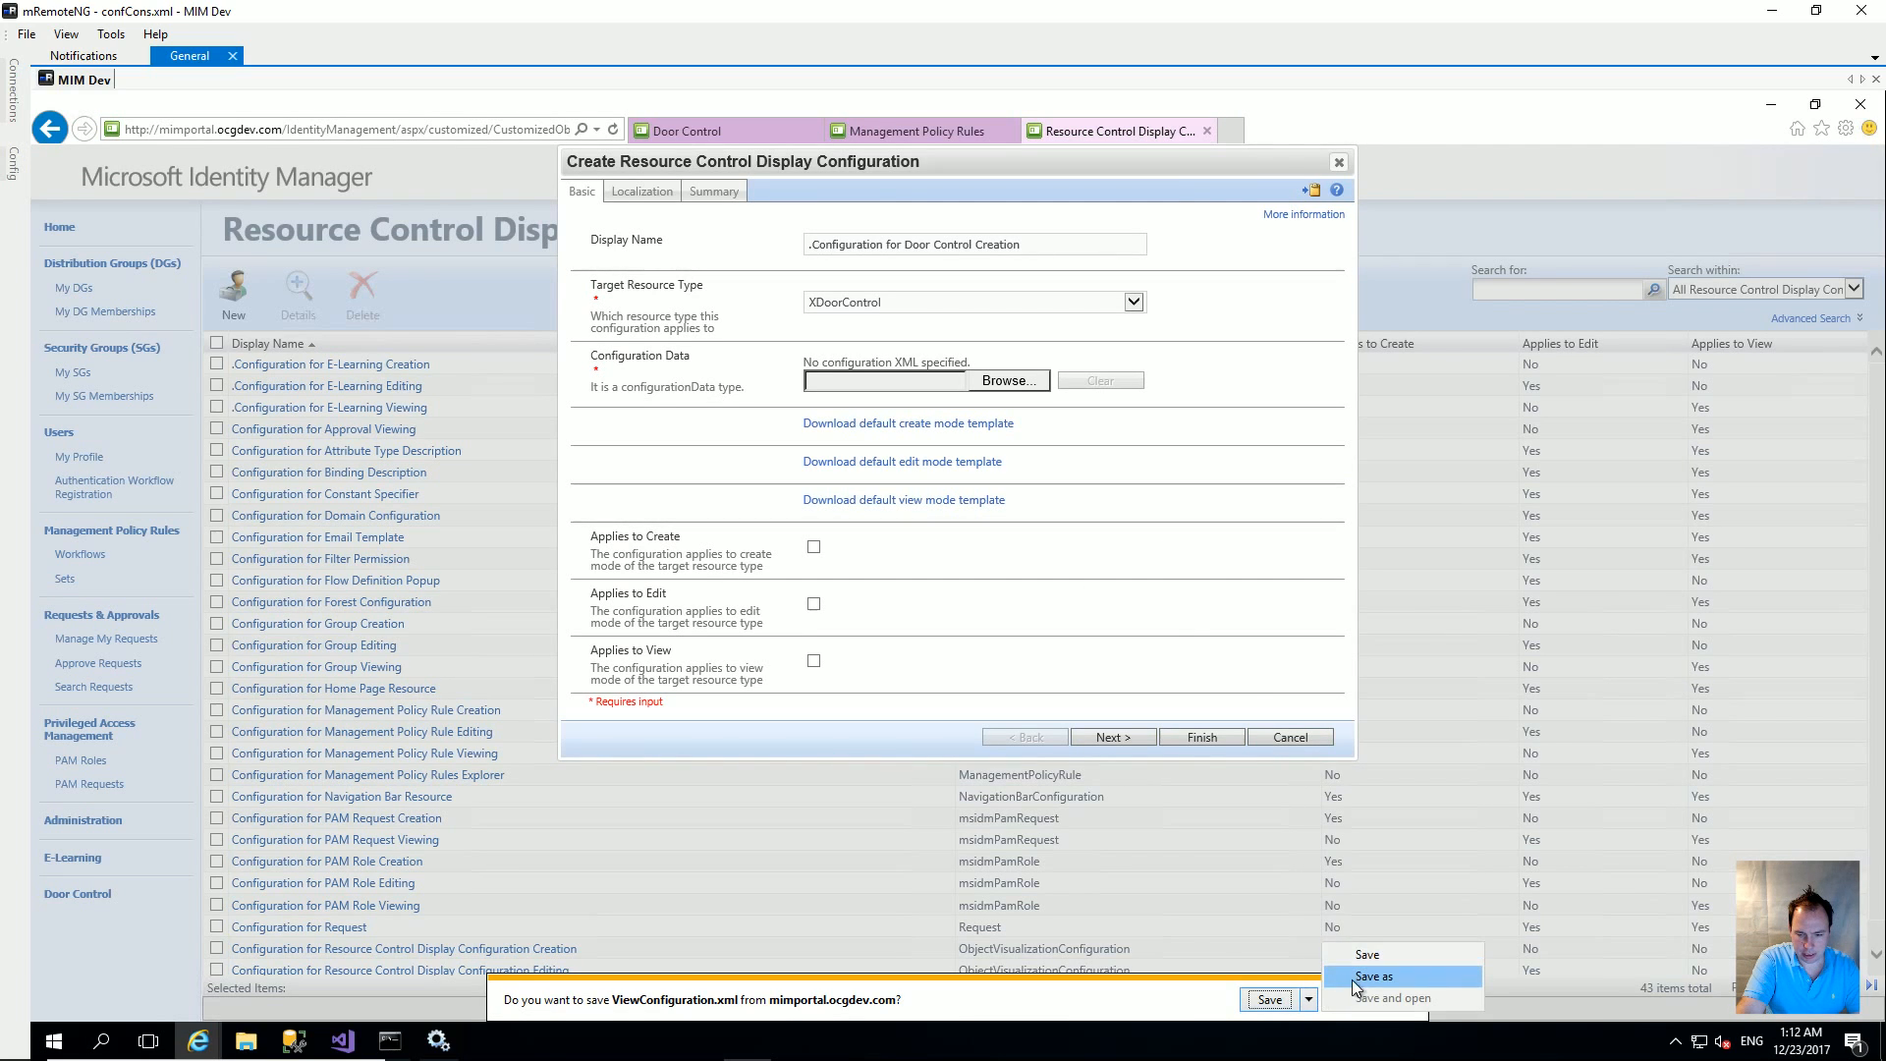
{"action": "left_click", "coordinate": [1352, 978]}
{"action": "left_click", "coordinate": [1547, 915]}
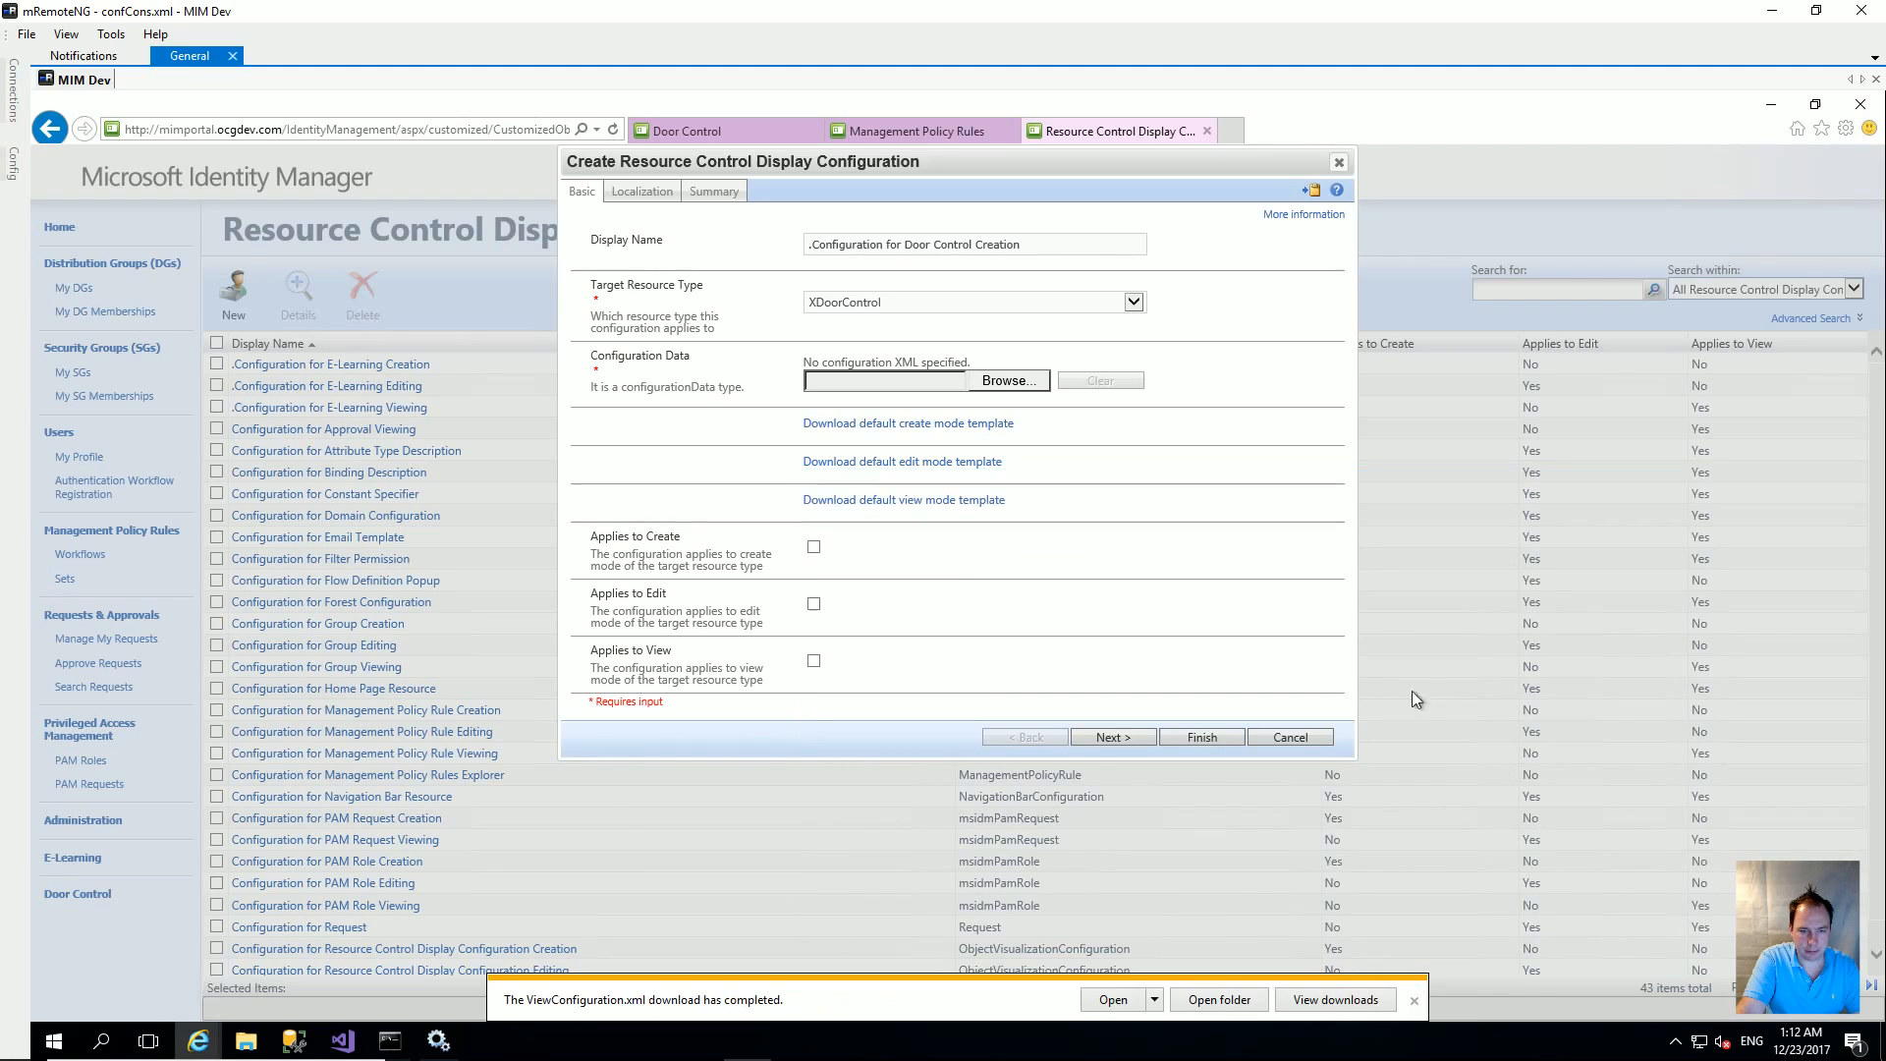
{"action": "left_click", "coordinate": [813, 546]}
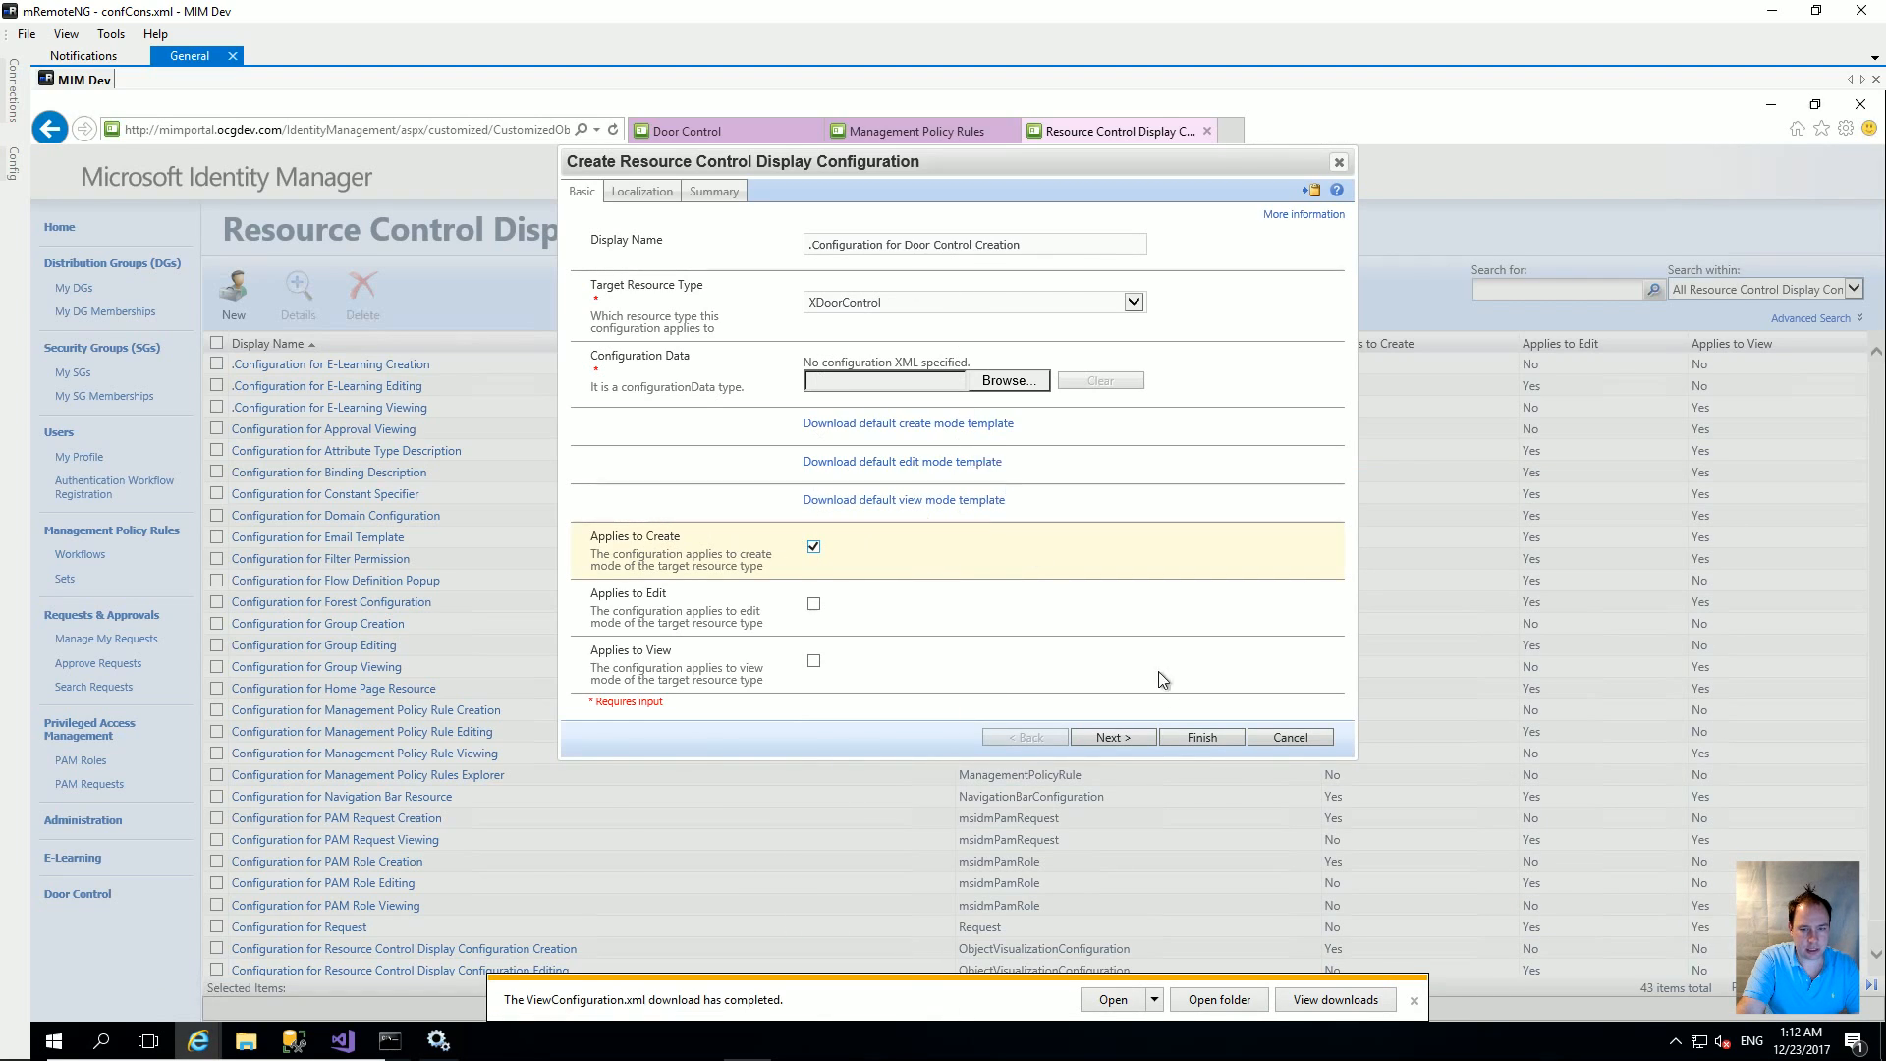
Step: Upload CreateConfiguration.xml as the configuration data, then finish and submit the configuration
{"action": "left_click", "coordinate": [1202, 737]}
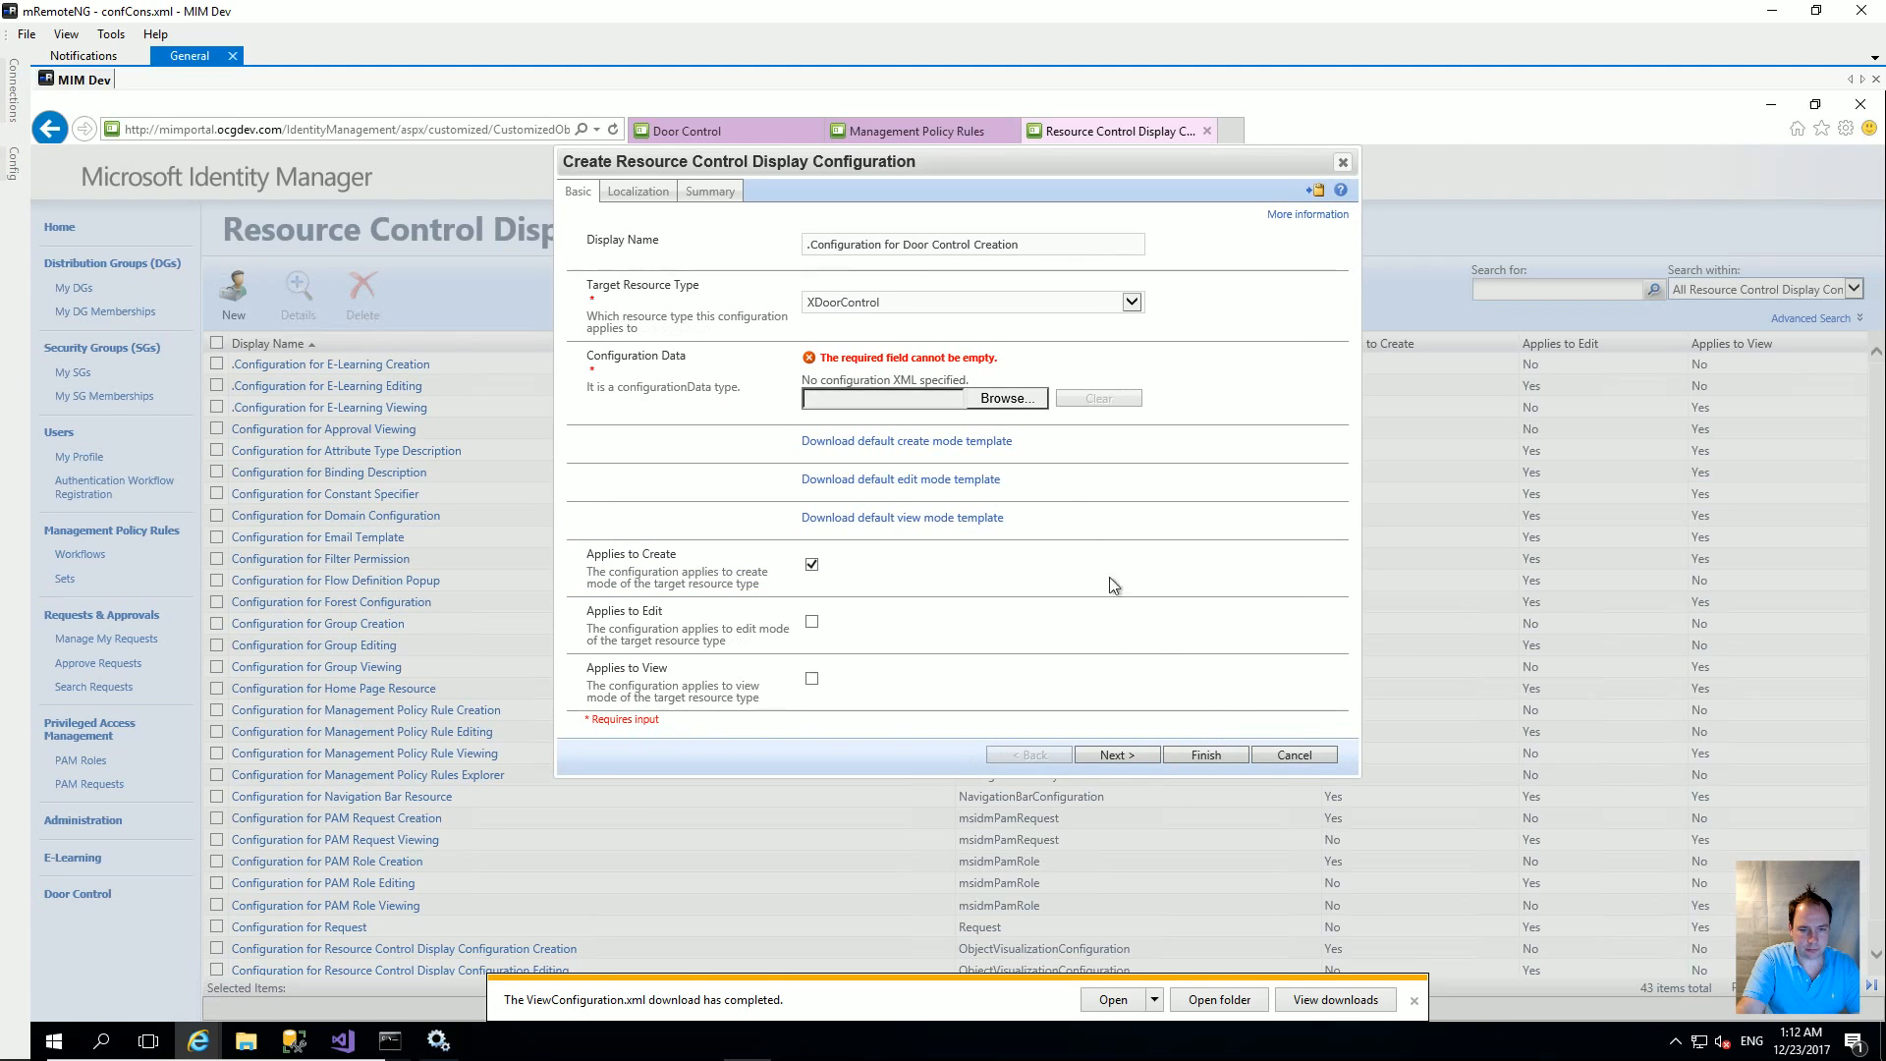
{"action": "left_click", "coordinate": [1002, 398]}
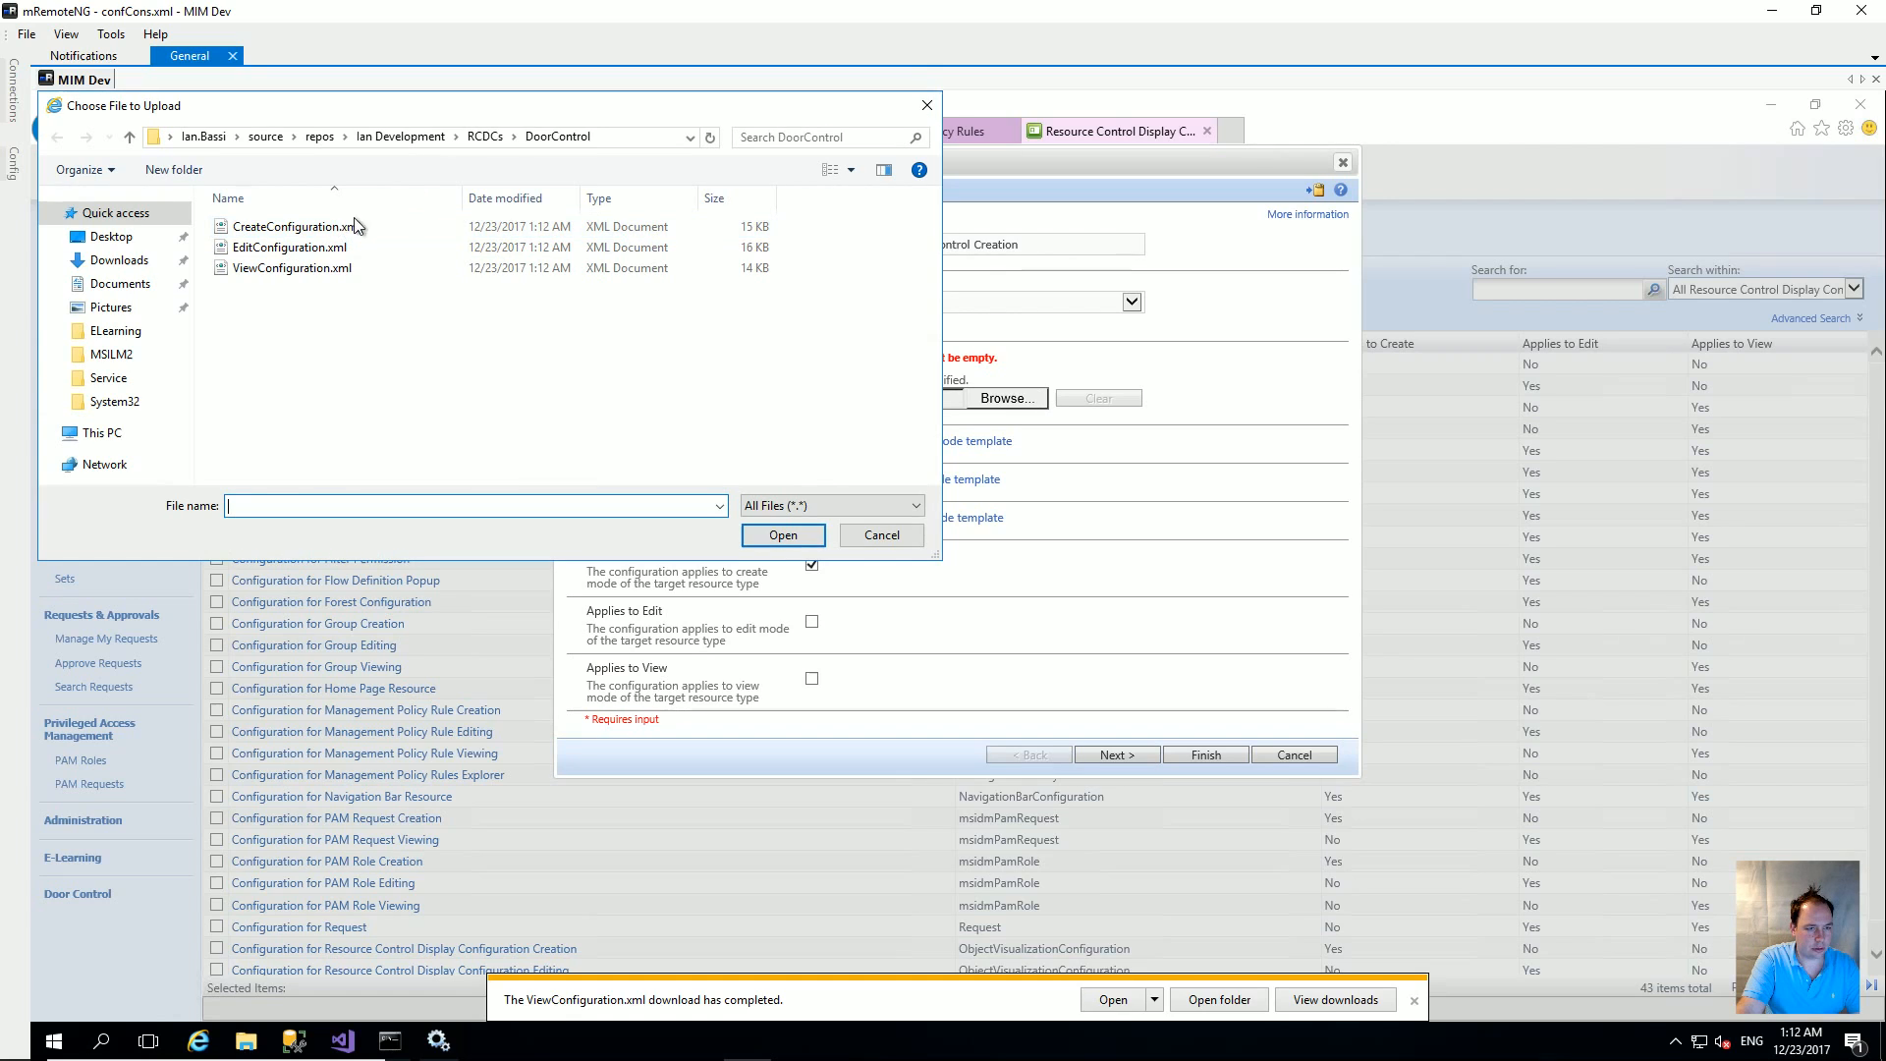
{"action": "left_click", "coordinate": [332, 229]}
{"action": "left_click", "coordinate": [788, 531]}
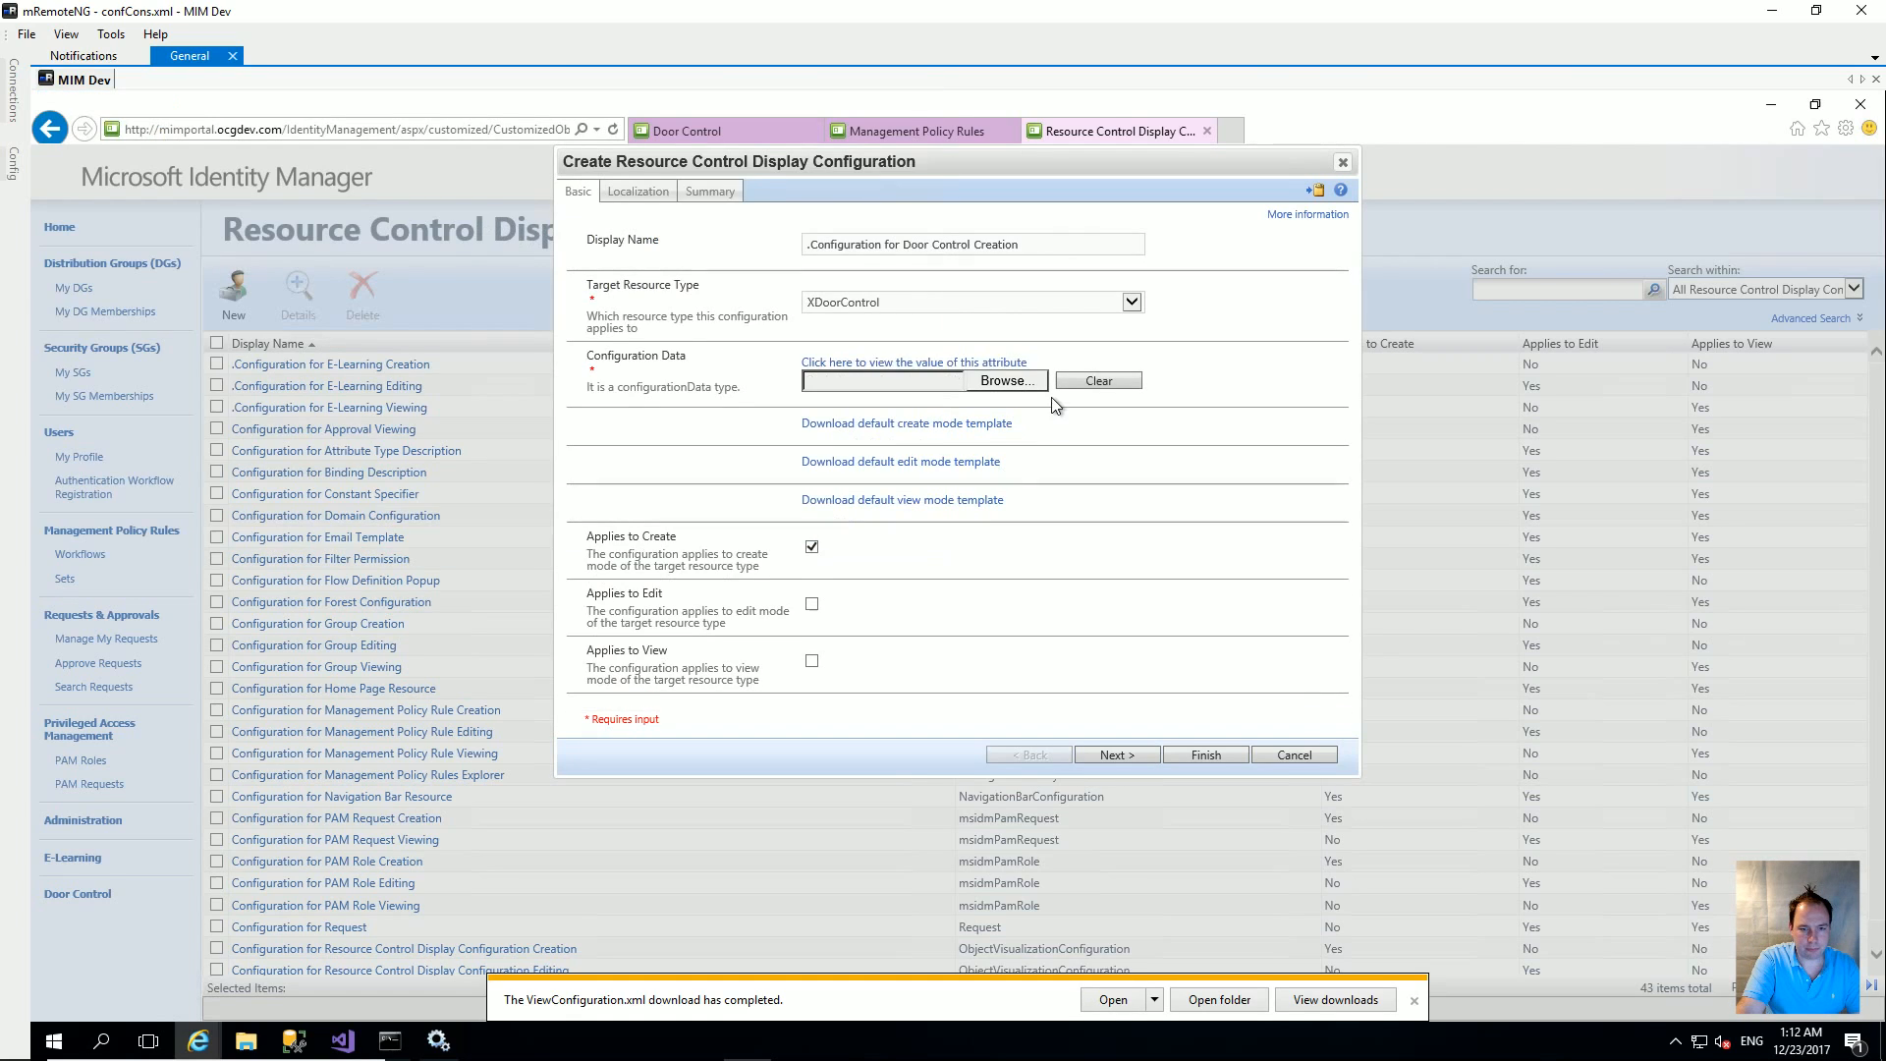
{"action": "left_click", "coordinate": [1210, 737]}
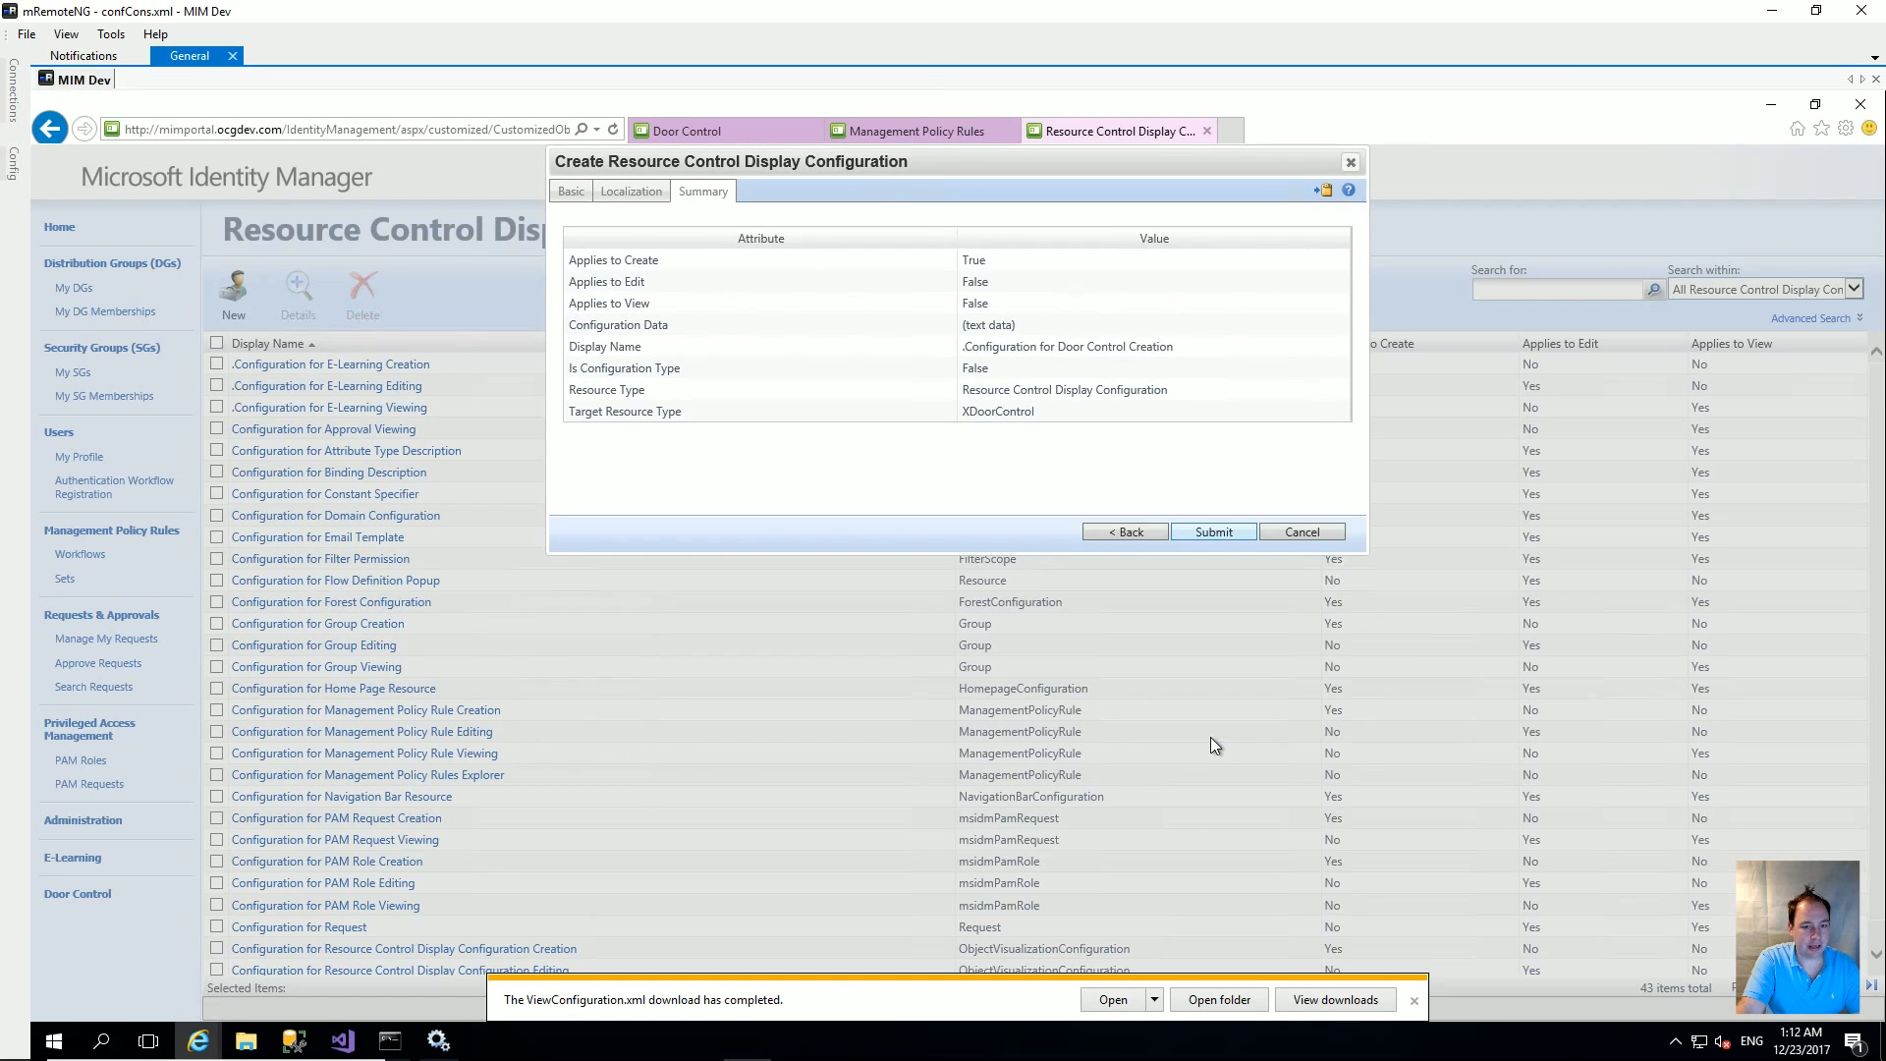
{"action": "left_click", "coordinate": [1218, 533]}
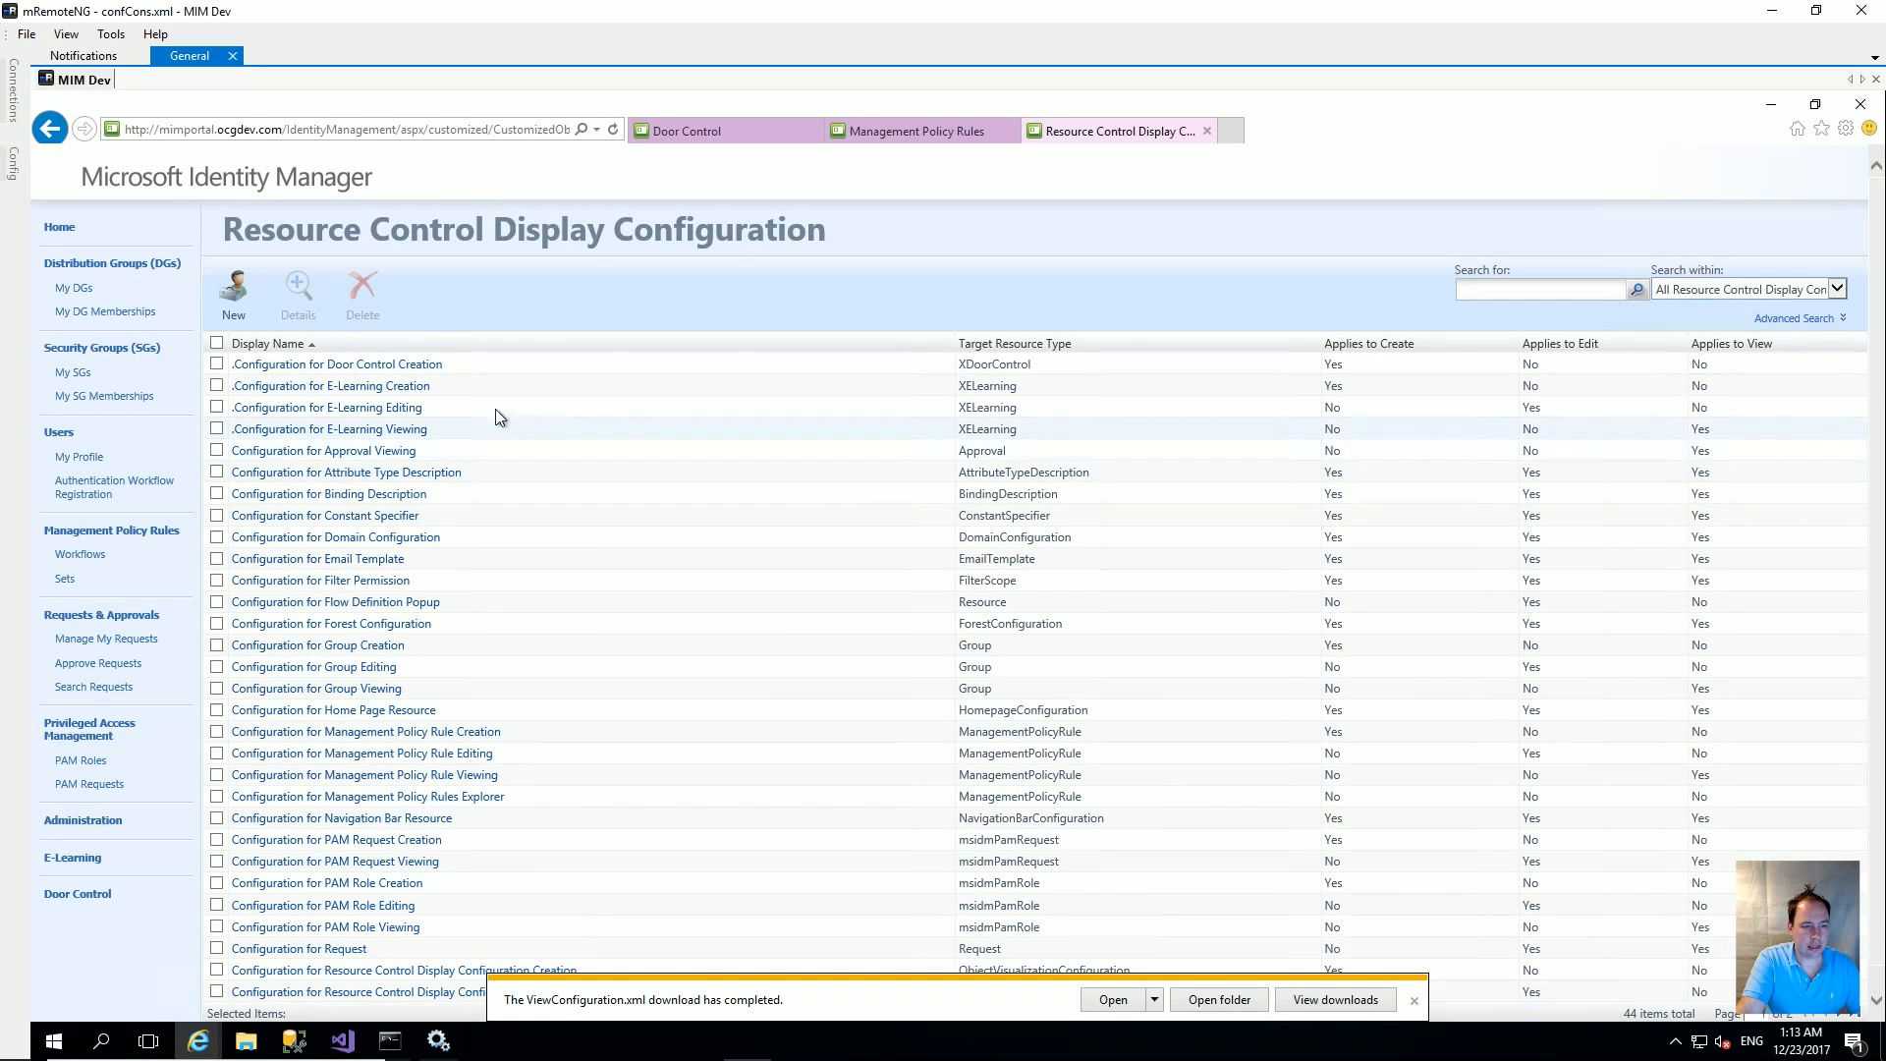
Step: Submit '.Configuration for Door Control Editing' for XDoorControl using EditConfiguration.xml, applying to edit
{"action": "left_click", "coordinate": [236, 295]}
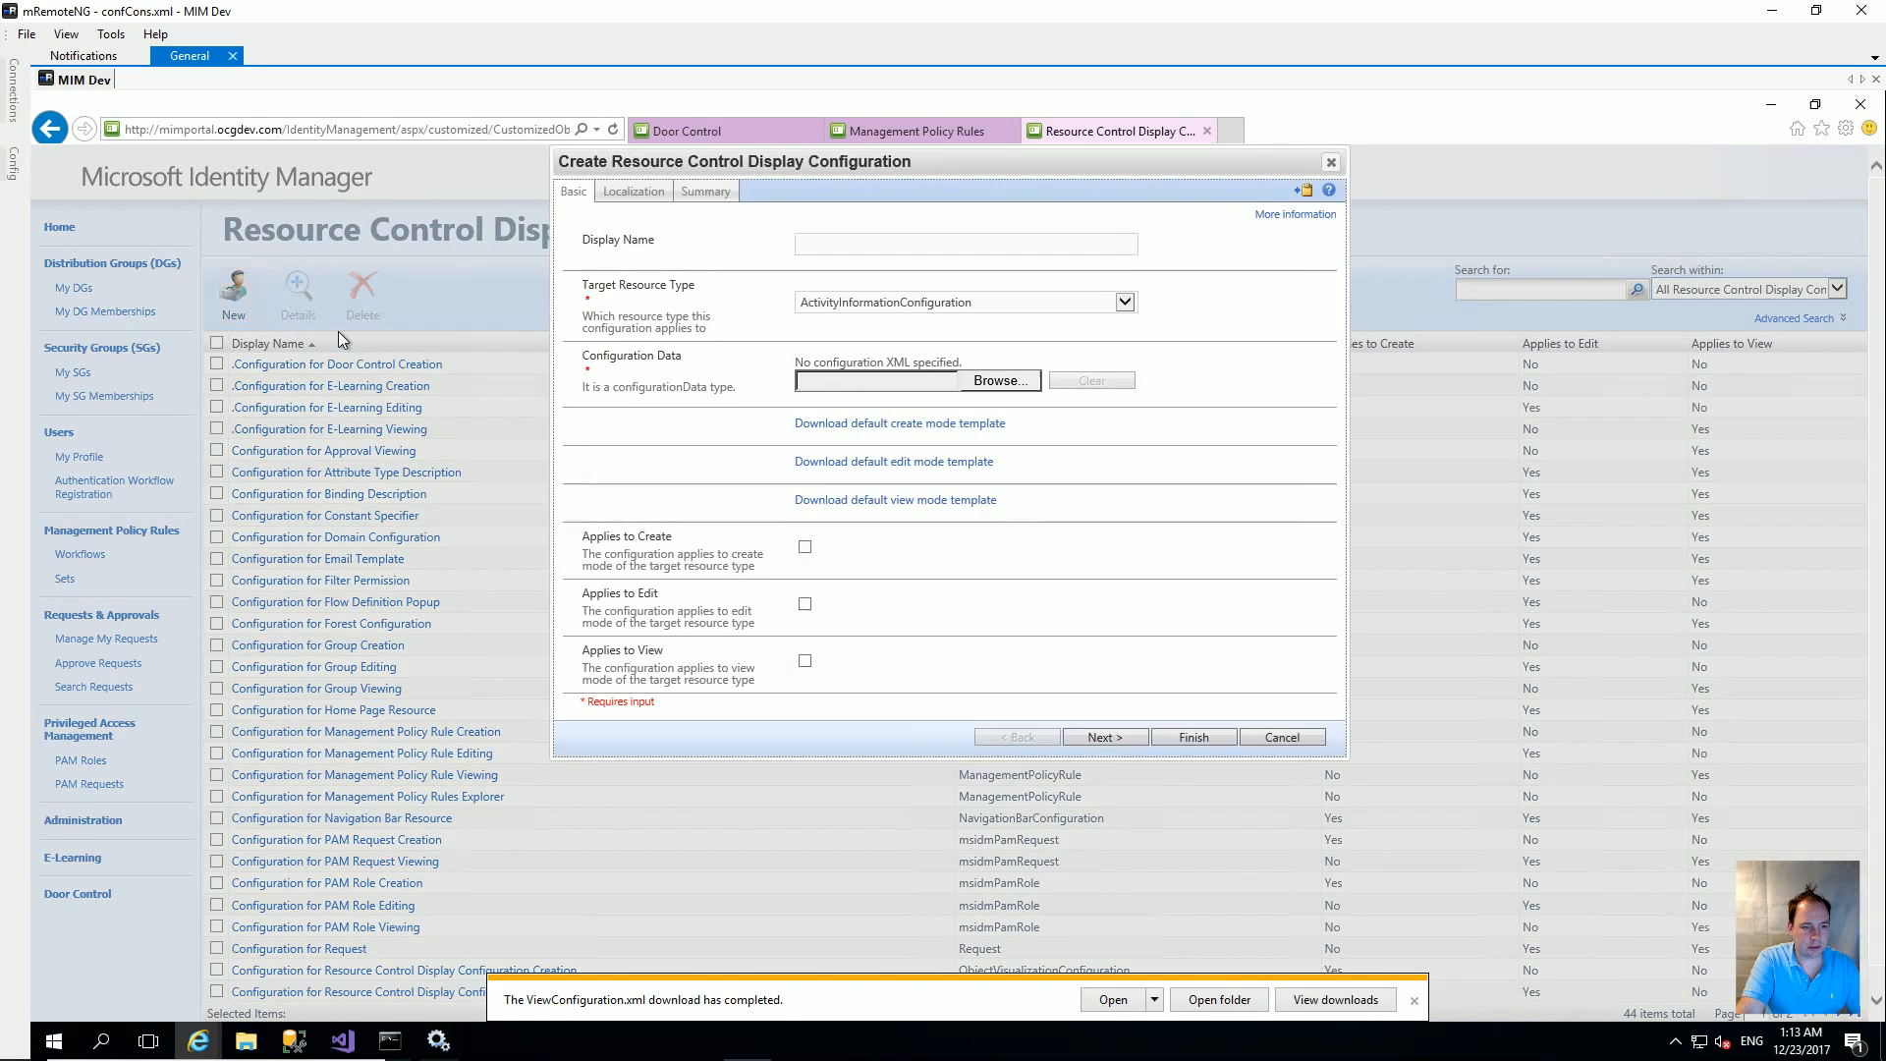
{"action": "type", "text": "."}
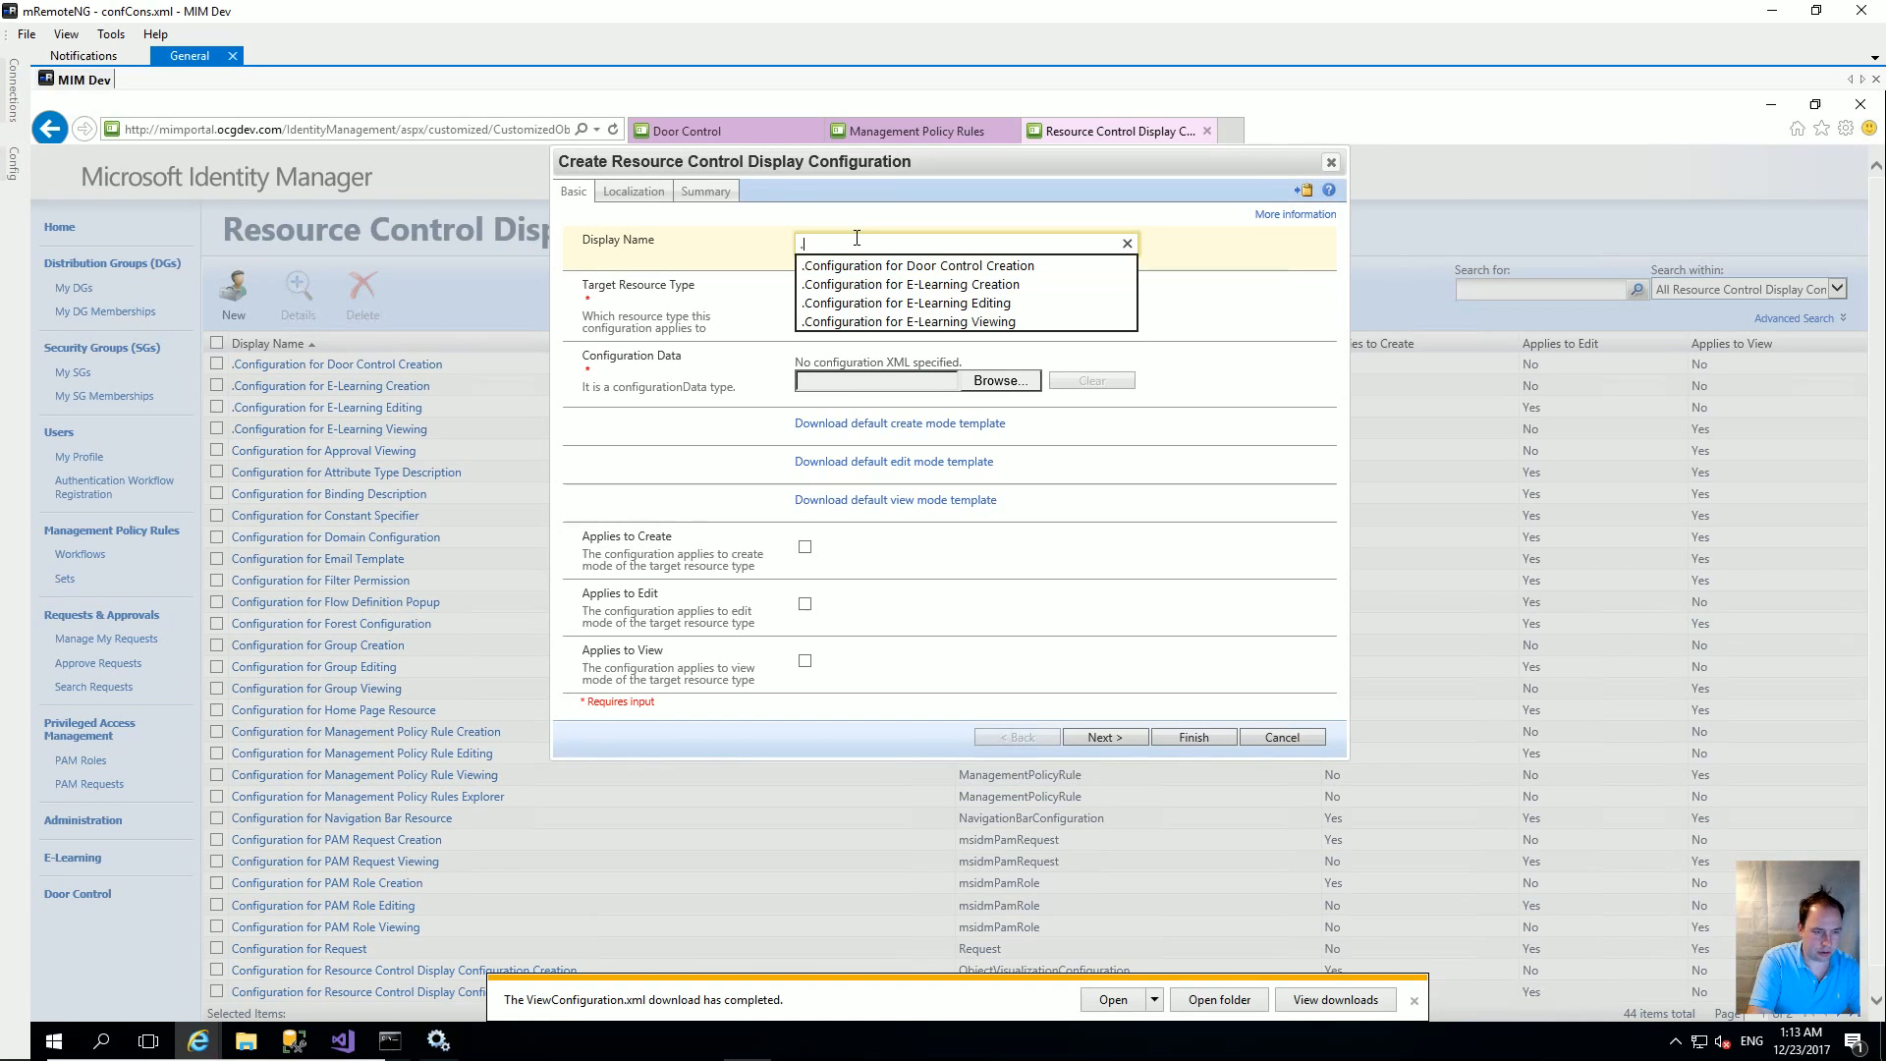
{"action": "type", "text": "Conf"}
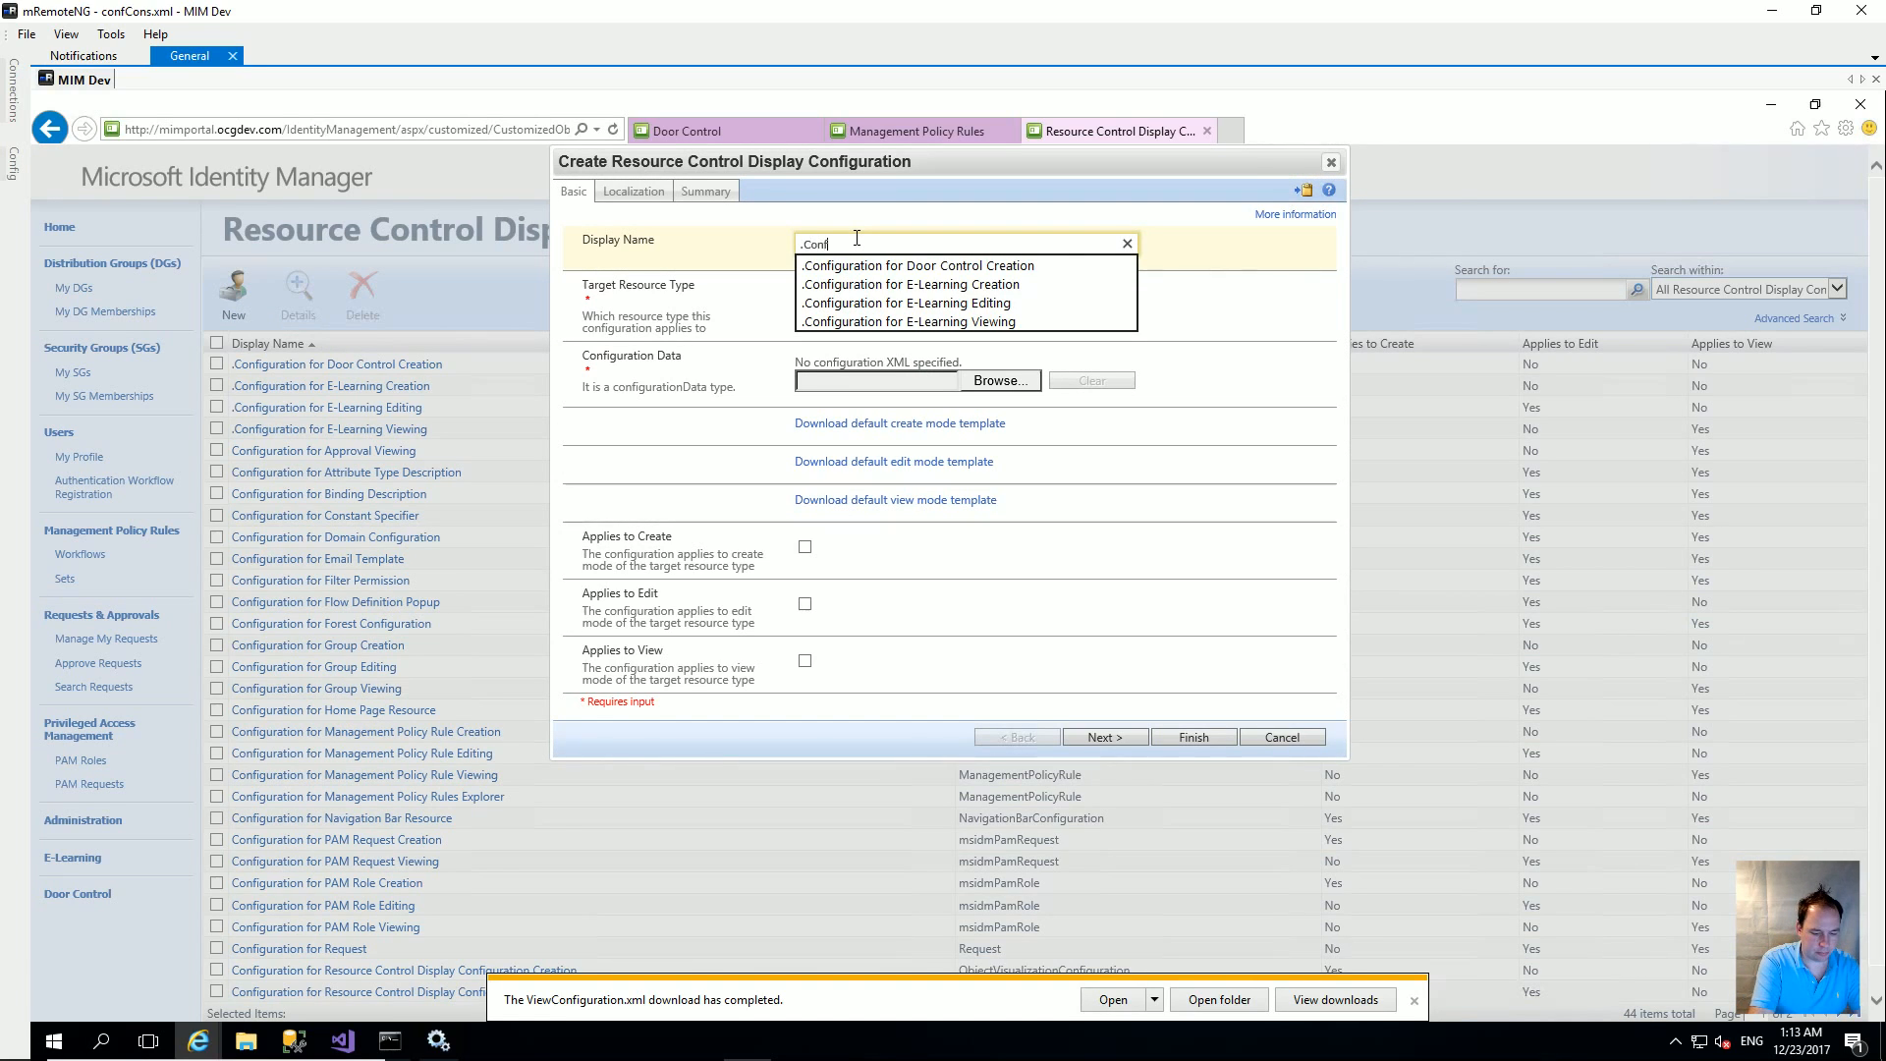
{"action": "type", "text": "iguration for Door Contr"}
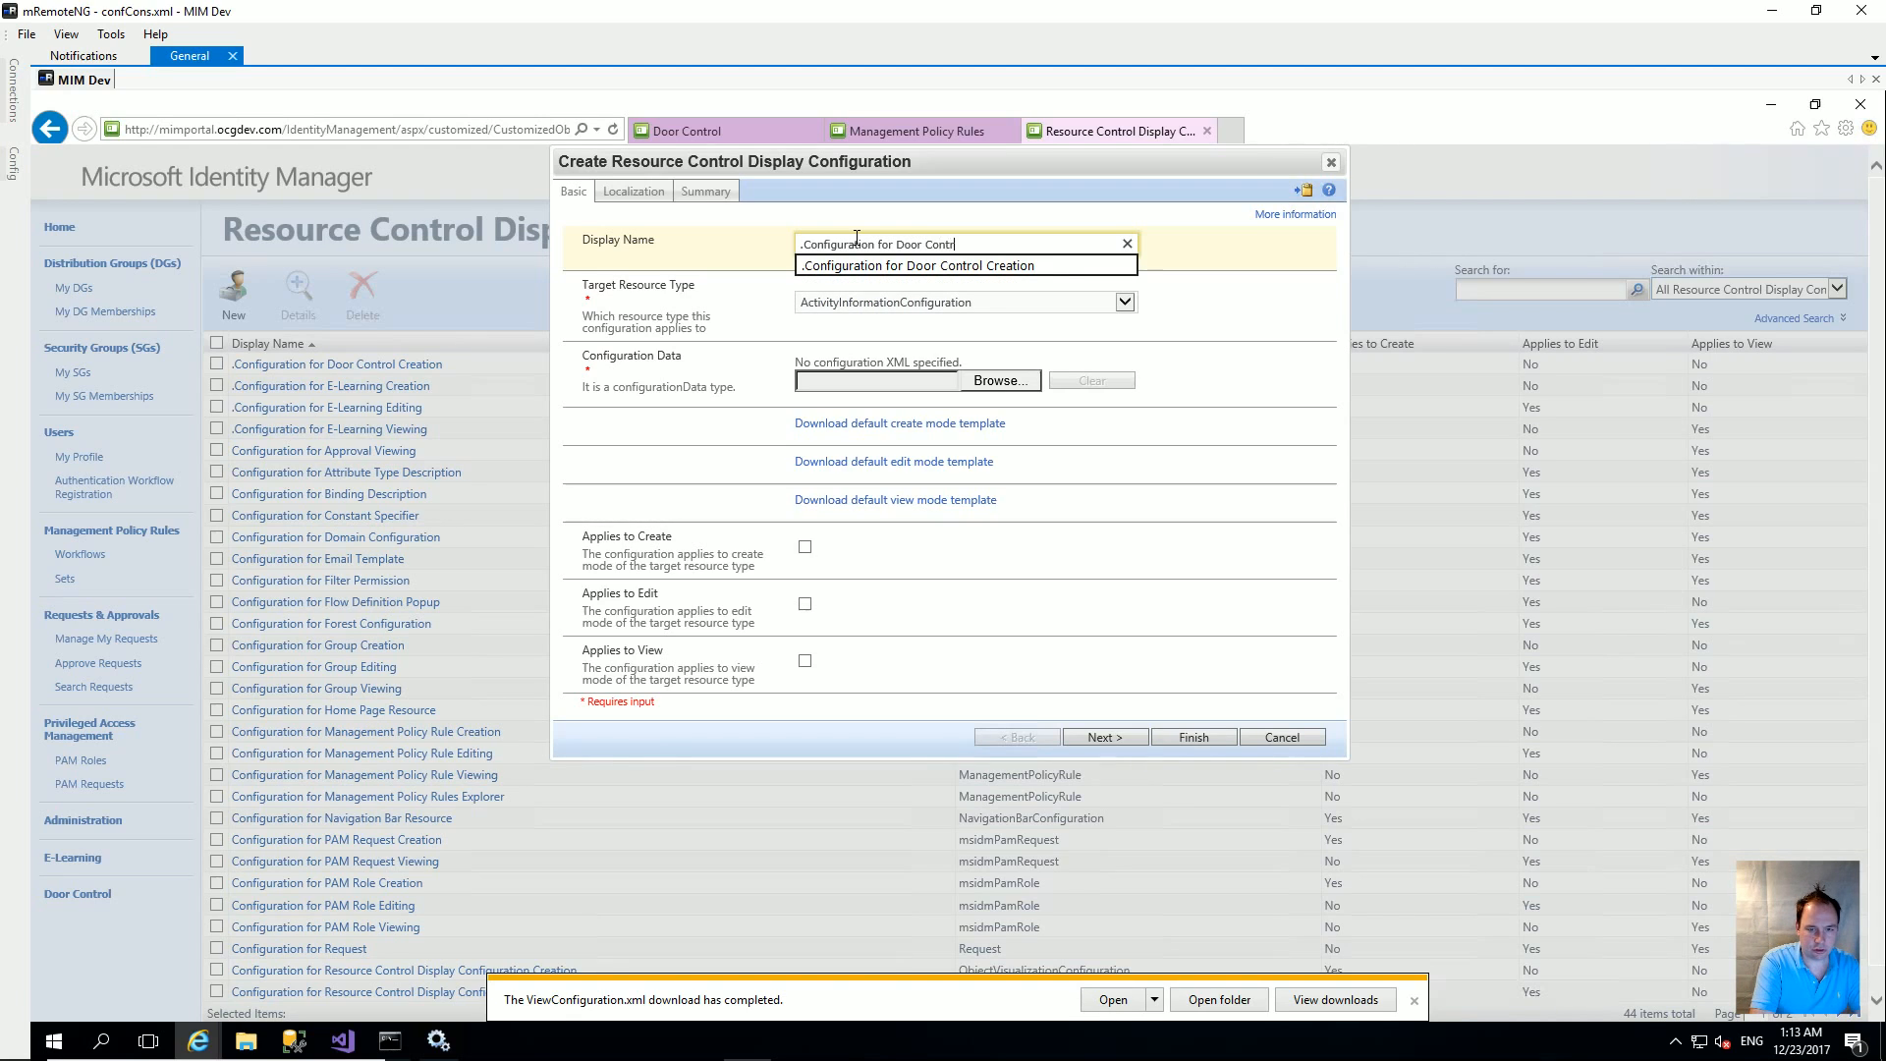
{"action": "type", "text": "ol Editing"}
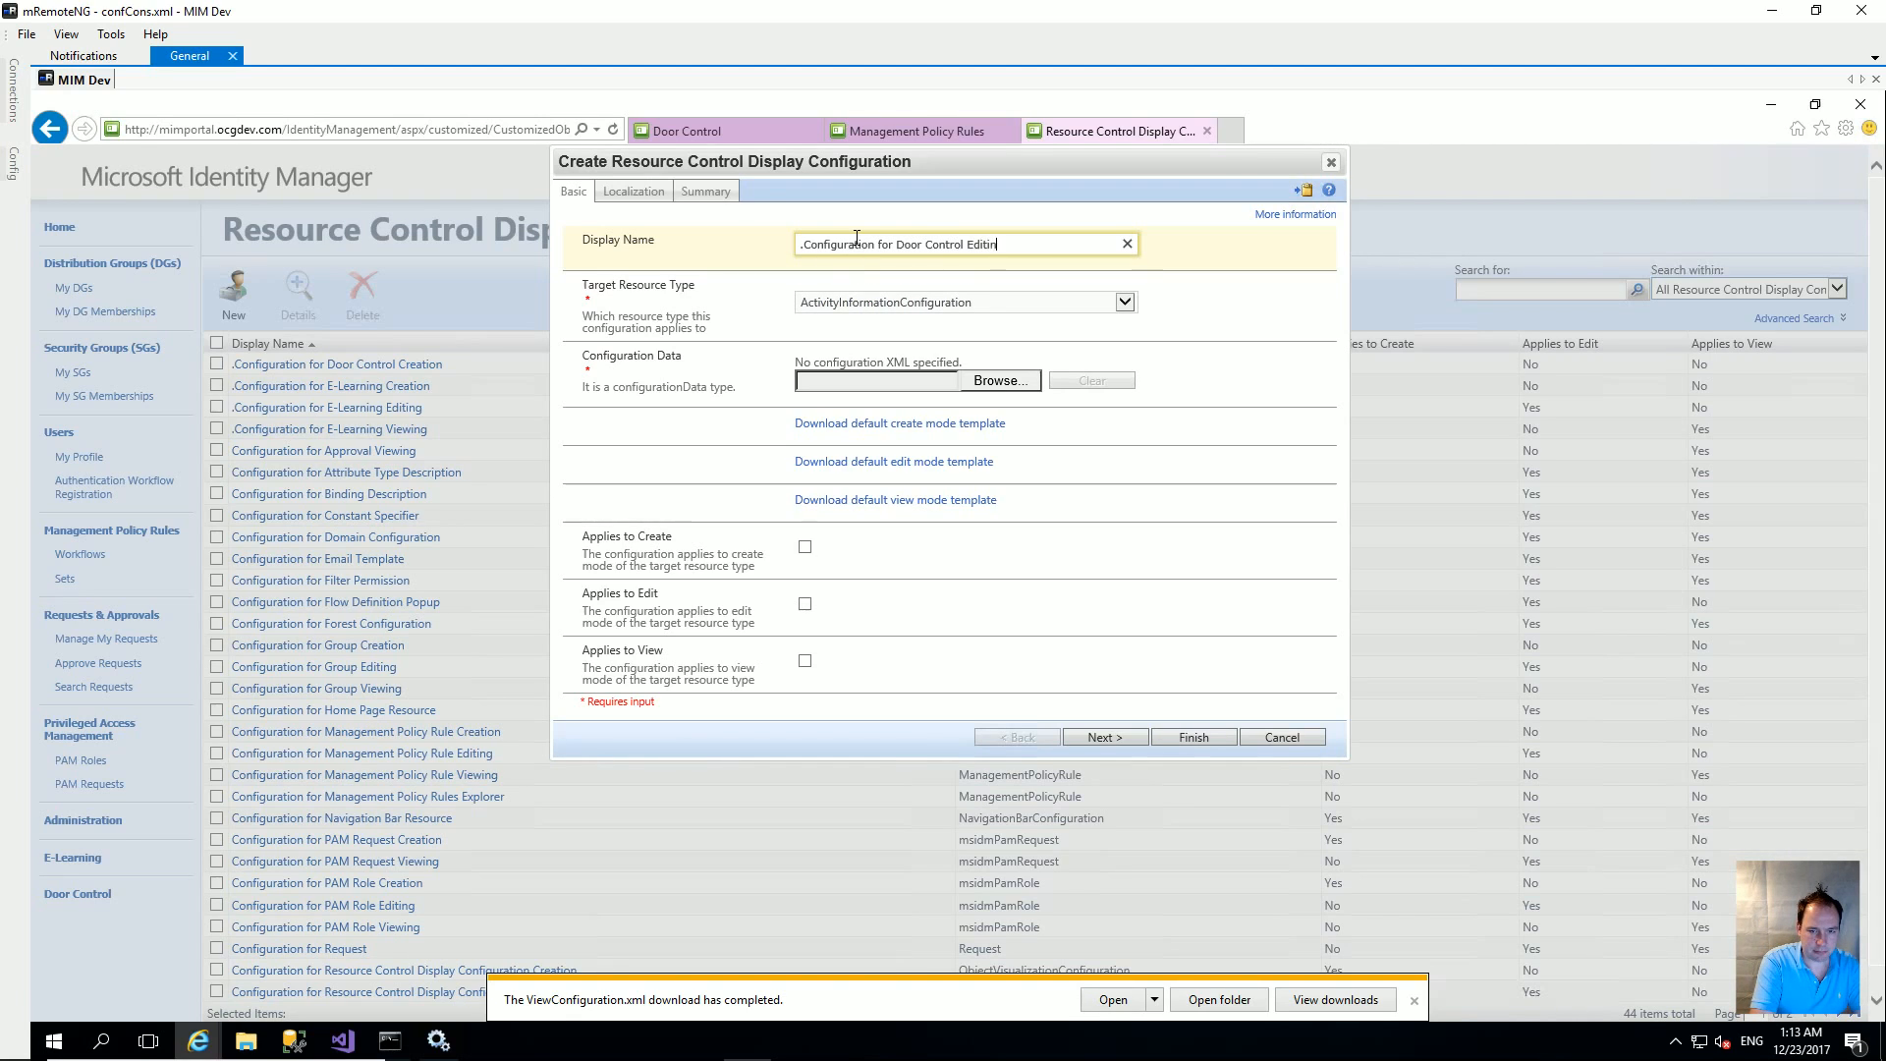
{"action": "left_click", "coordinate": [1016, 304]}
{"action": "scroll", "coordinate": [1031, 511], "scroll_direction": "down", "scroll_amount": 5}
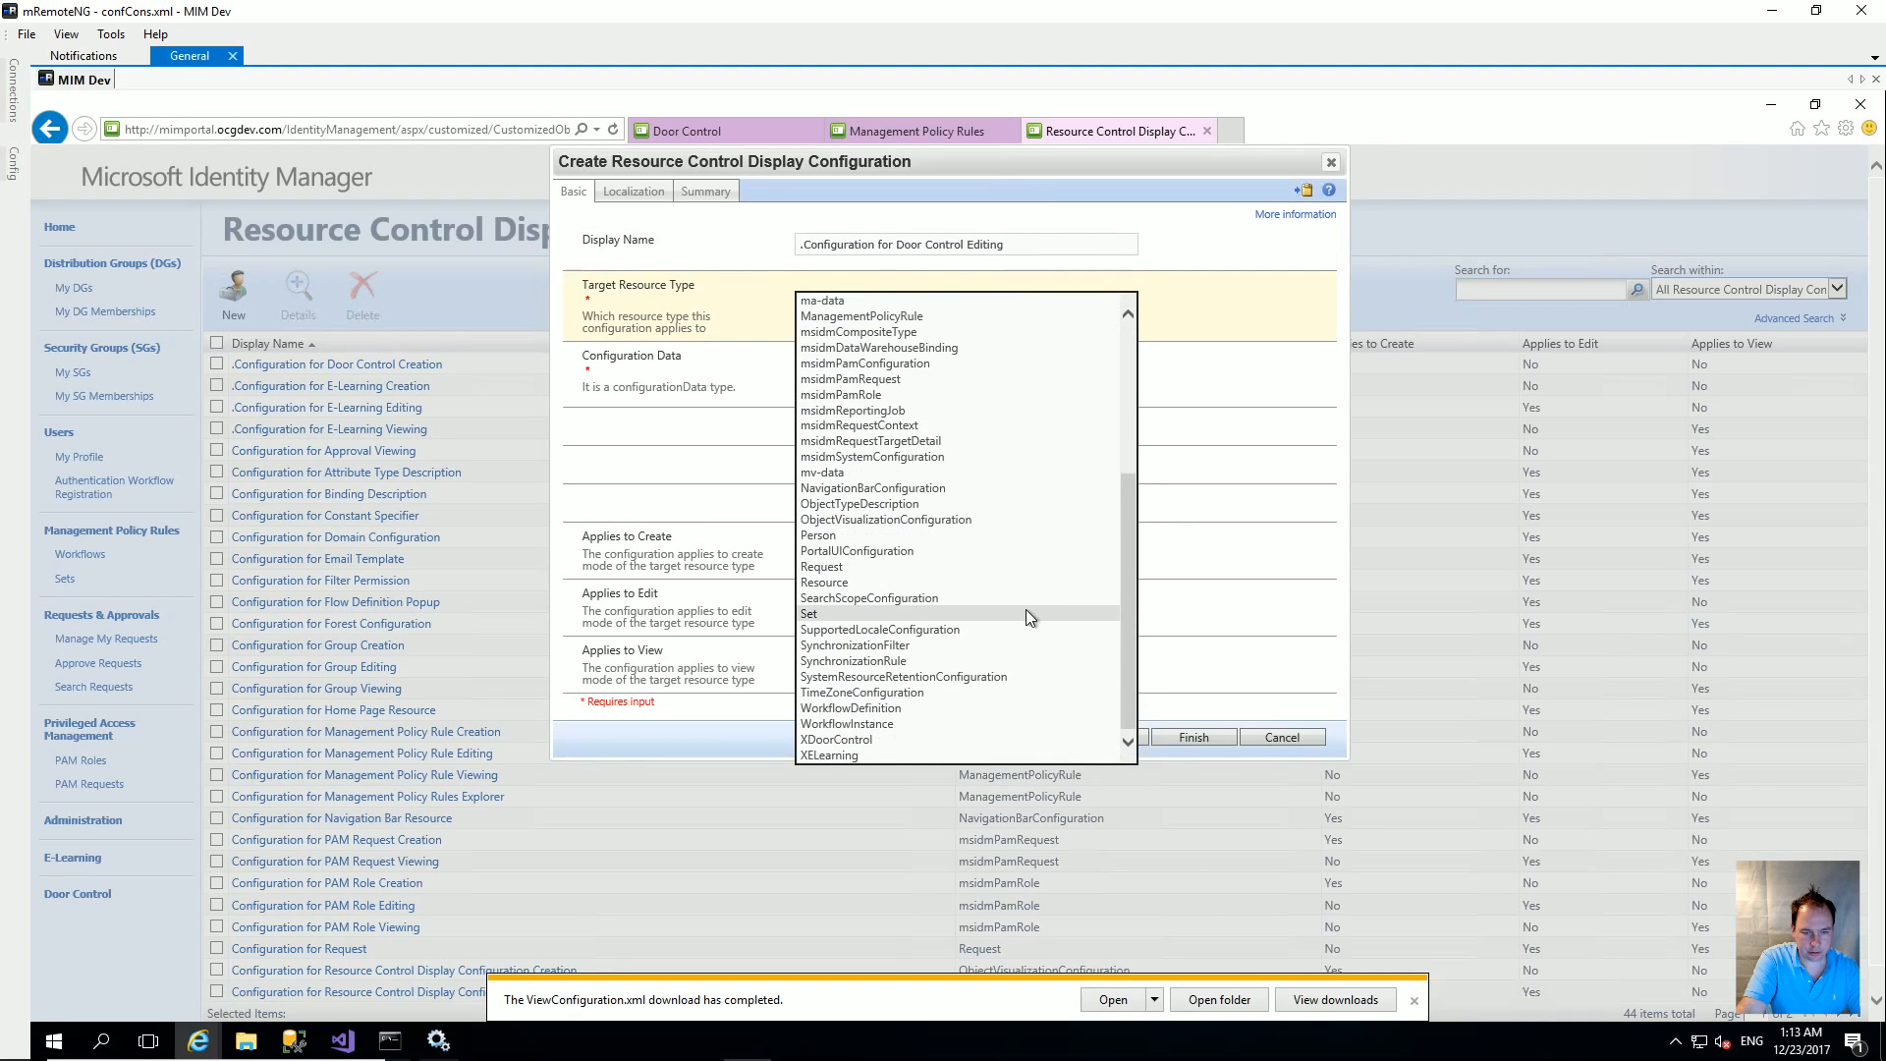
{"action": "left_click", "coordinate": [872, 739]}
{"action": "left_click", "coordinate": [995, 381]}
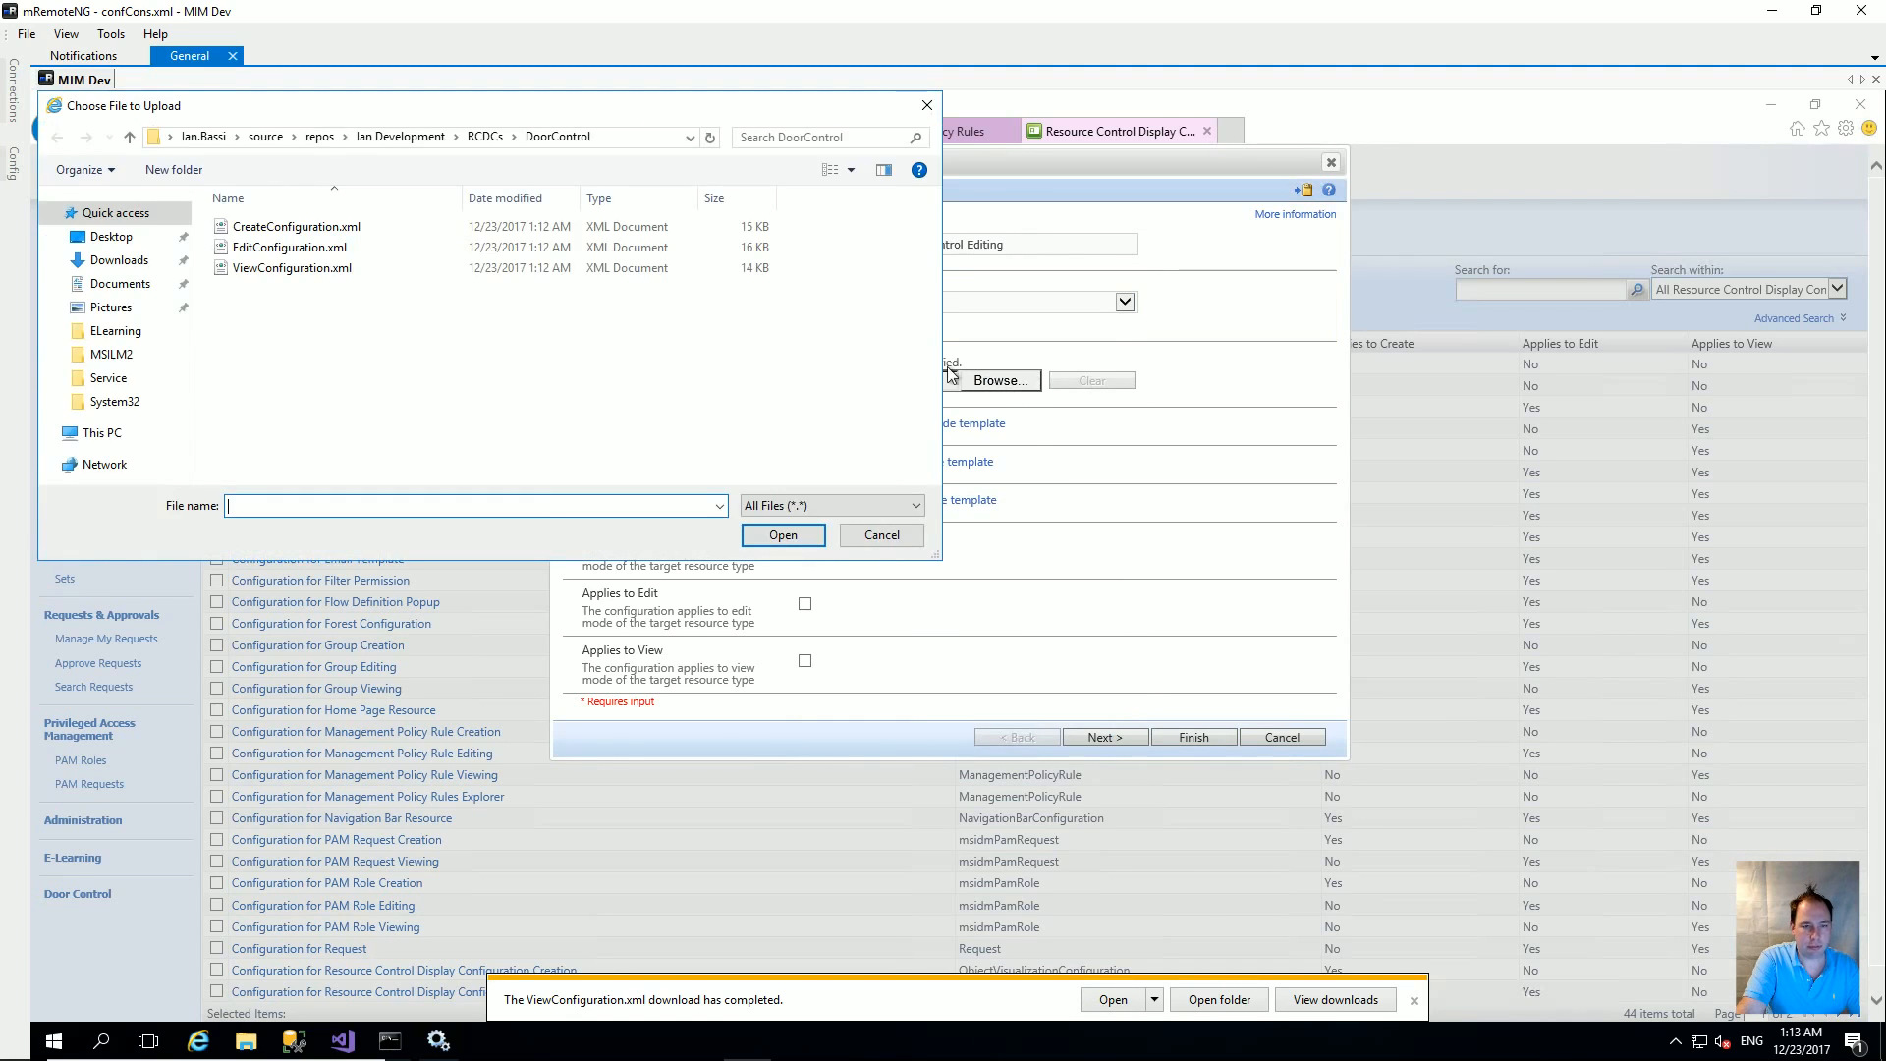
{"action": "left_click", "coordinate": [290, 248]}
{"action": "left_click", "coordinate": [783, 535]}
{"action": "left_click", "coordinate": [805, 605]}
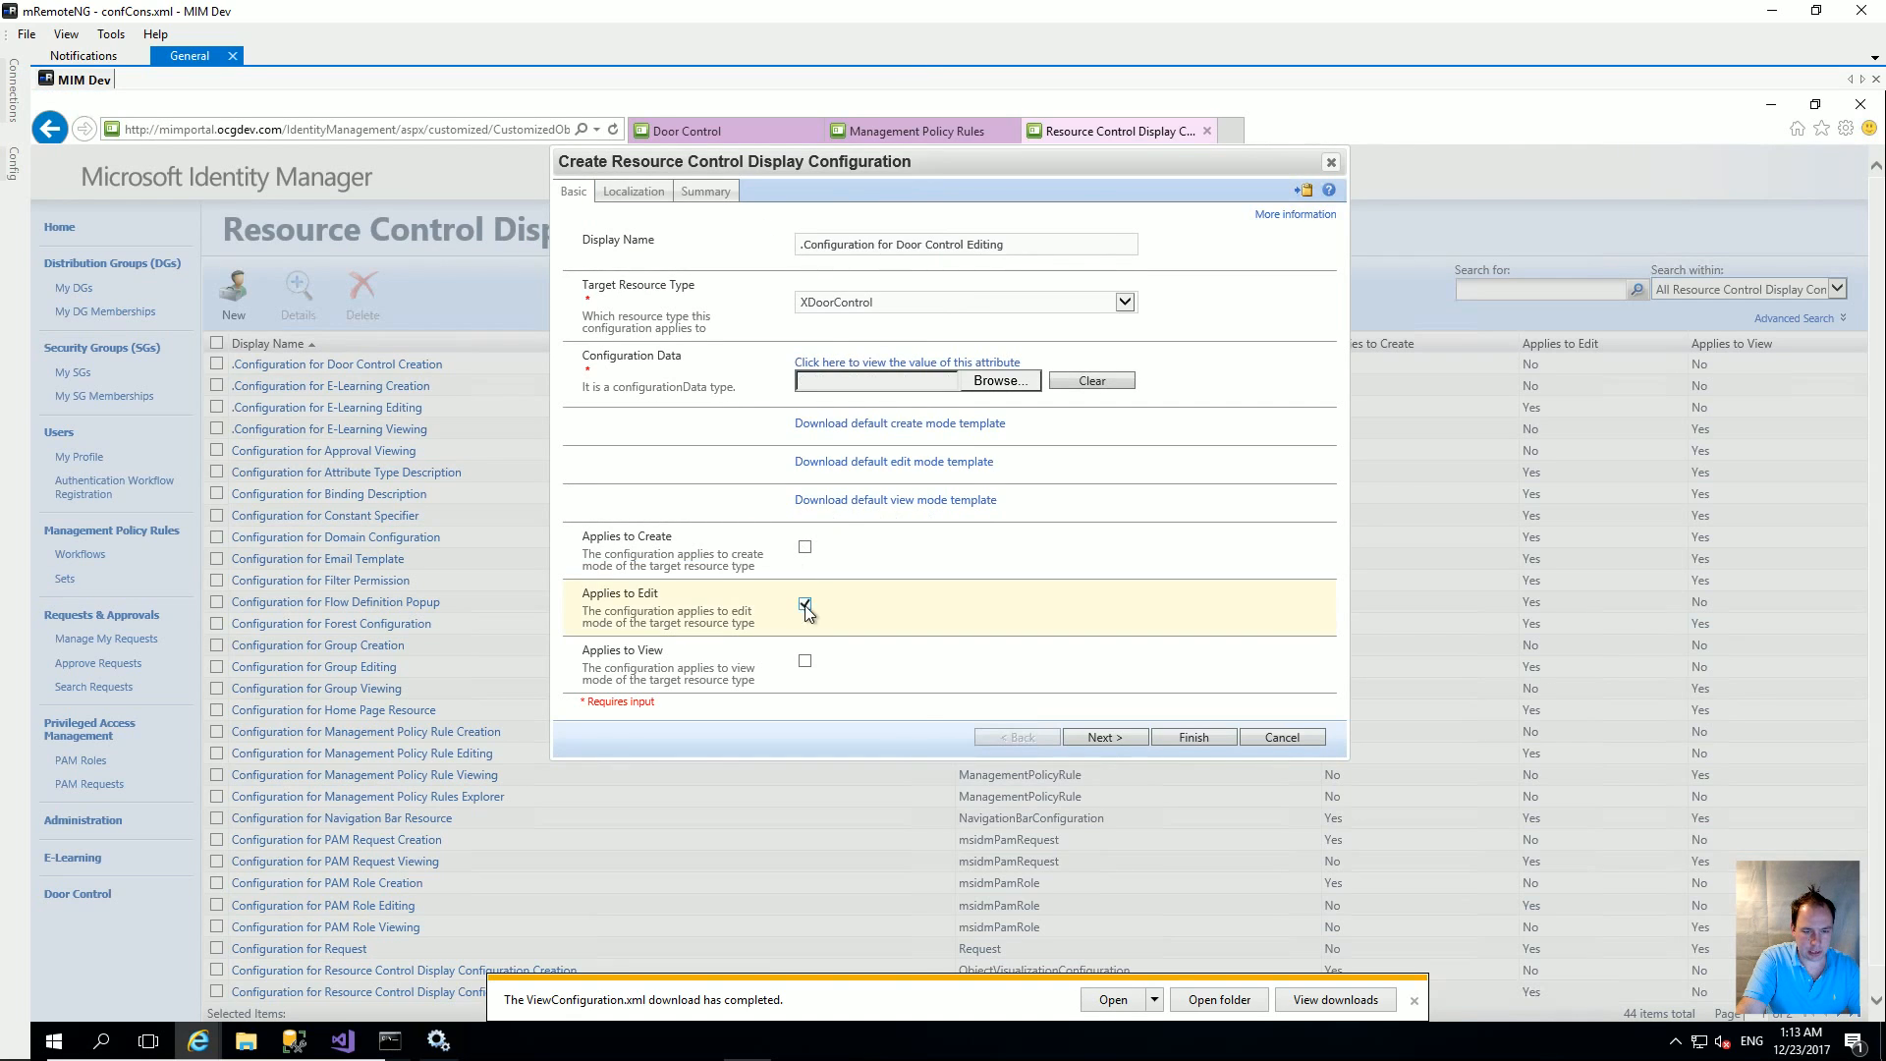
{"action": "left_click", "coordinate": [1207, 738]}
{"action": "left_click", "coordinate": [1210, 532]}
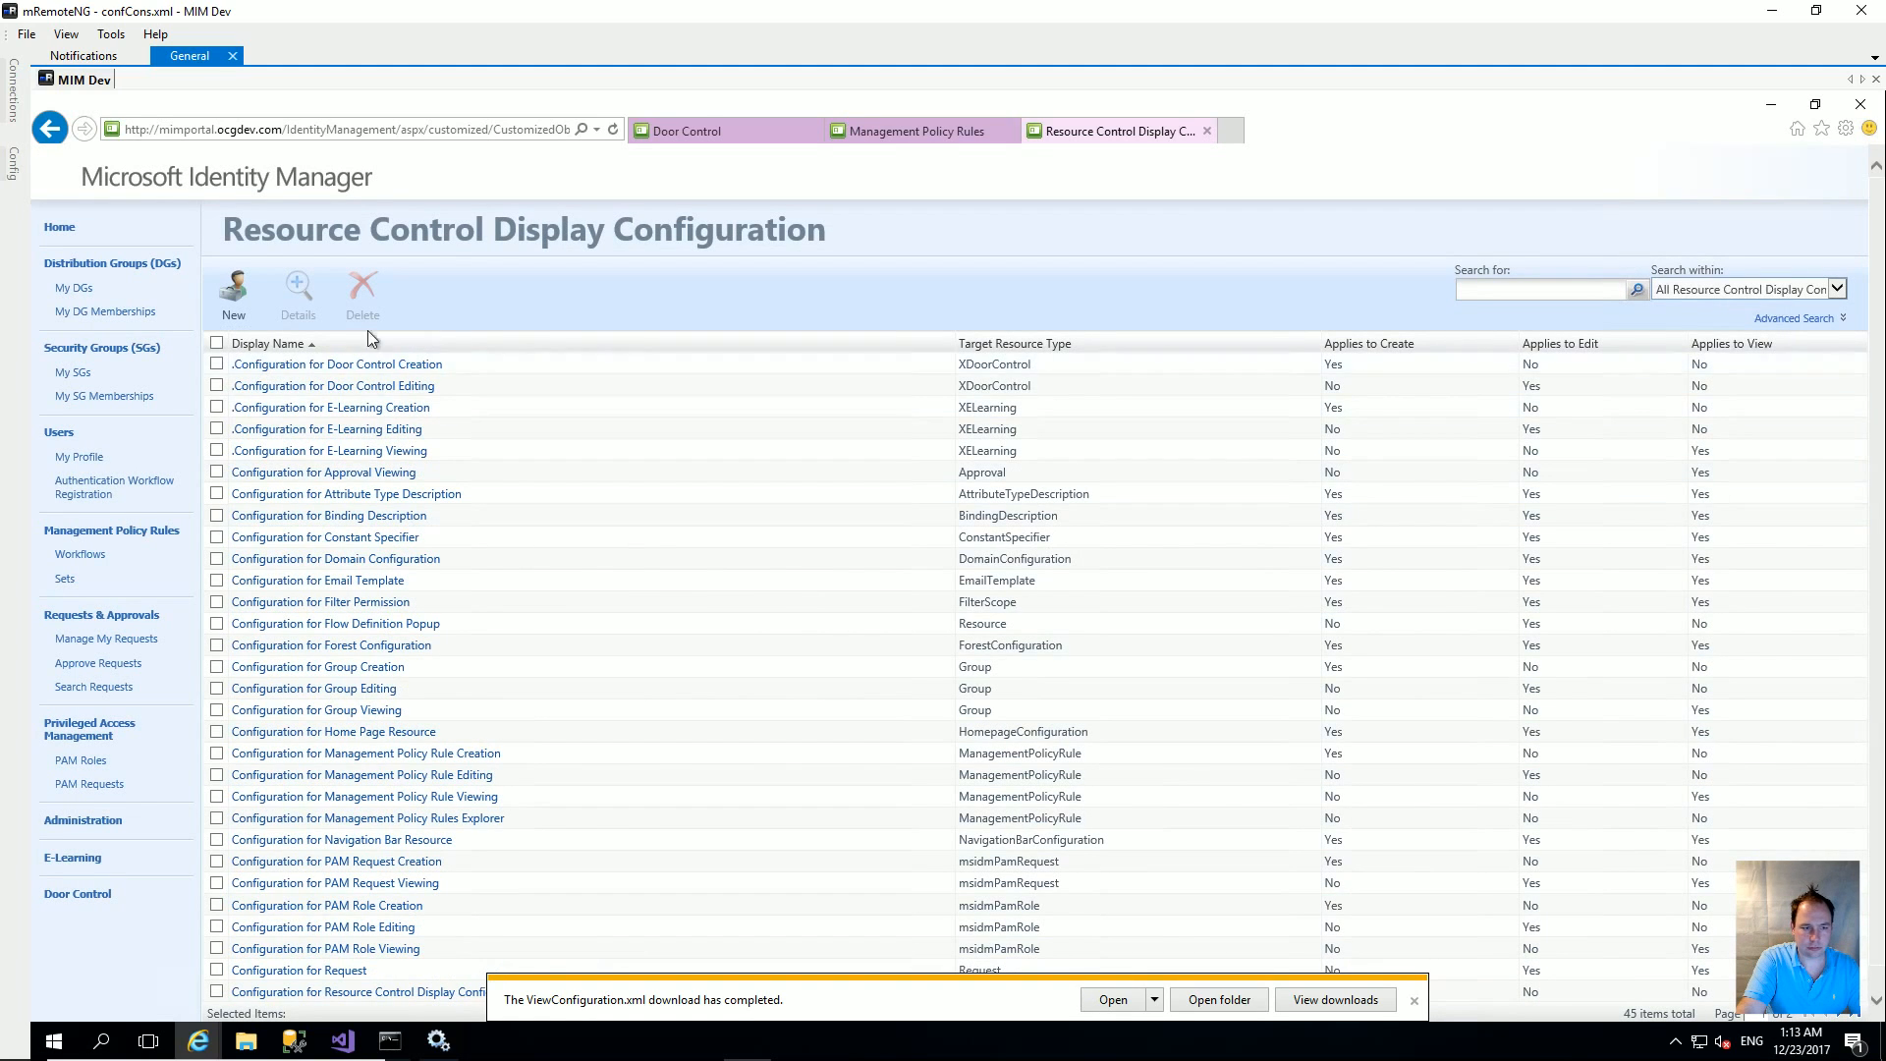
Step: Start a new configuration named '.Configuration for Door Control Viewing' targeting XDoorControl
{"action": "left_click", "coordinate": [235, 307]}
{"action": "left_click", "coordinate": [871, 242]}
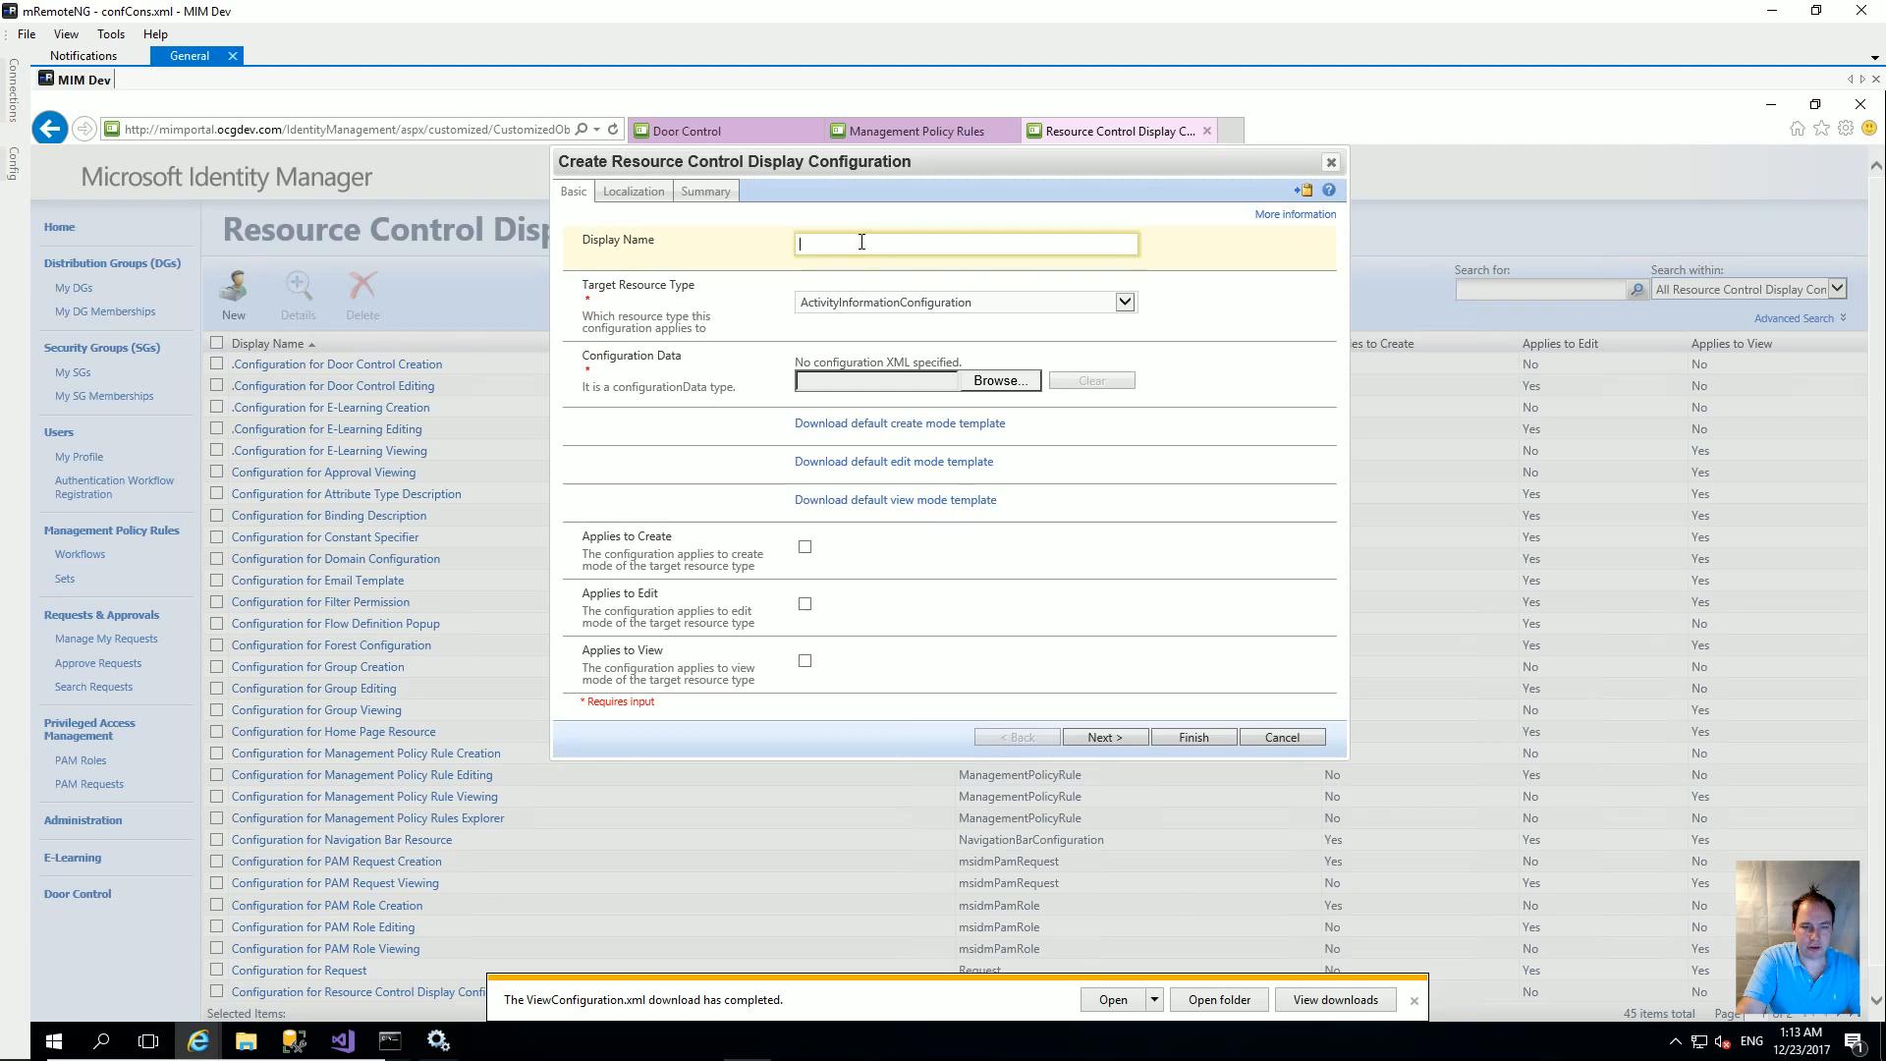
{"action": "type", "text": "."}
{"action": "key", "text": "Down"}
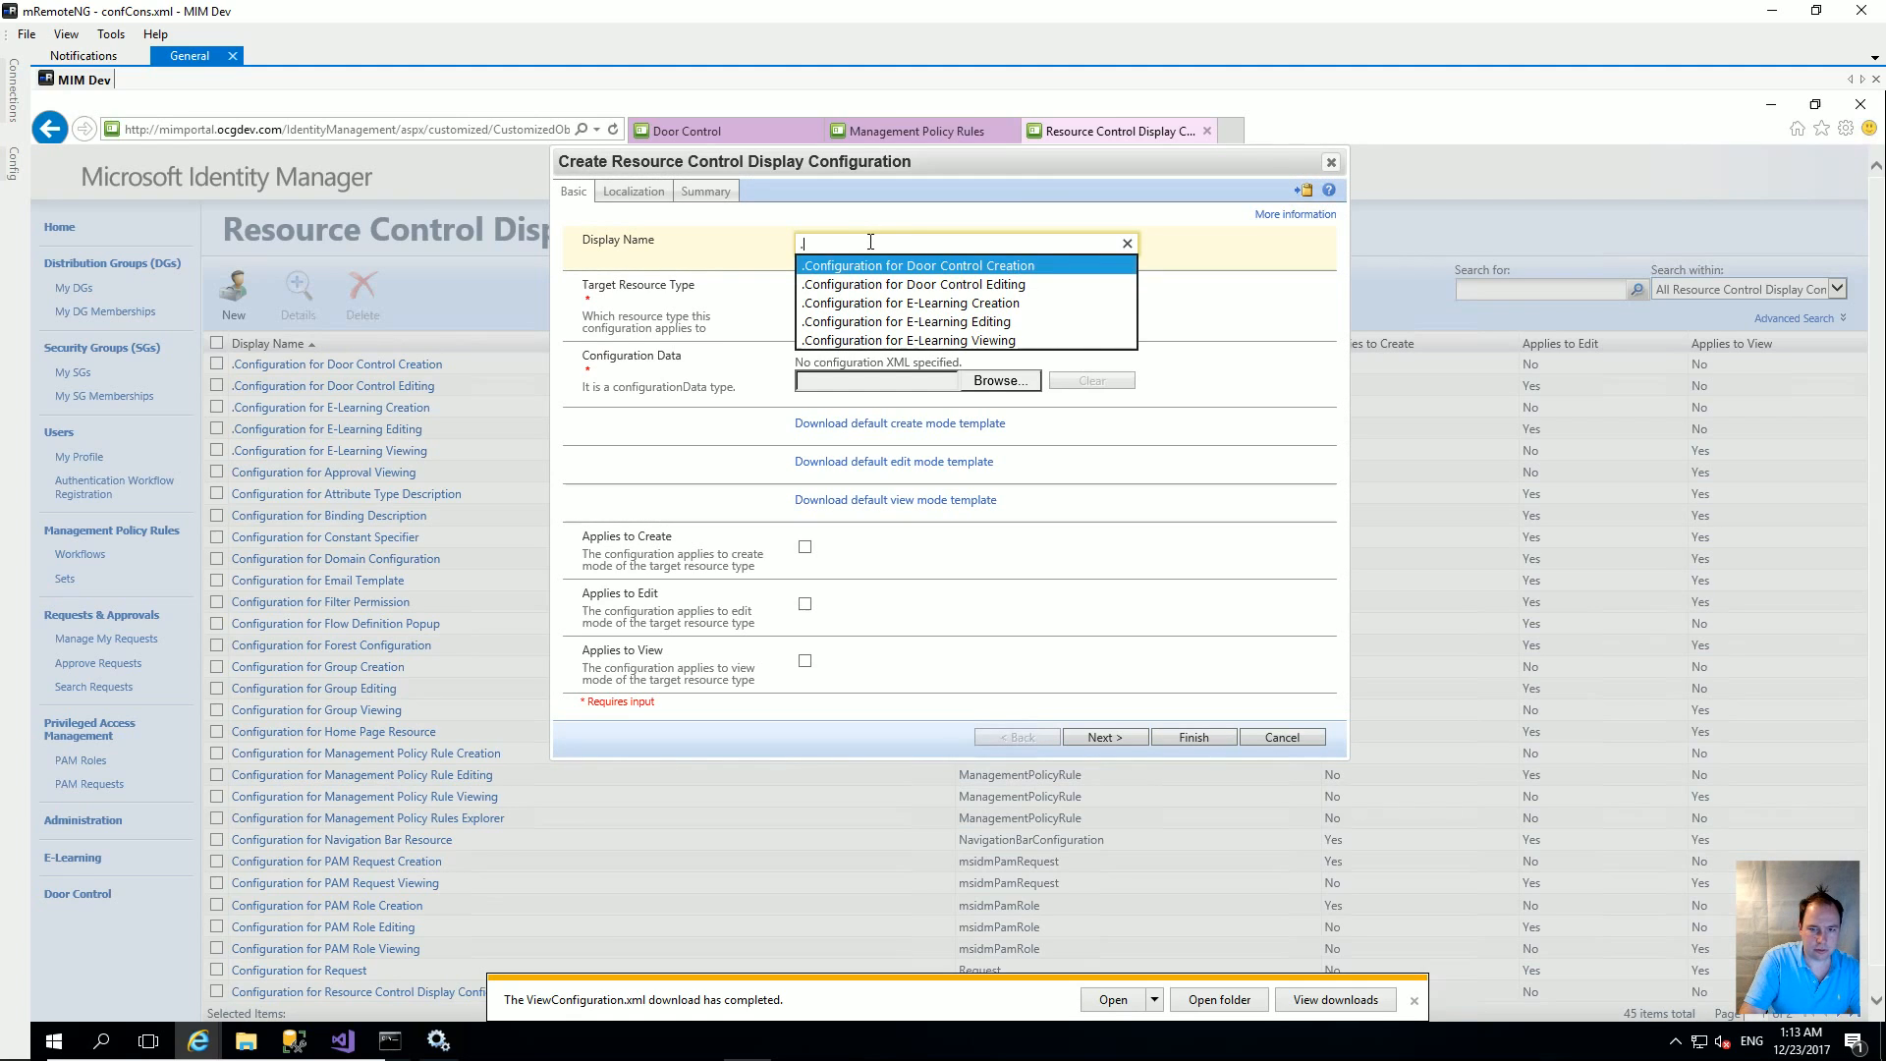
{"action": "key", "text": "Tab"}
{"action": "double_click", "coordinate": [1038, 242]}
{"action": "type", "text": "Vie"}
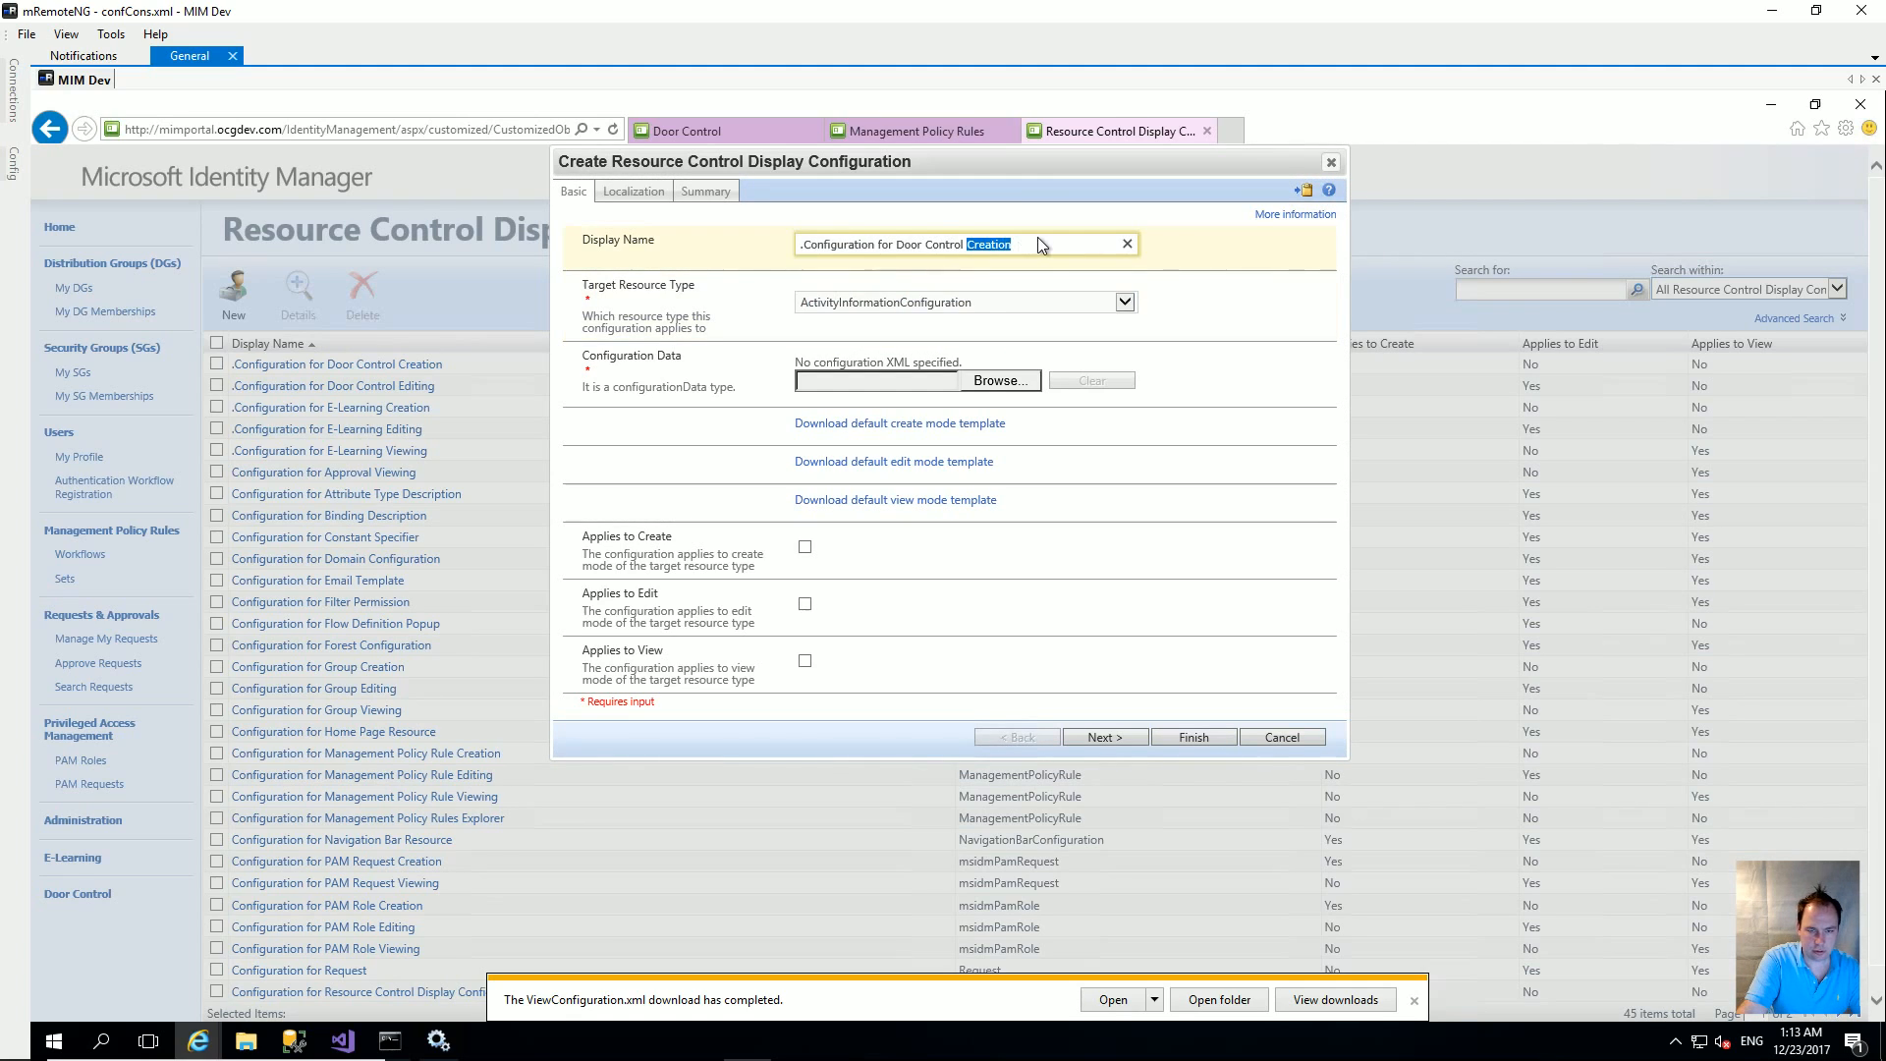
{"action": "type", "text": "wing"}
{"action": "left_click", "coordinate": [958, 302]}
{"action": "scroll", "coordinate": [1120, 348], "scroll_direction": "down", "scroll_amount": 10}
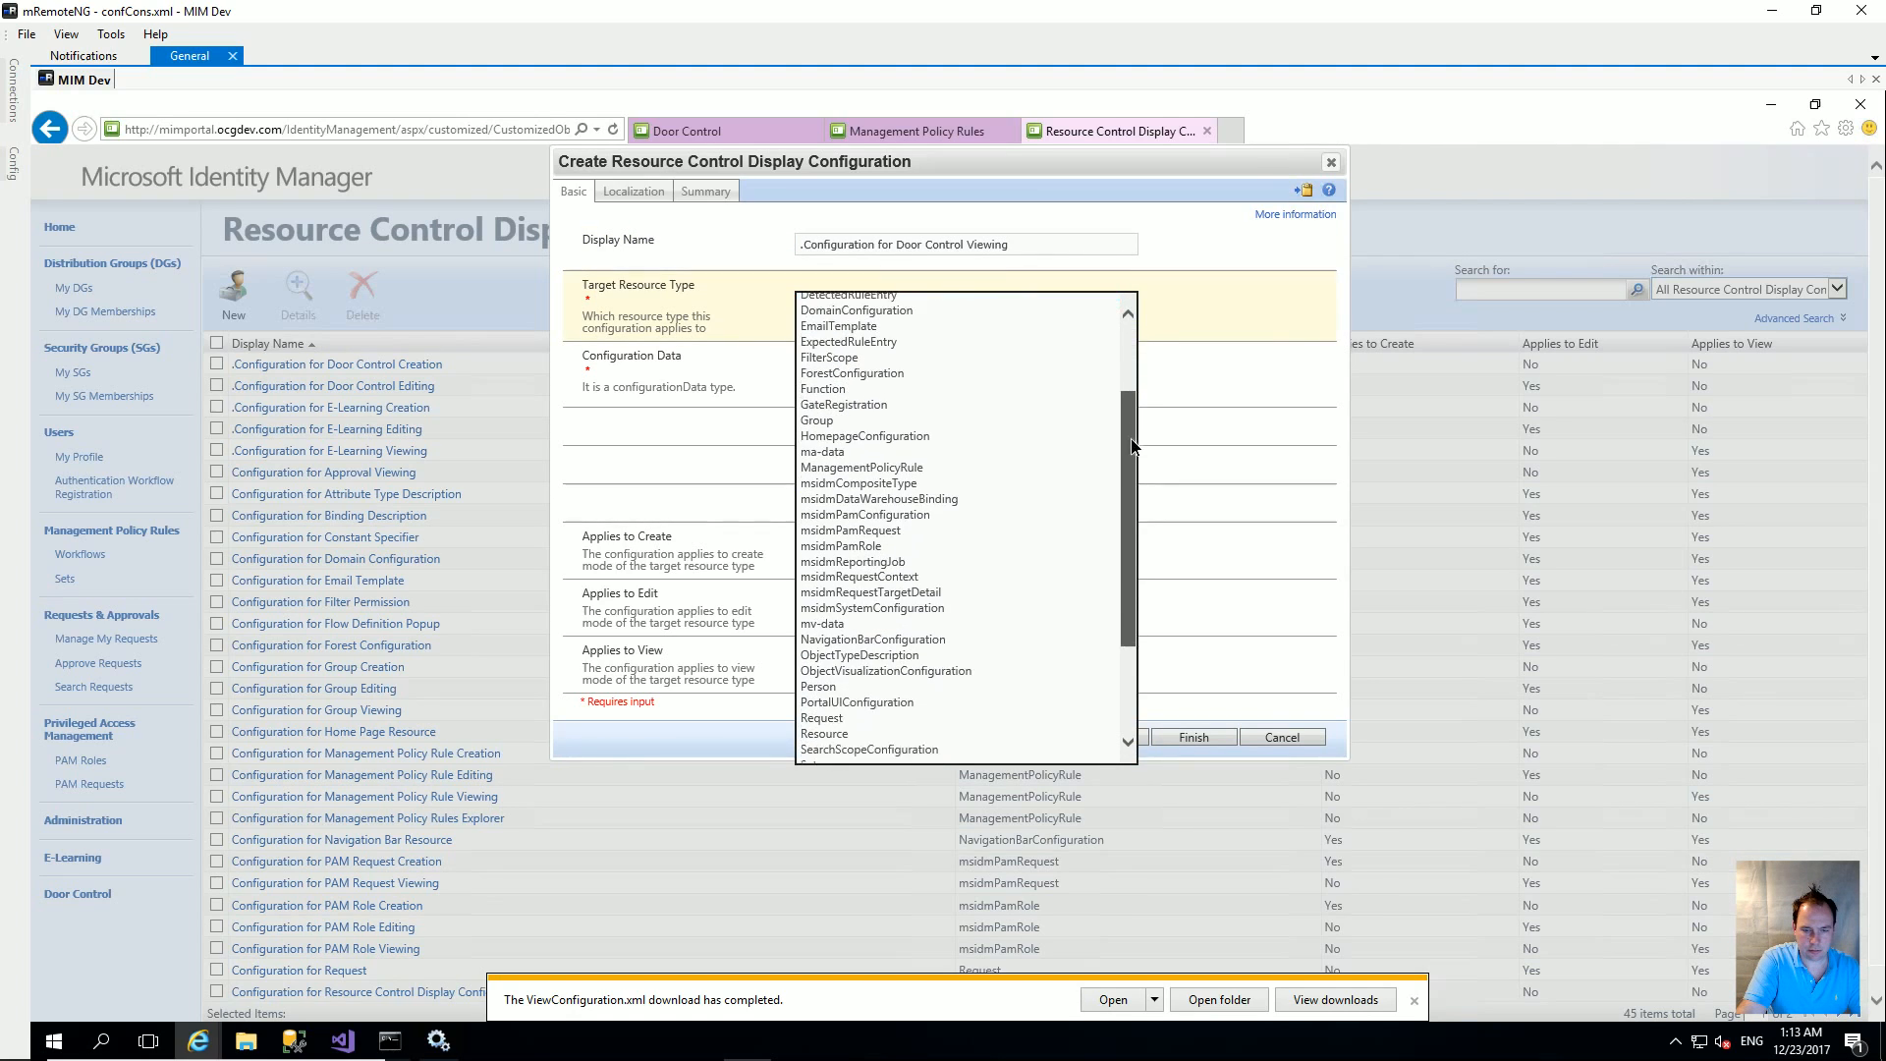
{"action": "left_click", "coordinate": [934, 742]}
Step: Upload ViewConfiguration.xml, set it to apply to view, and submit
{"action": "left_click", "coordinate": [997, 380]}
{"action": "left_click", "coordinate": [297, 271]}
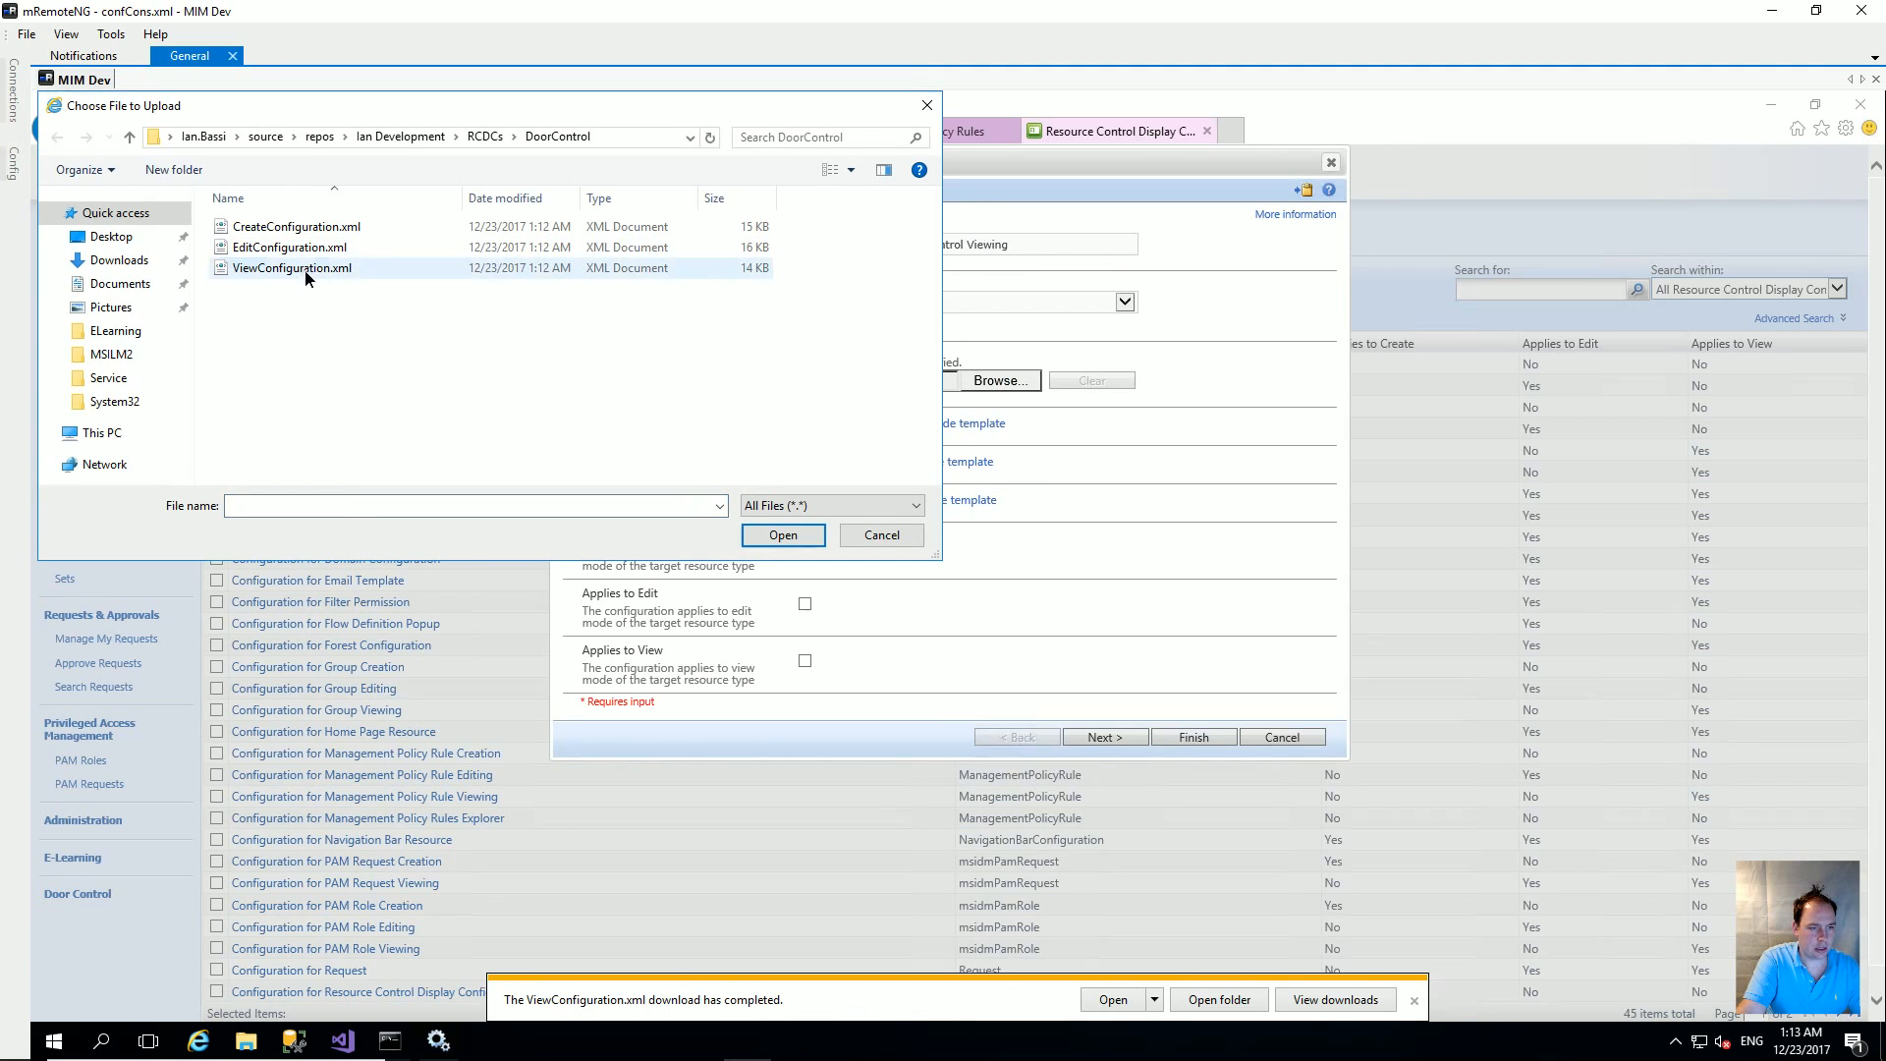
{"action": "left_click", "coordinate": [774, 531]}
{"action": "left_click", "coordinate": [805, 660]}
{"action": "left_click", "coordinate": [1204, 734]}
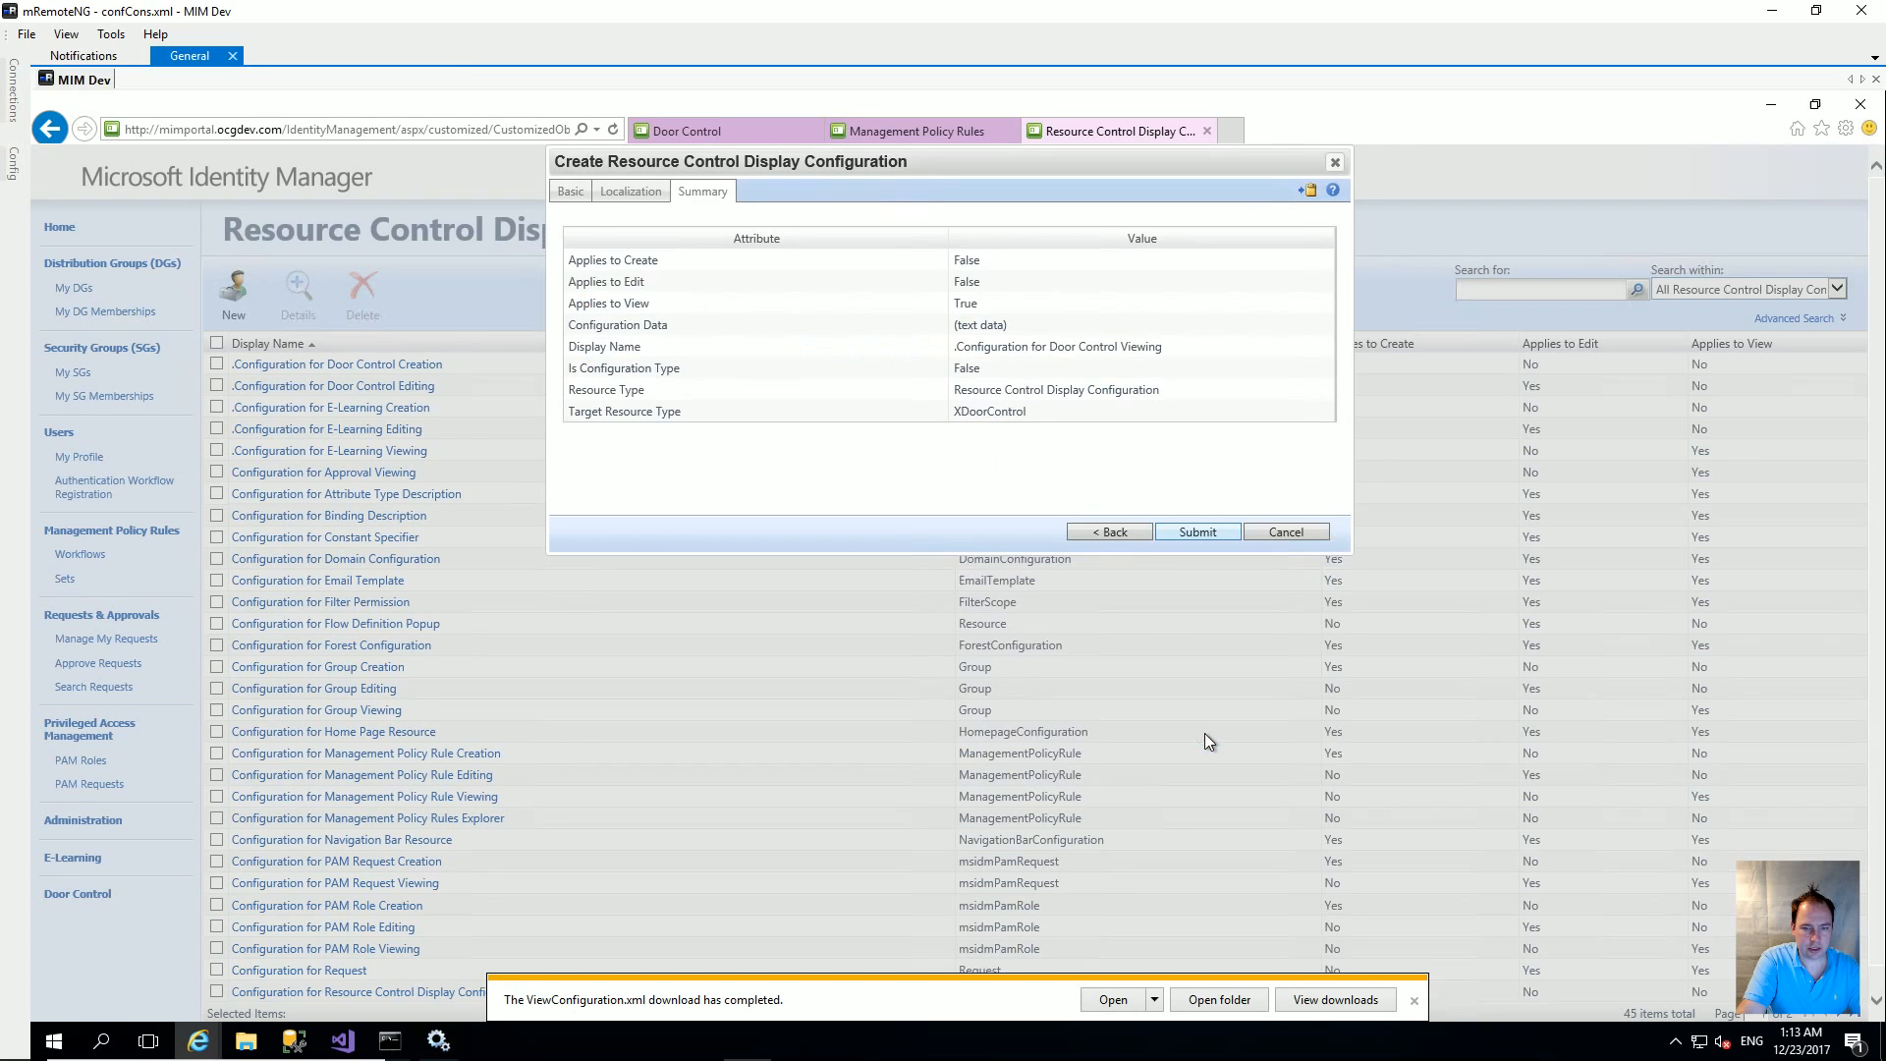
{"action": "left_click", "coordinate": [1215, 533]}
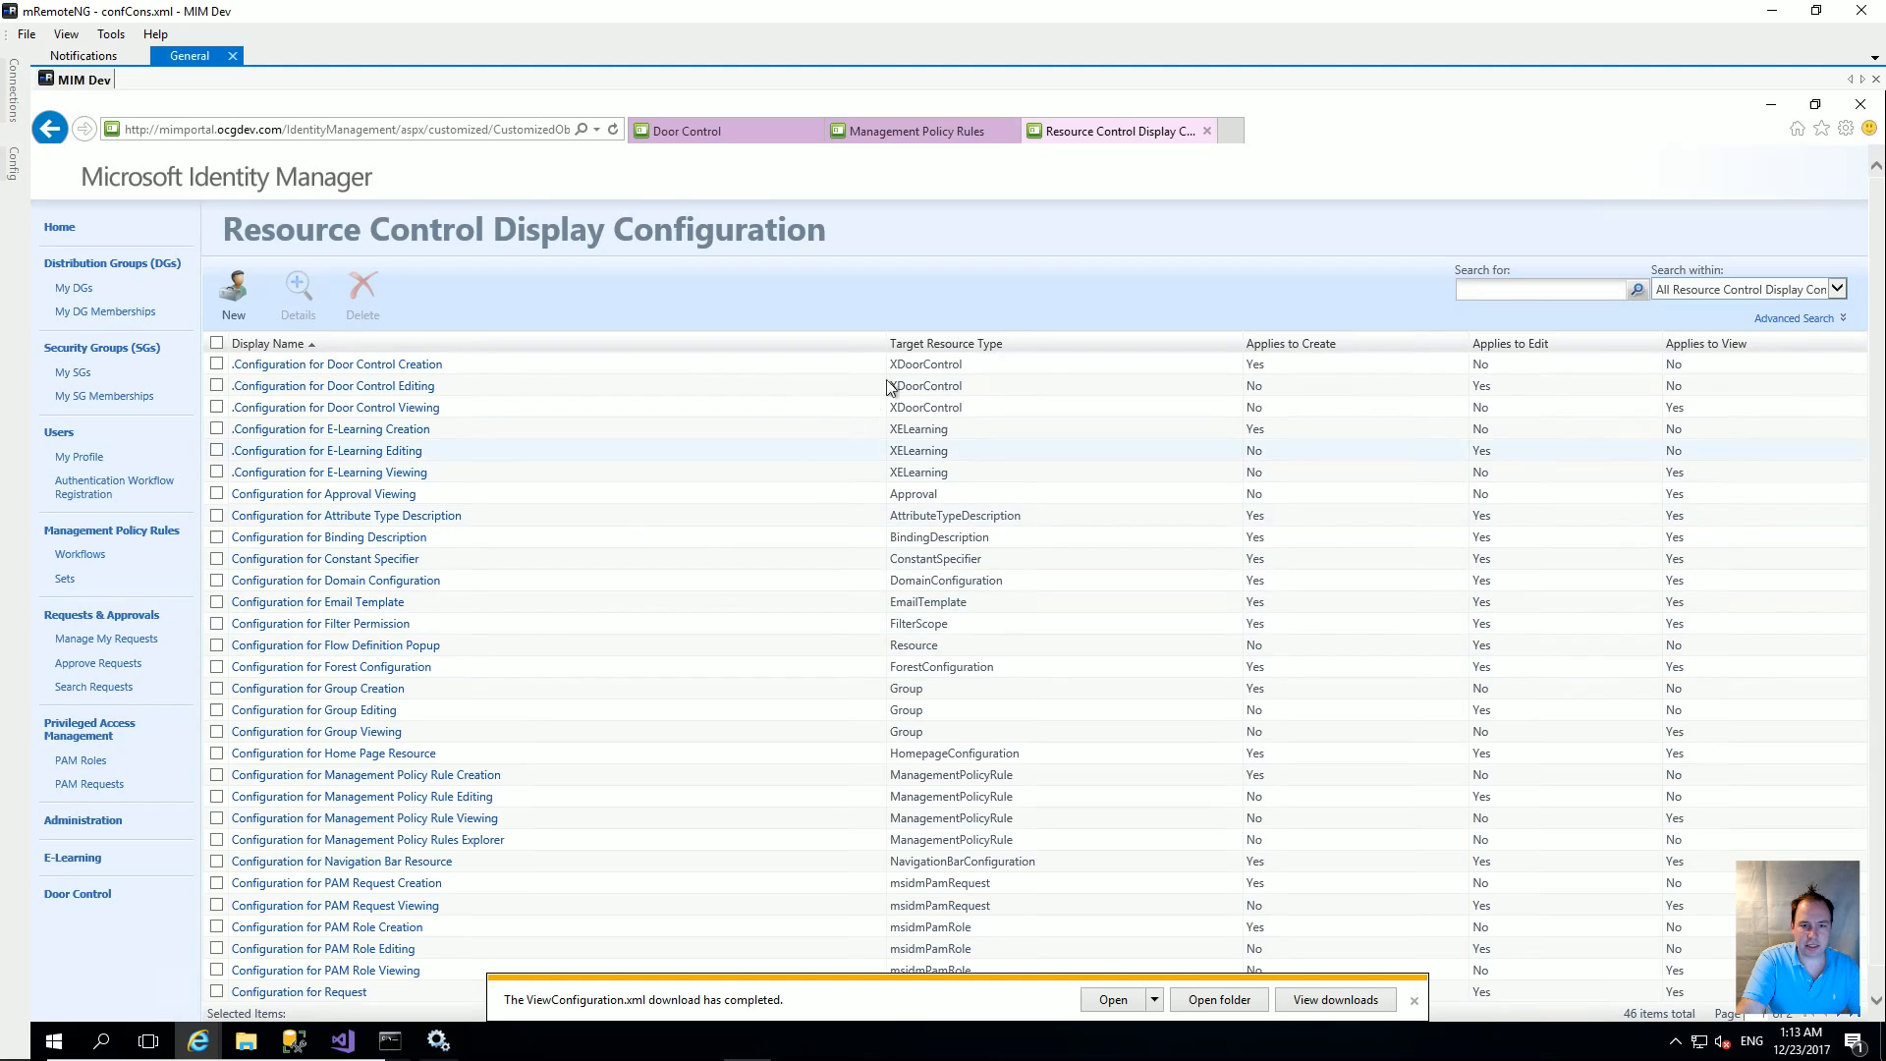
Step: Rerun iisreset in the admin Command Prompt, then reload the Door Control page
{"action": "left_click", "coordinate": [390, 1041]}
{"action": "left_click", "coordinate": [667, 572]}
{"action": "key", "text": "Up"}
{"action": "key", "text": "Return"}
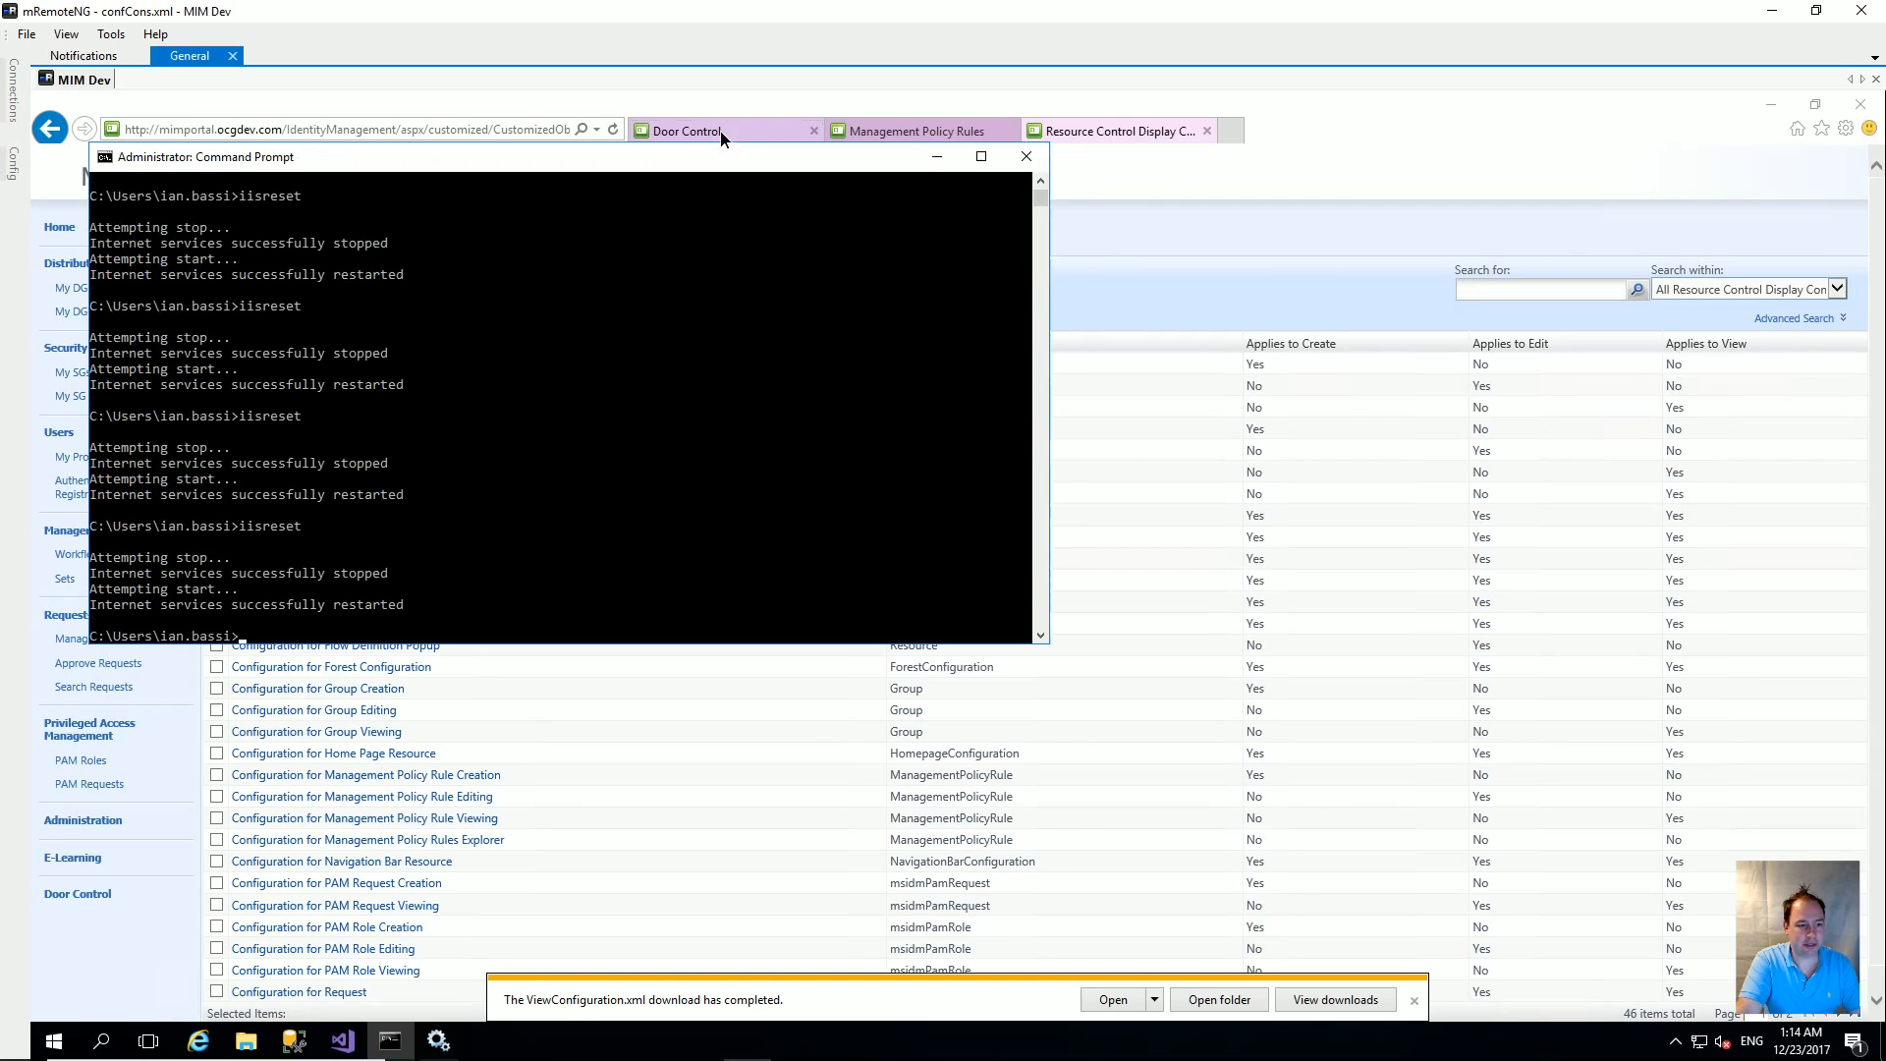
{"action": "left_click", "coordinate": [721, 132]}
{"action": "left_click", "coordinate": [612, 130]}
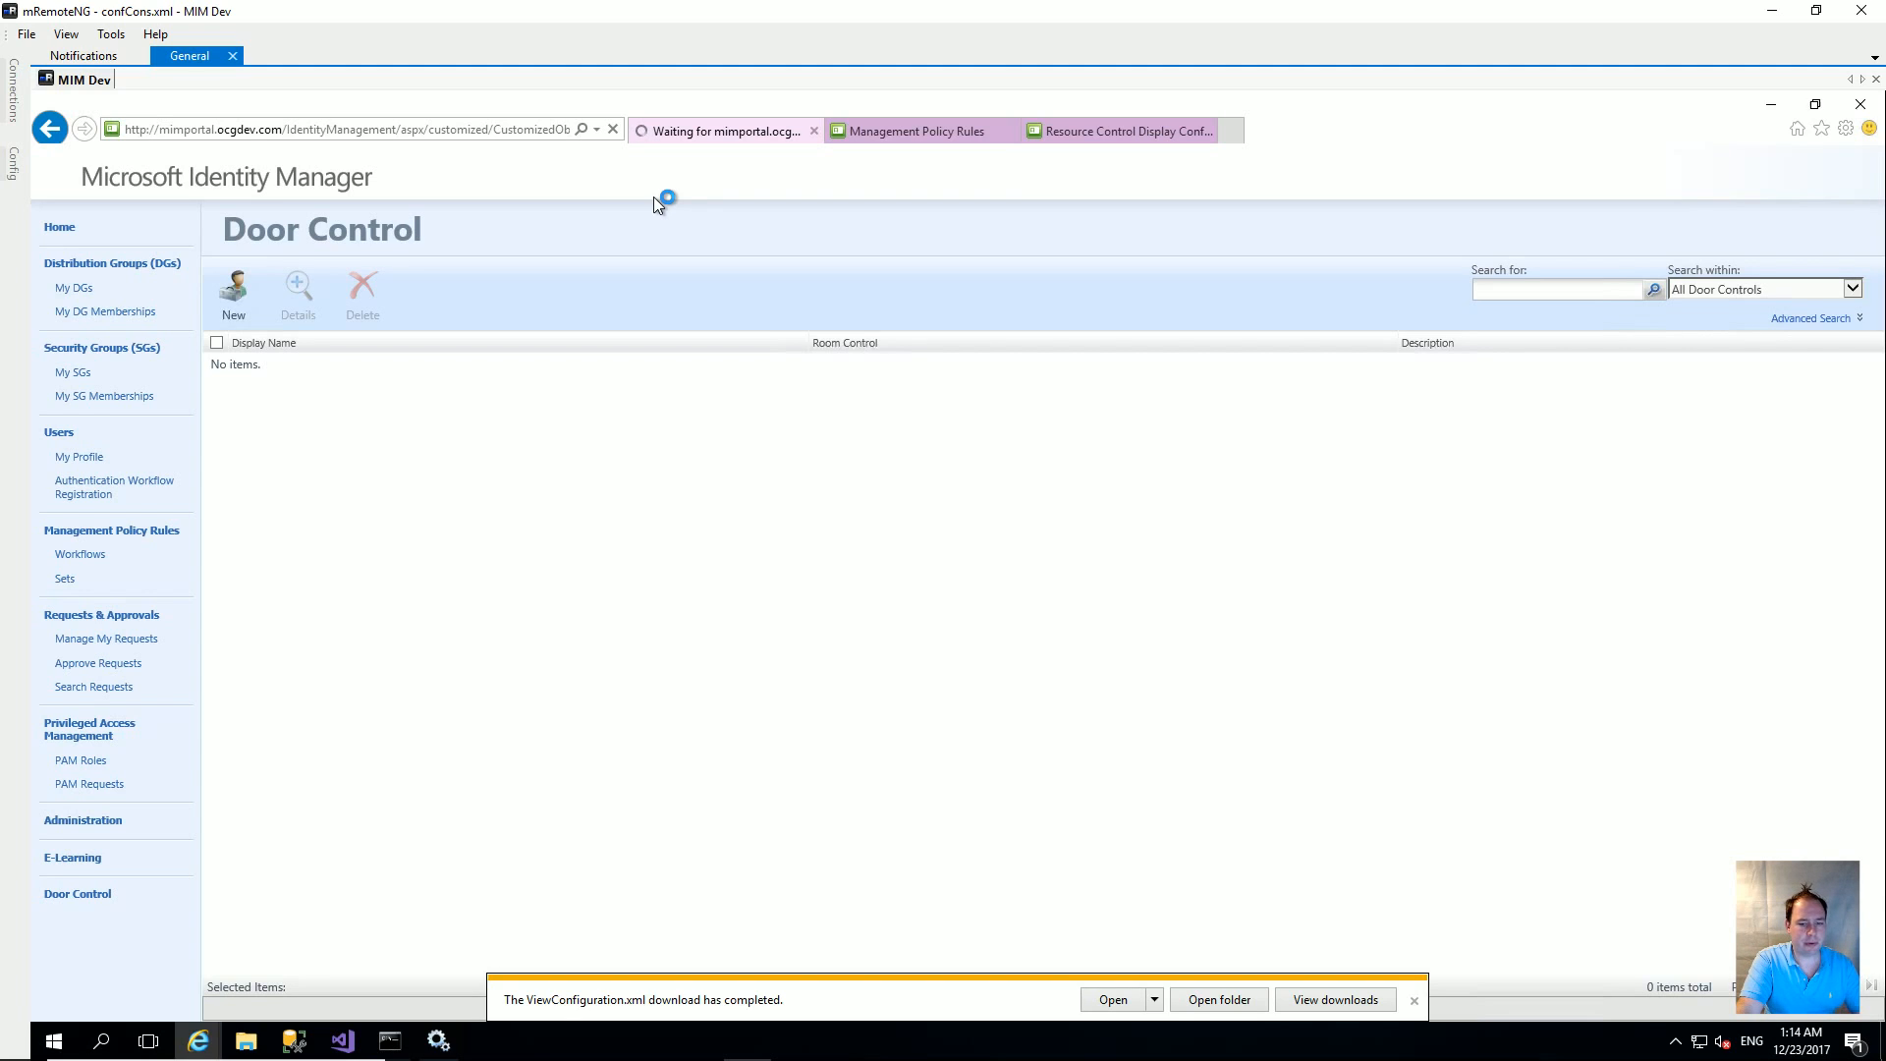
Step: Dismiss the download bar, preview the Create XDoorControl form, and close it
{"action": "left_click", "coordinate": [1415, 1000]}
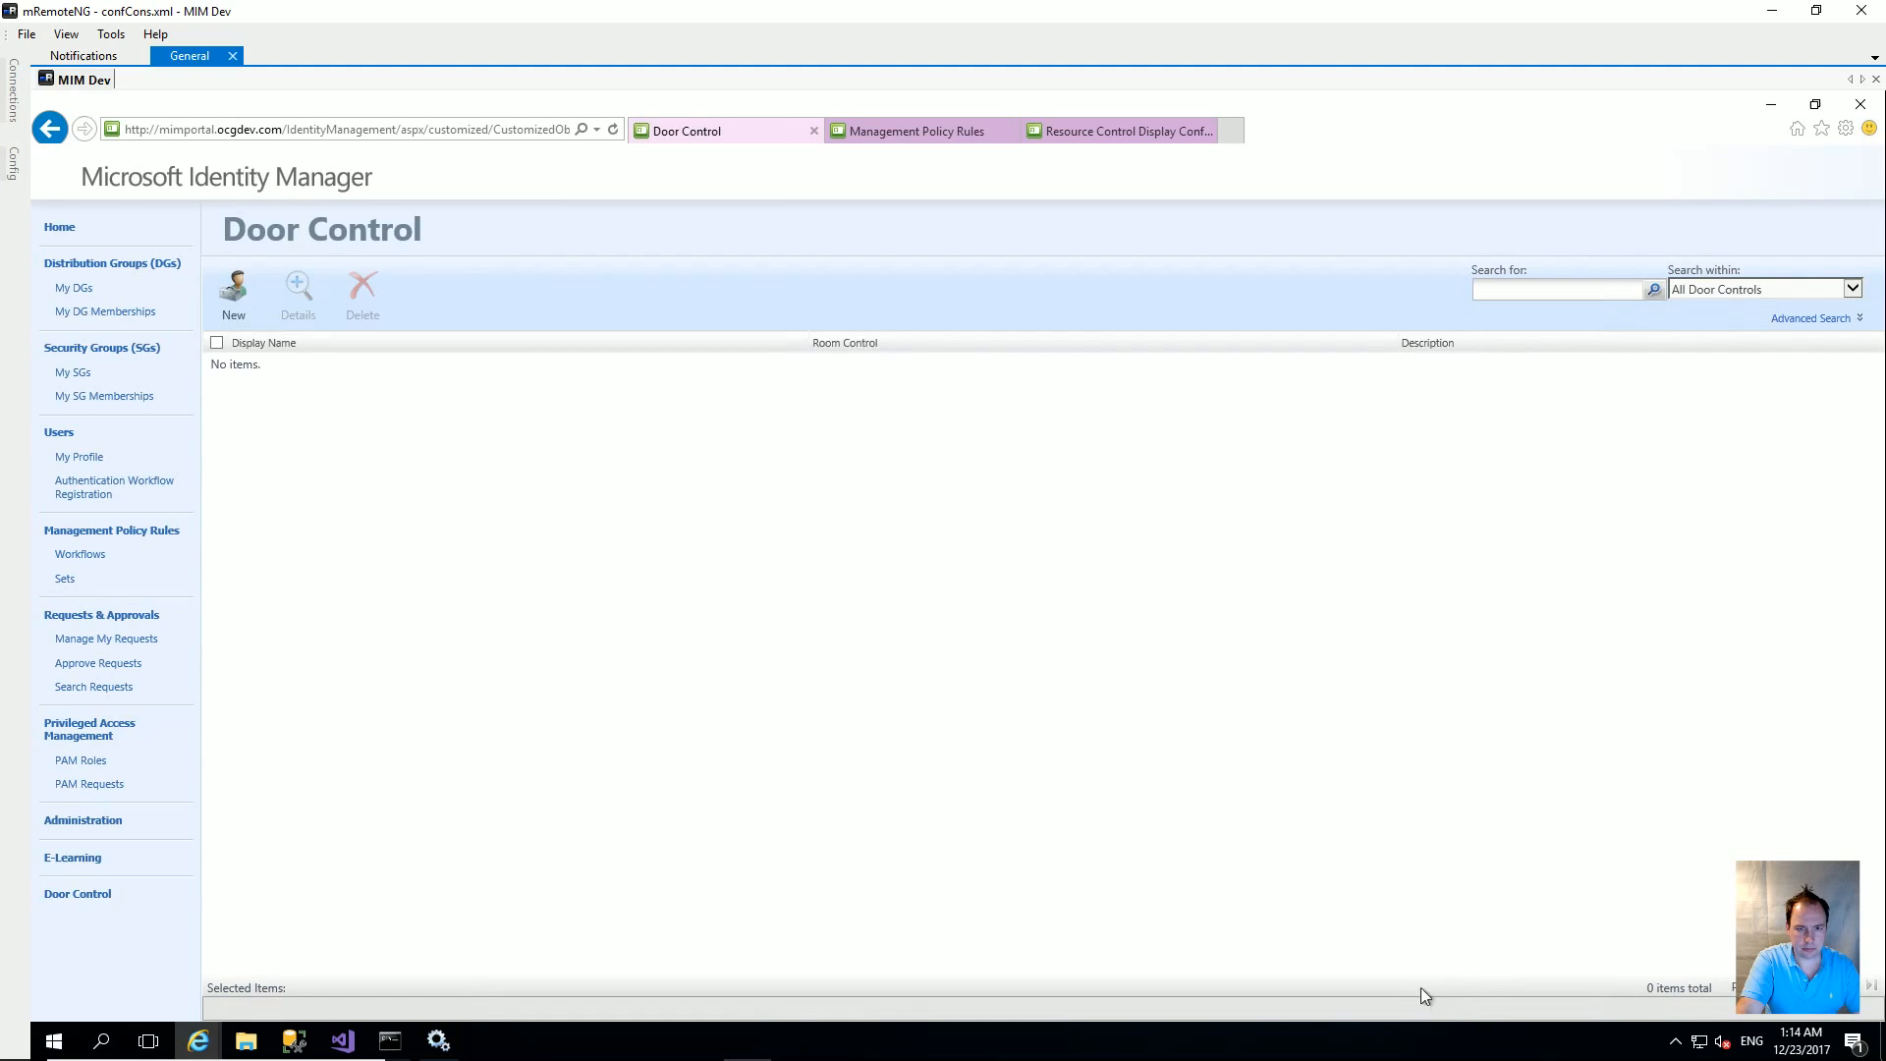
{"action": "left_click", "coordinate": [251, 294]}
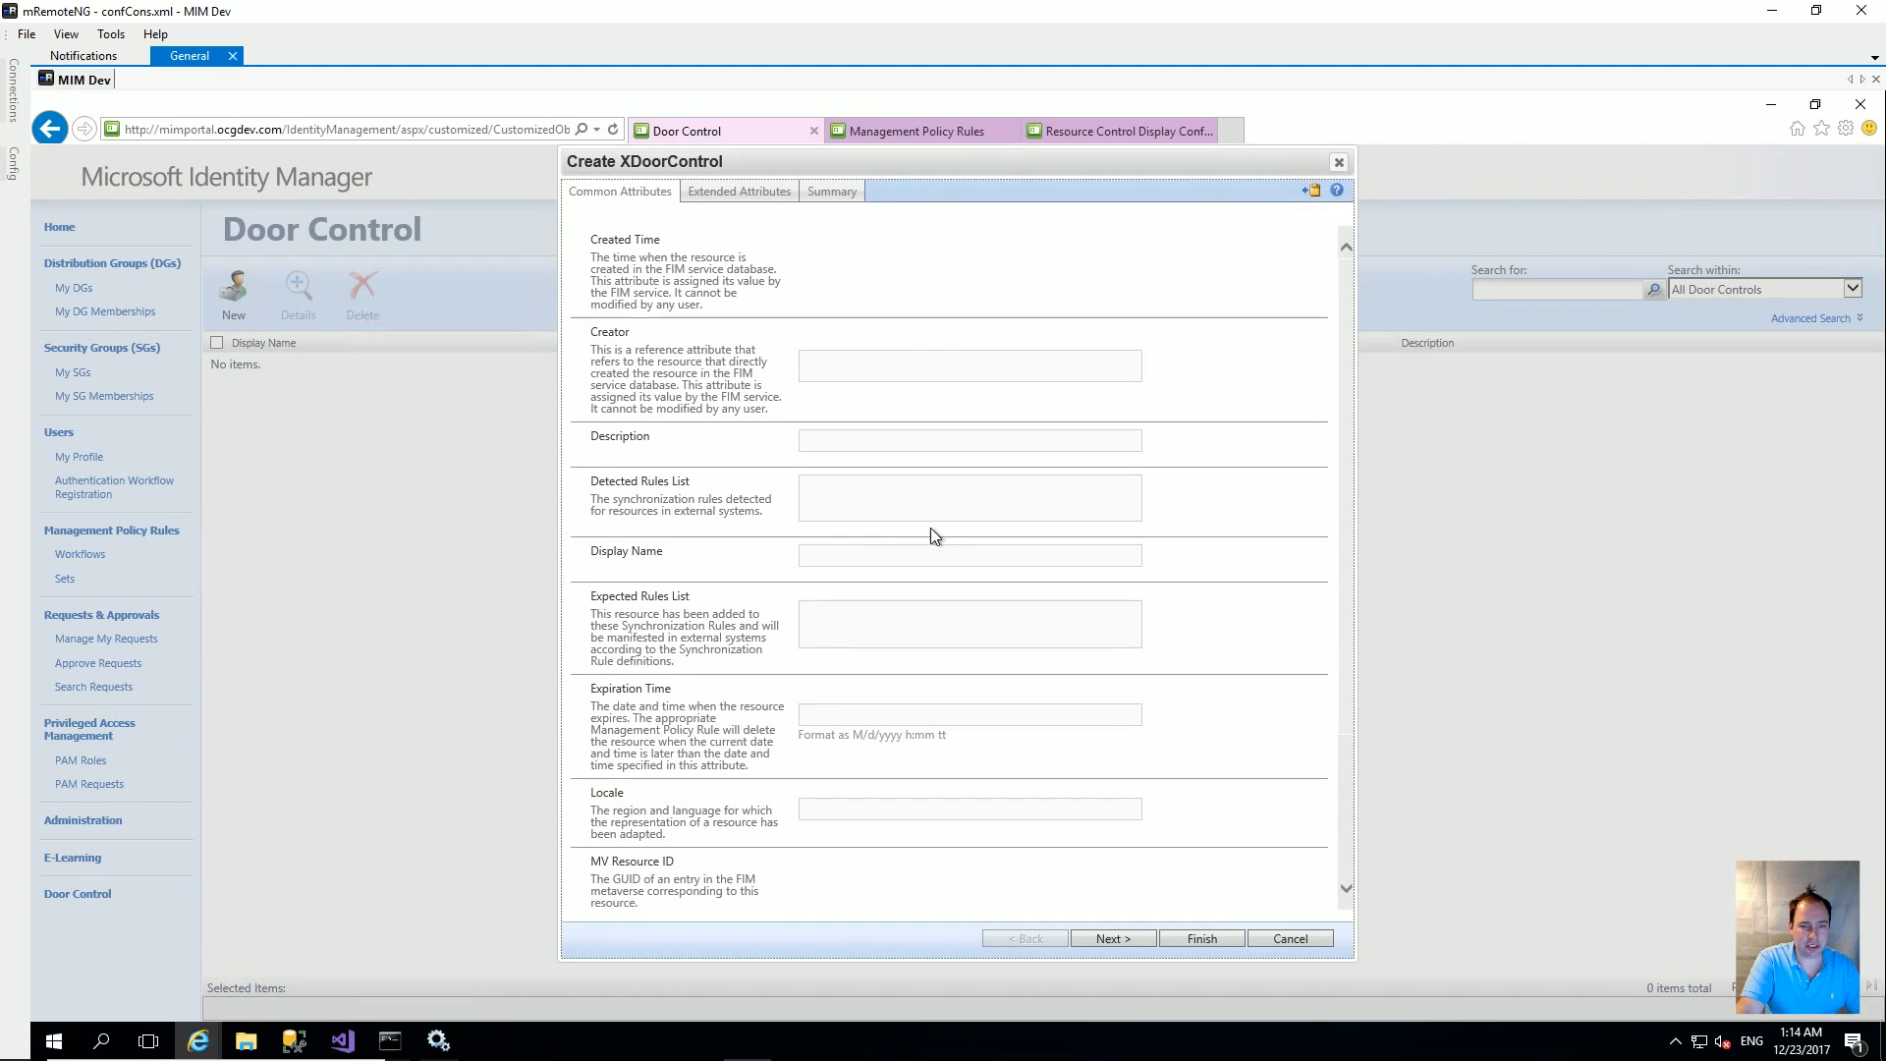
{"action": "scroll", "coordinate": [929, 528], "scroll_direction": "down", "scroll_amount": 2}
{"action": "scroll", "coordinate": [904, 536], "scroll_direction": "up", "scroll_amount": 2}
{"action": "left_click", "coordinate": [1338, 164]}
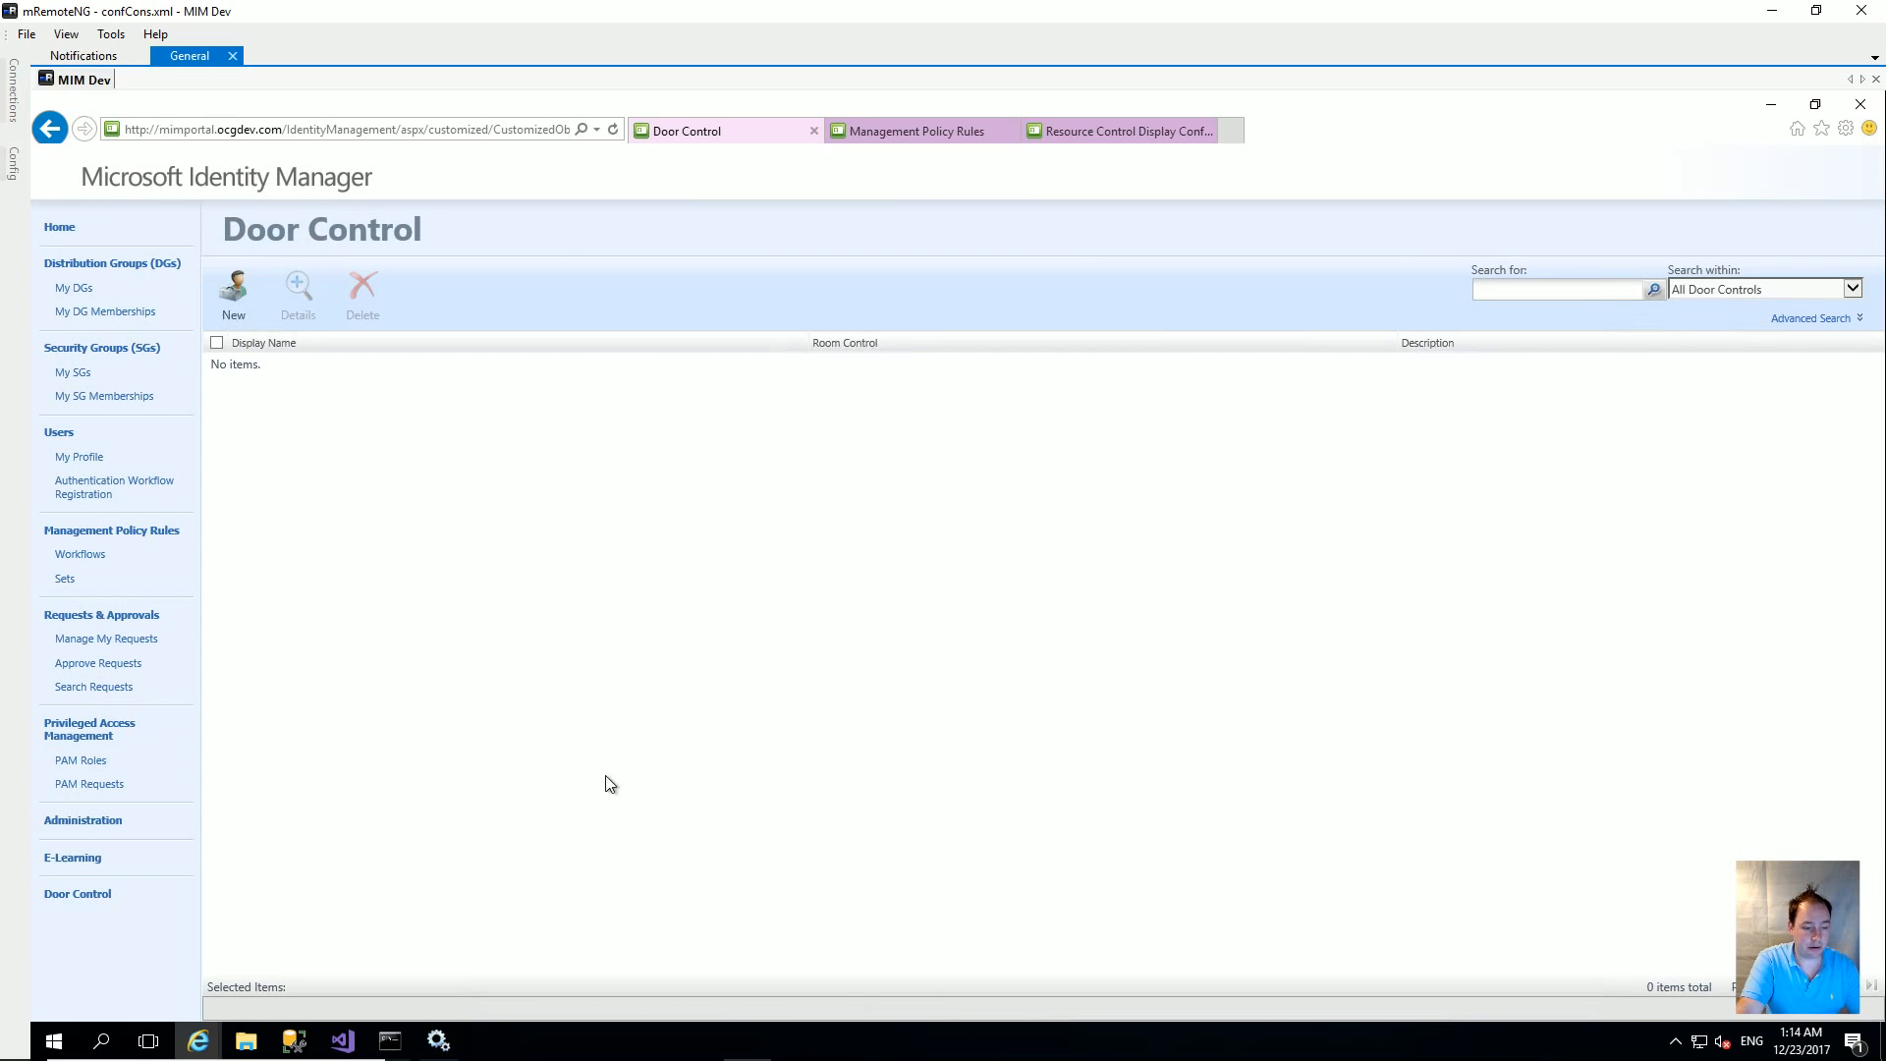
Step: In Visual Studio, add a solution folder '020. Door Control' under 060. RCDCs
{"action": "left_click", "coordinate": [343, 1041]}
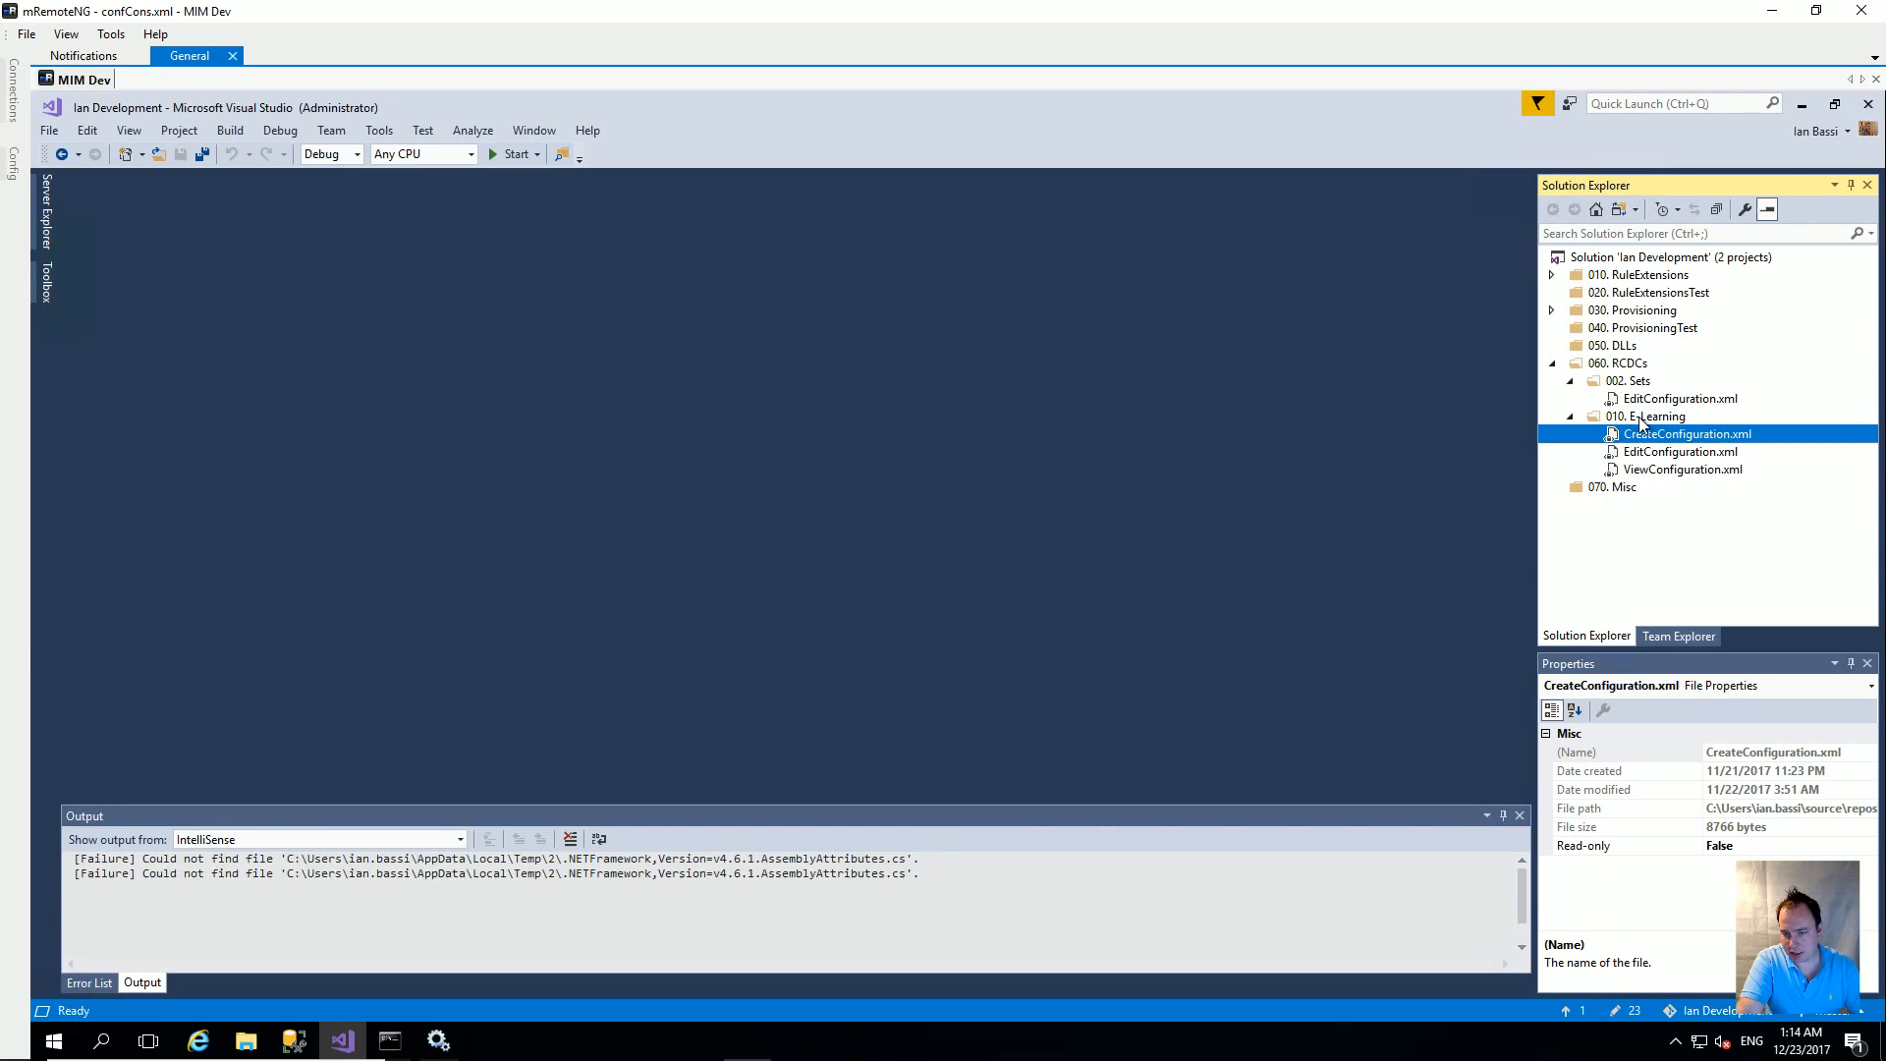
{"action": "right_click", "coordinate": [1623, 364]}
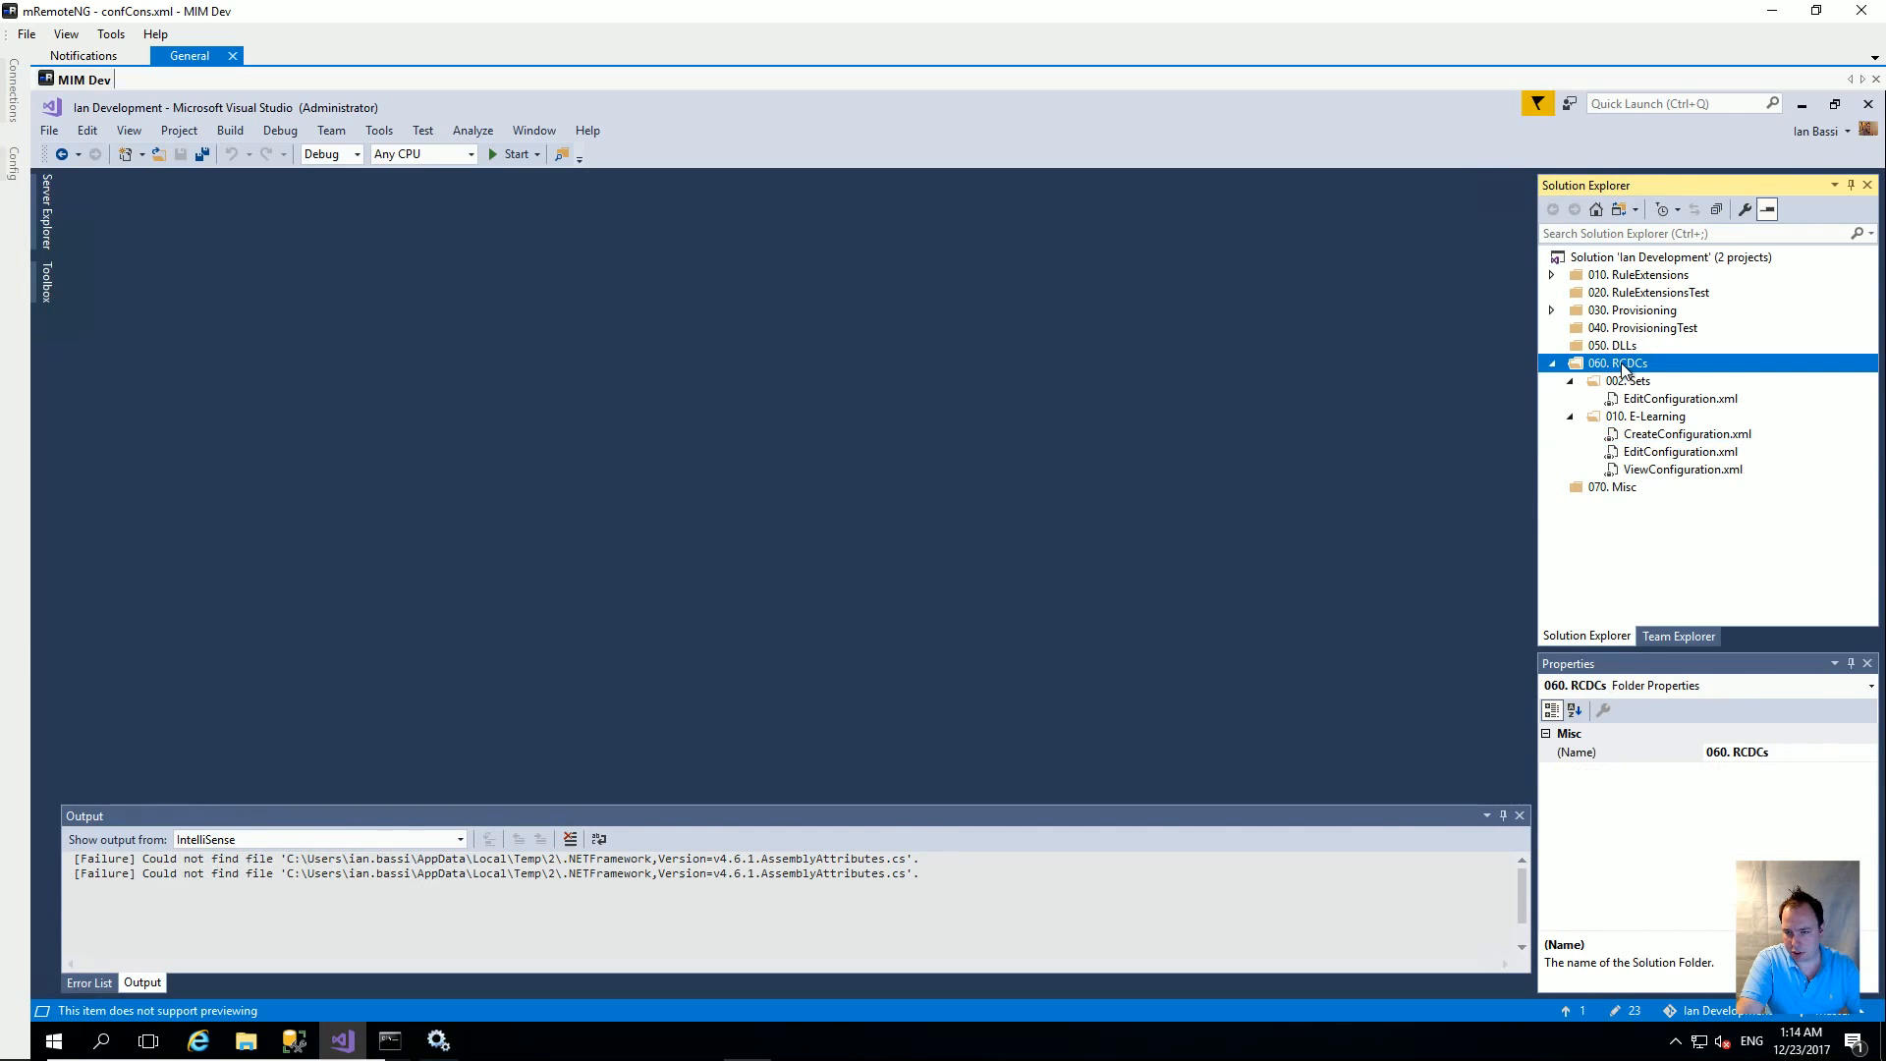
{"action": "mouse_move", "coordinate": [1558, 426]}
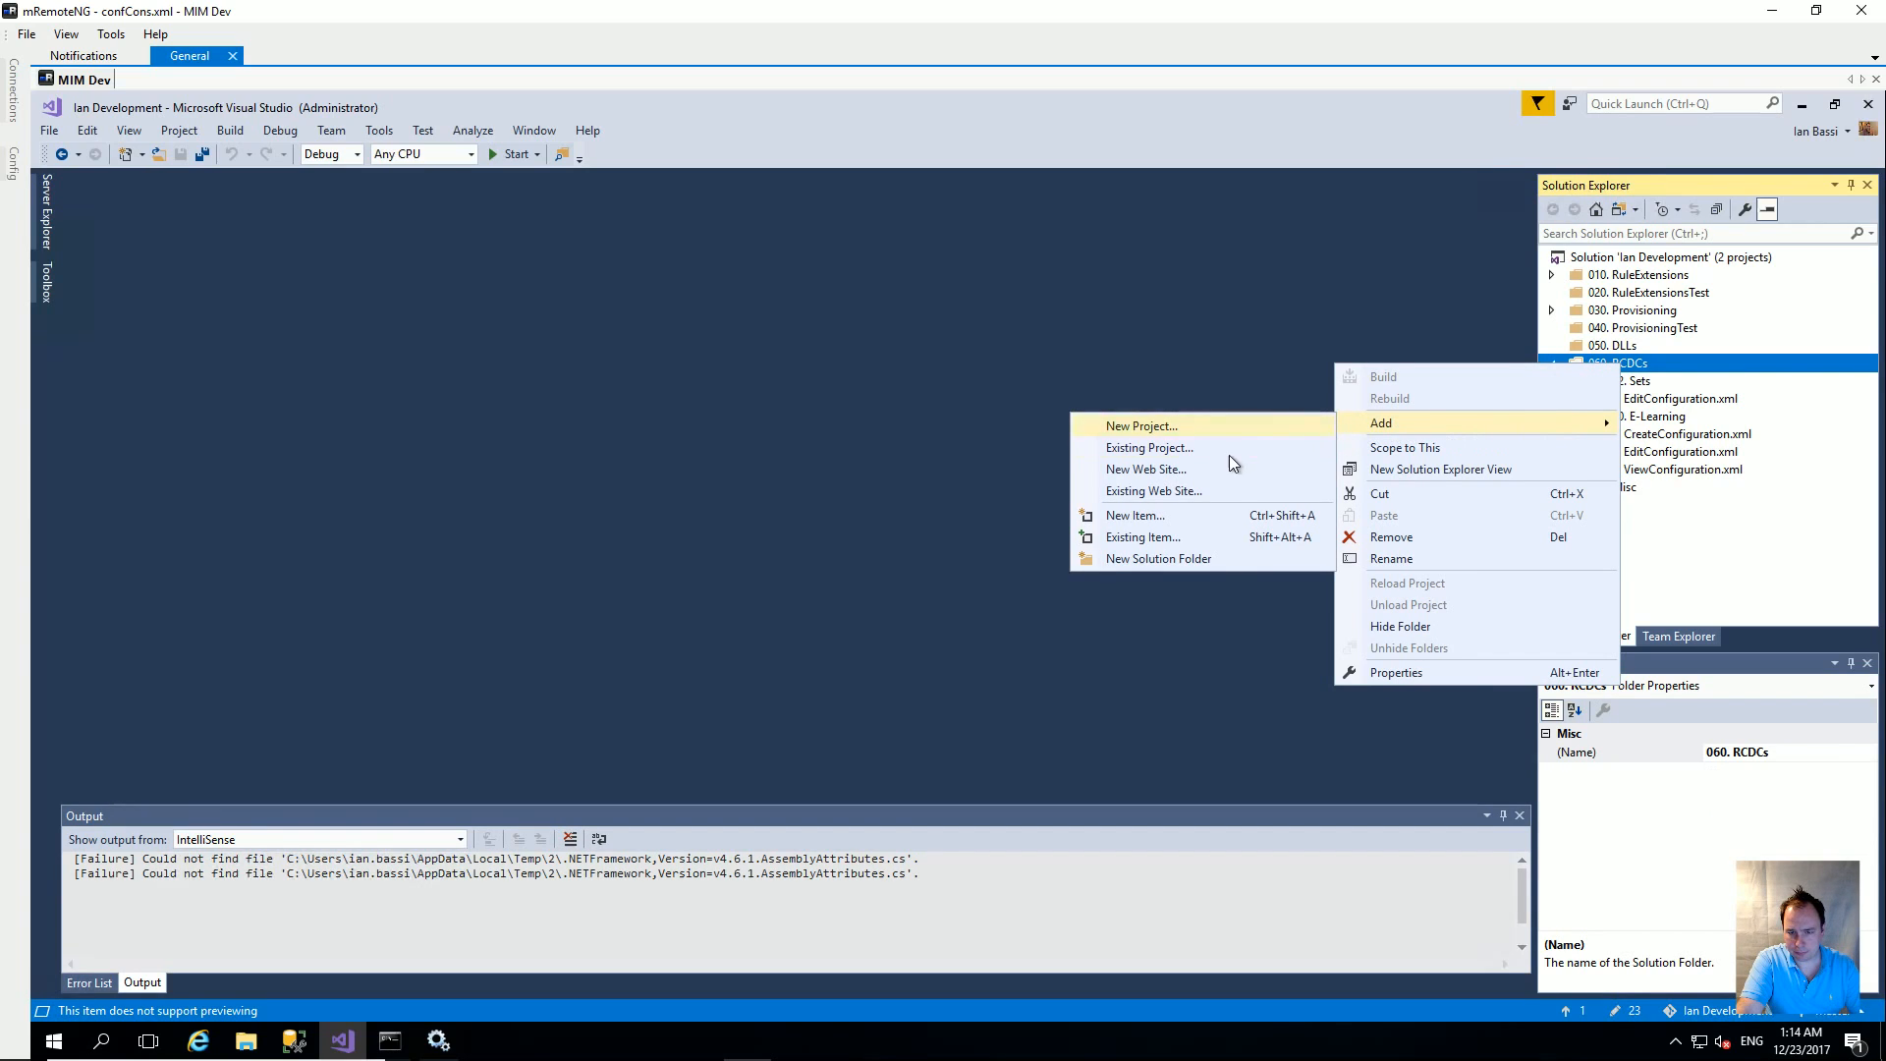
{"action": "left_click", "coordinate": [1196, 558]}
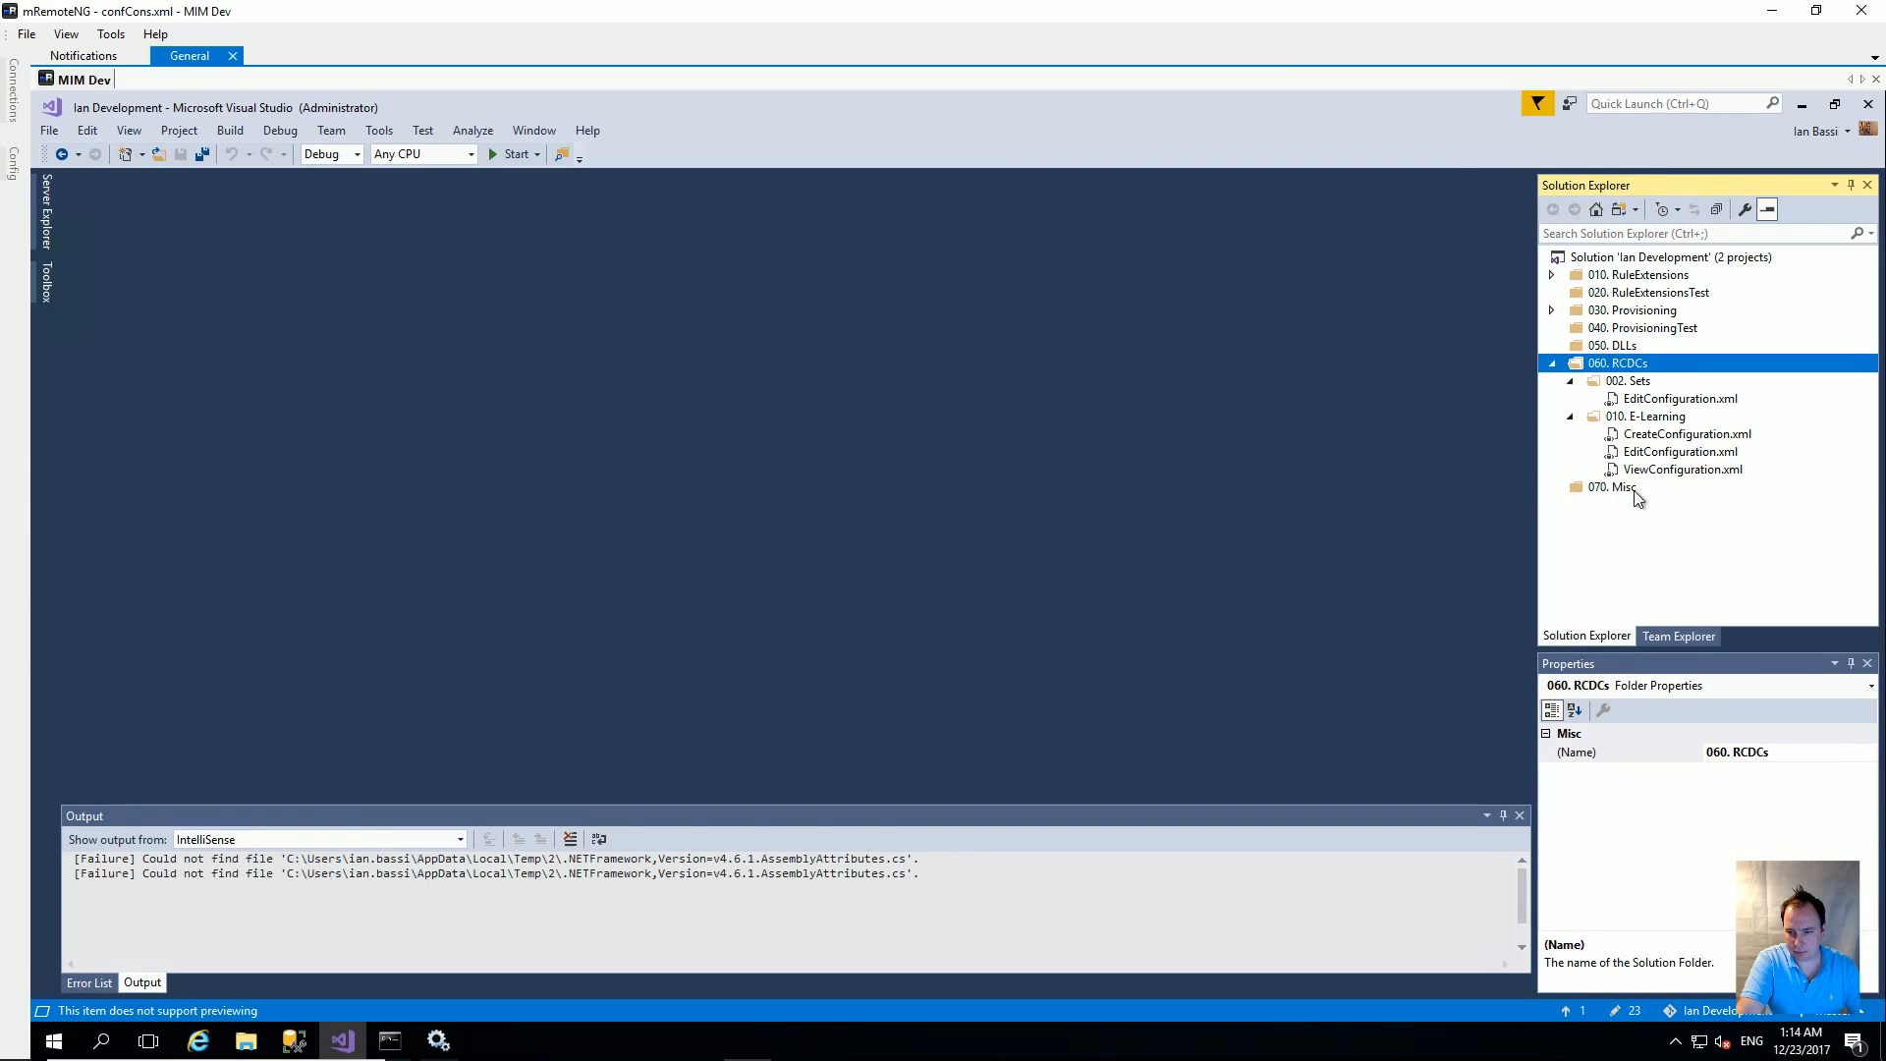
{"action": "type", "text": "02"}
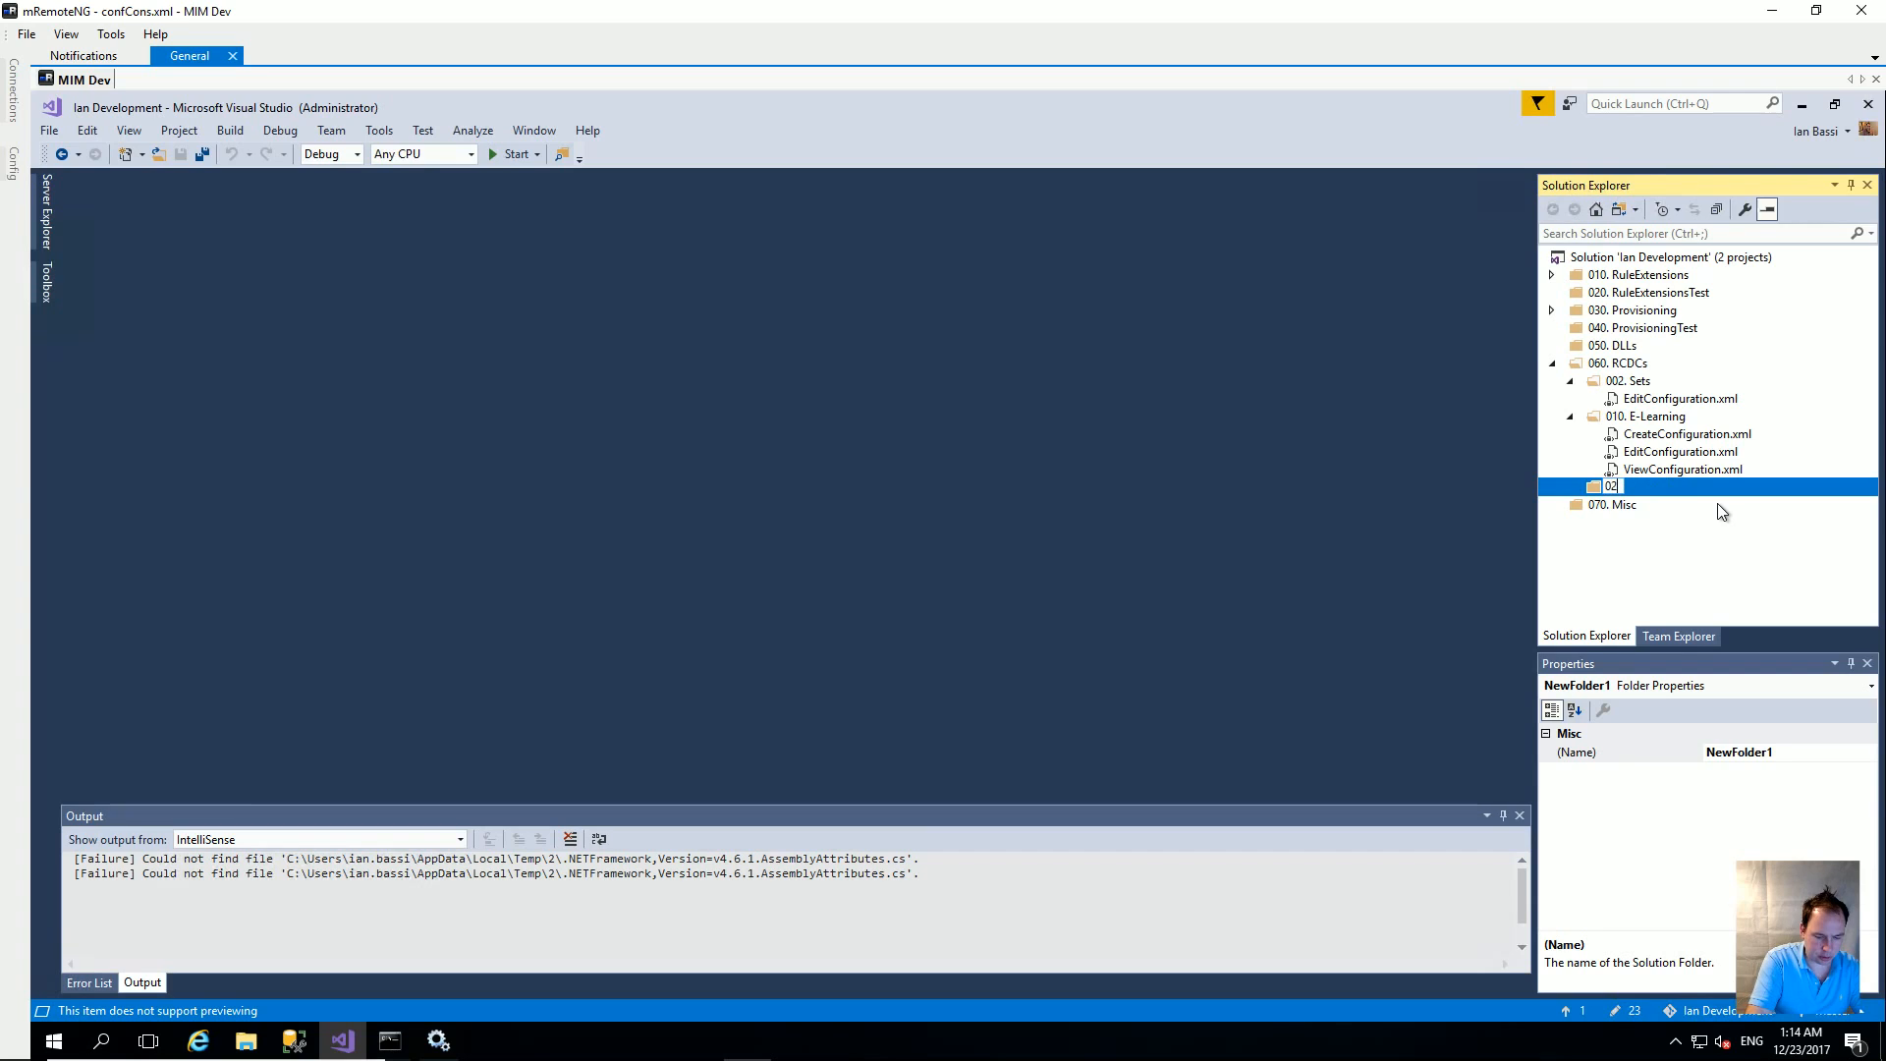
{"action": "type", "text": "0."}
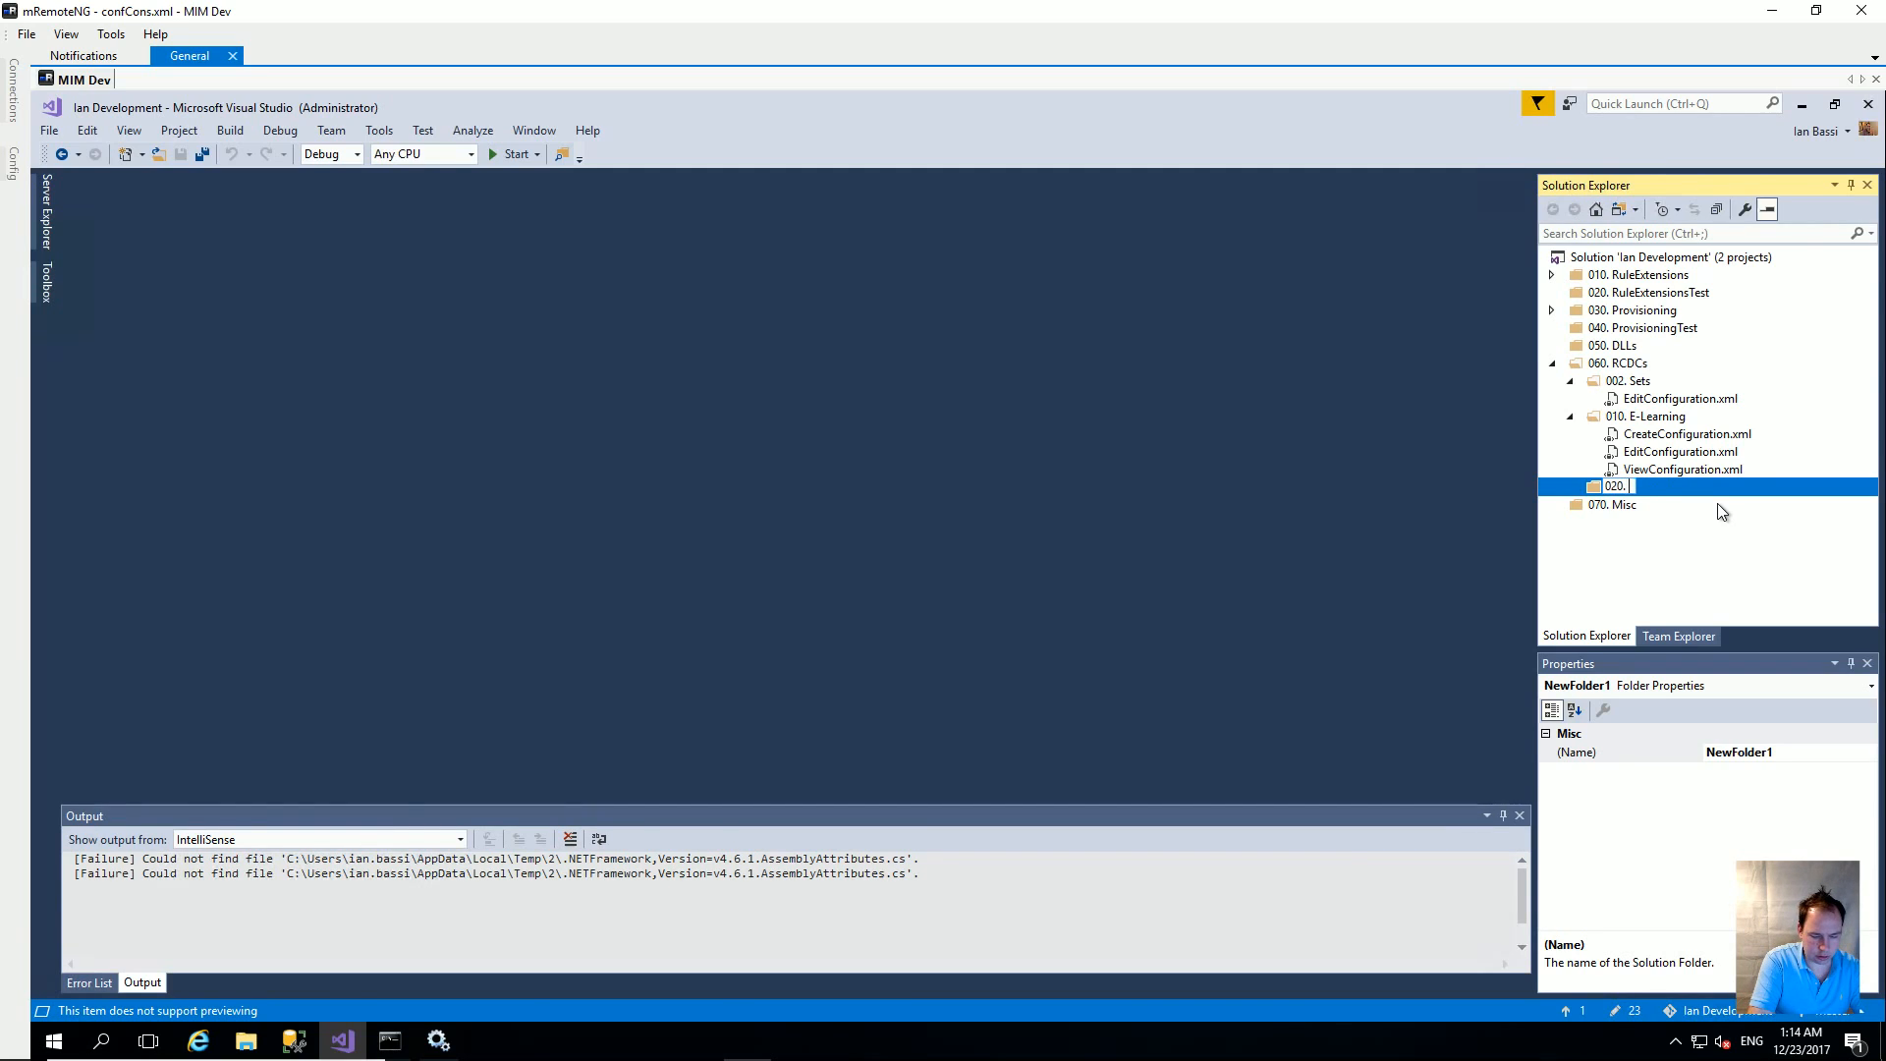
{"action": "type", "text": " Door Control"}
{"action": "key", "text": "Return"}
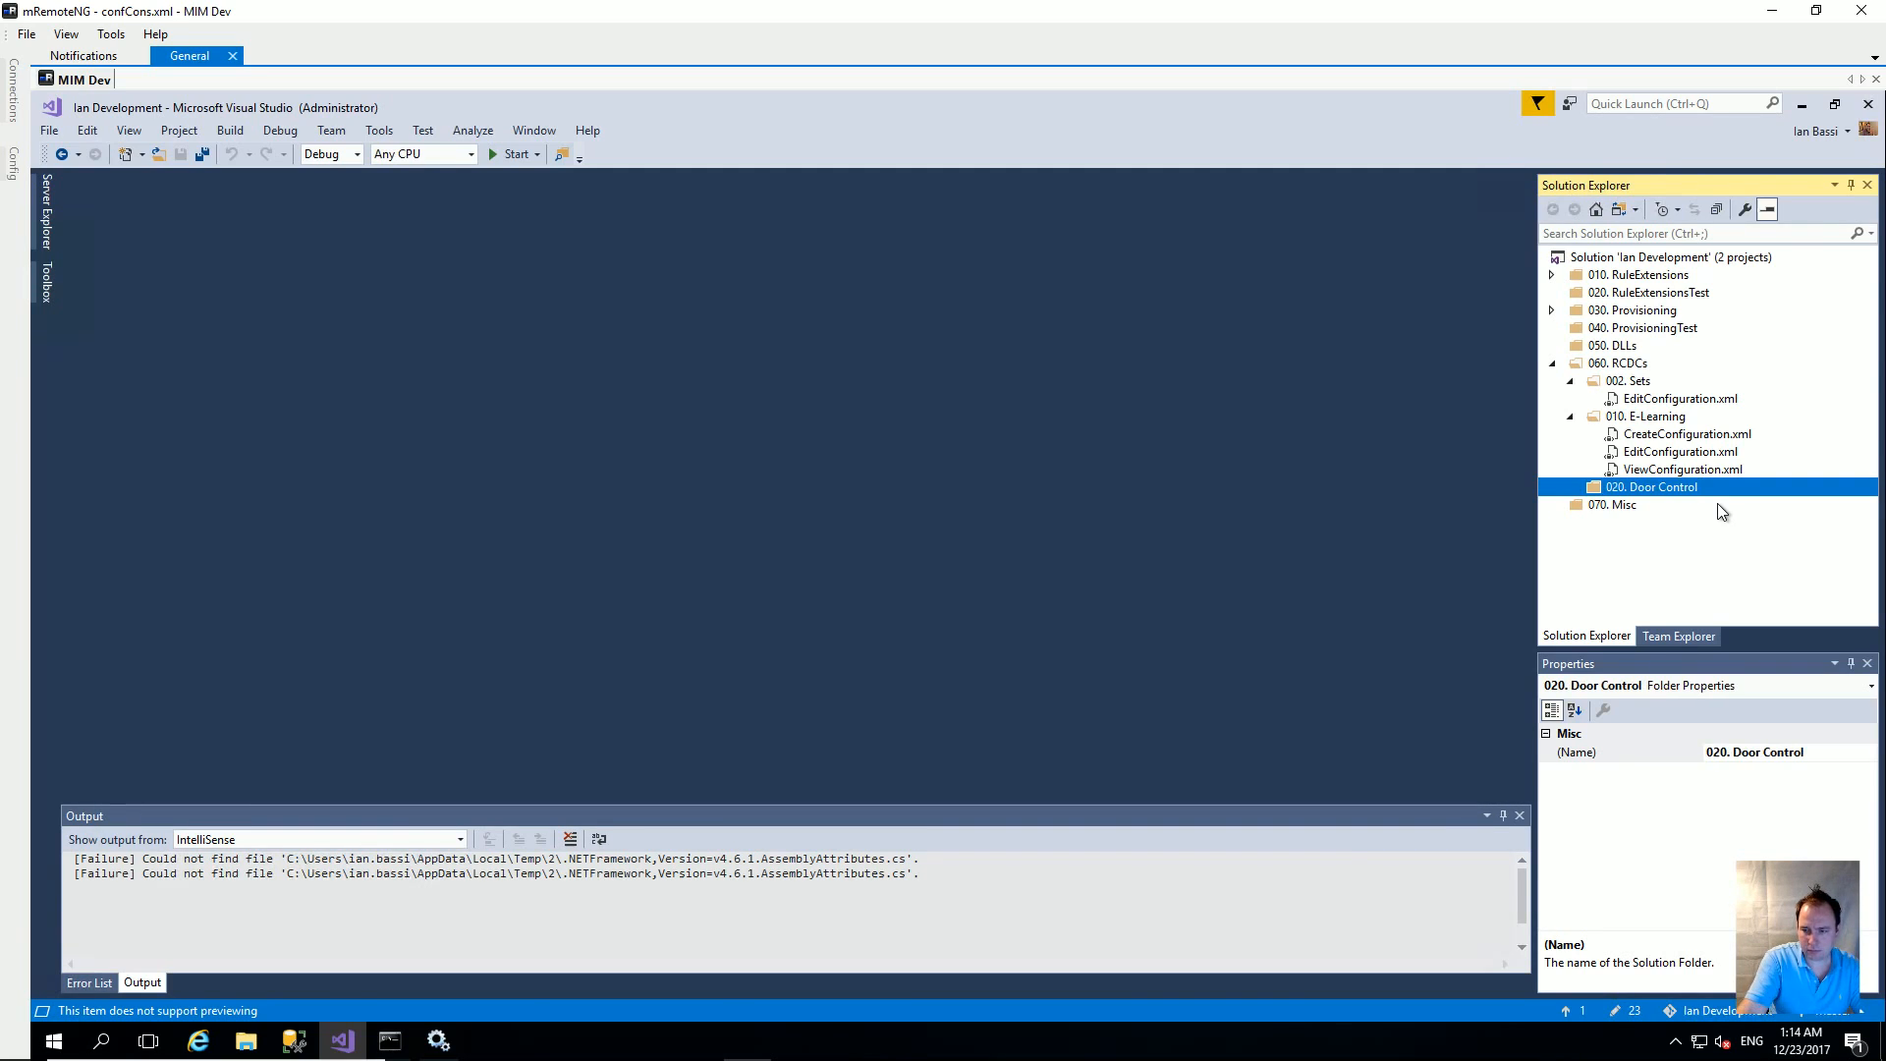
Step: Add the three DoorControl configuration XML files to the 020. Door Control folder
{"action": "right_click", "coordinate": [1674, 491]}
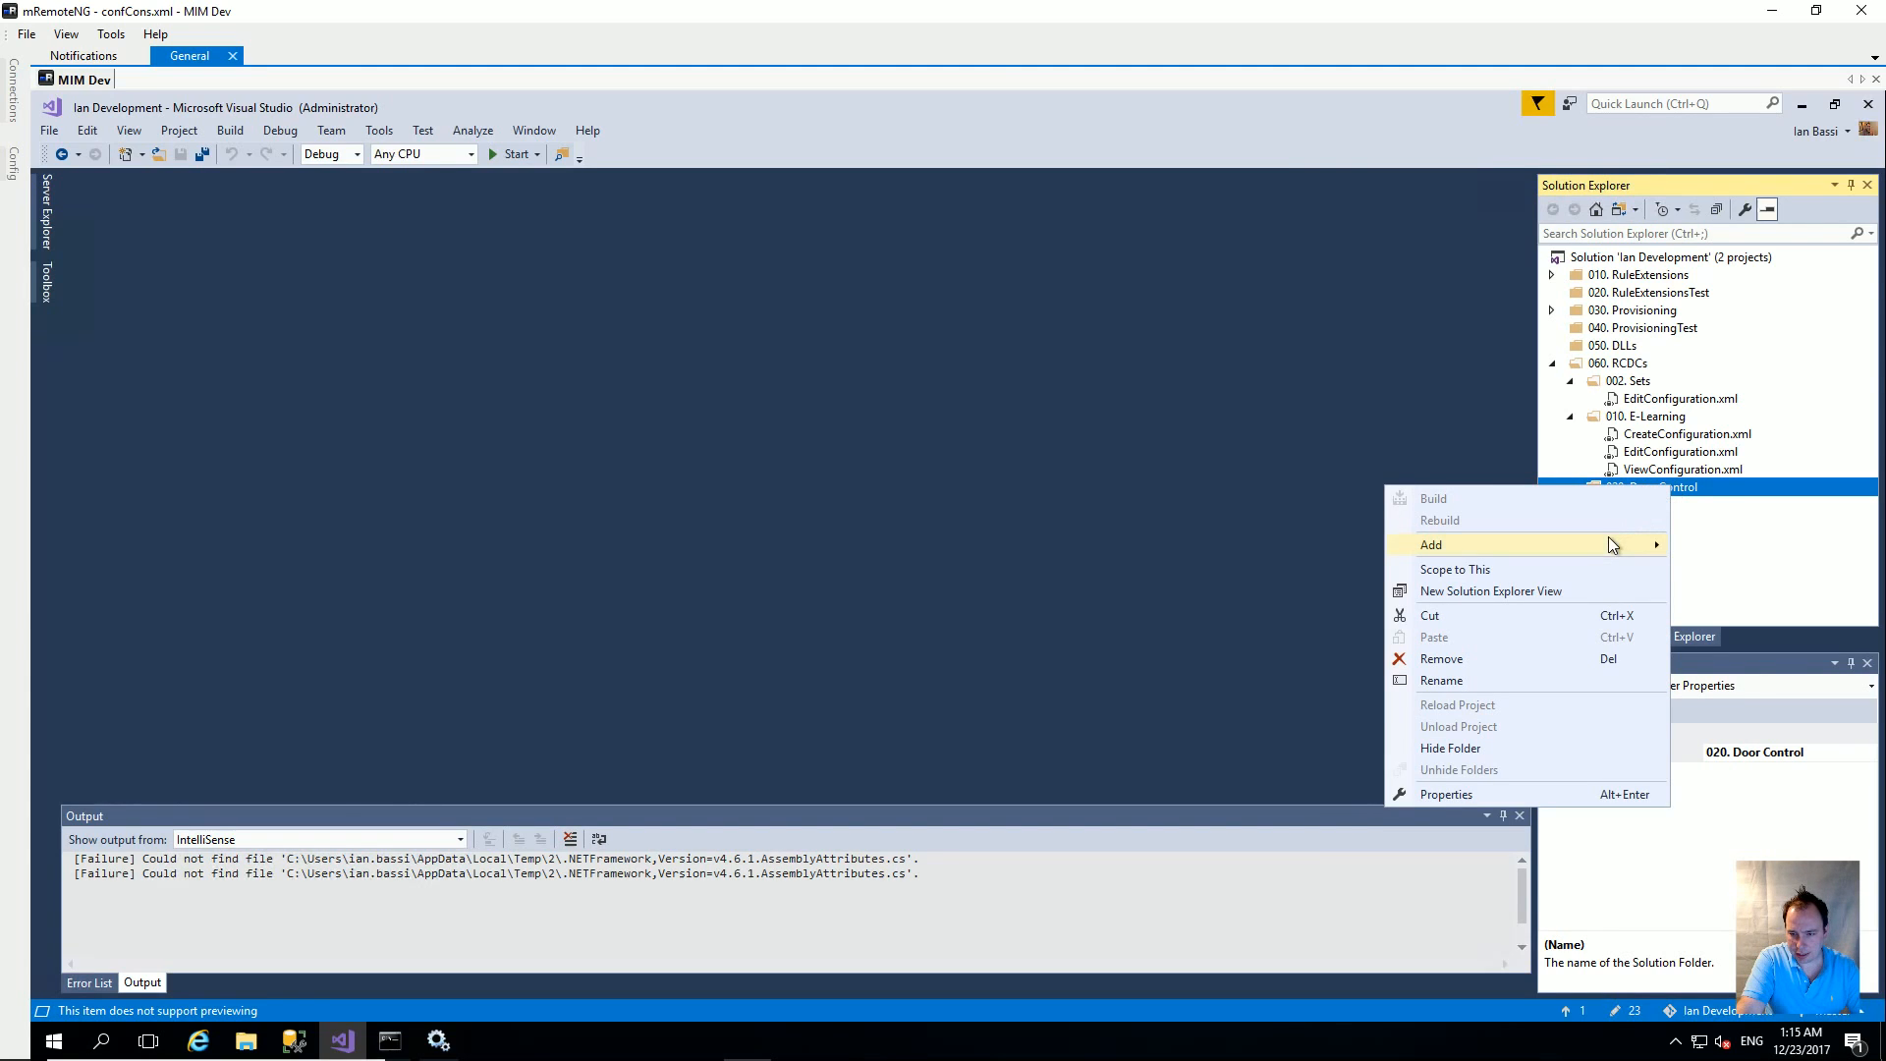
{"action": "mouse_move", "coordinate": [1611, 544]}
{"action": "left_click", "coordinate": [1187, 656]}
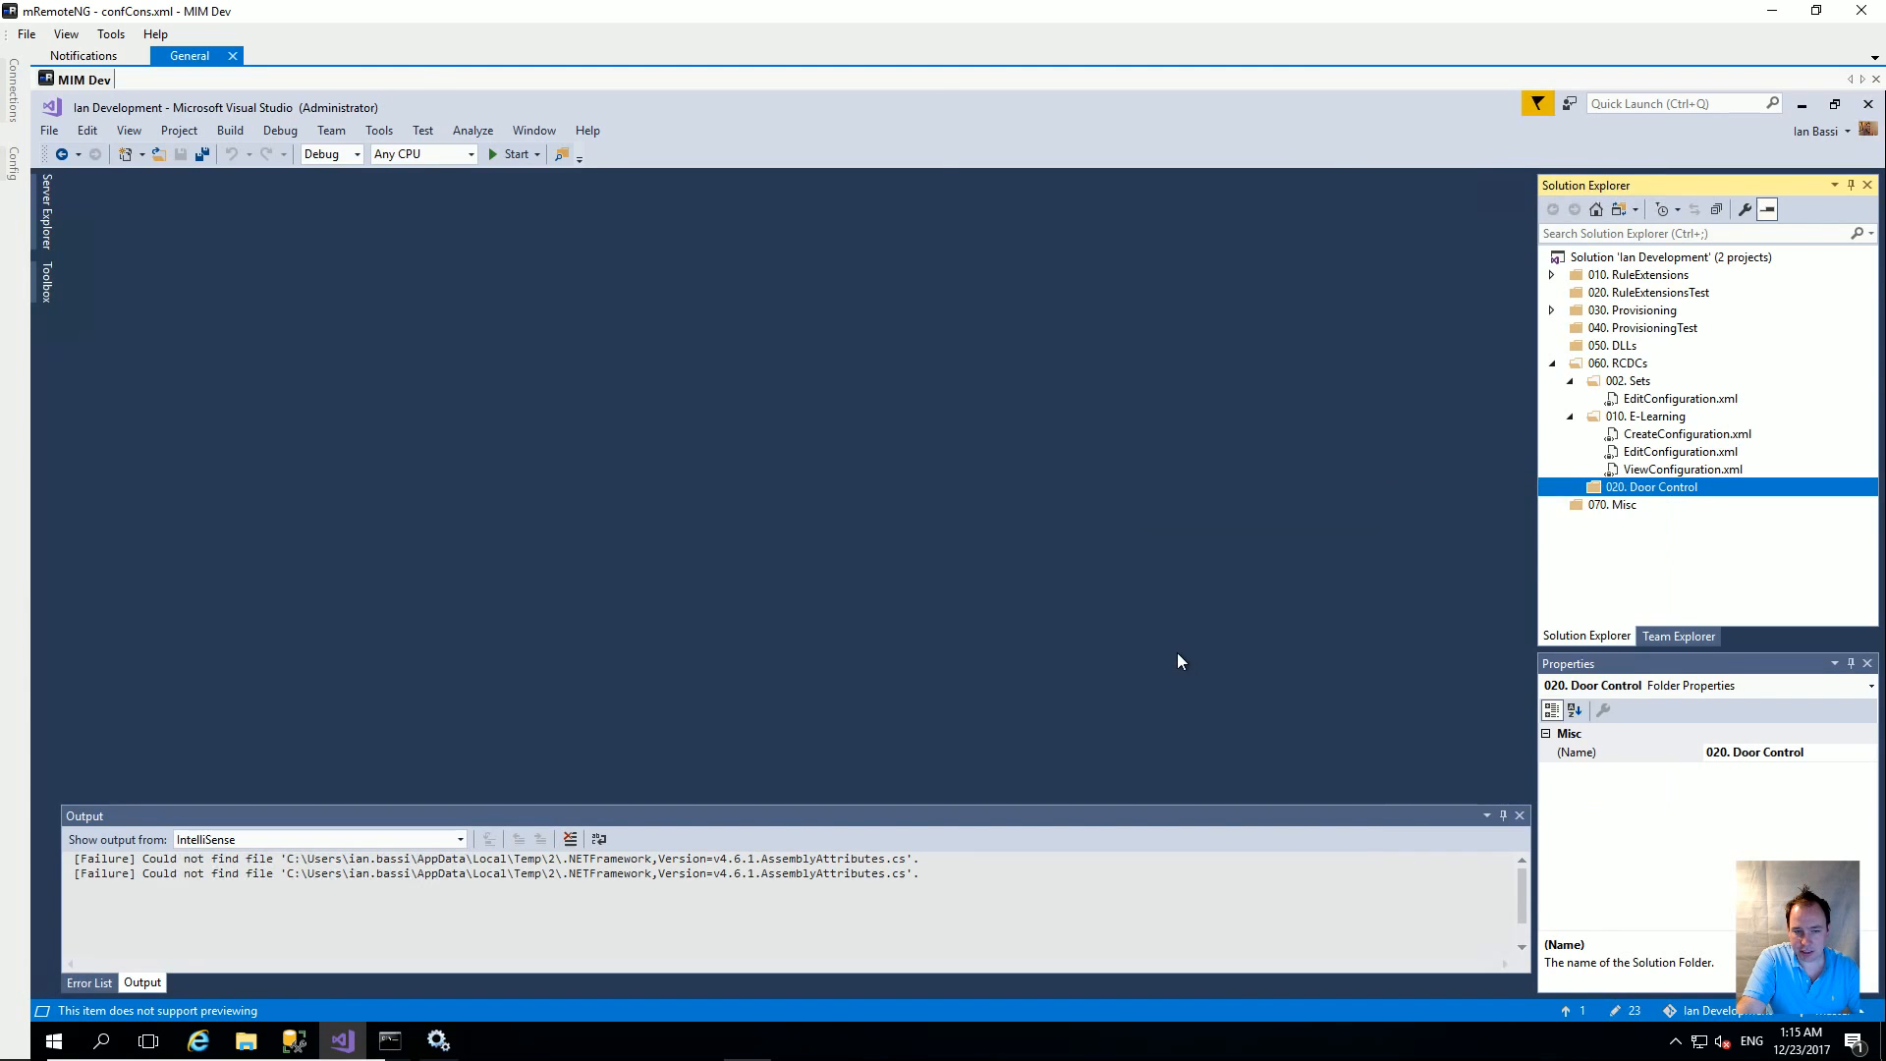
{"action": "double_click", "coordinate": [278, 335]}
{"action": "double_click", "coordinate": [298, 230]}
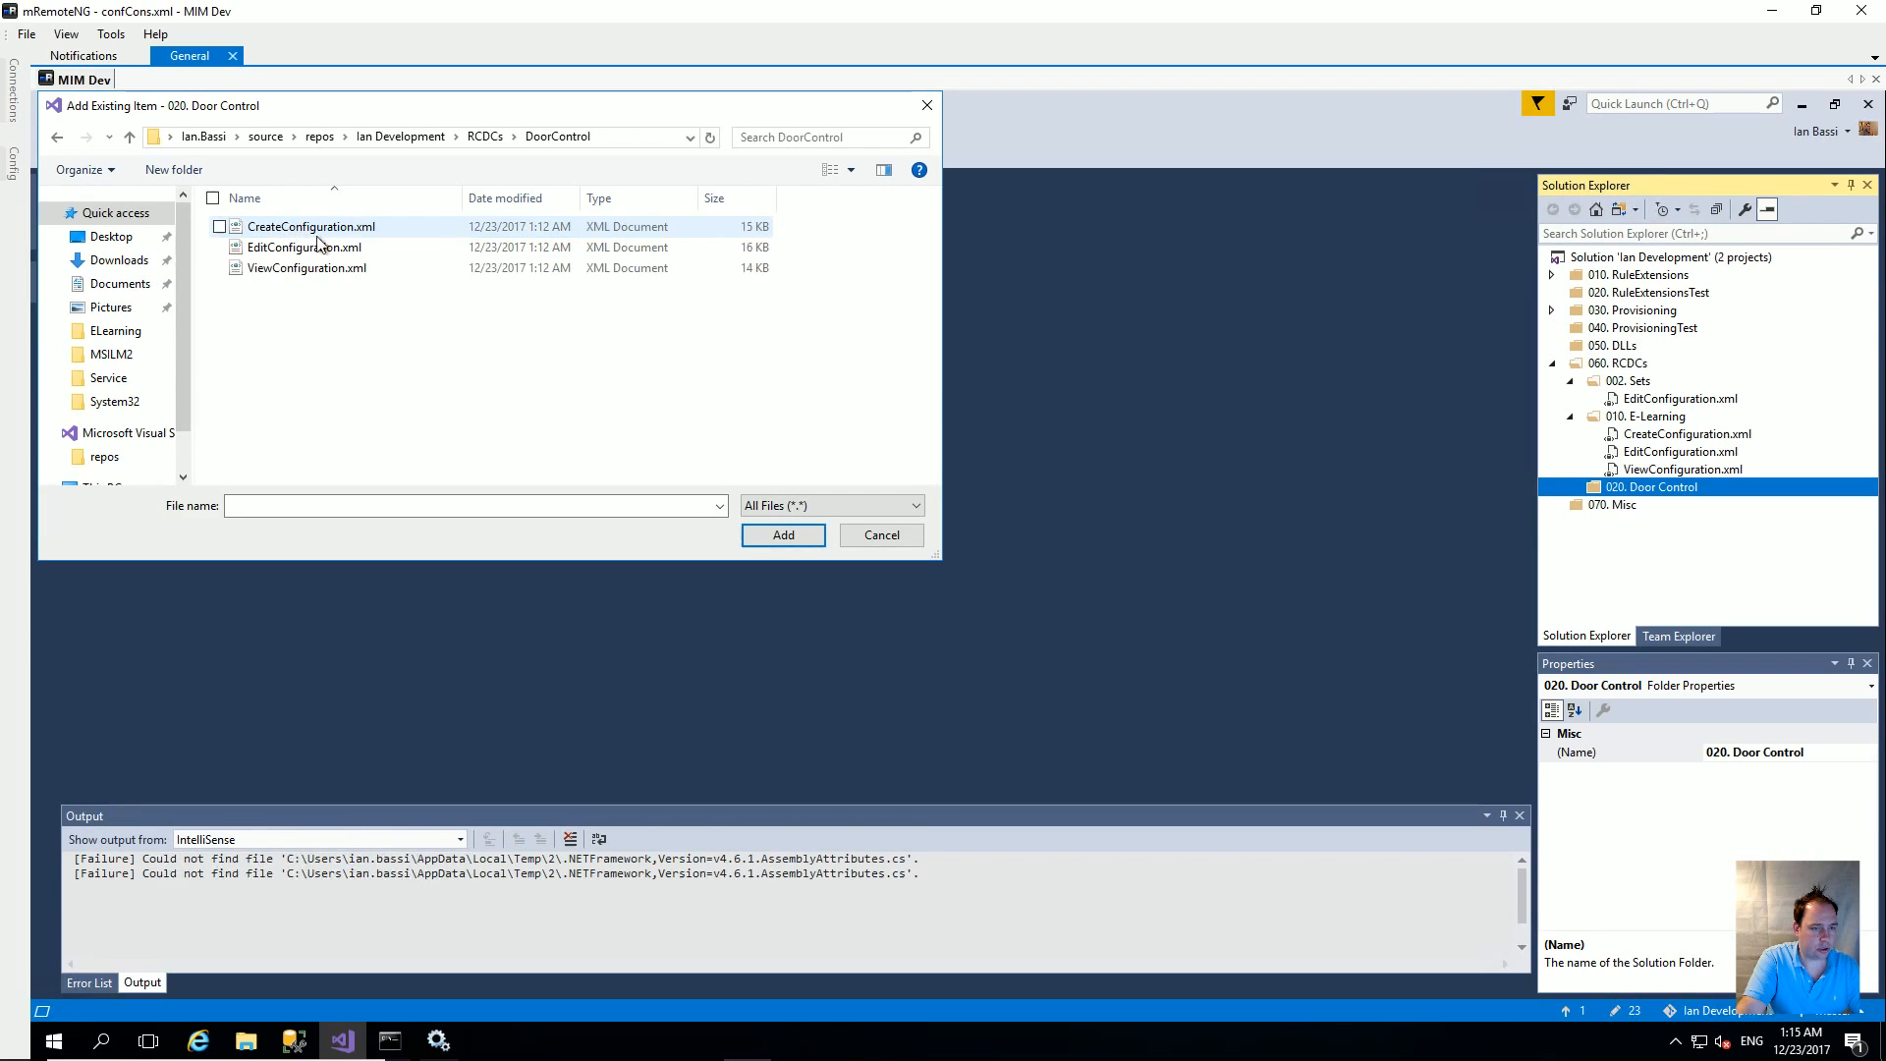
{"action": "left_click", "coordinate": [302, 228]}
{"action": "left_click", "coordinate": [307, 268], "text": "shift"}
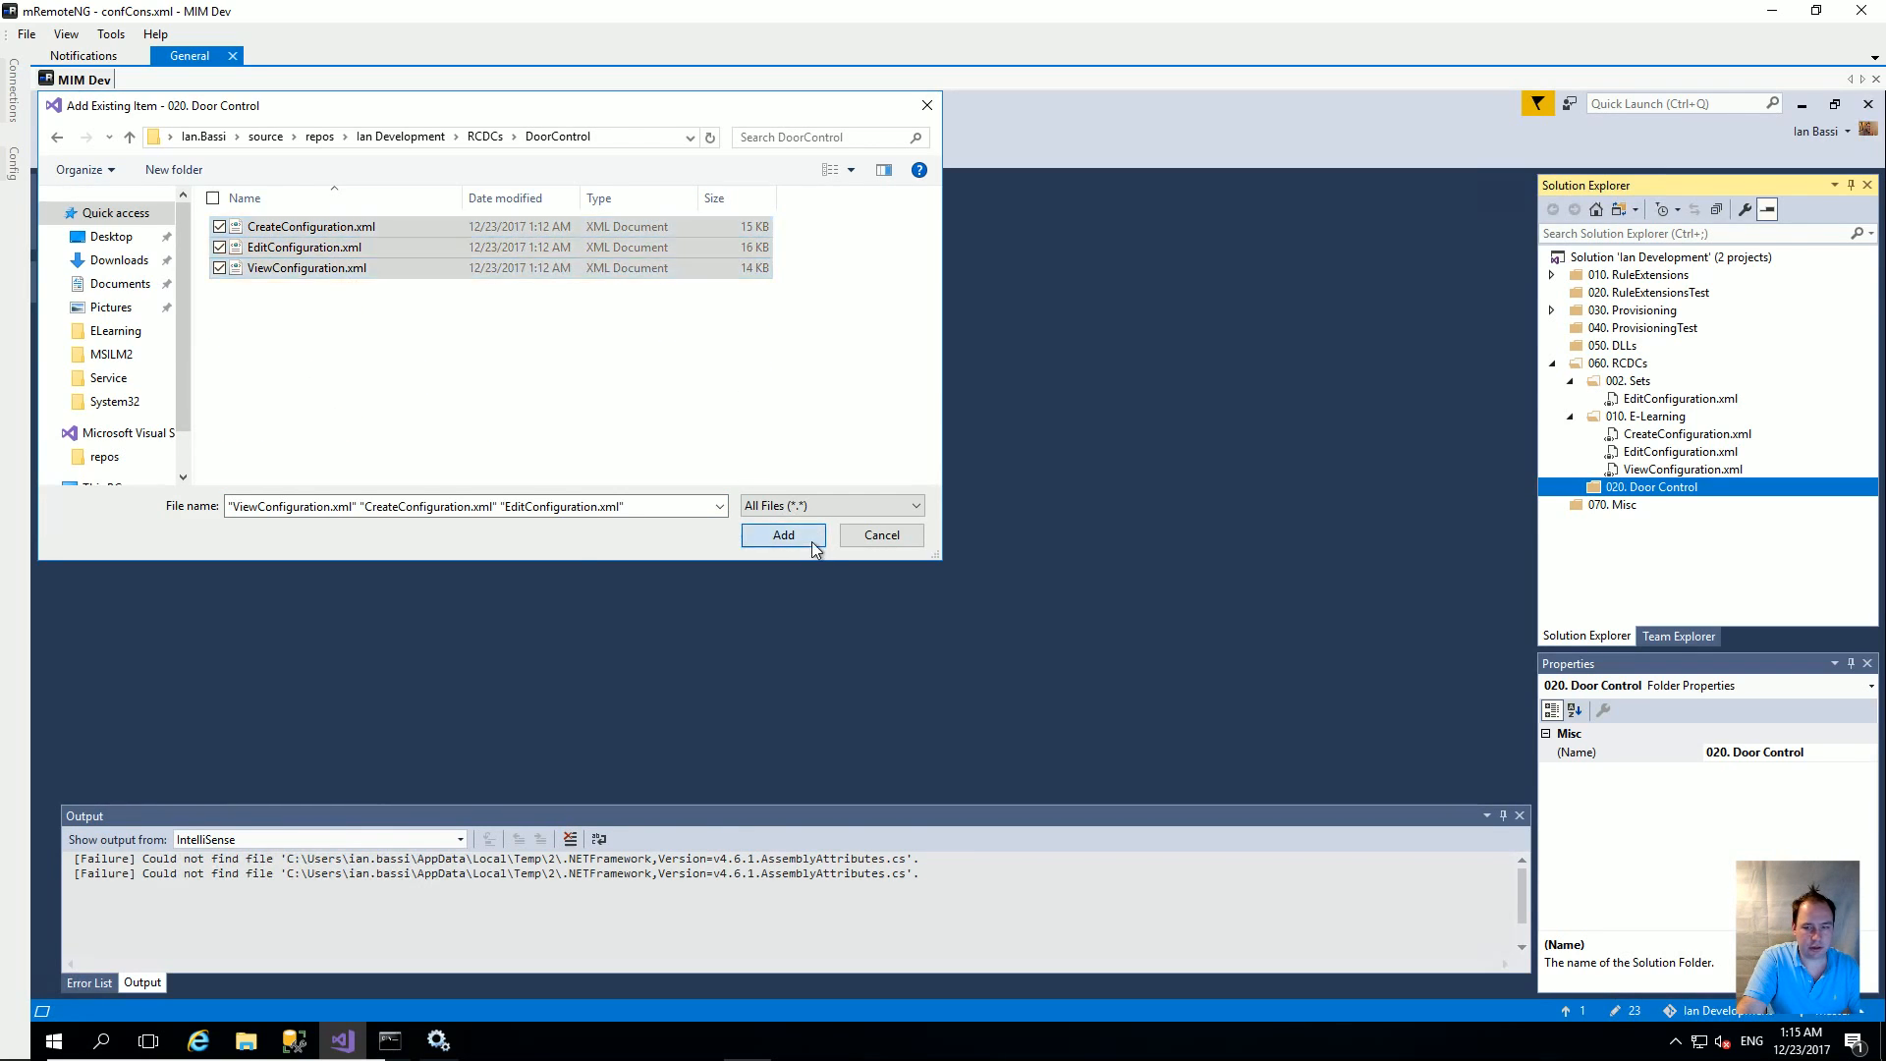
{"action": "left_click", "coordinate": [783, 534]}
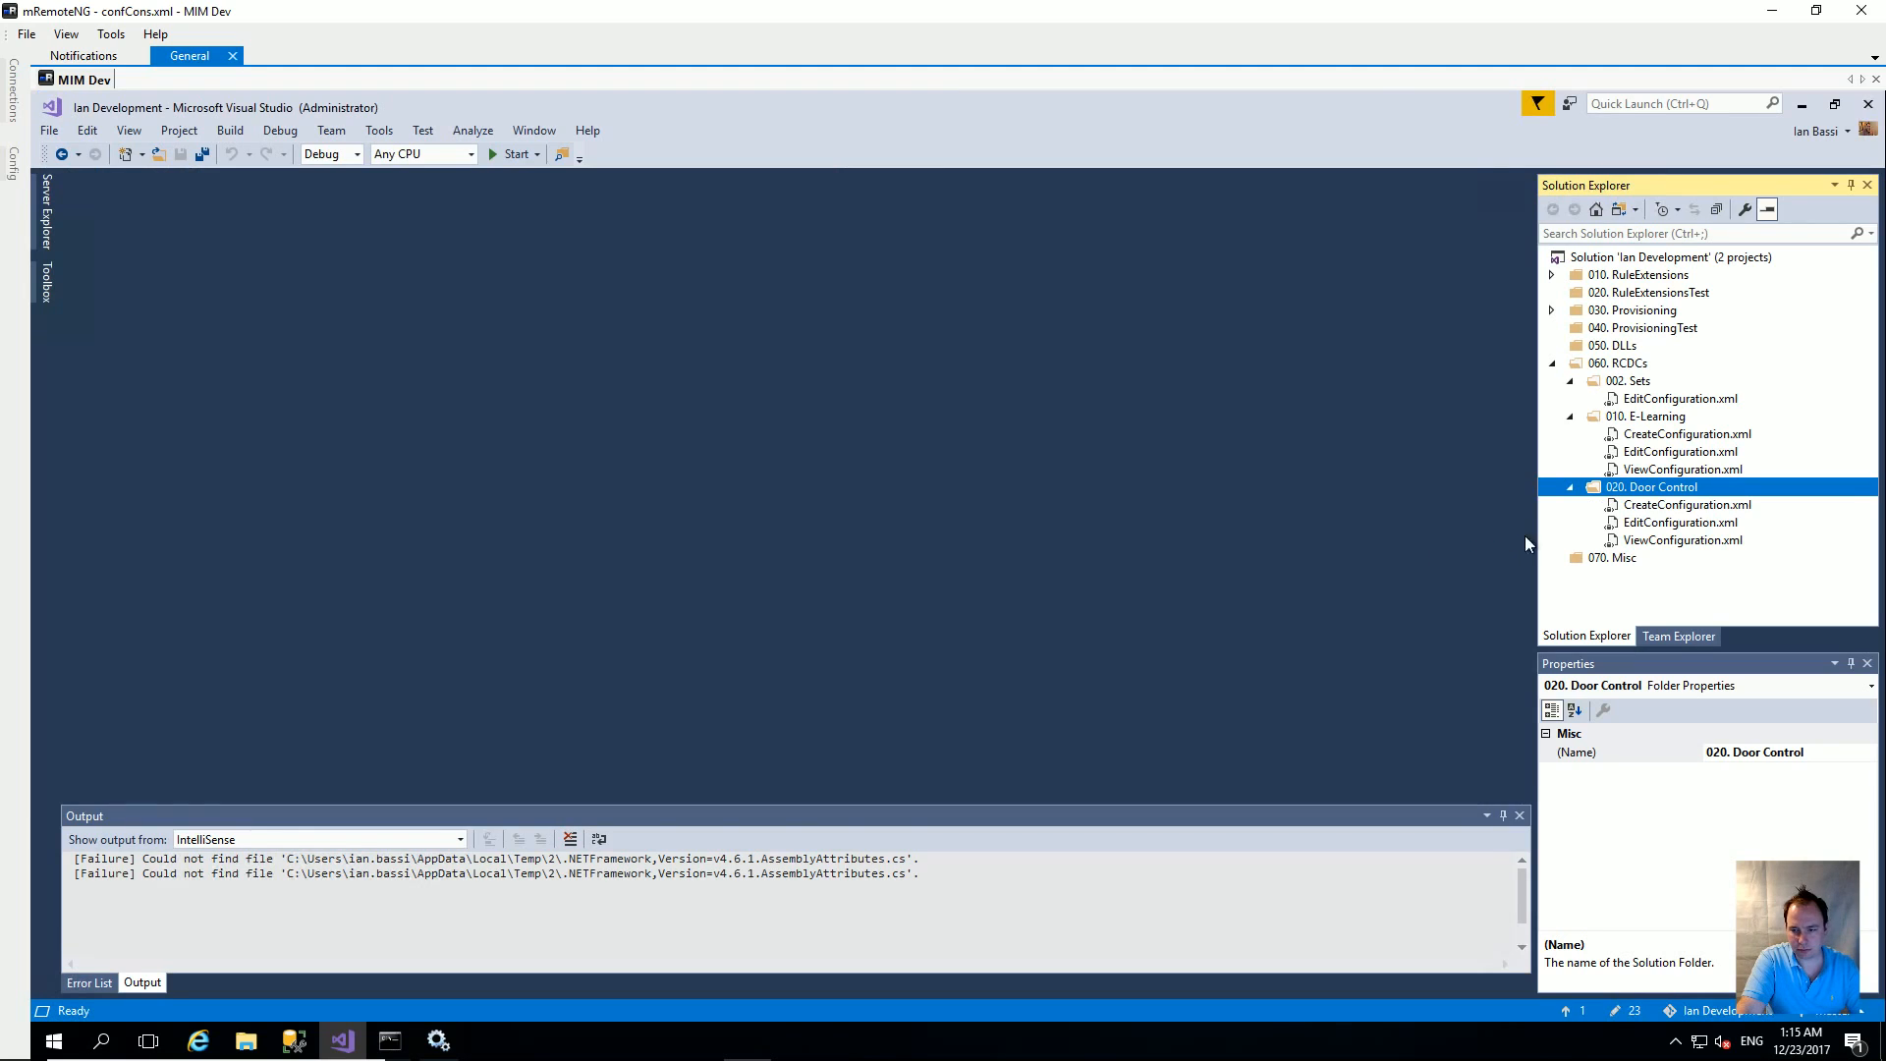
Step: Open the Door Control CreateConfiguration.xml and format its single-line XML into indented lines with Ctrl+K, Ctrl+D
{"action": "left_click", "coordinate": [1693, 507]}
{"action": "double_click", "coordinate": [1693, 507]}
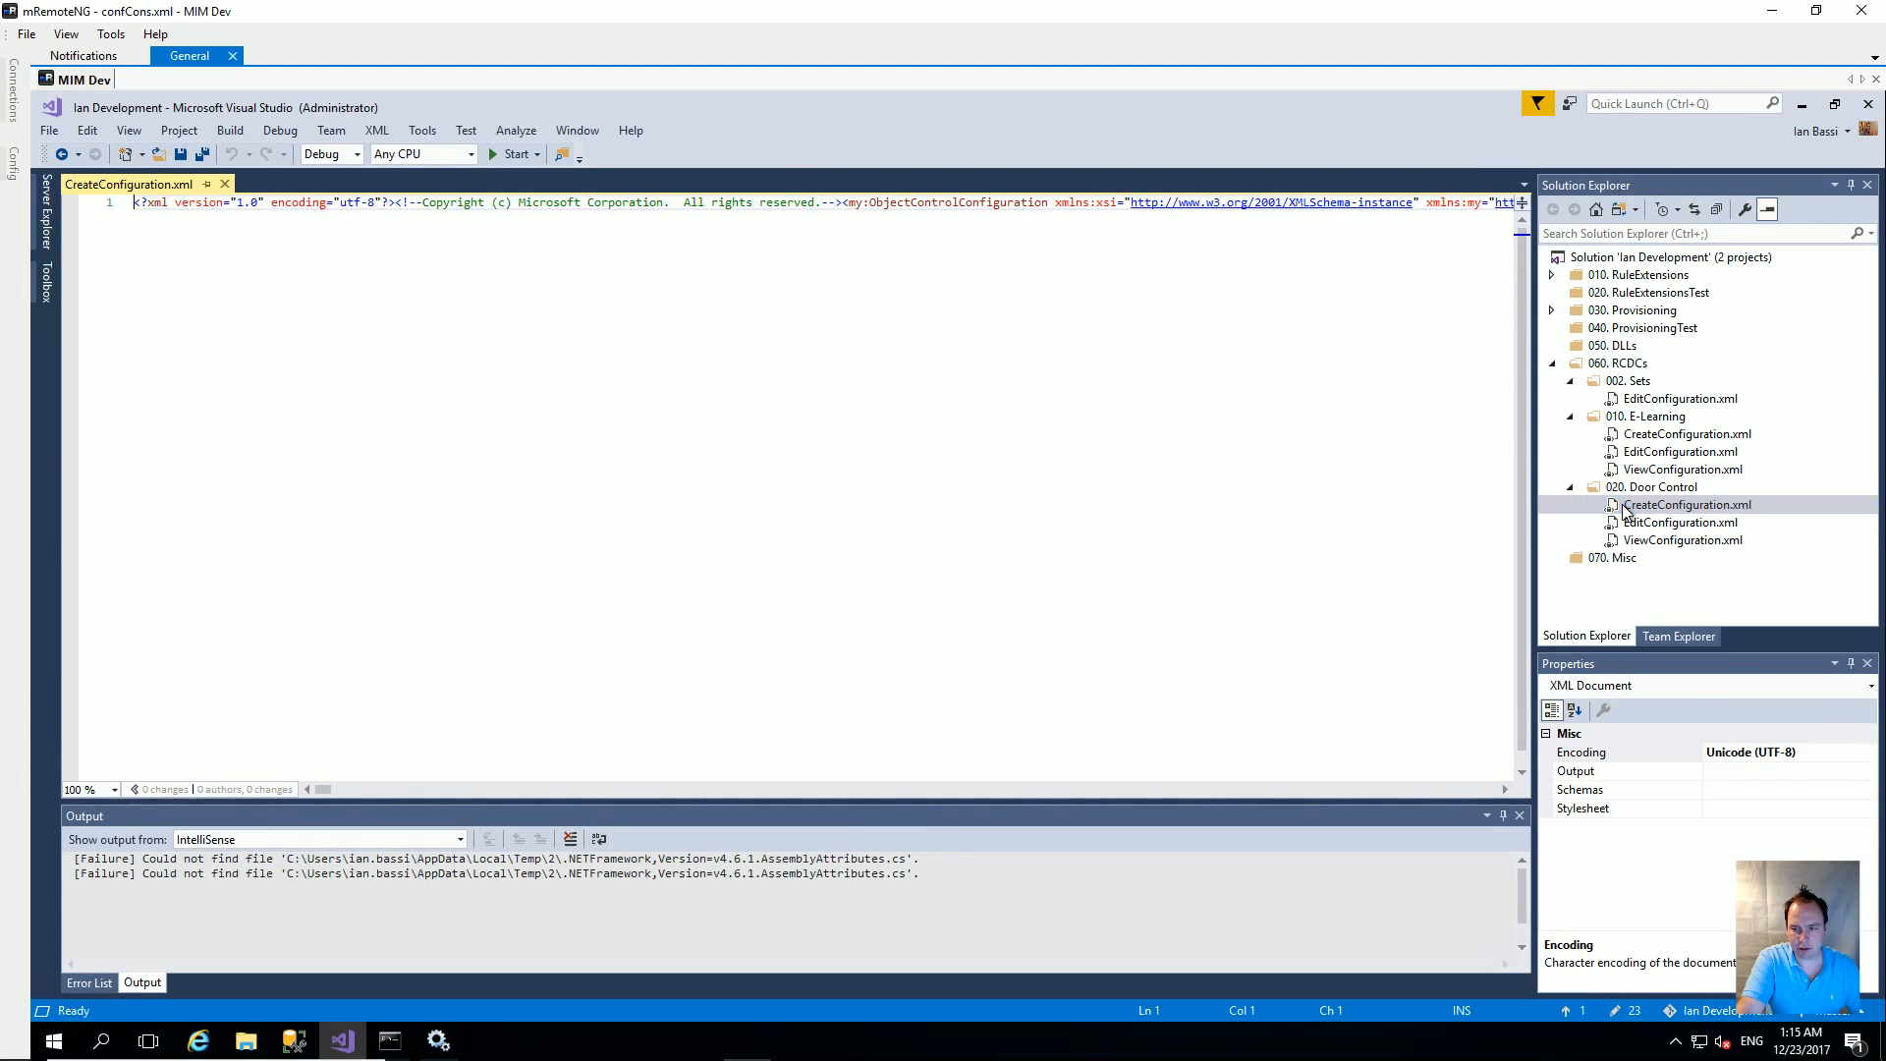
{"action": "left_click", "coordinate": [929, 387]}
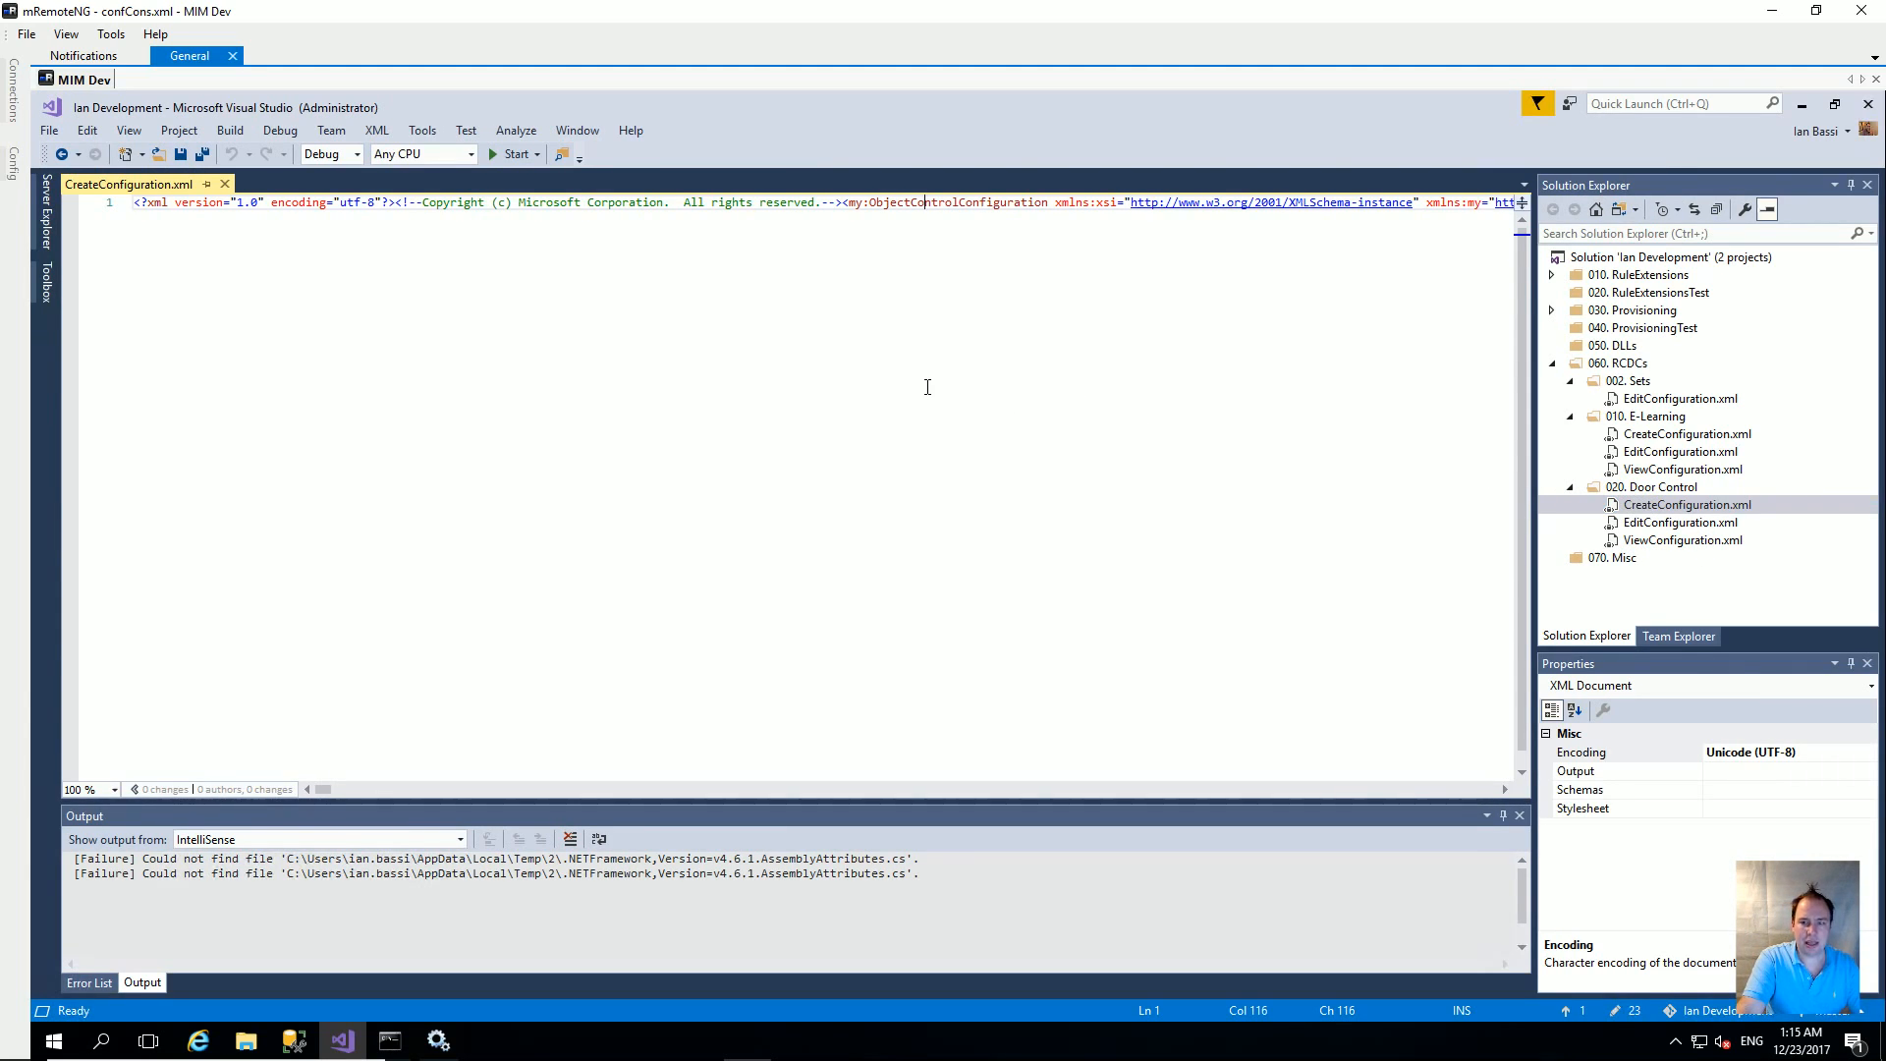
{"action": "mouse_move", "coordinate": [324, 789]}
{"action": "left_mouse_down"}
{"action": "mouse_move", "coordinate": [702, 805]}
{"action": "mouse_move", "coordinate": [295, 798]}
{"action": "left_mouse_up"}
{"action": "left_click", "coordinate": [384, 423]}
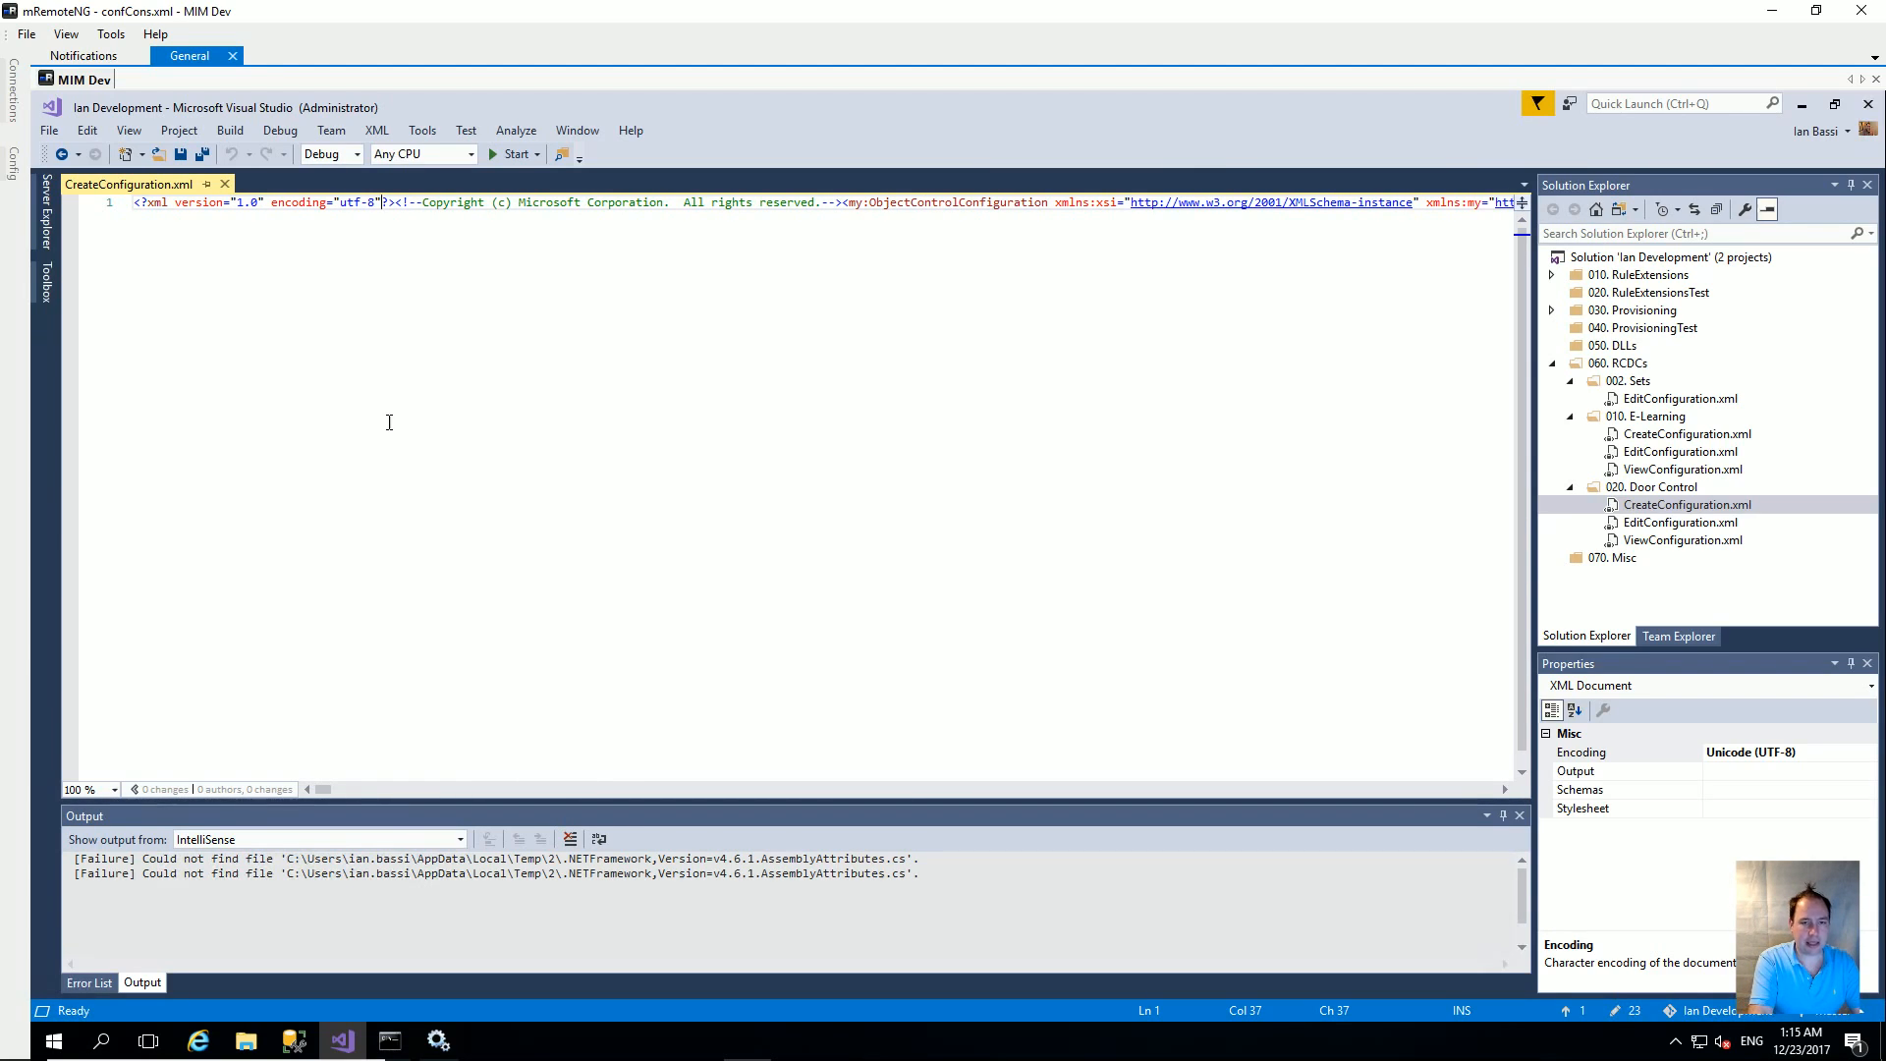
{"action": "key", "text": "ctrl+k"}
{"action": "key", "text": "ctrl+d"}
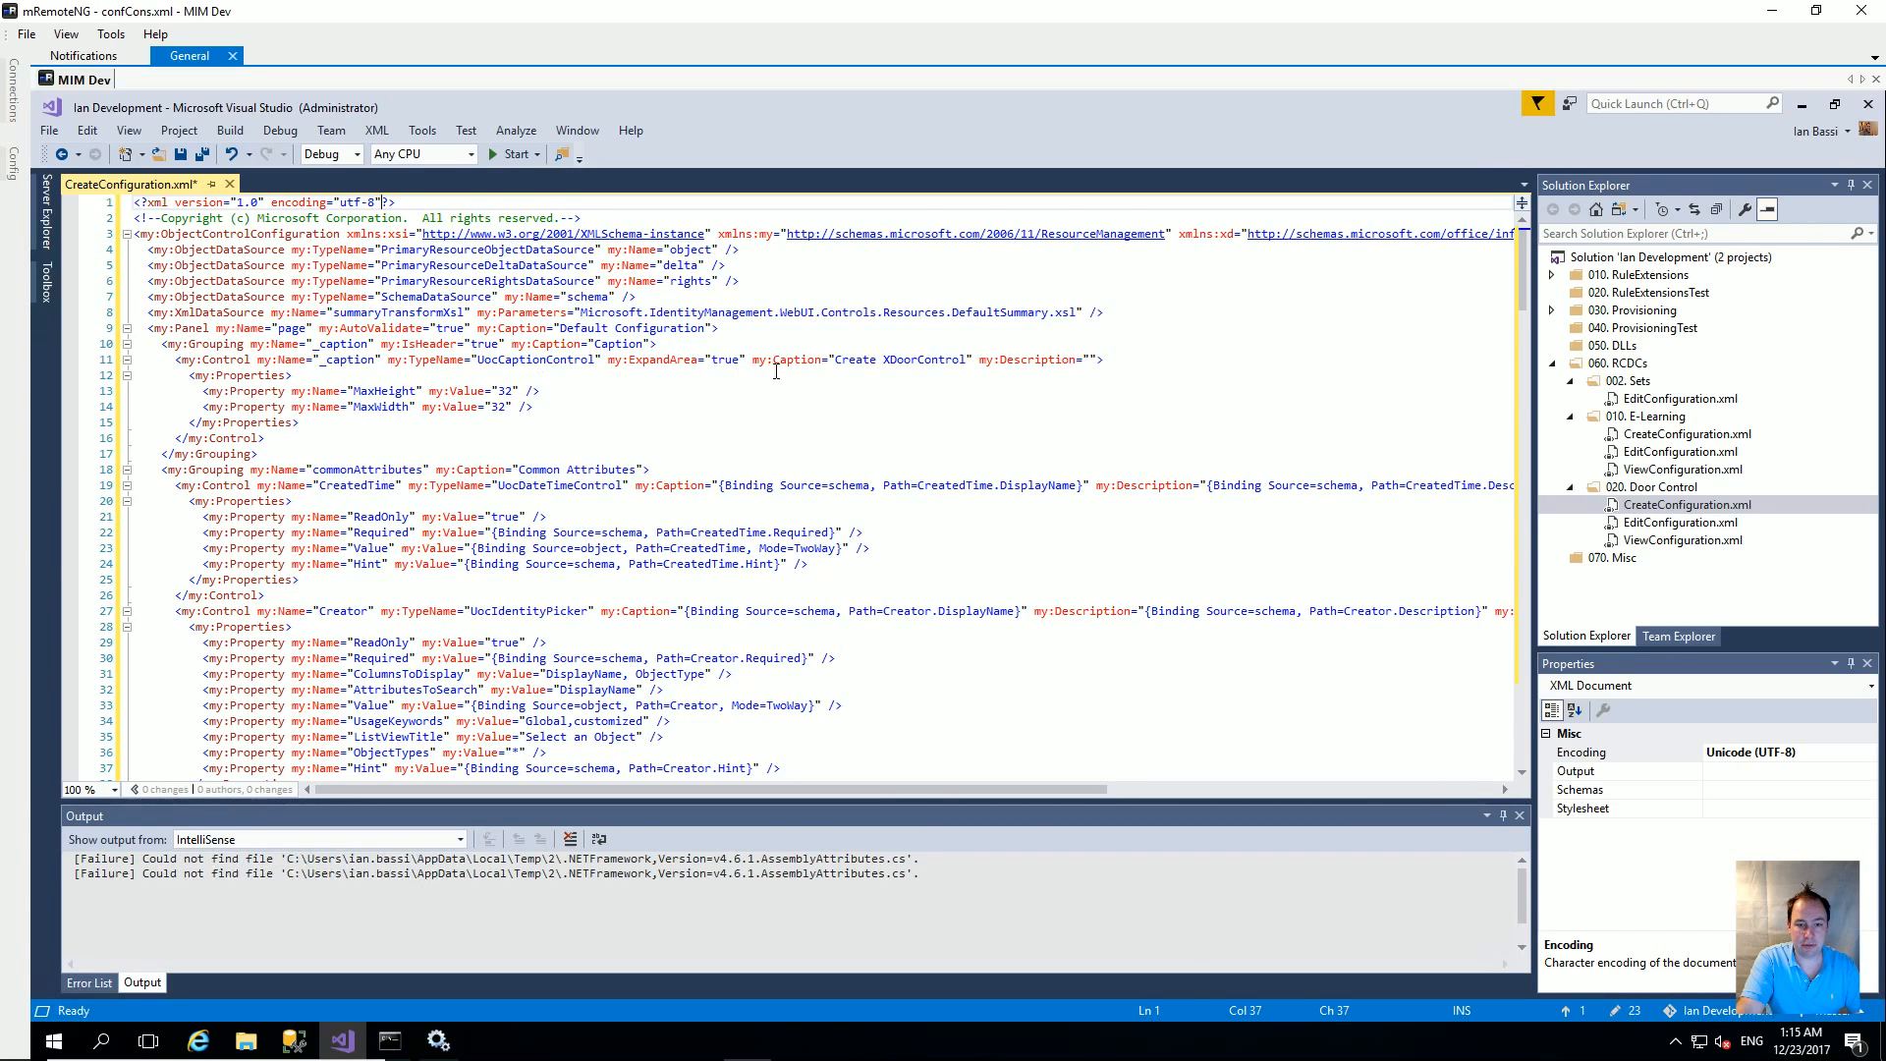
Step: Change the caption to Create Door Control and delete the CreatedTime, Creator and DetectedRulesList controls
{"action": "left_click", "coordinate": [890, 360]}
{"action": "key", "text": "BackSpace"}
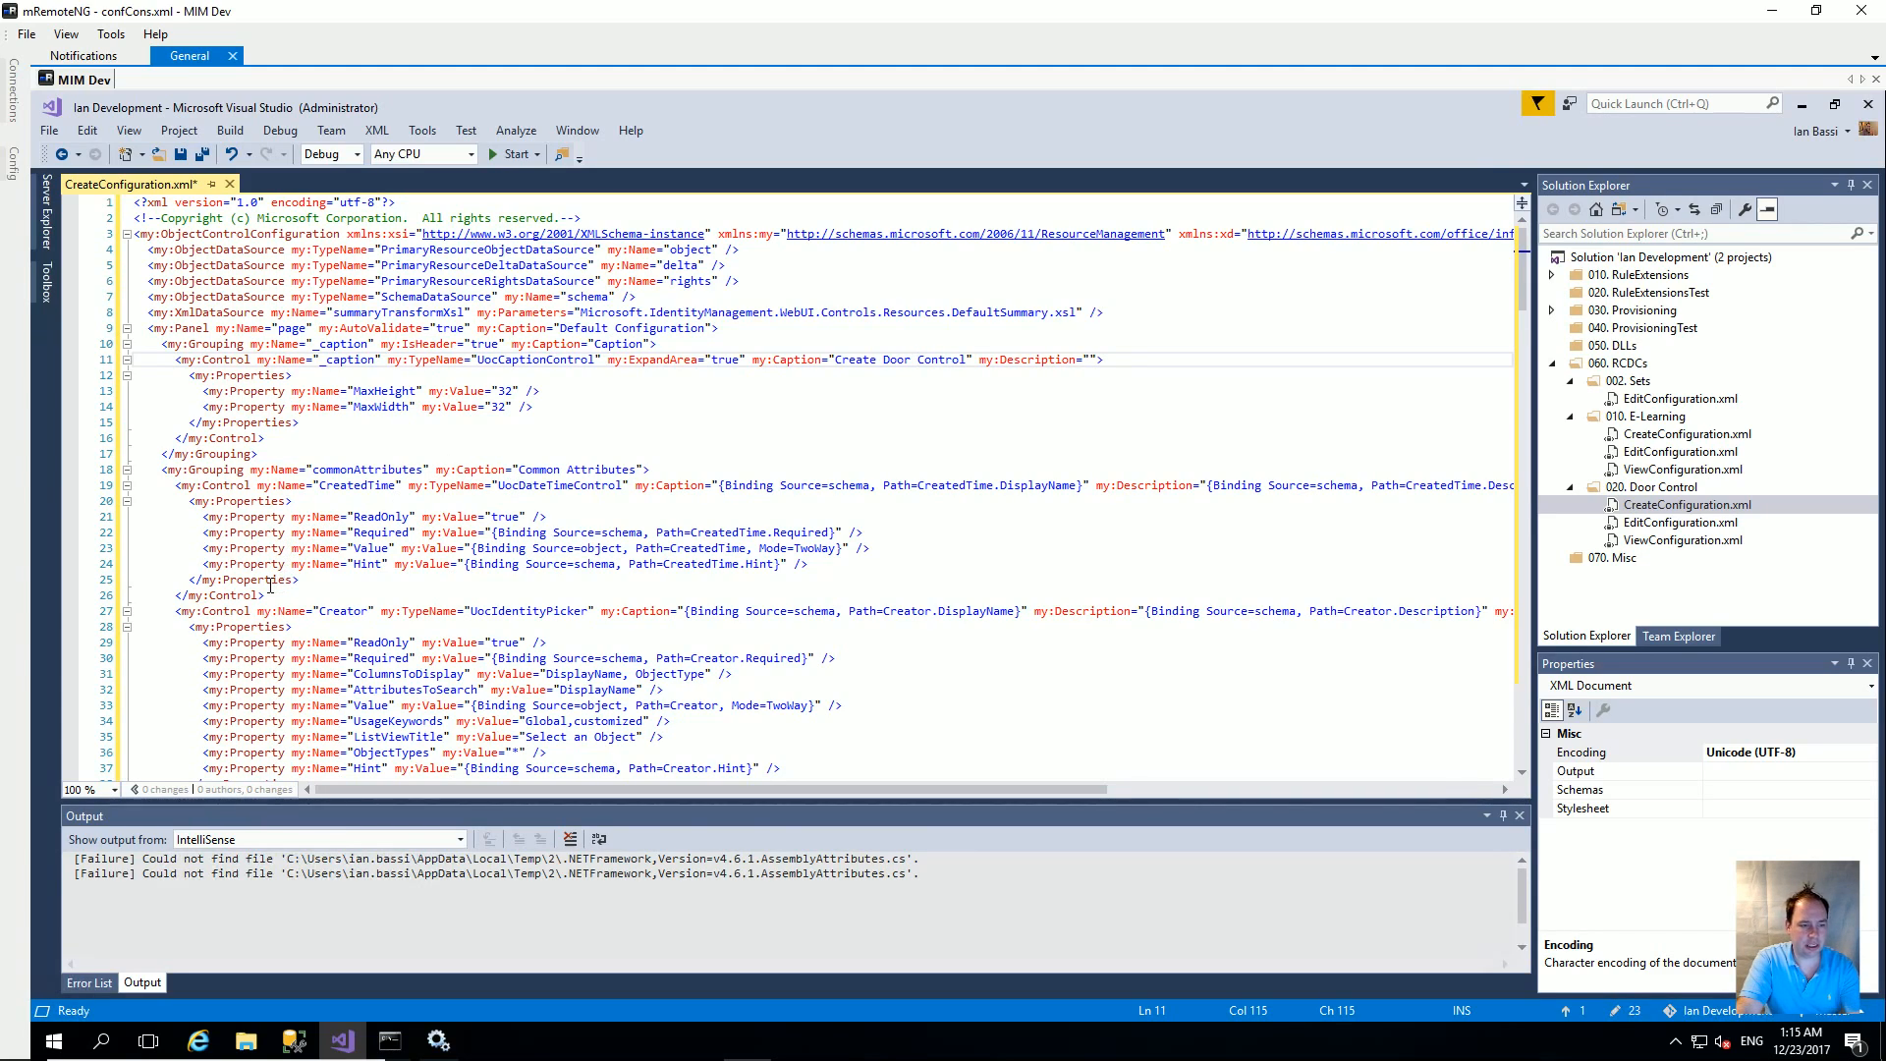
{"action": "left_click_drag", "start_coordinate": [267, 595], "coordinate": [135, 485]}
{"action": "key", "text": "Delete"}
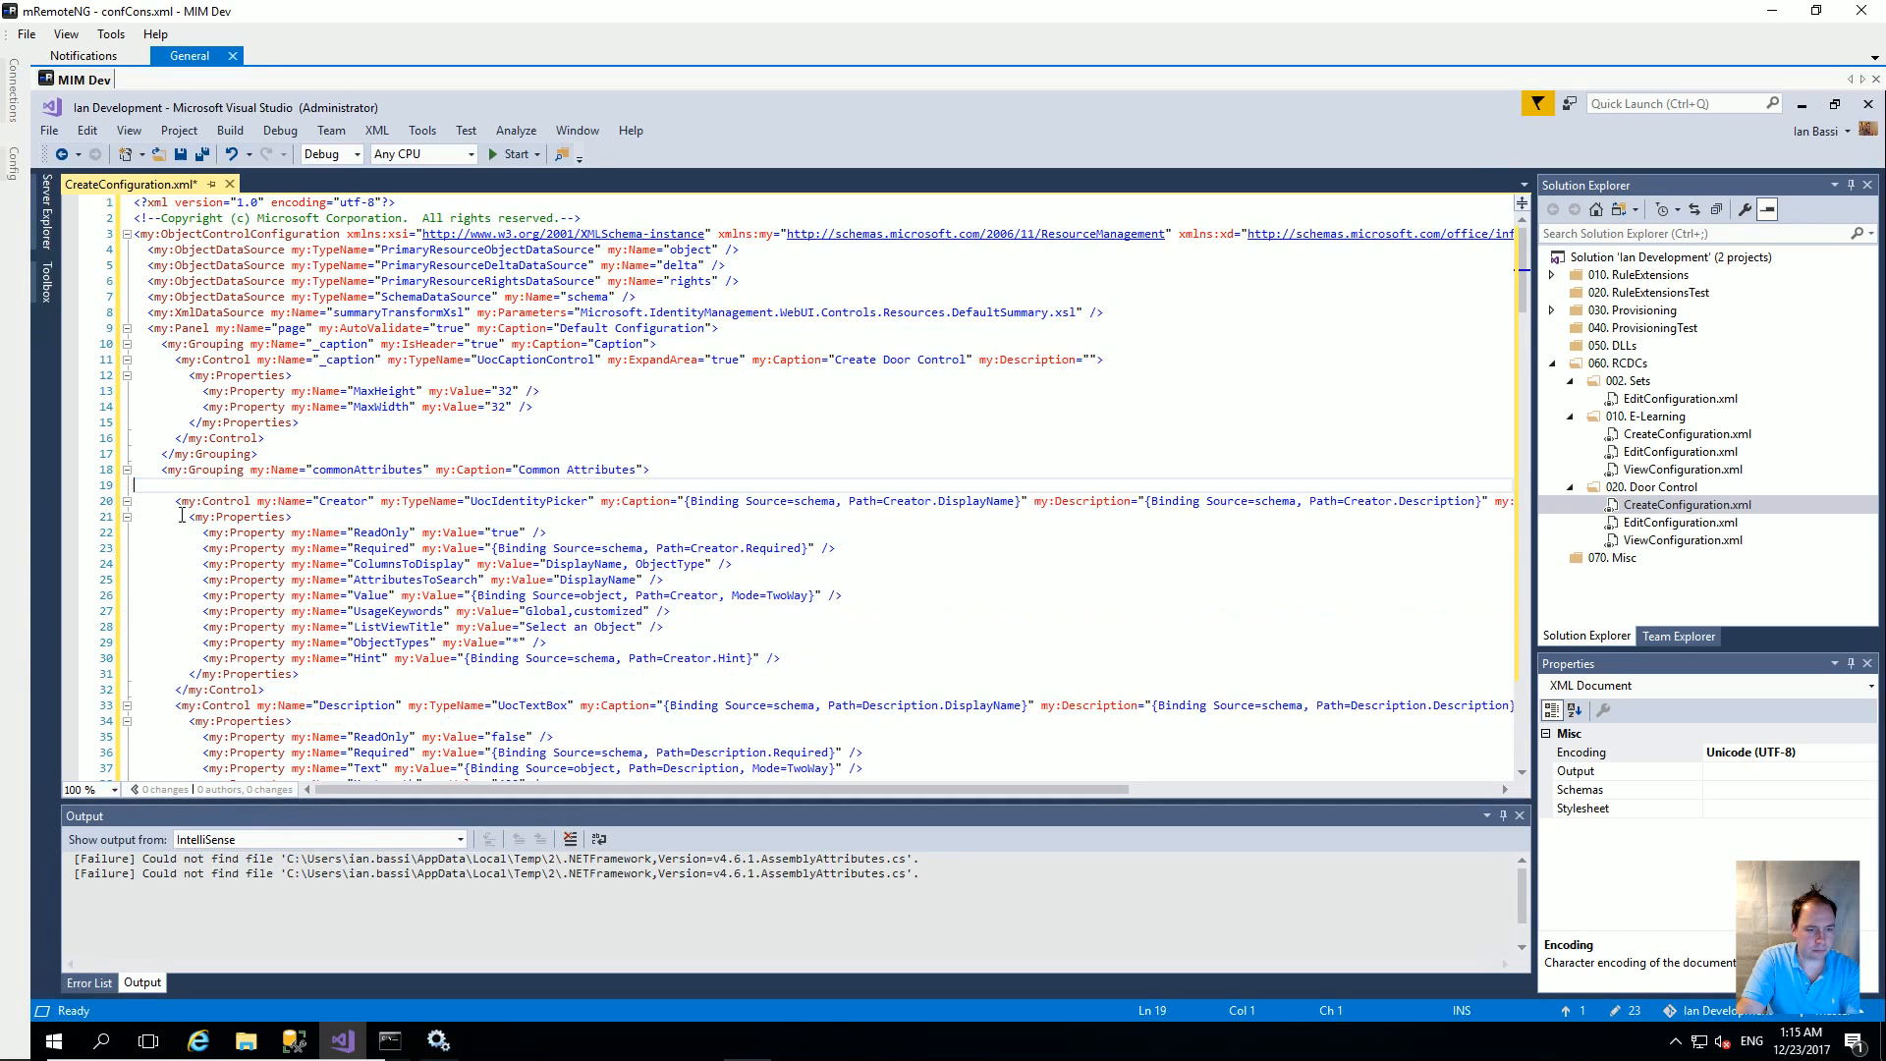
{"action": "left_click_drag", "start_coordinate": [268, 689], "coordinate": [134, 503]}
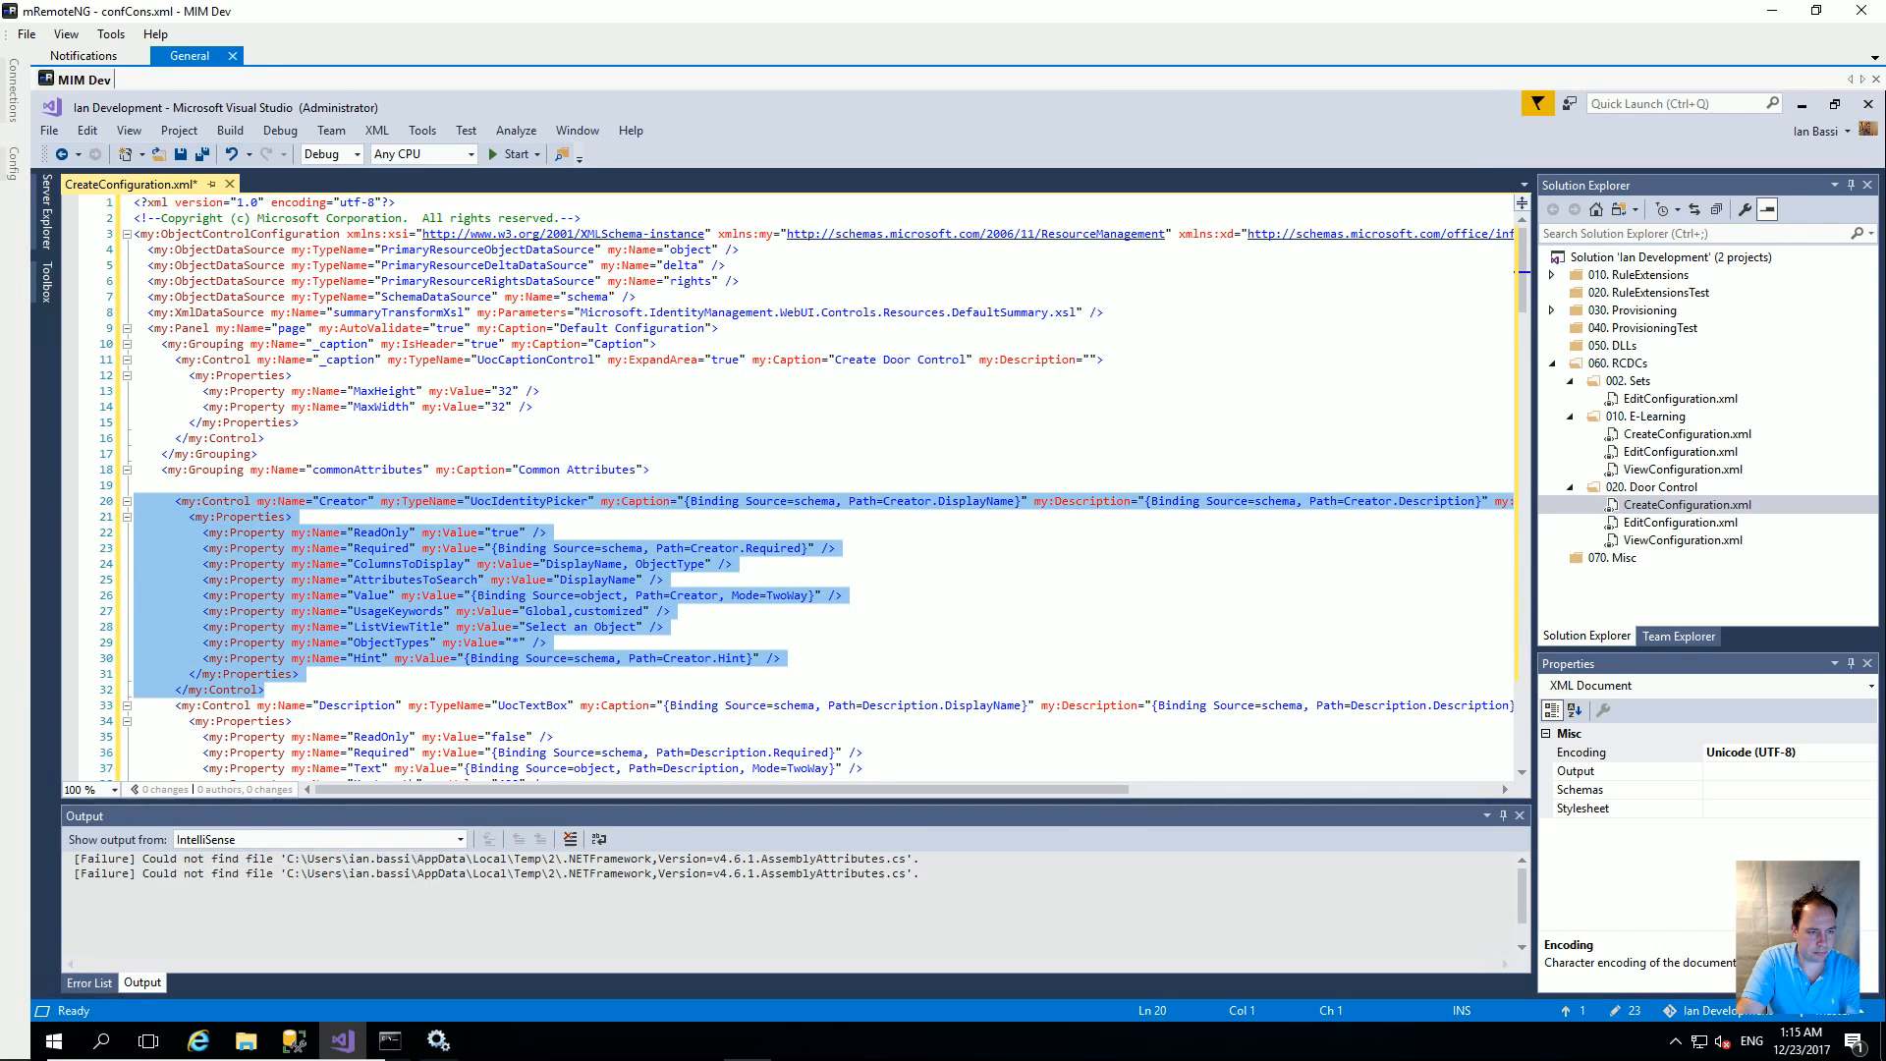
{"action": "key", "text": "Delete"}
{"action": "scroll", "coordinate": [220, 557], "scroll_direction": "down", "scroll_amount": 3}
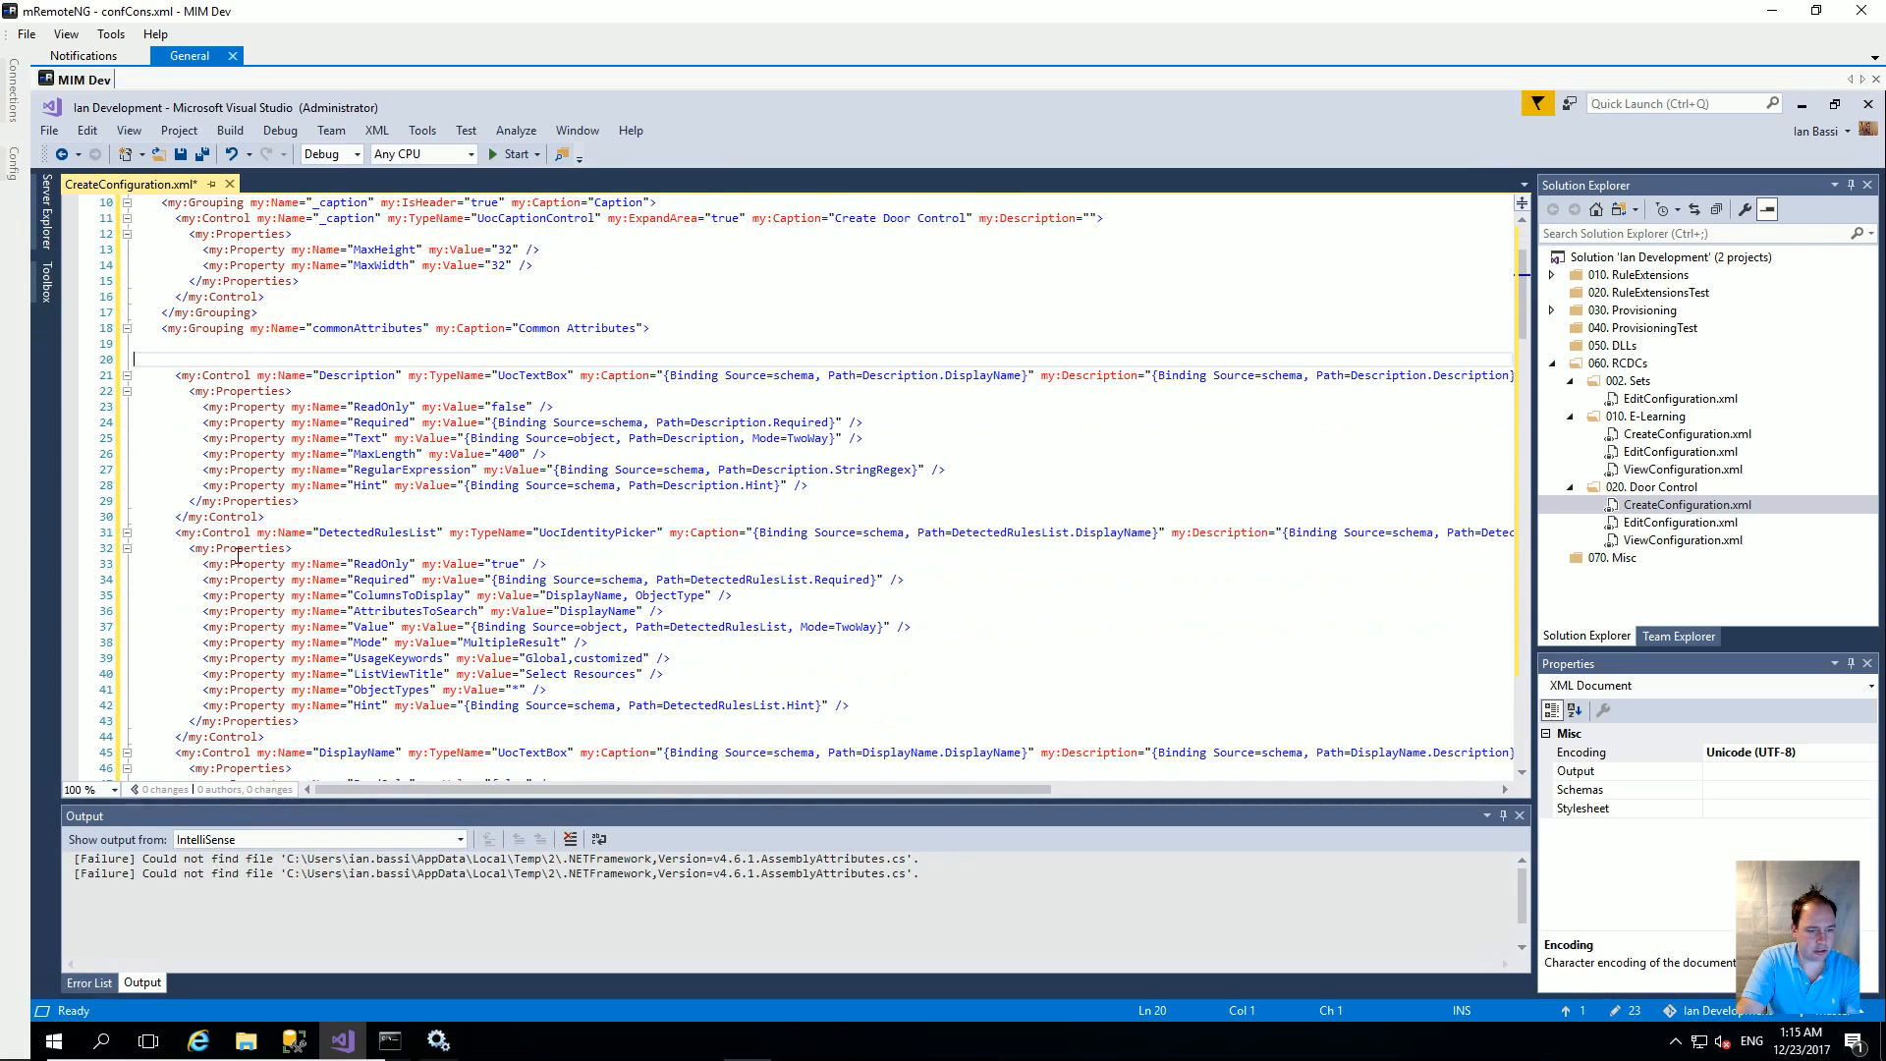
{"action": "left_click_drag", "start_coordinate": [275, 736], "coordinate": [123, 547]}
{"action": "key", "text": "Delete"}
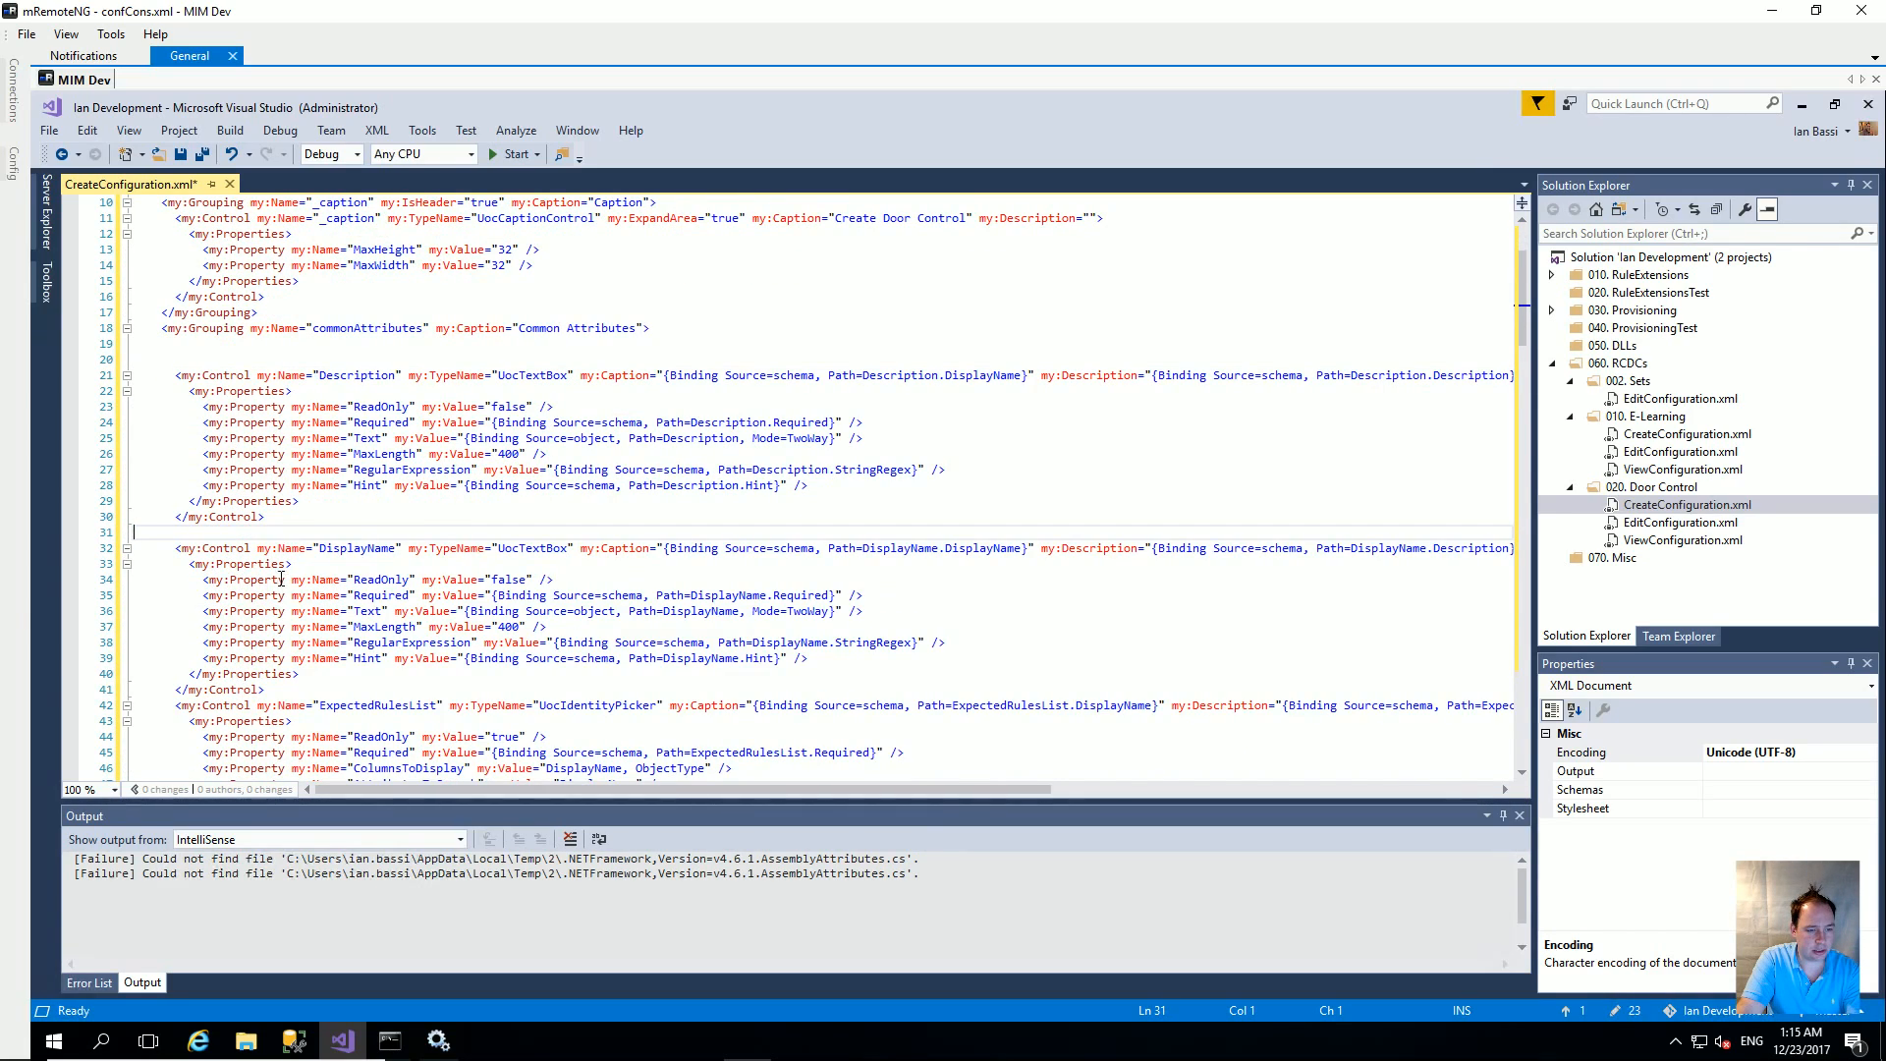
Step: Move DisplayName up and delete the ExpectedRulesList, ExpirationTime, Locale and MVObjectID controls
{"action": "left_click_drag", "start_coordinate": [260, 688], "coordinate": [214, 345]}
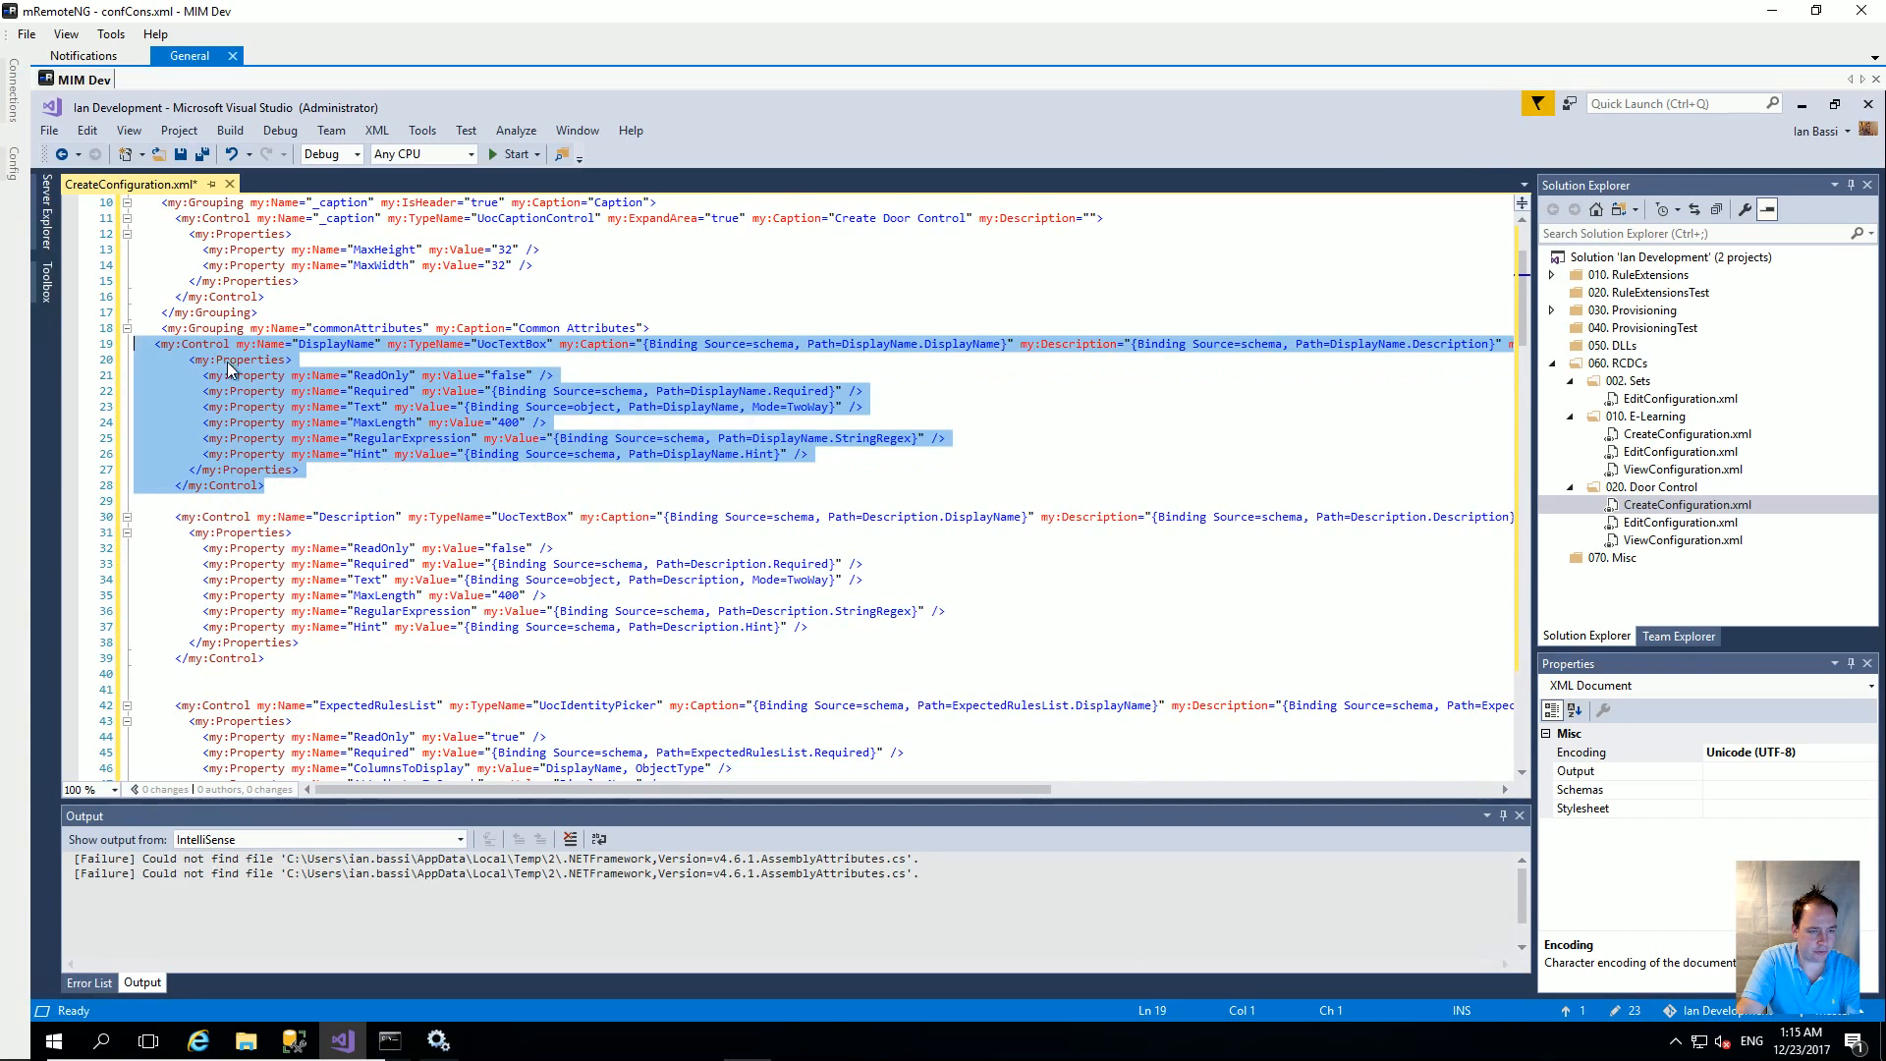
{"action": "left_click", "coordinate": [207, 504]}
{"action": "scroll", "coordinate": [303, 610], "scroll_direction": "down", "scroll_amount": 3}
{"action": "left_click_drag", "start_coordinate": [280, 765], "coordinate": [135, 548]}
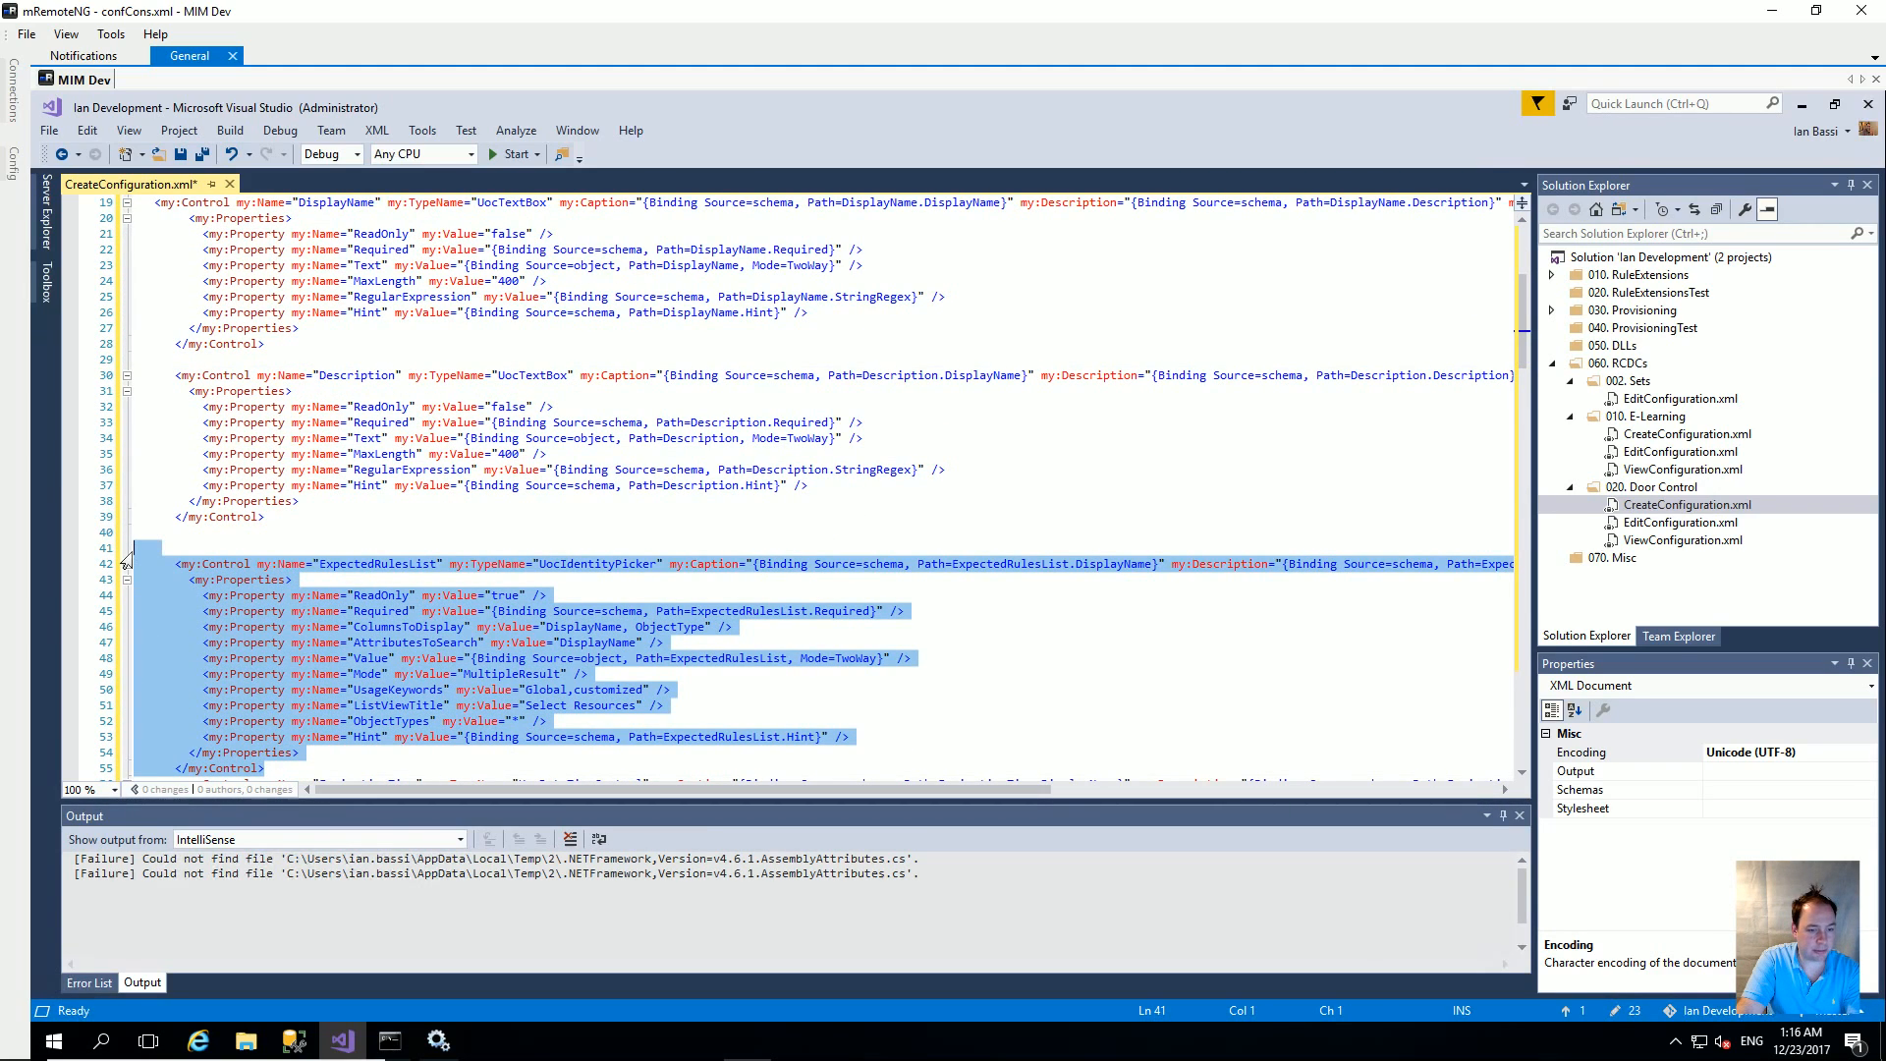
{"action": "key", "text": "Delete"}
{"action": "left_click_drag", "start_coordinate": [295, 674], "coordinate": [134, 548]}
{"action": "key", "text": "Delete"}
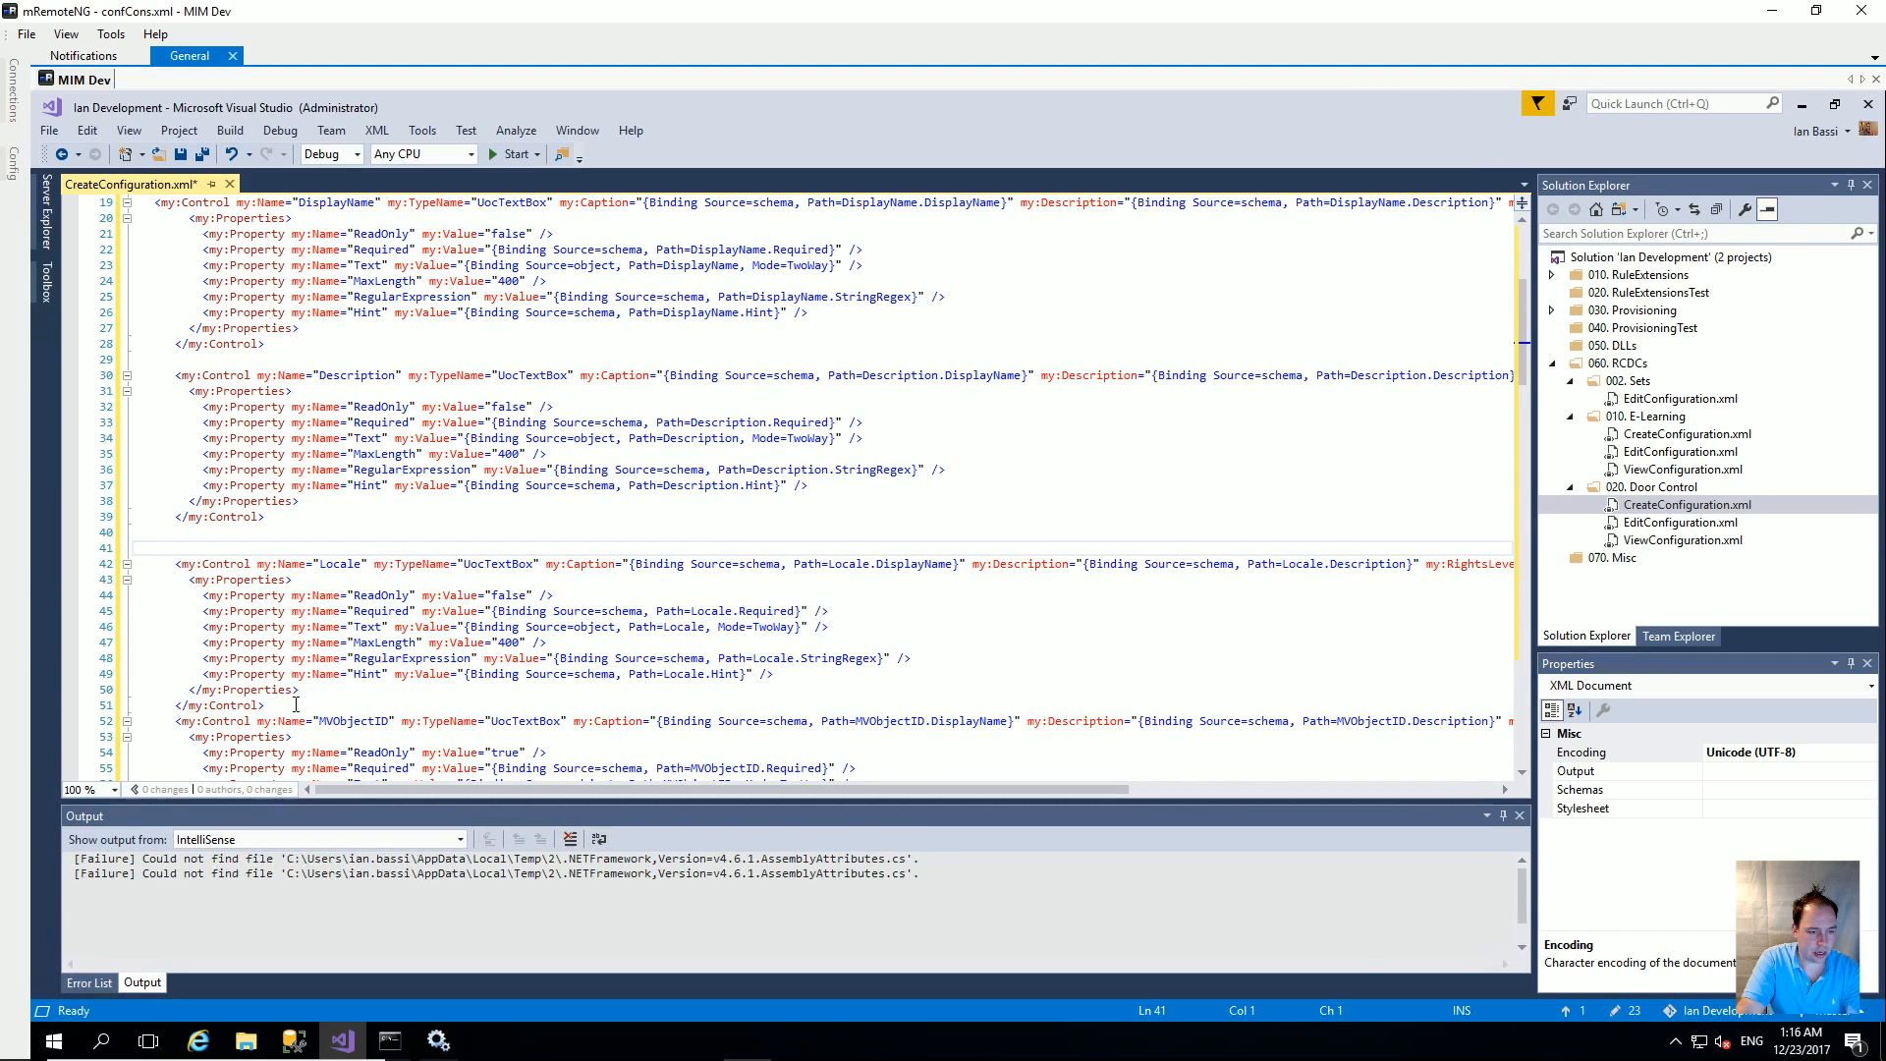
{"action": "left_click_drag", "start_coordinate": [272, 702], "coordinate": [135, 563]}
{"action": "key", "text": "Delete"}
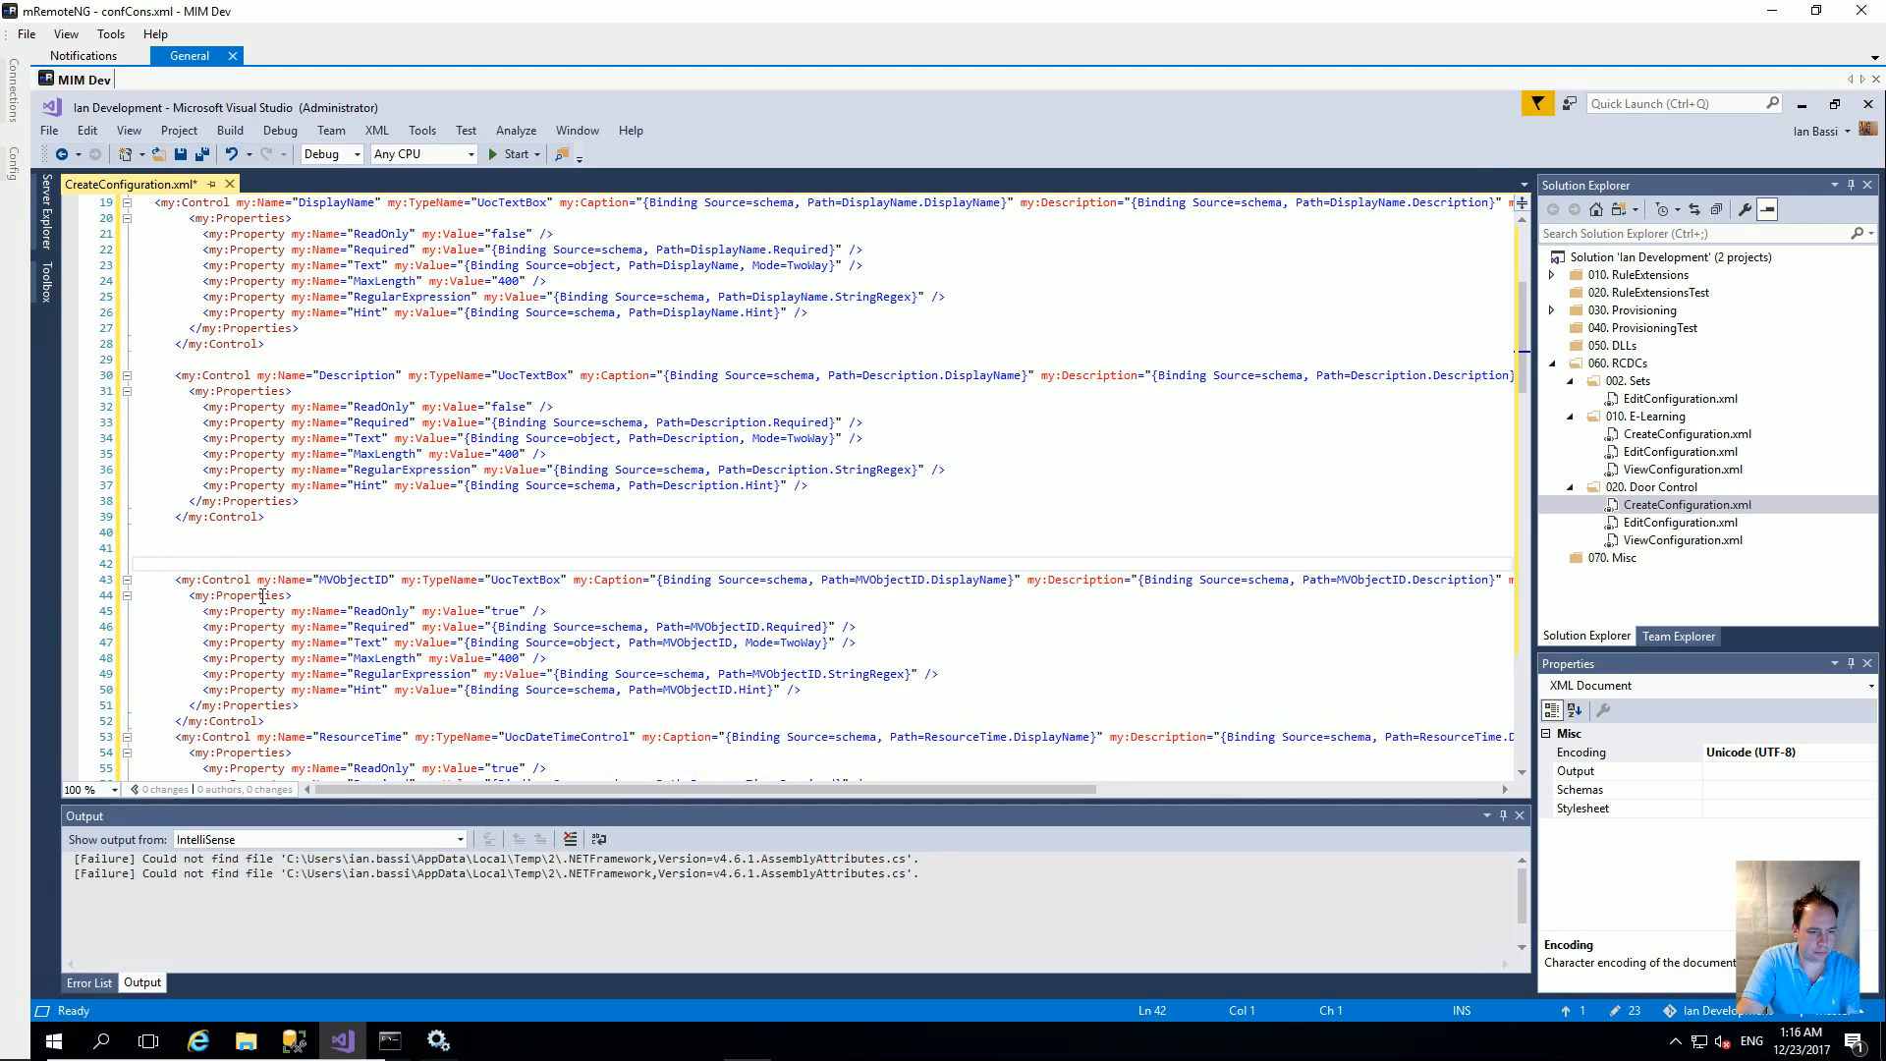
{"action": "left_click_drag", "start_coordinate": [276, 720], "coordinate": [134, 563]}
{"action": "key", "text": "Delete"}
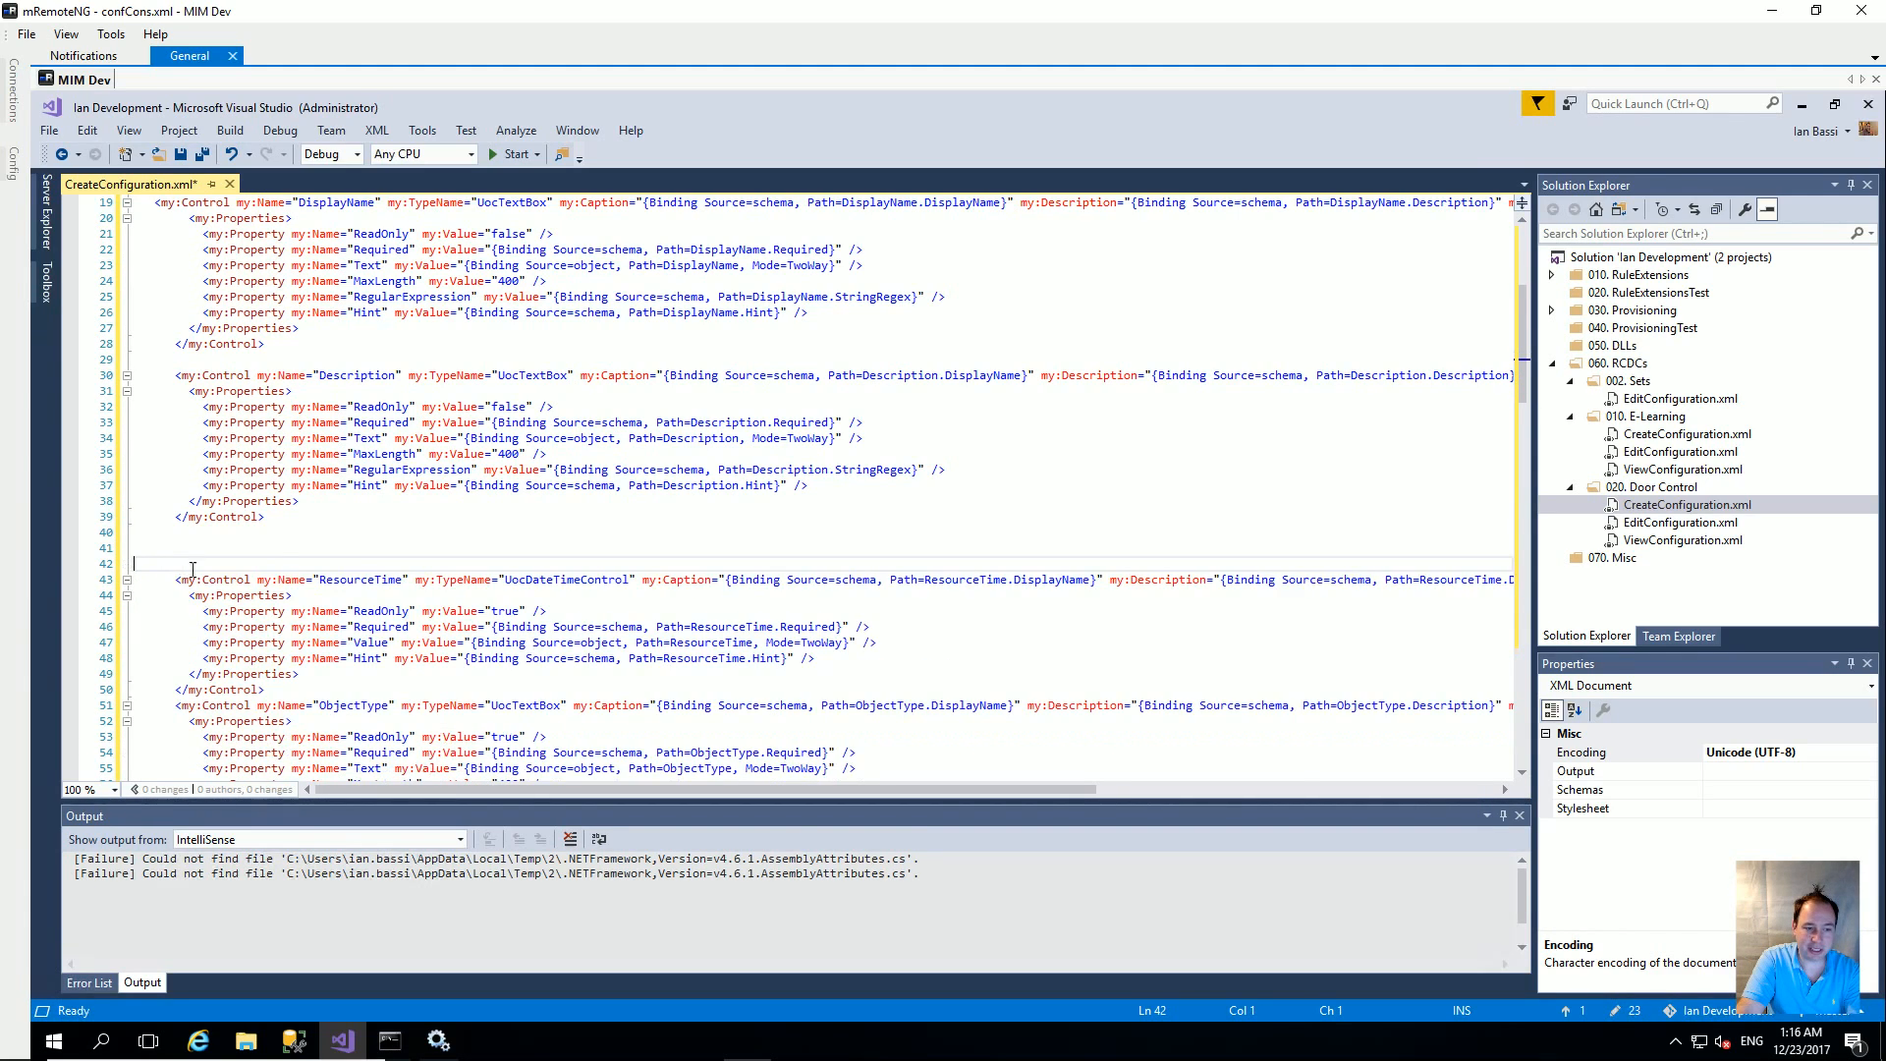
Step: Delete the ResourceTime and ObjectType controls and the blank lines after Description
{"action": "scroll", "coordinate": [278, 603], "scroll_direction": "down", "scroll_amount": 1}
{"action": "left_click_drag", "start_coordinate": [295, 650], "coordinate": [134, 521]}
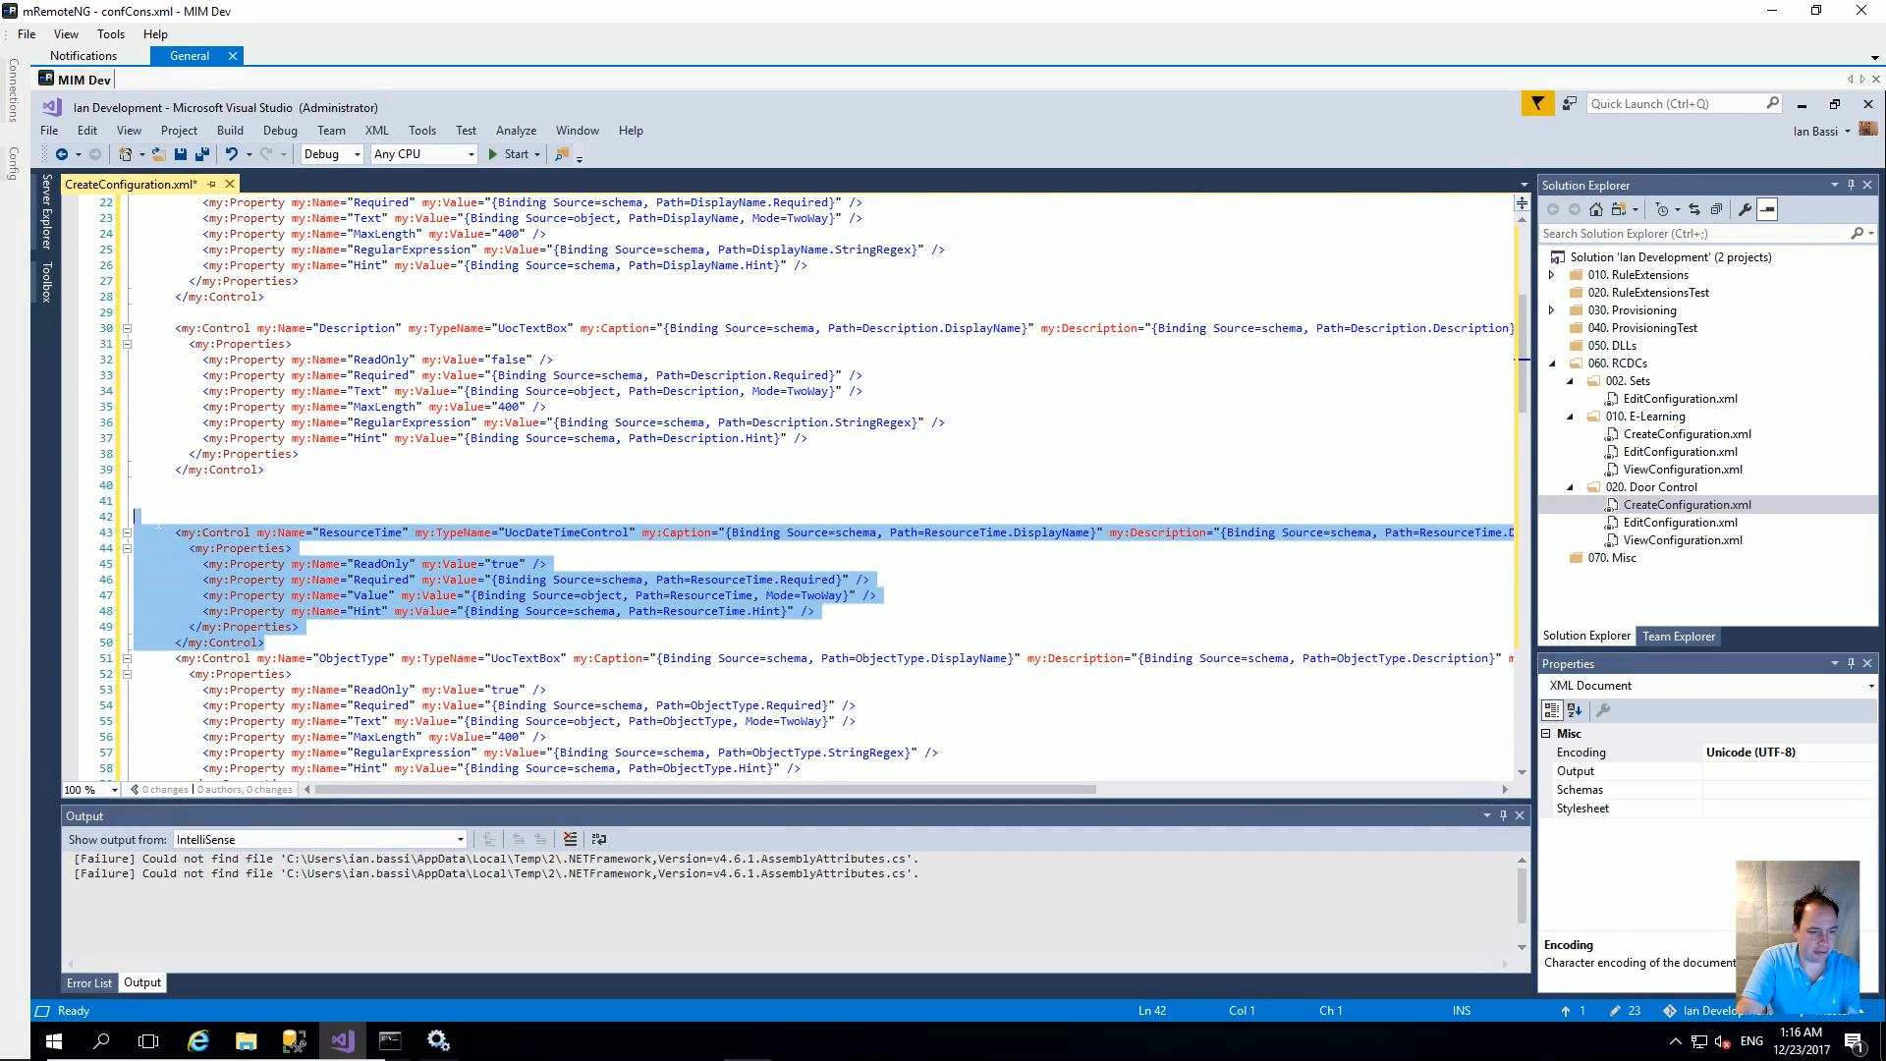
{"action": "key", "text": "Delete"}
{"action": "left_click_drag", "start_coordinate": [294, 674], "coordinate": [134, 521]}
{"action": "key", "text": "Delete"}
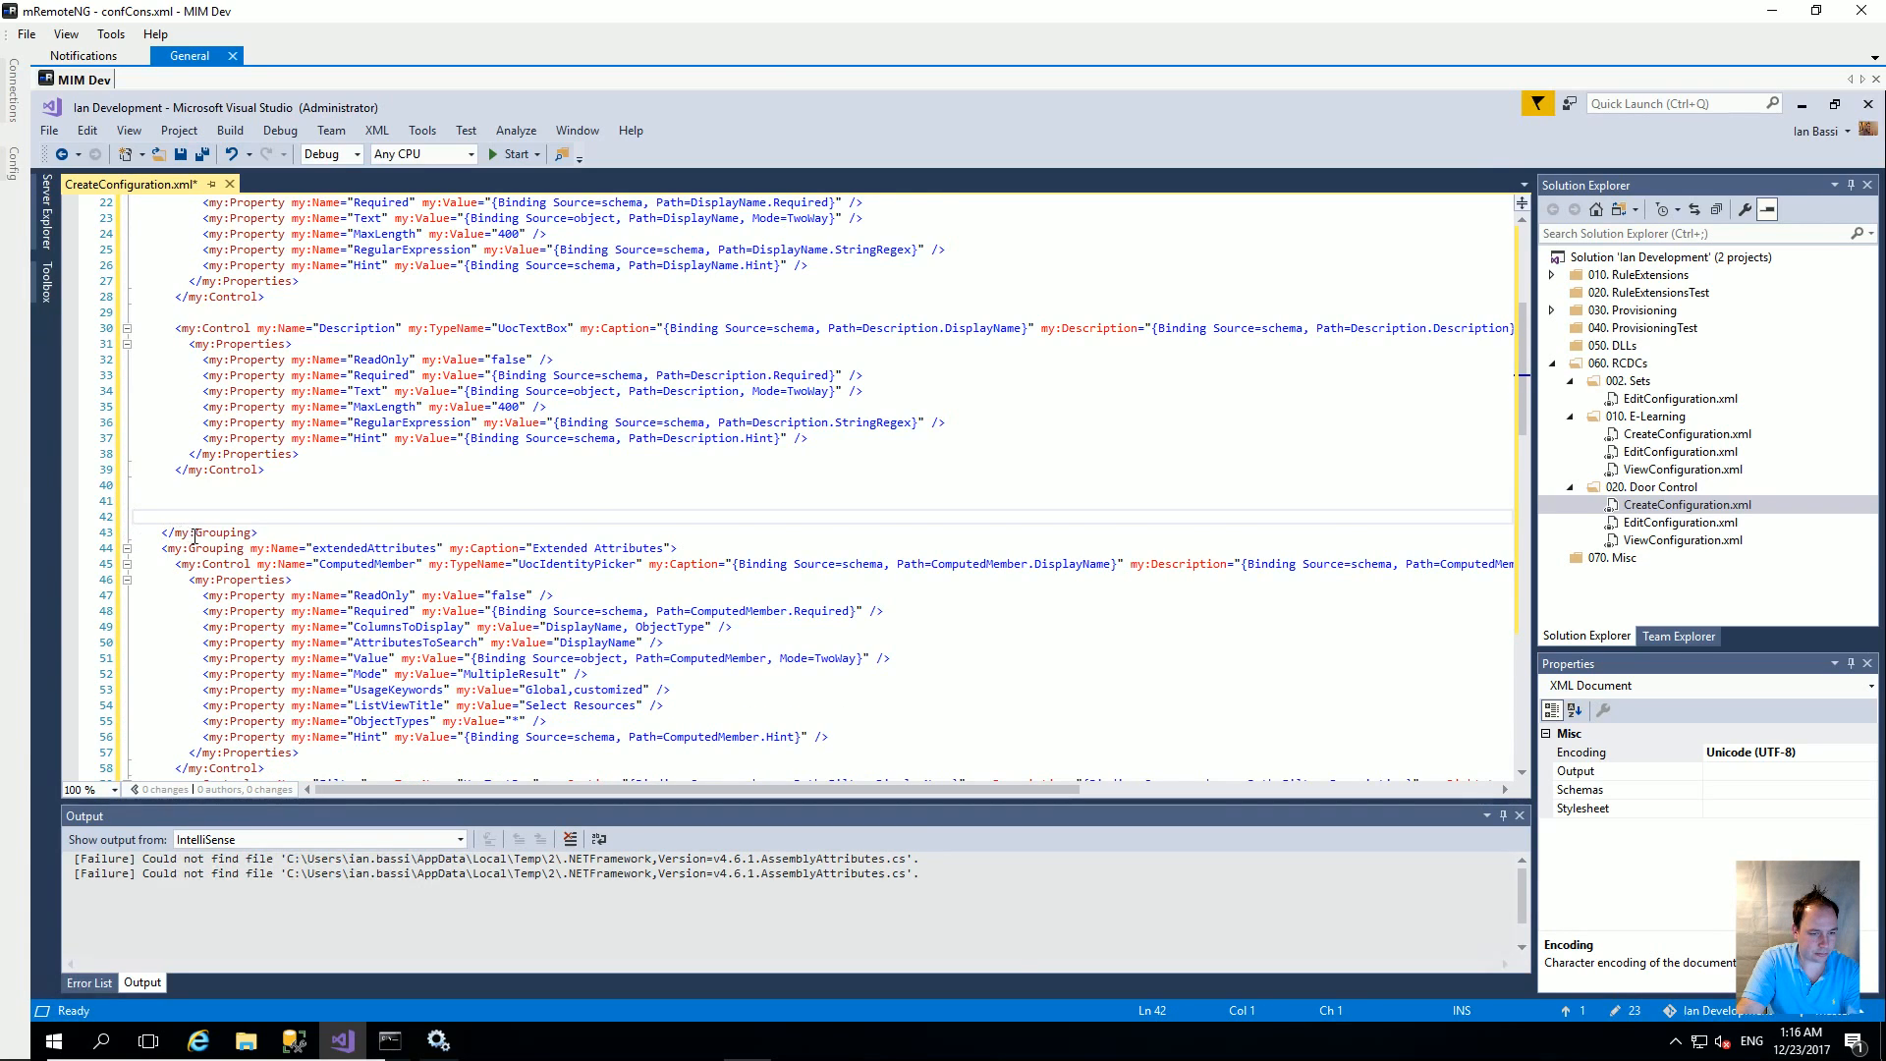
{"action": "scroll", "coordinate": [211, 532], "scroll_direction": "down", "scroll_amount": 1}
{"action": "key", "text": "BackSpace"}
{"action": "key", "text": "BackSpace"}
{"action": "key", "text": "BackSpace"}
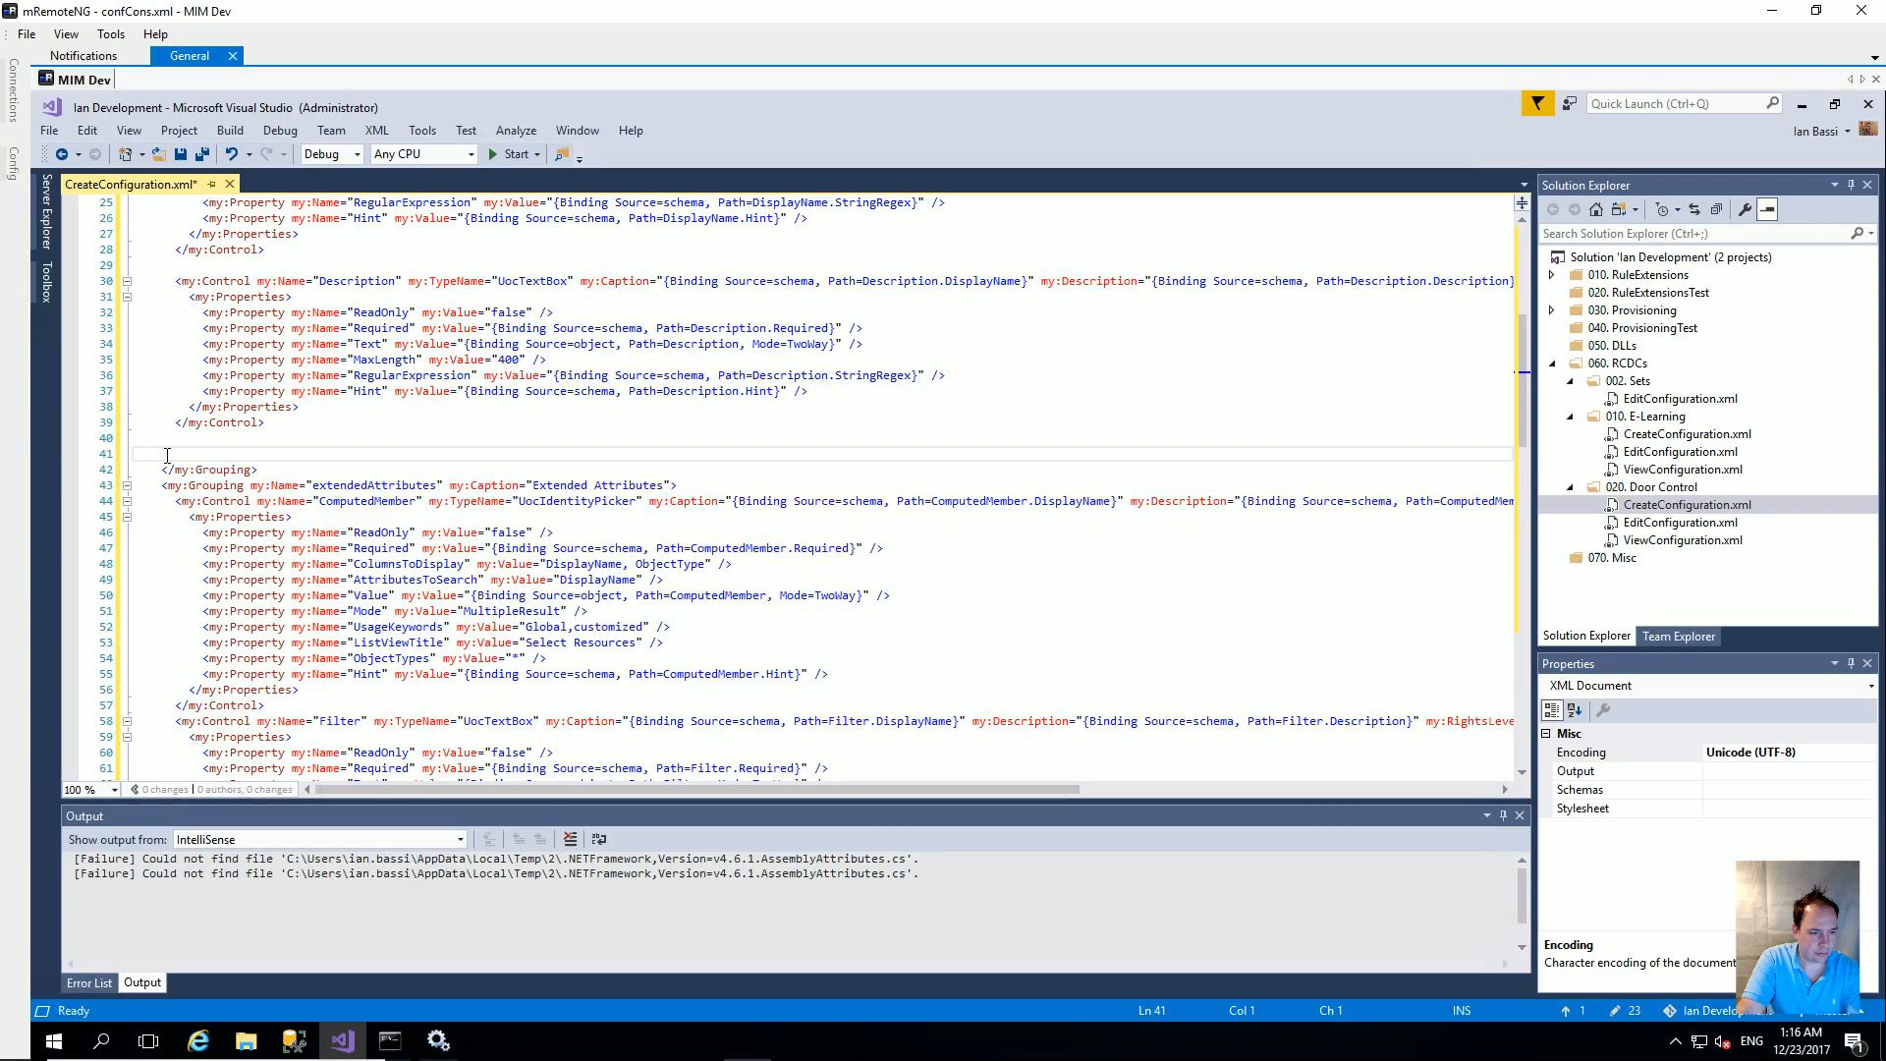
Step: Cut the xRoomControl block and paste it on the empty line after DisplayName
{"action": "scroll", "coordinate": [348, 602], "scroll_direction": "down", "scroll_amount": 2}
{"action": "scroll", "coordinate": [349, 601], "scroll_direction": "down", "scroll_amount": 9}
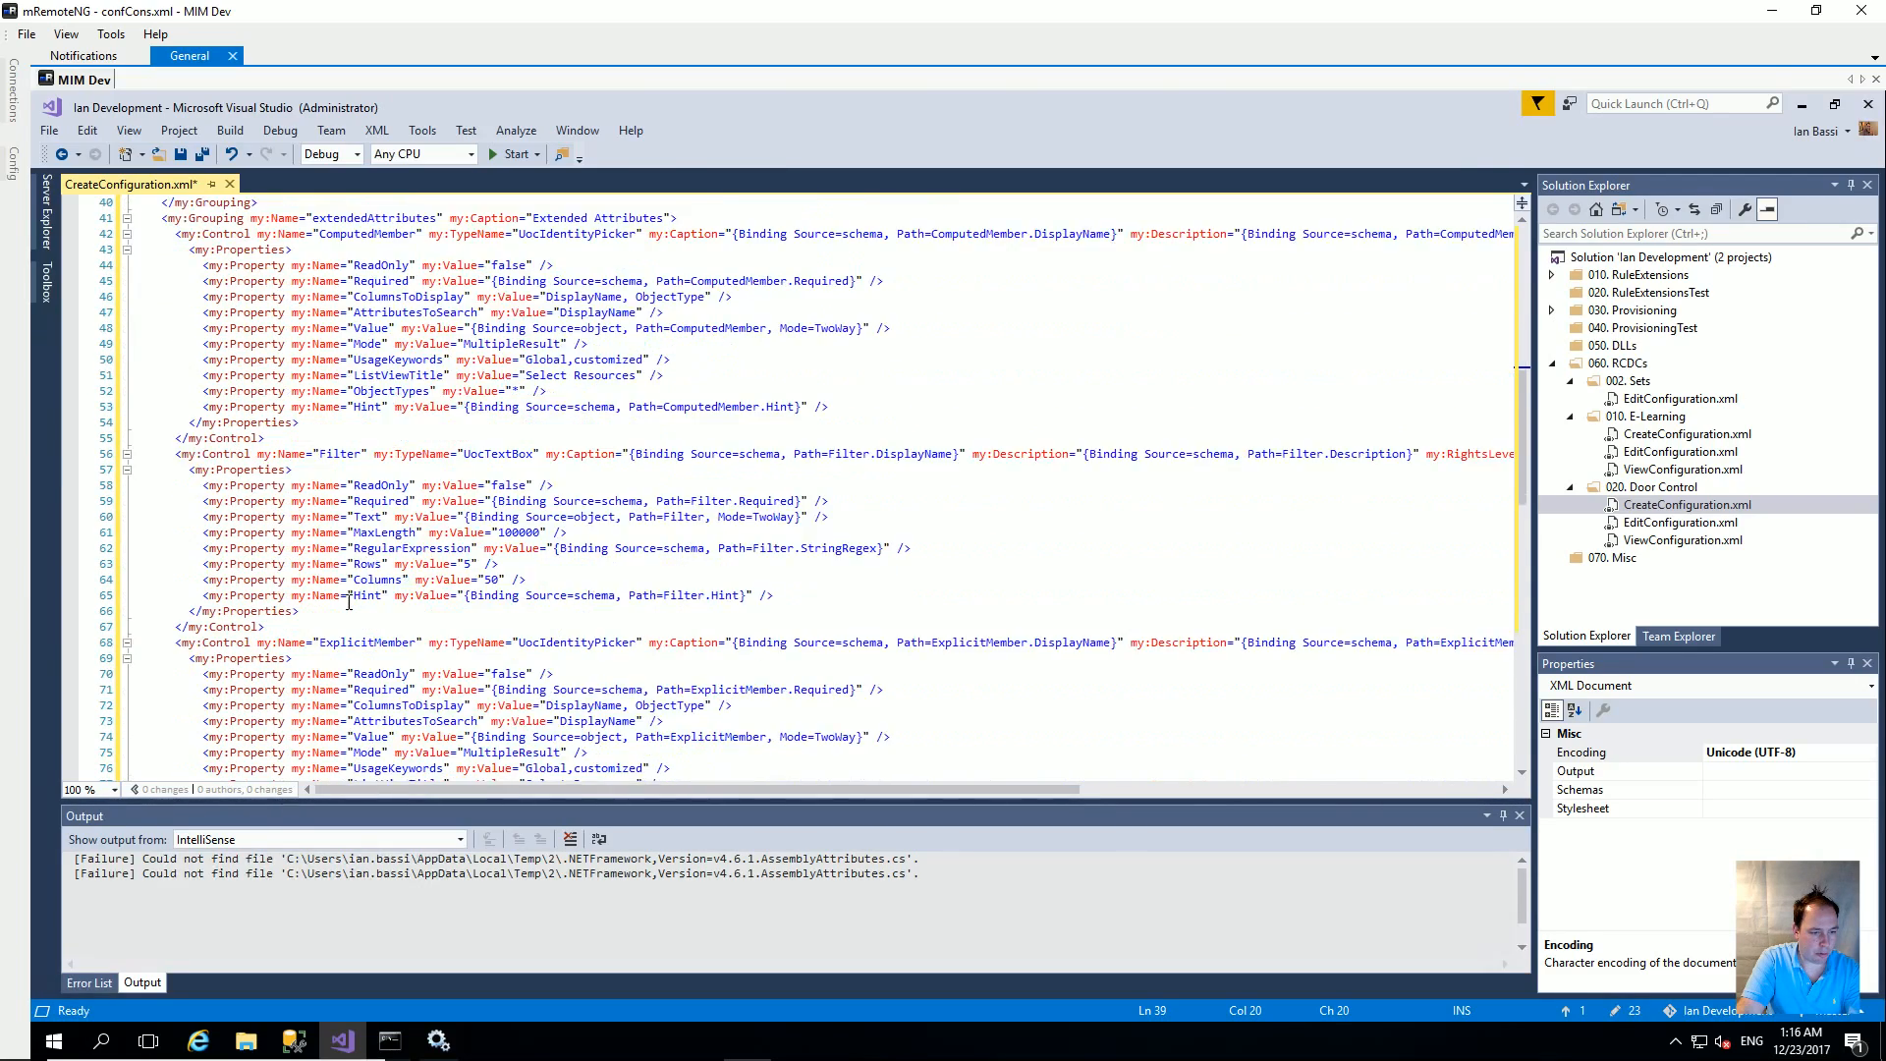
{"action": "mouse_move", "coordinate": [170, 579]}
{"action": "left_mouse_down"}
{"action": "mouse_move", "coordinate": [285, 611]}
{"action": "mouse_move", "coordinate": [299, 705]}
{"action": "mouse_move", "coordinate": [263, 721]}
{"action": "mouse_move", "coordinate": [159, 583]}
{"action": "left_mouse_up"}
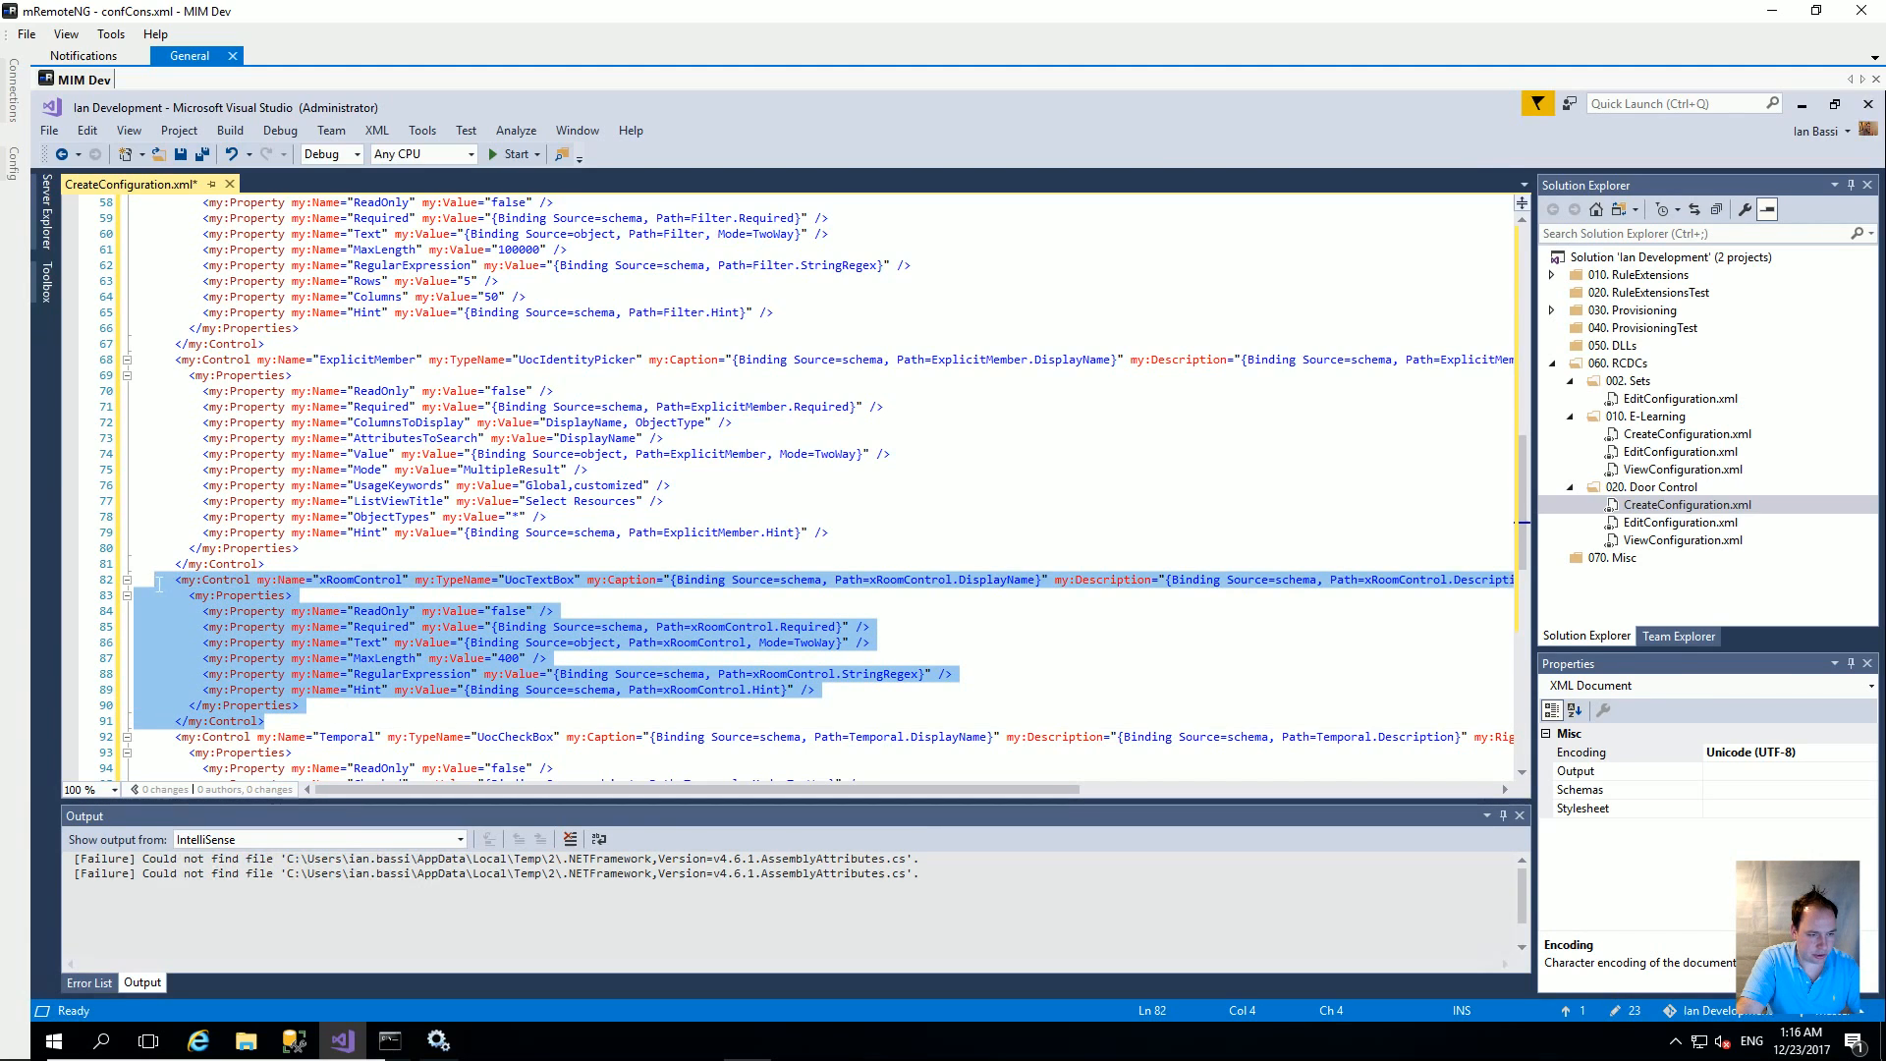
{"action": "key", "text": "Delete"}
{"action": "scroll", "coordinate": [426, 567], "scroll_direction": "up", "scroll_amount": 5}
{"action": "scroll", "coordinate": [427, 567], "scroll_direction": "up", "scroll_amount": 14}
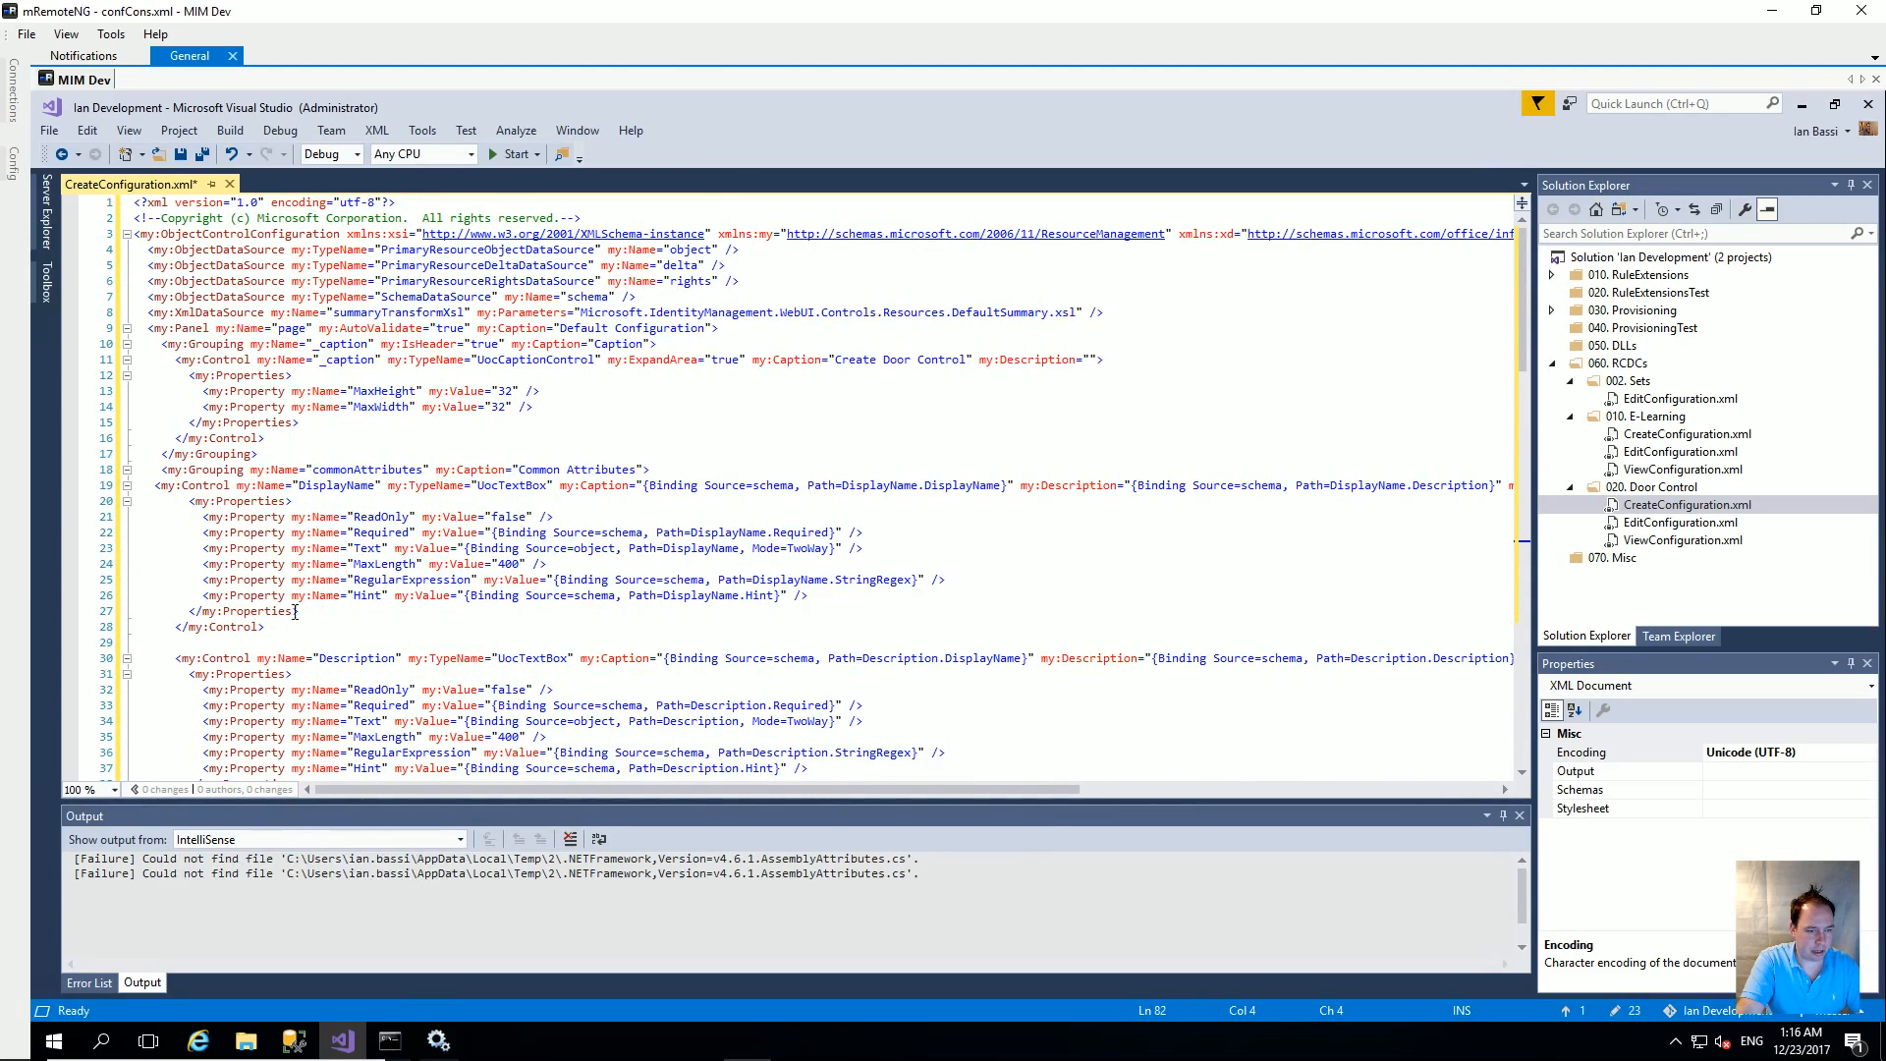
{"action": "left_click", "coordinate": [243, 646]}
{"action": "key", "text": "ctrl+v"}
Step: Review the edited file and select the Extended Attributes caption text
{"action": "scroll", "coordinate": [364, 600], "scroll_direction": "down", "scroll_amount": 4}
{"action": "scroll", "coordinate": [364, 600], "scroll_direction": "down", "scroll_amount": 4}
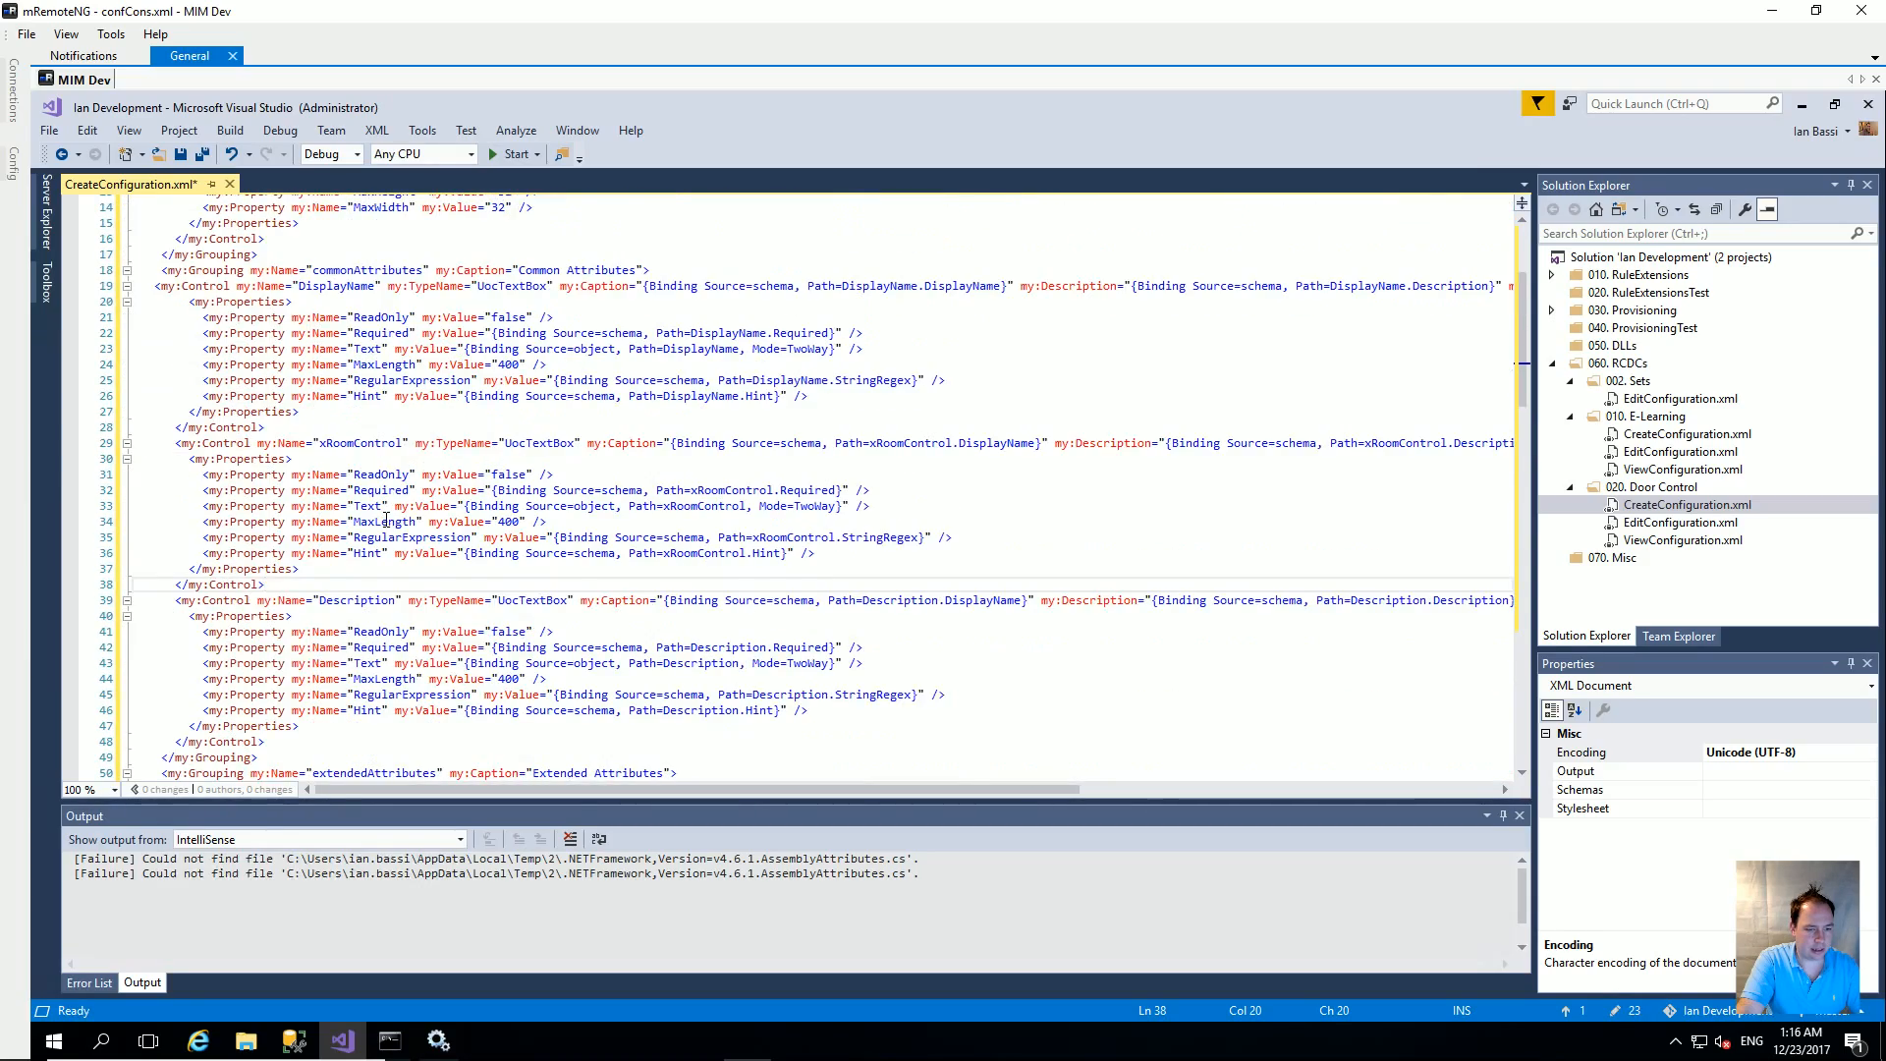
{"action": "scroll", "coordinate": [386, 521], "scroll_direction": "up", "scroll_amount": 1}
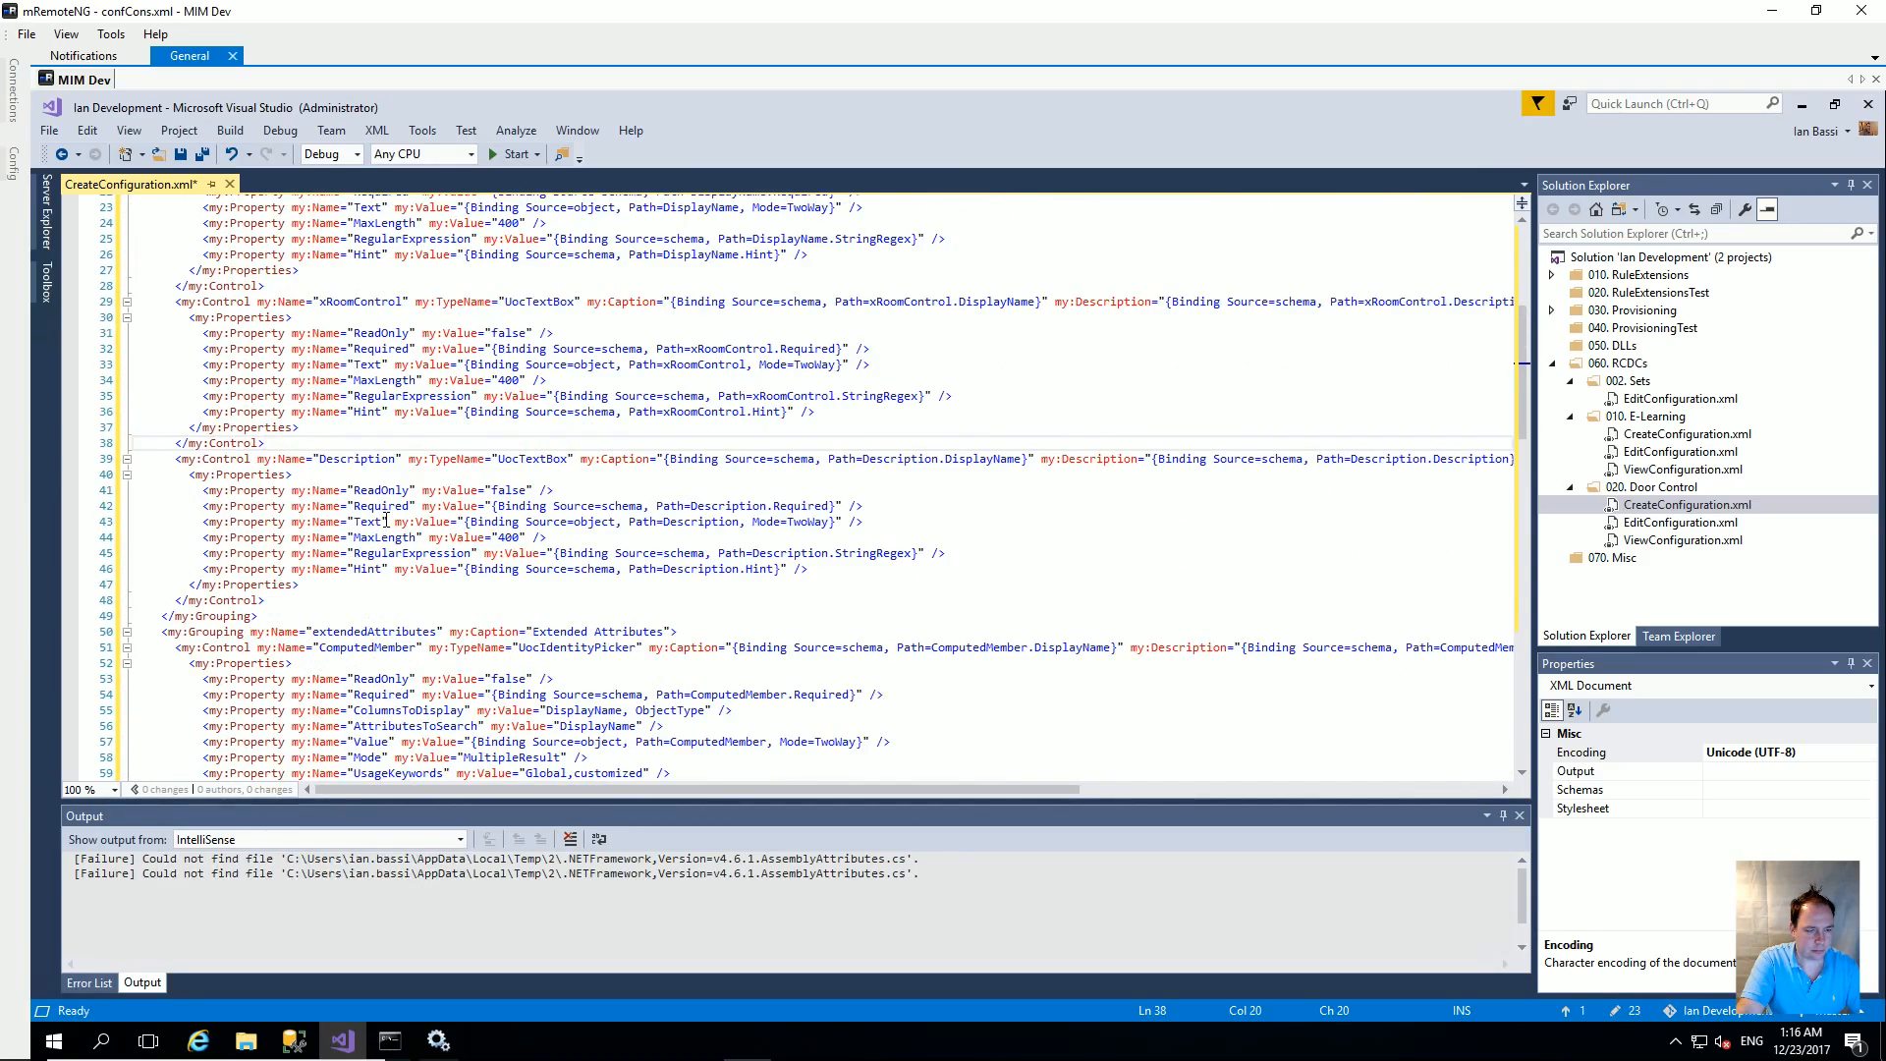
{"action": "scroll", "coordinate": [386, 521], "scroll_direction": "down", "scroll_amount": 18}
{"action": "scroll", "coordinate": [386, 520], "scroll_direction": "up", "scroll_amount": 11}
{"action": "scroll", "coordinate": [386, 520], "scroll_direction": "up", "scroll_amount": 4}
{"action": "left_click_drag", "start_coordinate": [533, 491], "coordinate": [657, 491]}
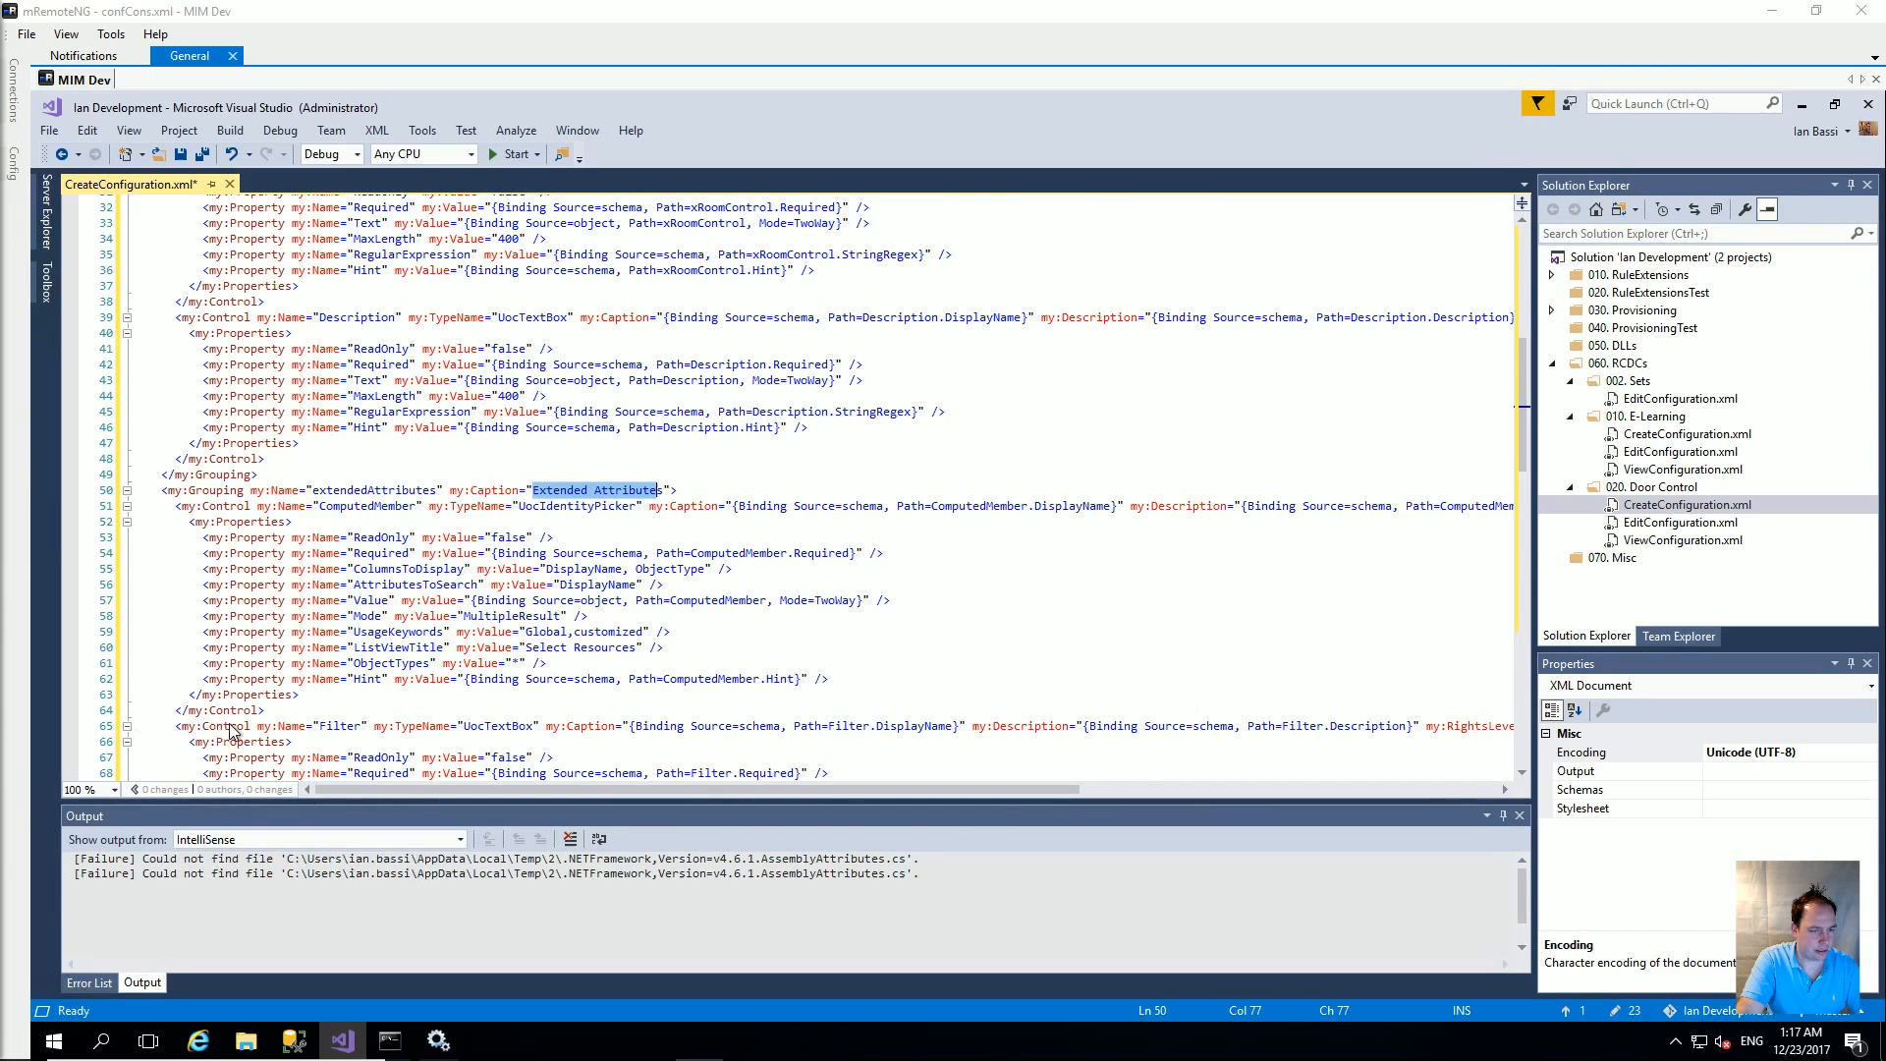
Step: Fold the extendedAttributes grouping and replace it with the pasted Filter and ManualMembers grouping XML
{"action": "left_click", "coordinate": [366, 524]}
{"action": "left_click", "coordinate": [127, 491]}
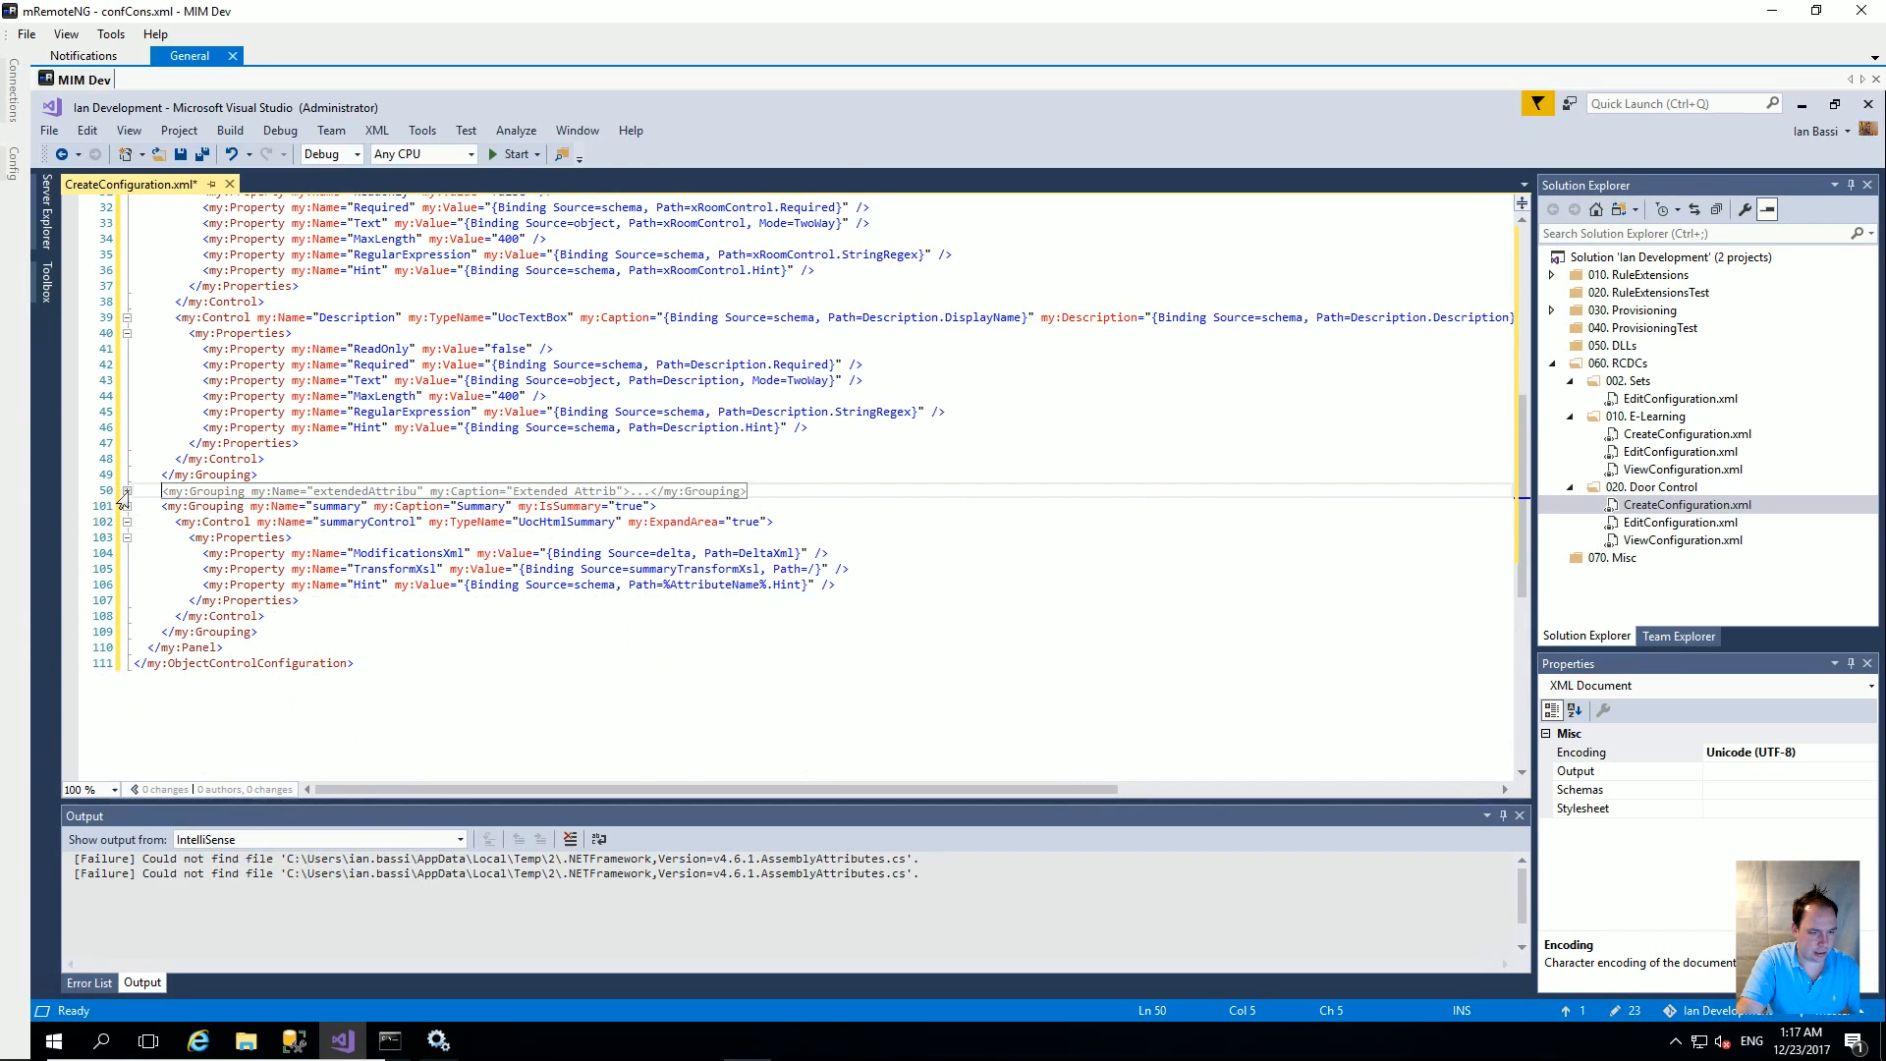
{"action": "key", "text": "End"}
{"action": "key", "text": "shift+Home"}
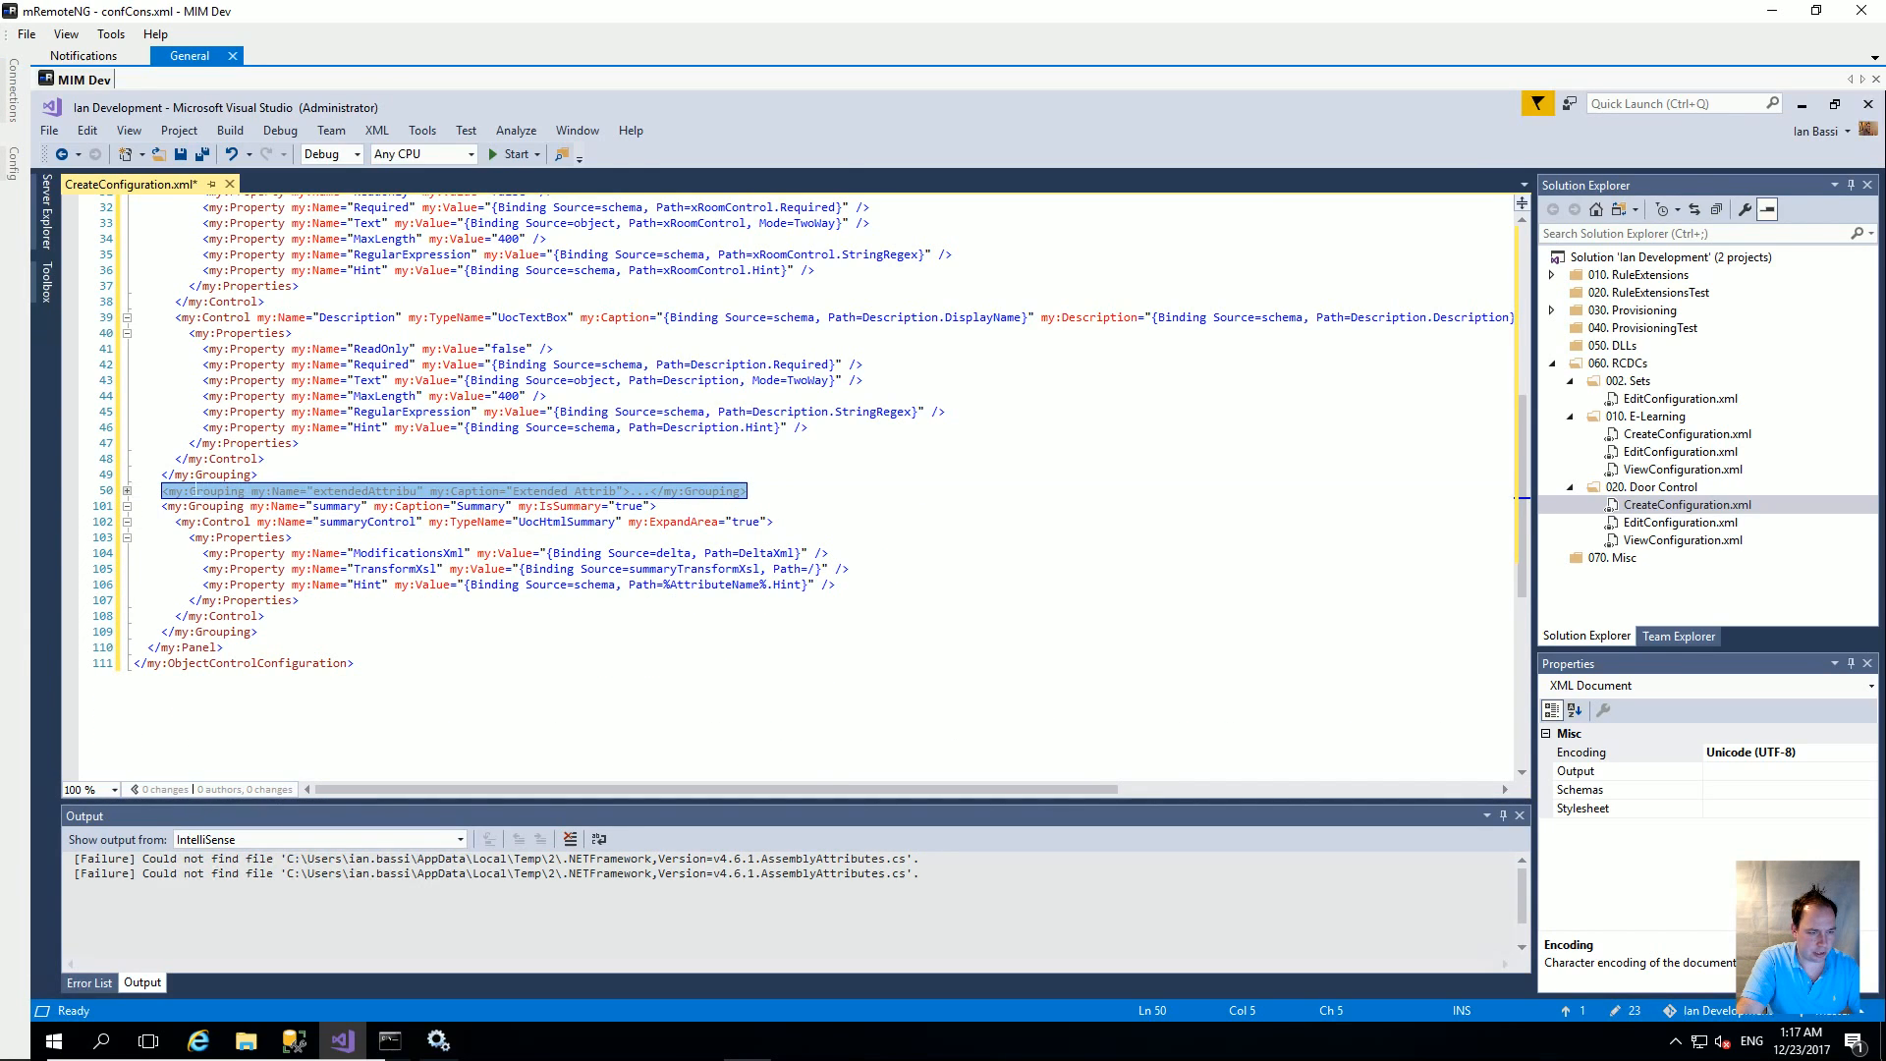
{"action": "type", "text": "<my:Grouping my:Name=\"extendedAttributes\" my:Caption=\"Filter\">       <my:Control my:Name=\"ComplexFilterBuilderLabel\" my:TypeName=\"UocLabel\" my:ExpandArea=\"true\">         <my:Properties>           <my:Property my:Name=\"Text\" my:Value=\"Use this filter to select users who require this course\"/>         </my:Properties>       </my:Control>       <my:Control my:Name=\"ComplexFilterBuilder\" my:TypeName=\"UocFilterBuilder\" my:RightsLevel=\"{Binding Source=rights, Path=Filter}\" my:ExpandArea=\"true\">         <my:Properties>           <my:Property my:Name=\"PermittedObjectTypes\" my:Value=\"Person\" />           <my:Property my:Name=\"Value\" my:Value=\"{Binding Source=object, Path=Filter, Mode=TwoWay}\" />           <my:Property my:Name=\"Required\" my:Value=\"{Binding Source=schema, Path=Filter.Required, Mode=OneWay}\" />         </my:Properties>       </my:Control>       <my:Control my:Name=\"FilterBuilderwithpreview\" my:TypeName=\"UocListView\" my:ExpandArea=\"true\">         <my:Properties>           <my:Property my:Name=\"ColumnsToDisplay\" my:Value=\"DisplayName,ObjectType,AccountName\" />           <my:Property my:Name=\"EmptyResultText\" my:Value=\"There is no members according to the filter definition.\" />           <my:Property my:Name=\"PageSize\" my:Value=\"10\" />           <my:Property my:Name=\"ShowTitleBar\" my:Value=\"false\" />           <my:Property my:Name=\"ShowActionBar\" my:Value=\"false\" />           <my:Property my:Name=\"ShowPreview\" my:Value=\"false\" />           <my:Property my:Name=\"ShowSearchControl\" my:Value=\"false\" />           <my:Property my:Name=\"EnableSelection\" my:Value=\"false\" />           <my:Property my:Name=\"SingleSelection\" my:Value=\"false\" />           <my:Property my:Name=\"ItemClickBehavior\" my:Value=\" ModelessDialog \"/>           <my:Property my:Name=\"ListFilter\" my:Value=\"{Binding Source=object, Path=Filter}\" />         </my:Properties>       </my:Control>     </my:Grouping>     <my:Grouping my:Name=\"ManualMembers\" my:Caption=\"Manually Managed\">"}
{"action": "scroll", "coordinate": [289, 487], "scroll_direction": "up", "scroll_amount": 5}
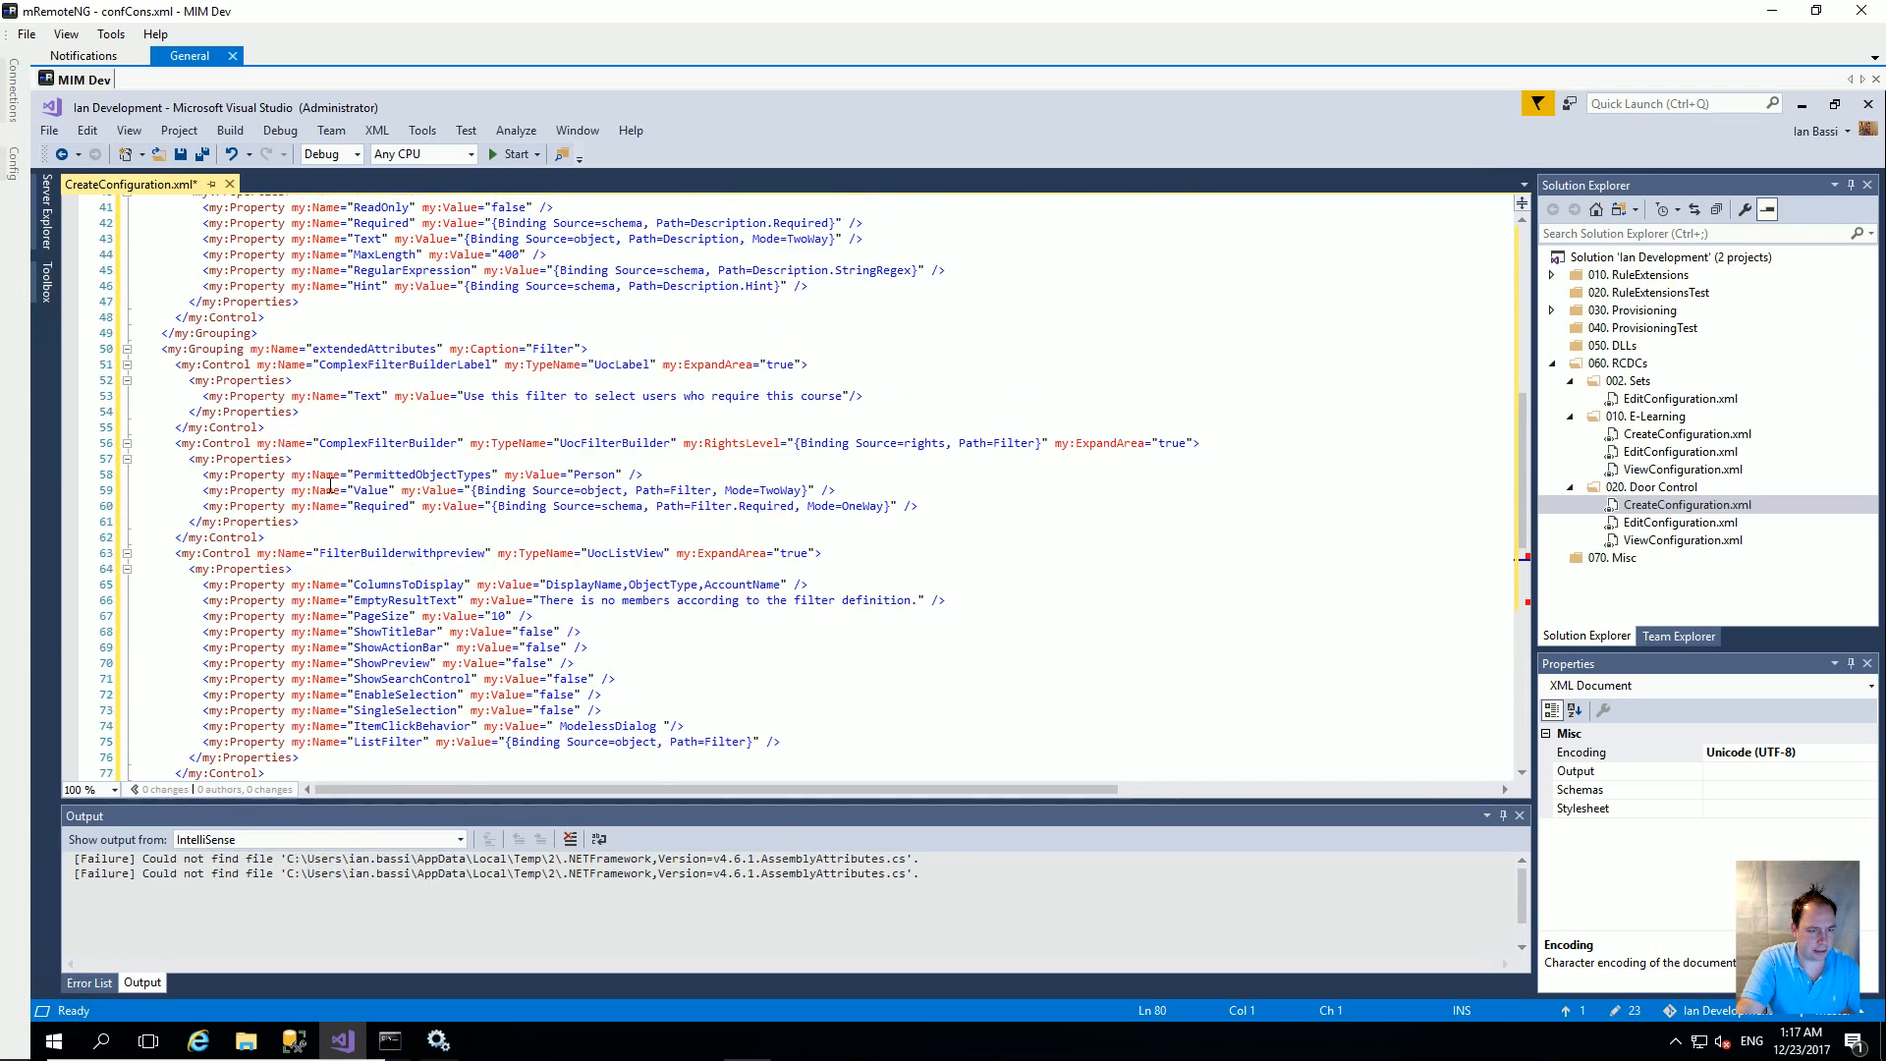
{"action": "scroll", "coordinate": [381, 518], "scroll_direction": "down", "scroll_amount": 1}
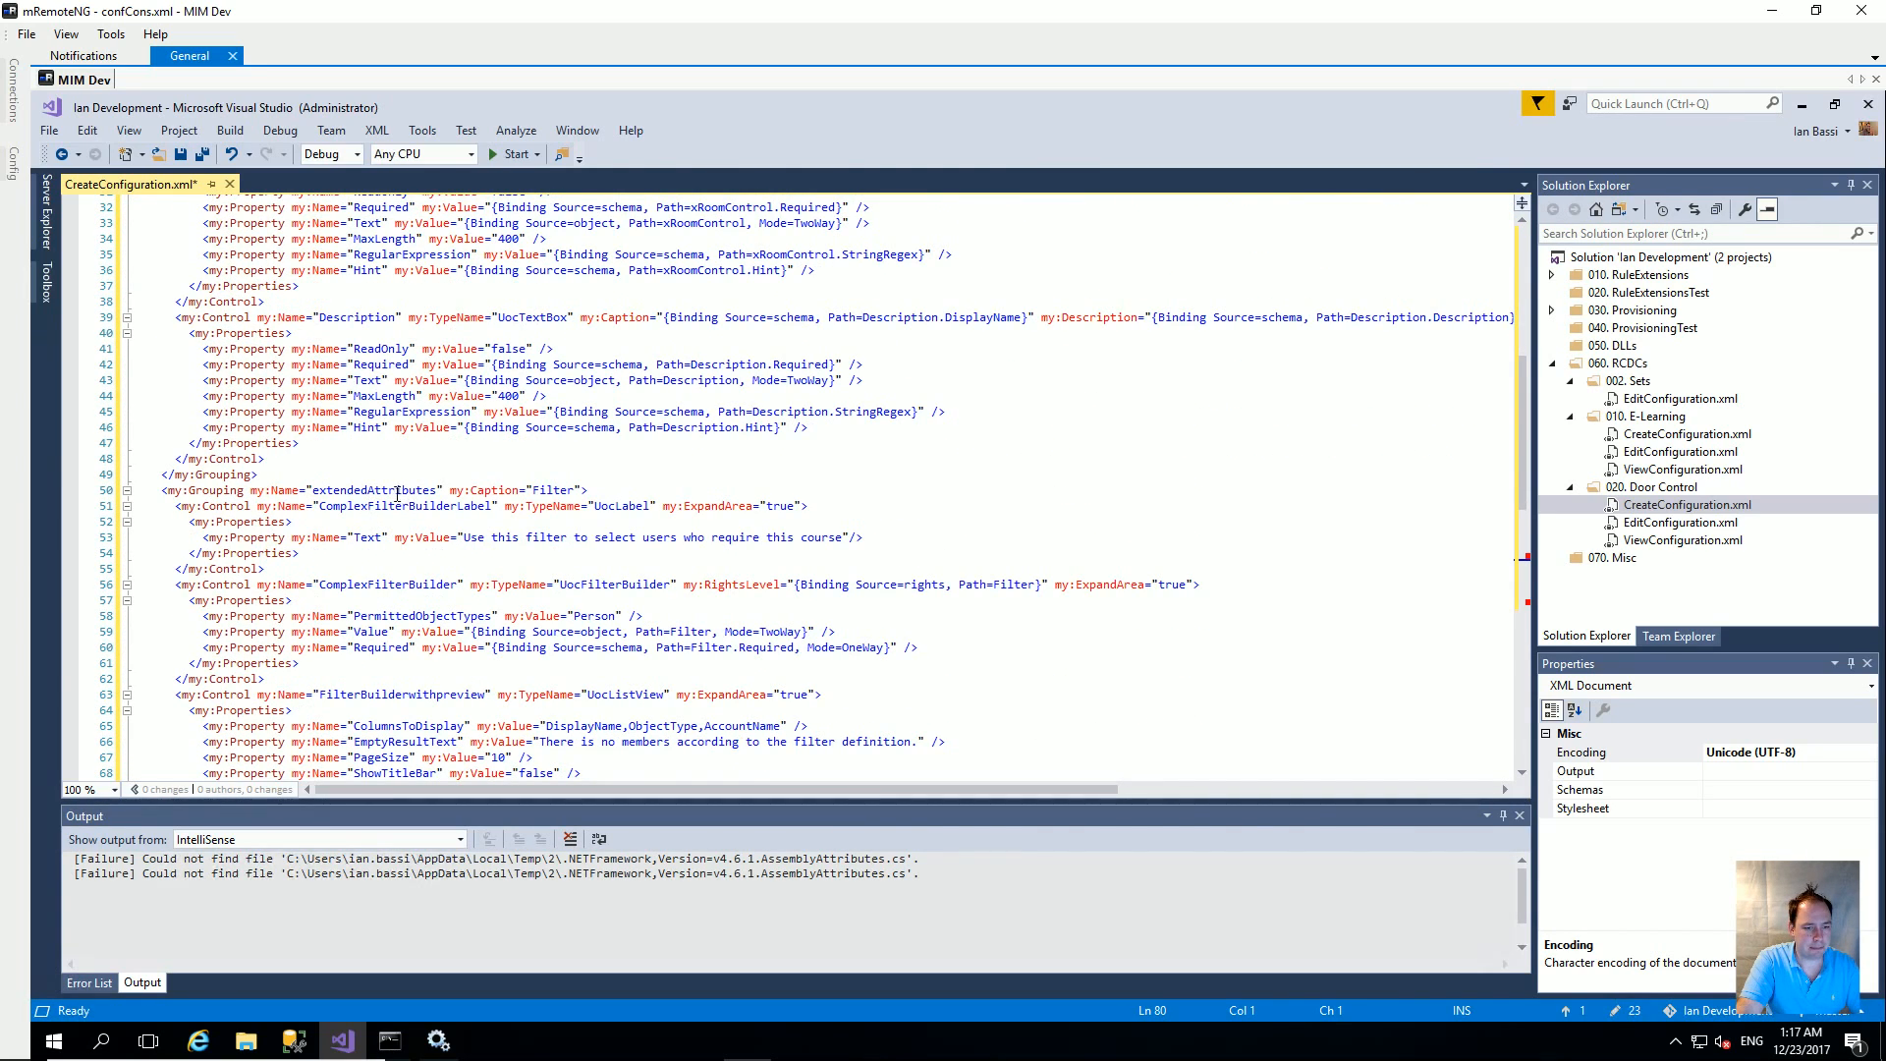
{"action": "scroll", "coordinate": [384, 496], "scroll_direction": "down", "scroll_amount": 1}
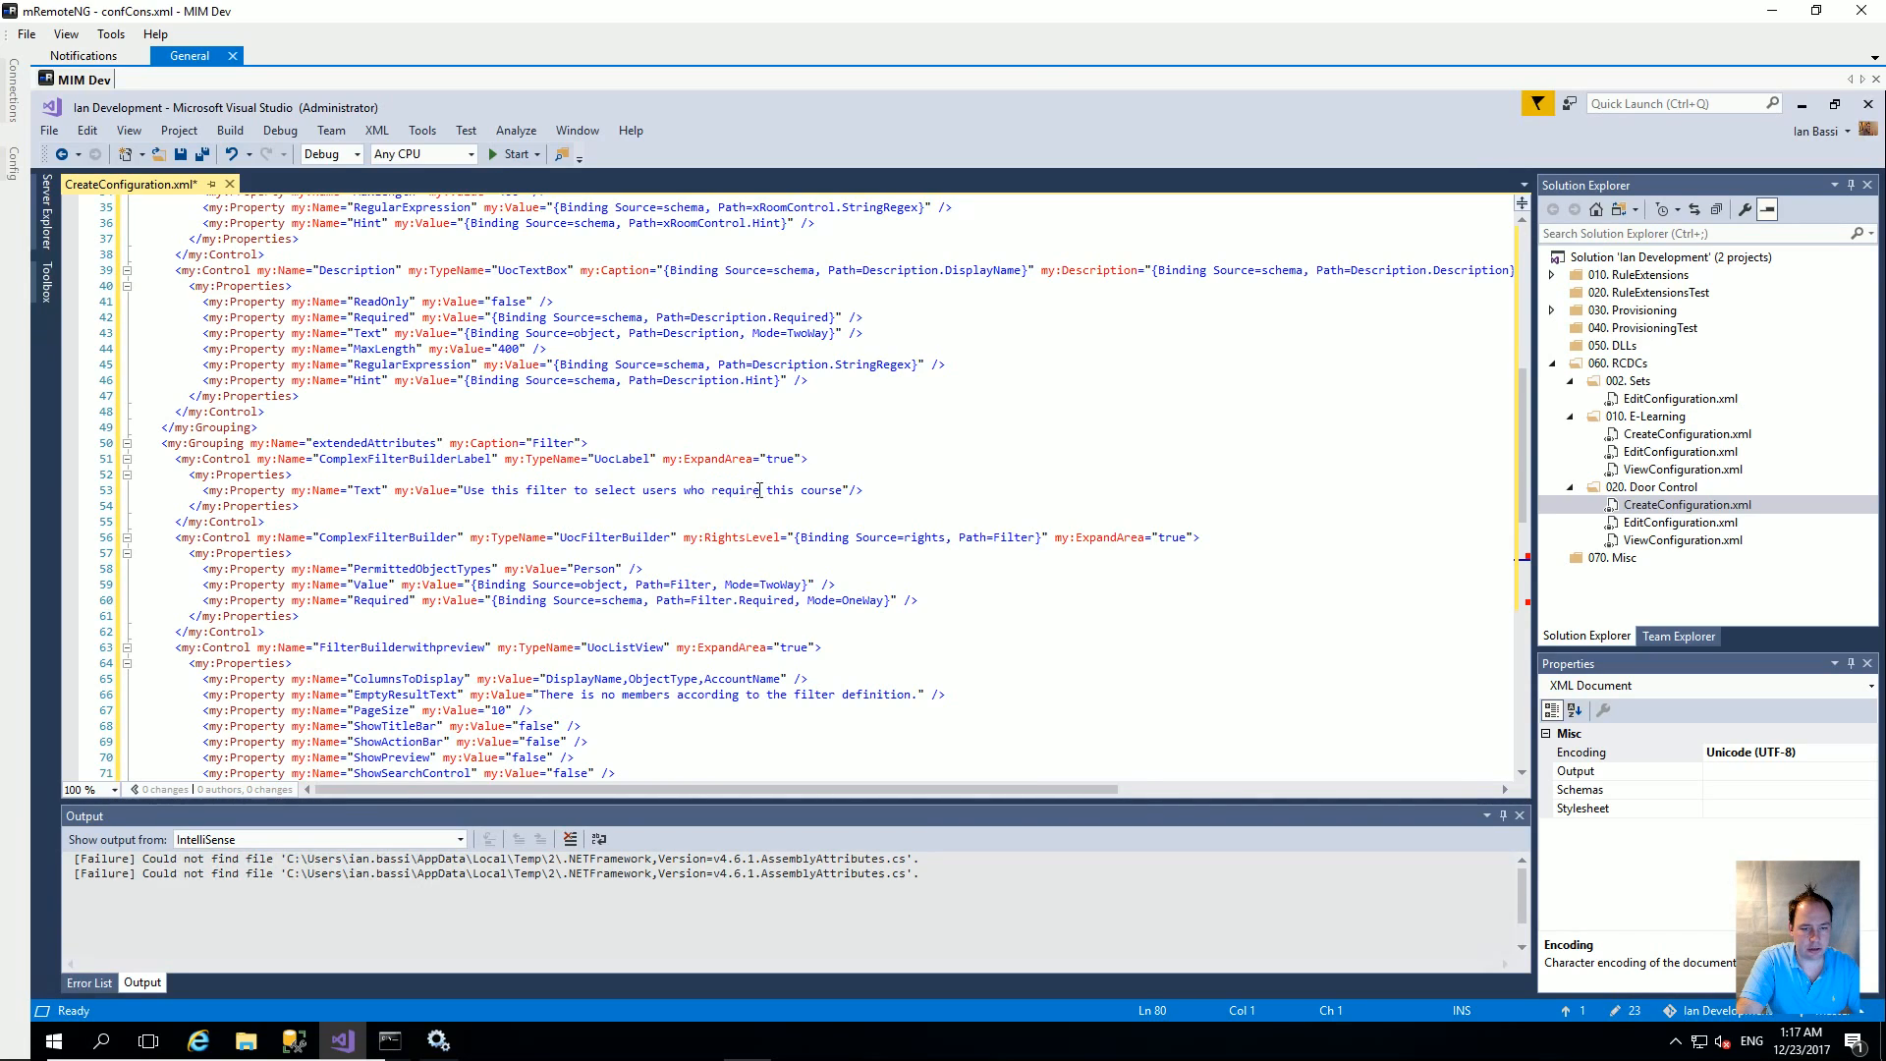
Step: Change 'course' to 'Room' so the label reads 'Use this filter to select users who require this Room'
{"action": "double_click", "coordinate": [818, 488]}
{"action": "type", "text": "Room"}
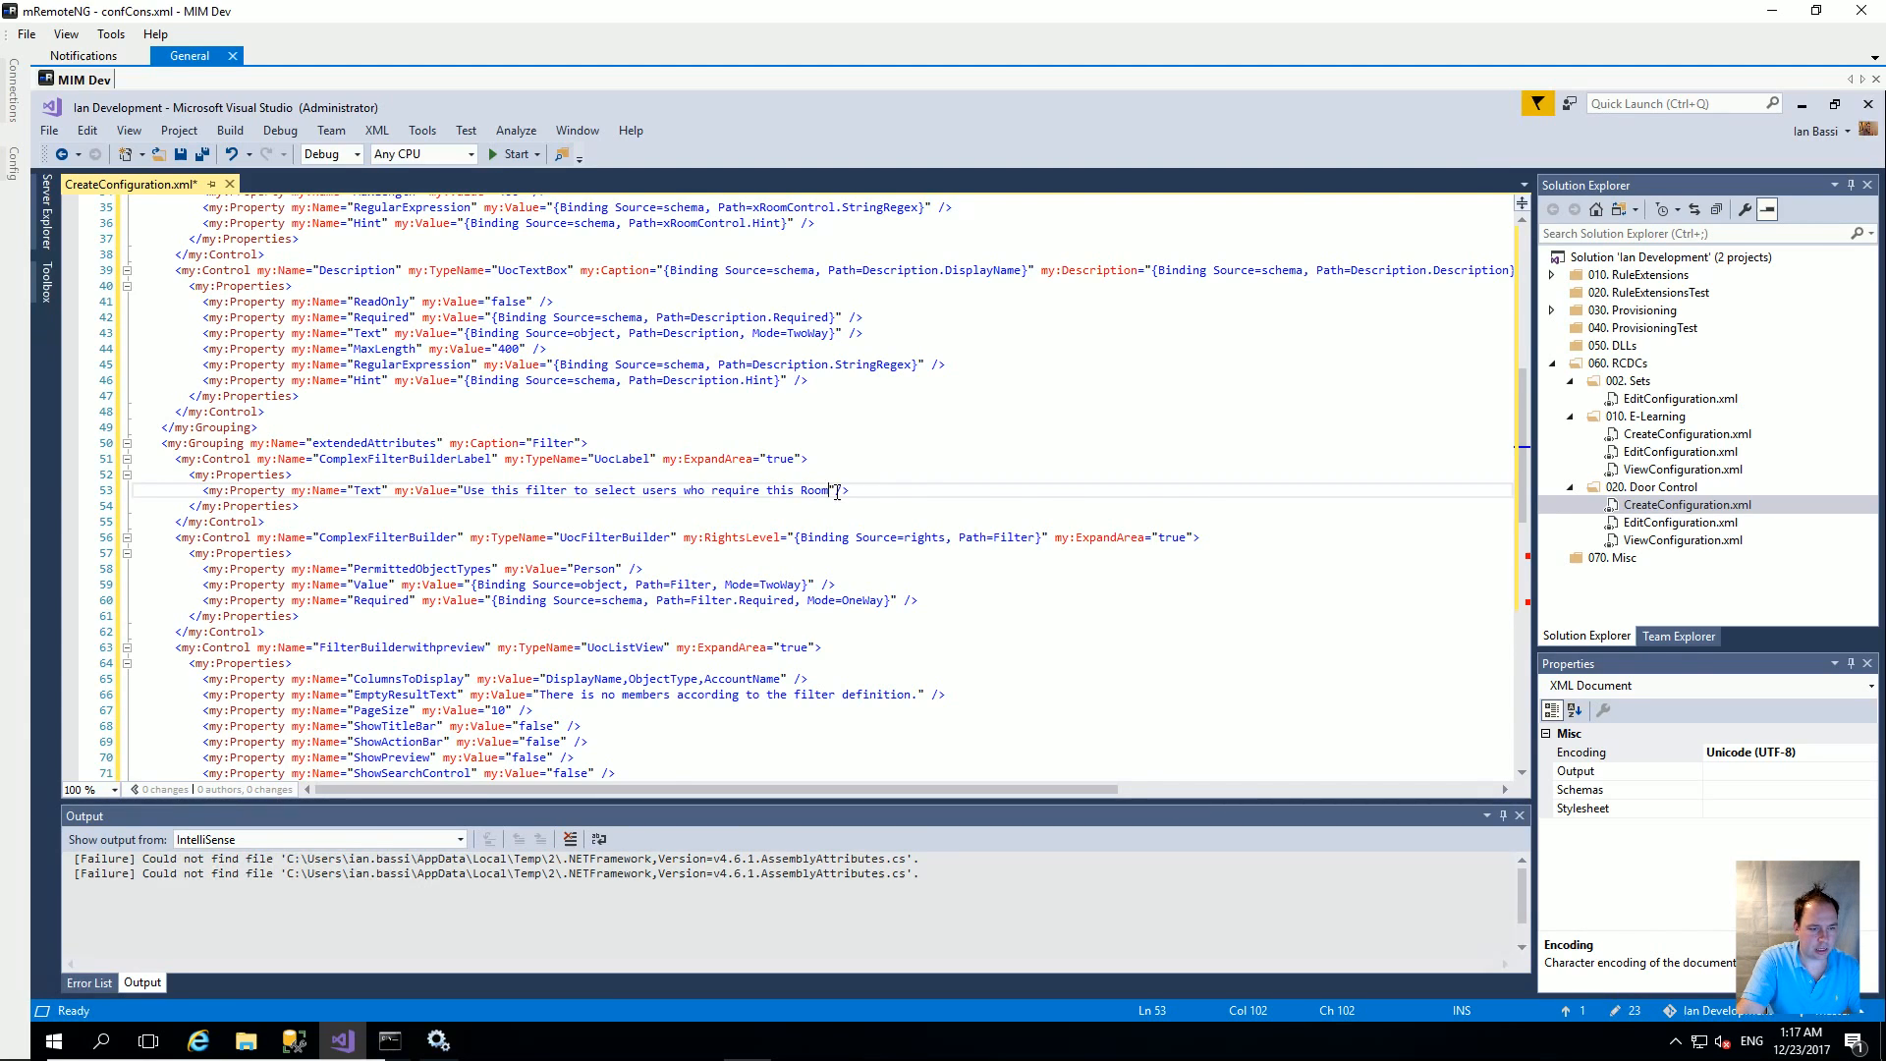
{"action": "scroll", "coordinate": [823, 489], "scroll_direction": "down", "scroll_amount": 1}
{"action": "scroll", "coordinate": [739, 437], "scroll_direction": "down", "scroll_amount": 1}
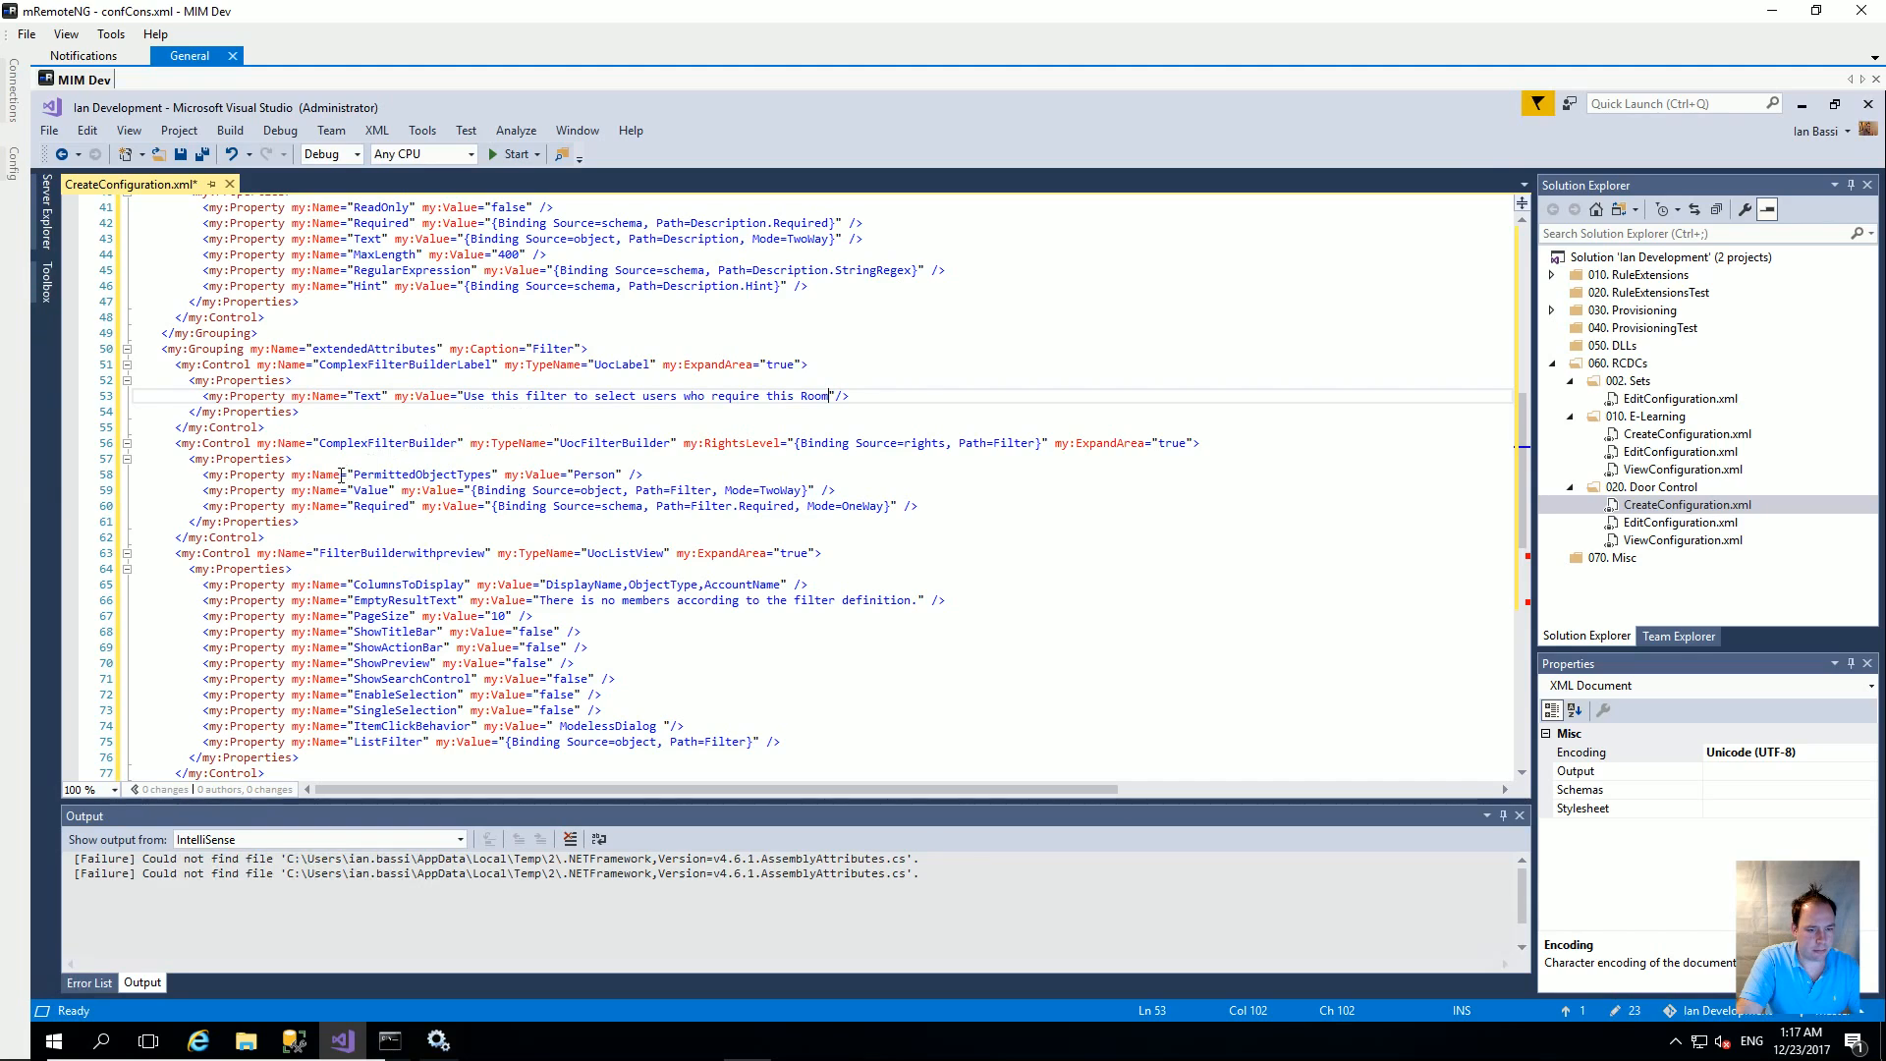
{"action": "scroll", "coordinate": [463, 490], "scroll_direction": "down", "scroll_amount": 3}
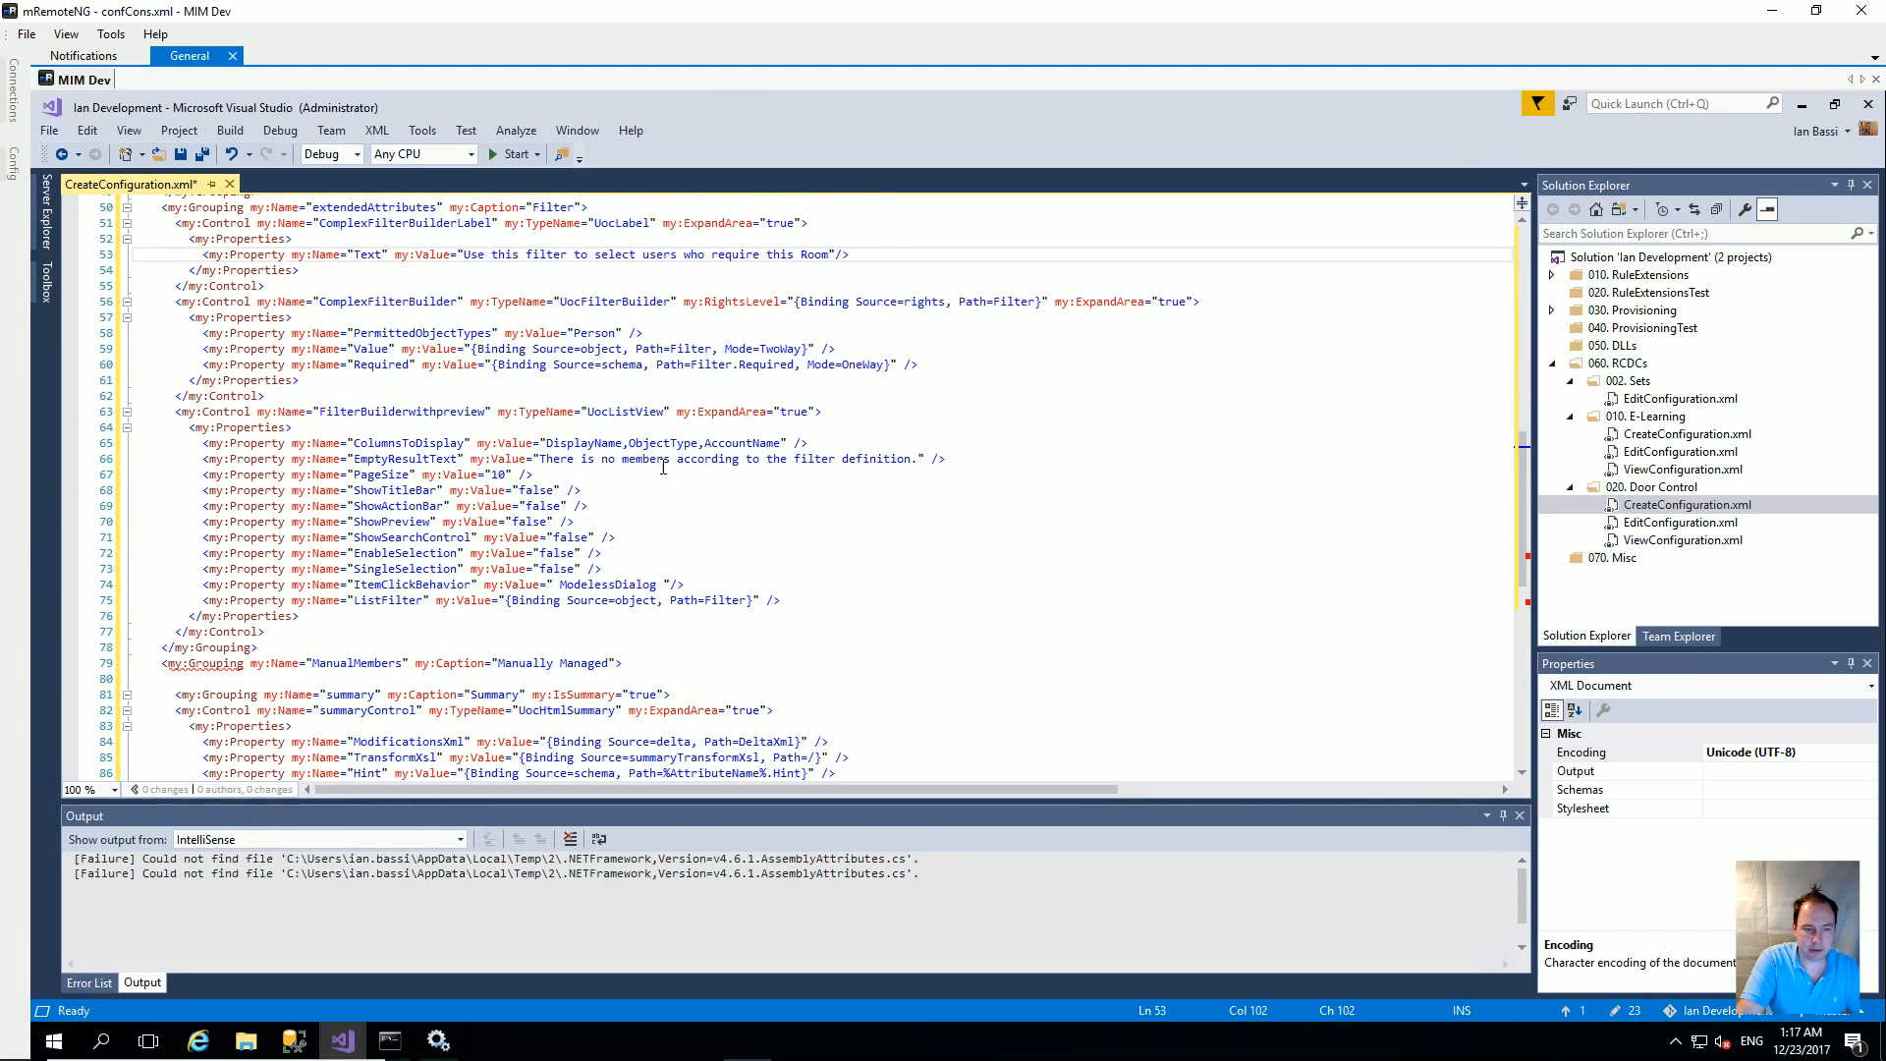
{"action": "scroll", "coordinate": [511, 495], "scroll_direction": "down", "scroll_amount": 2}
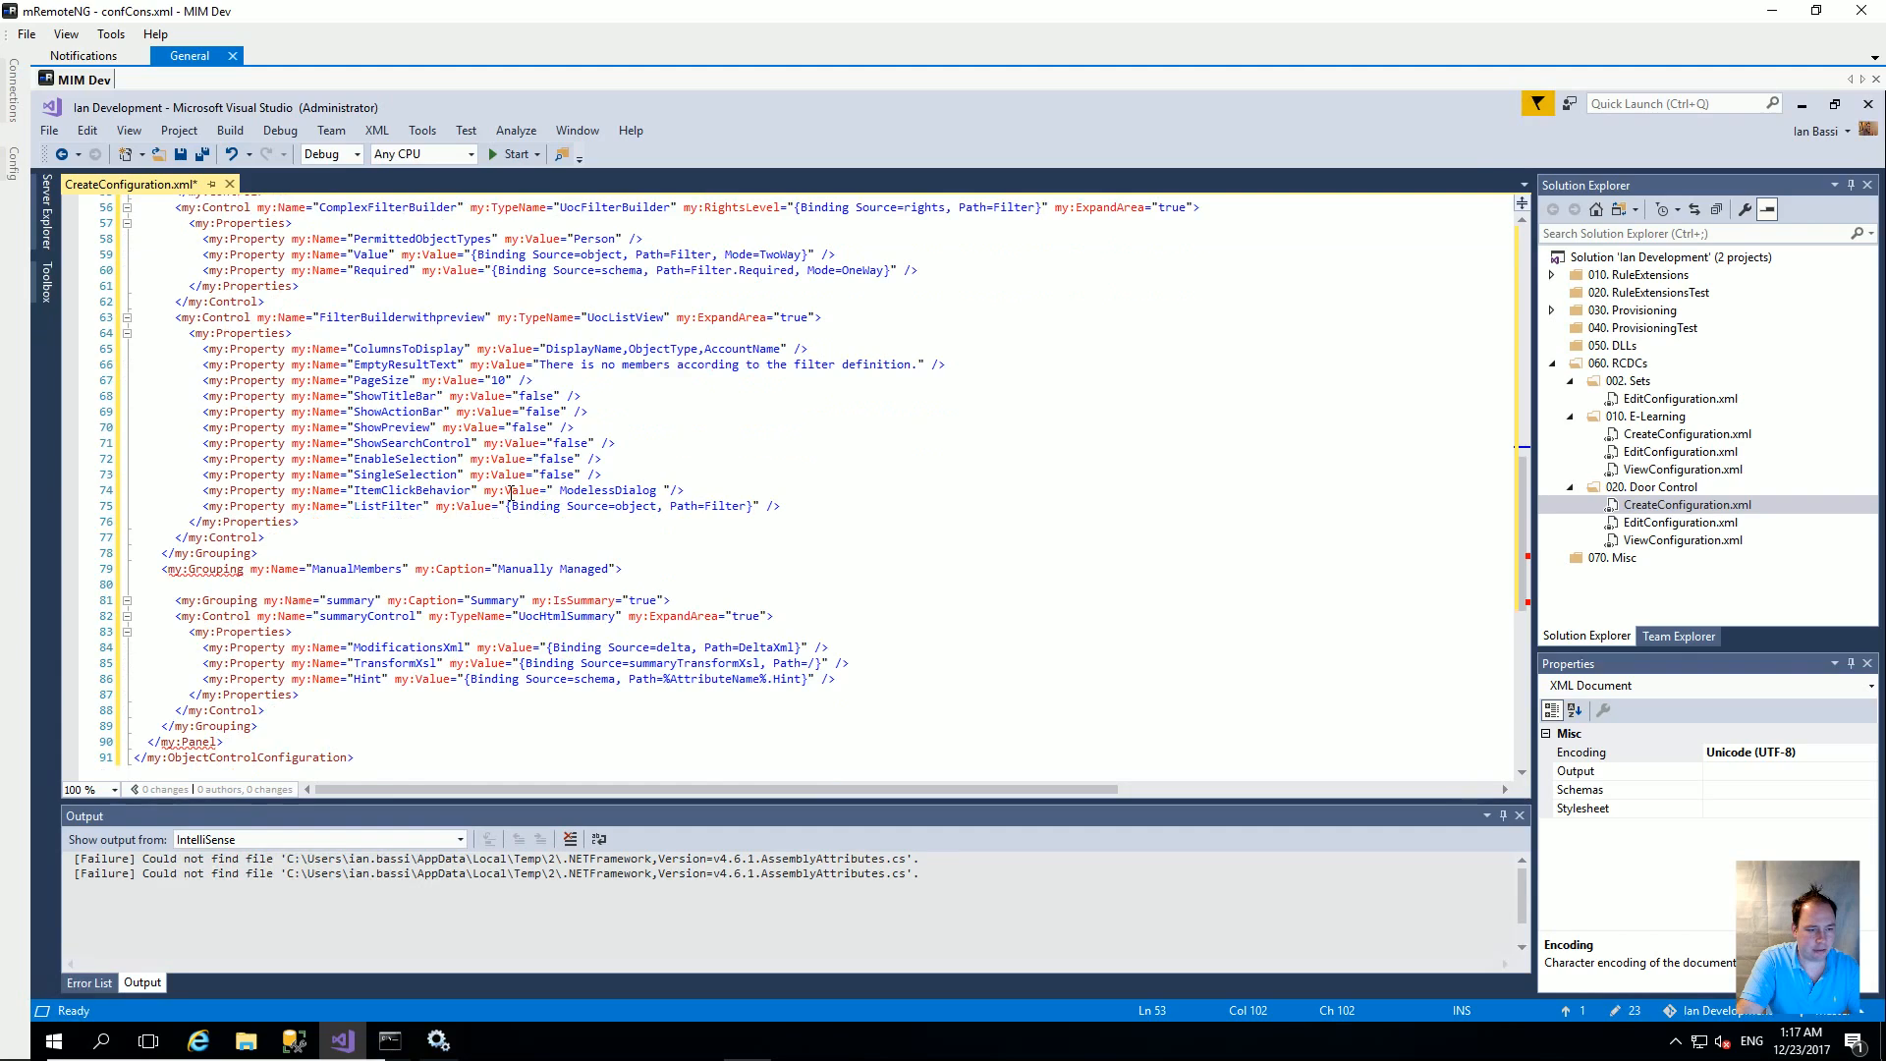
Step: Locate the unclosed ManualMembers grouping tag, then scroll back up to the top groupings
{"action": "left_click", "coordinate": [203, 573]}
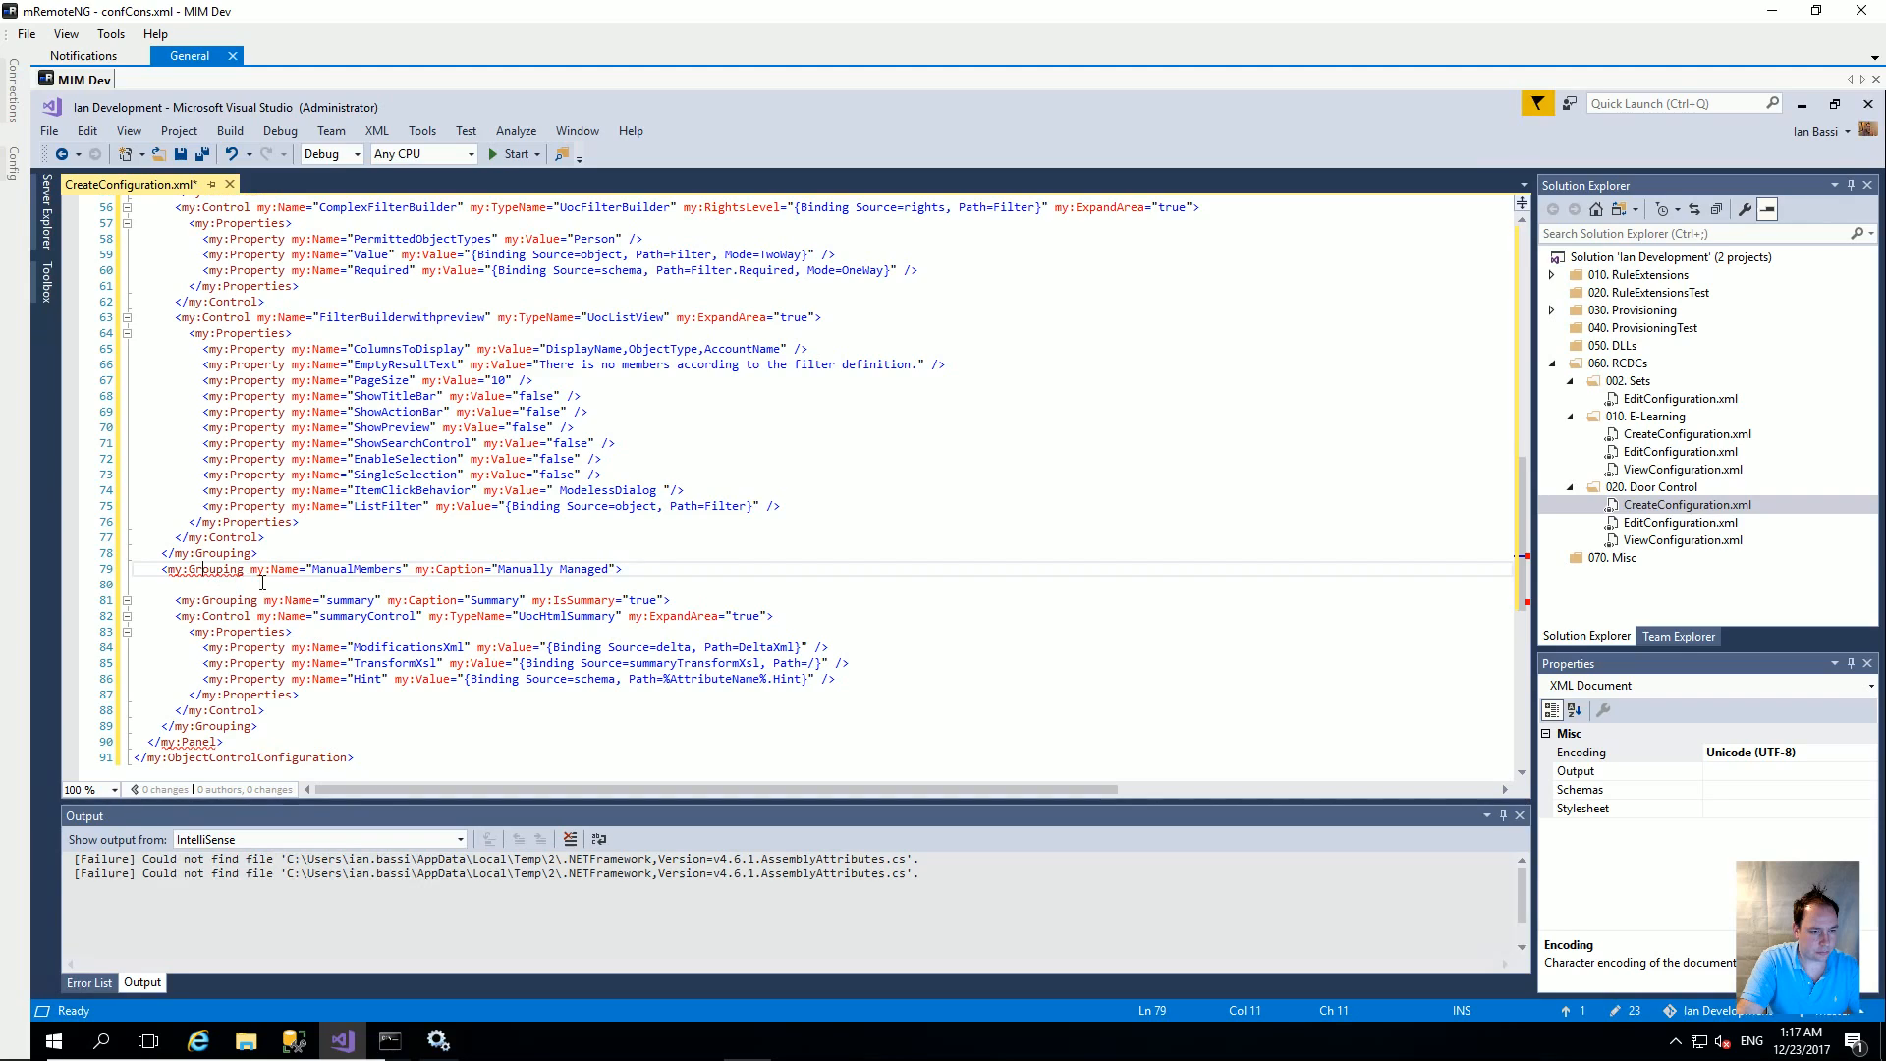
{"action": "scroll", "coordinate": [285, 583], "scroll_direction": "down", "scroll_amount": 1}
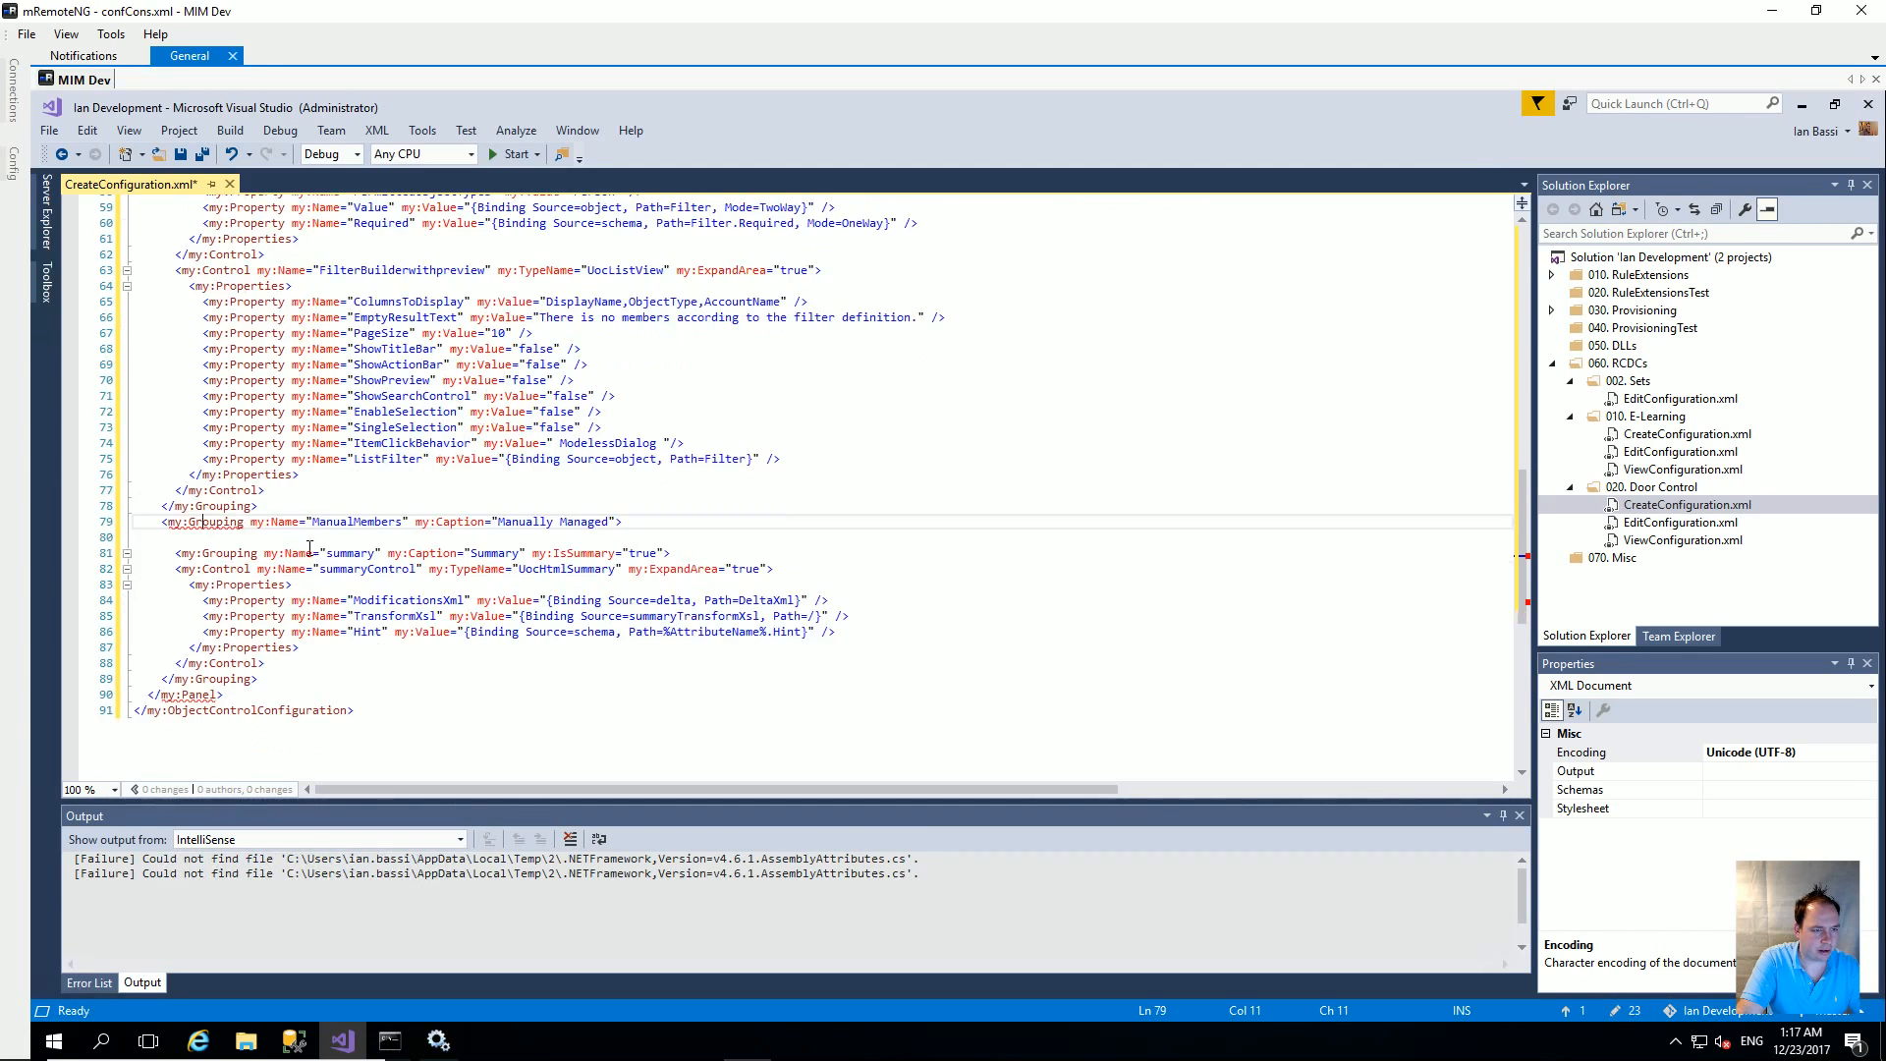
{"action": "scroll", "coordinate": [256, 537], "scroll_direction": "up", "scroll_amount": 1}
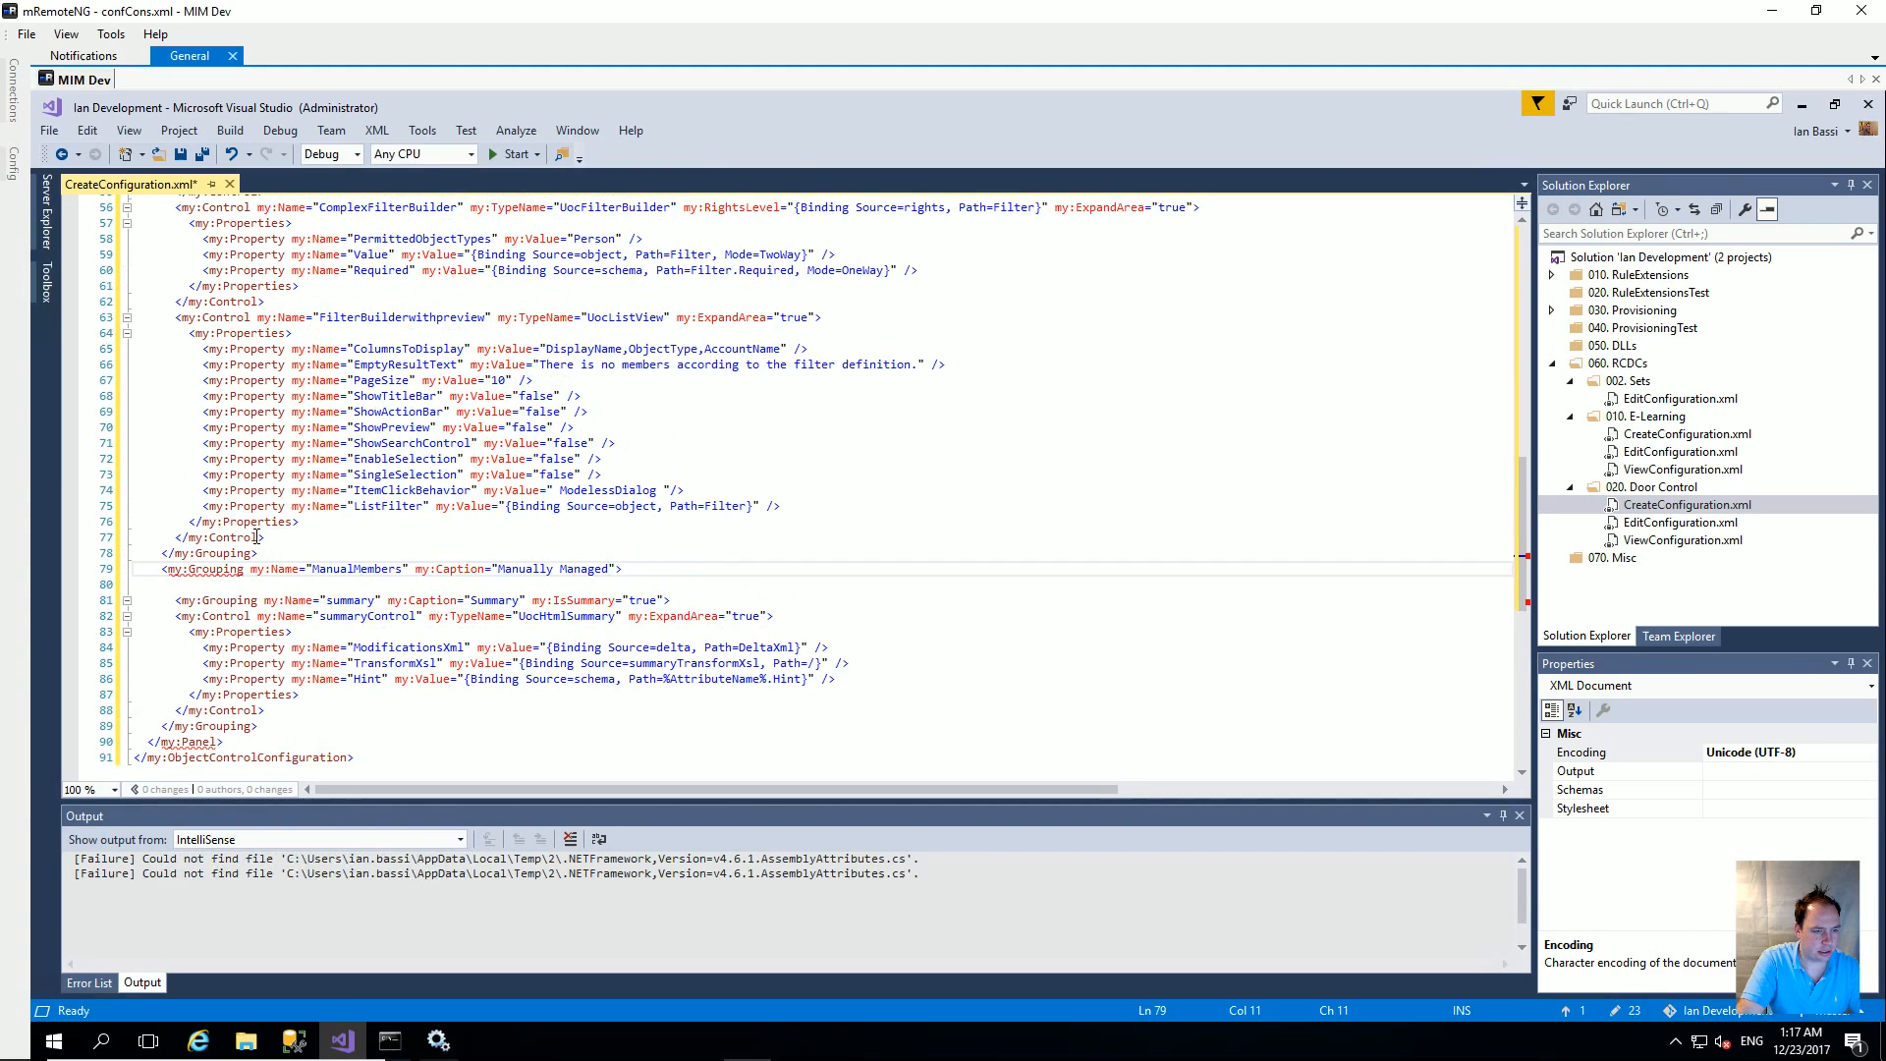
{"action": "scroll", "coordinate": [257, 537], "scroll_direction": "up", "scroll_amount": 6}
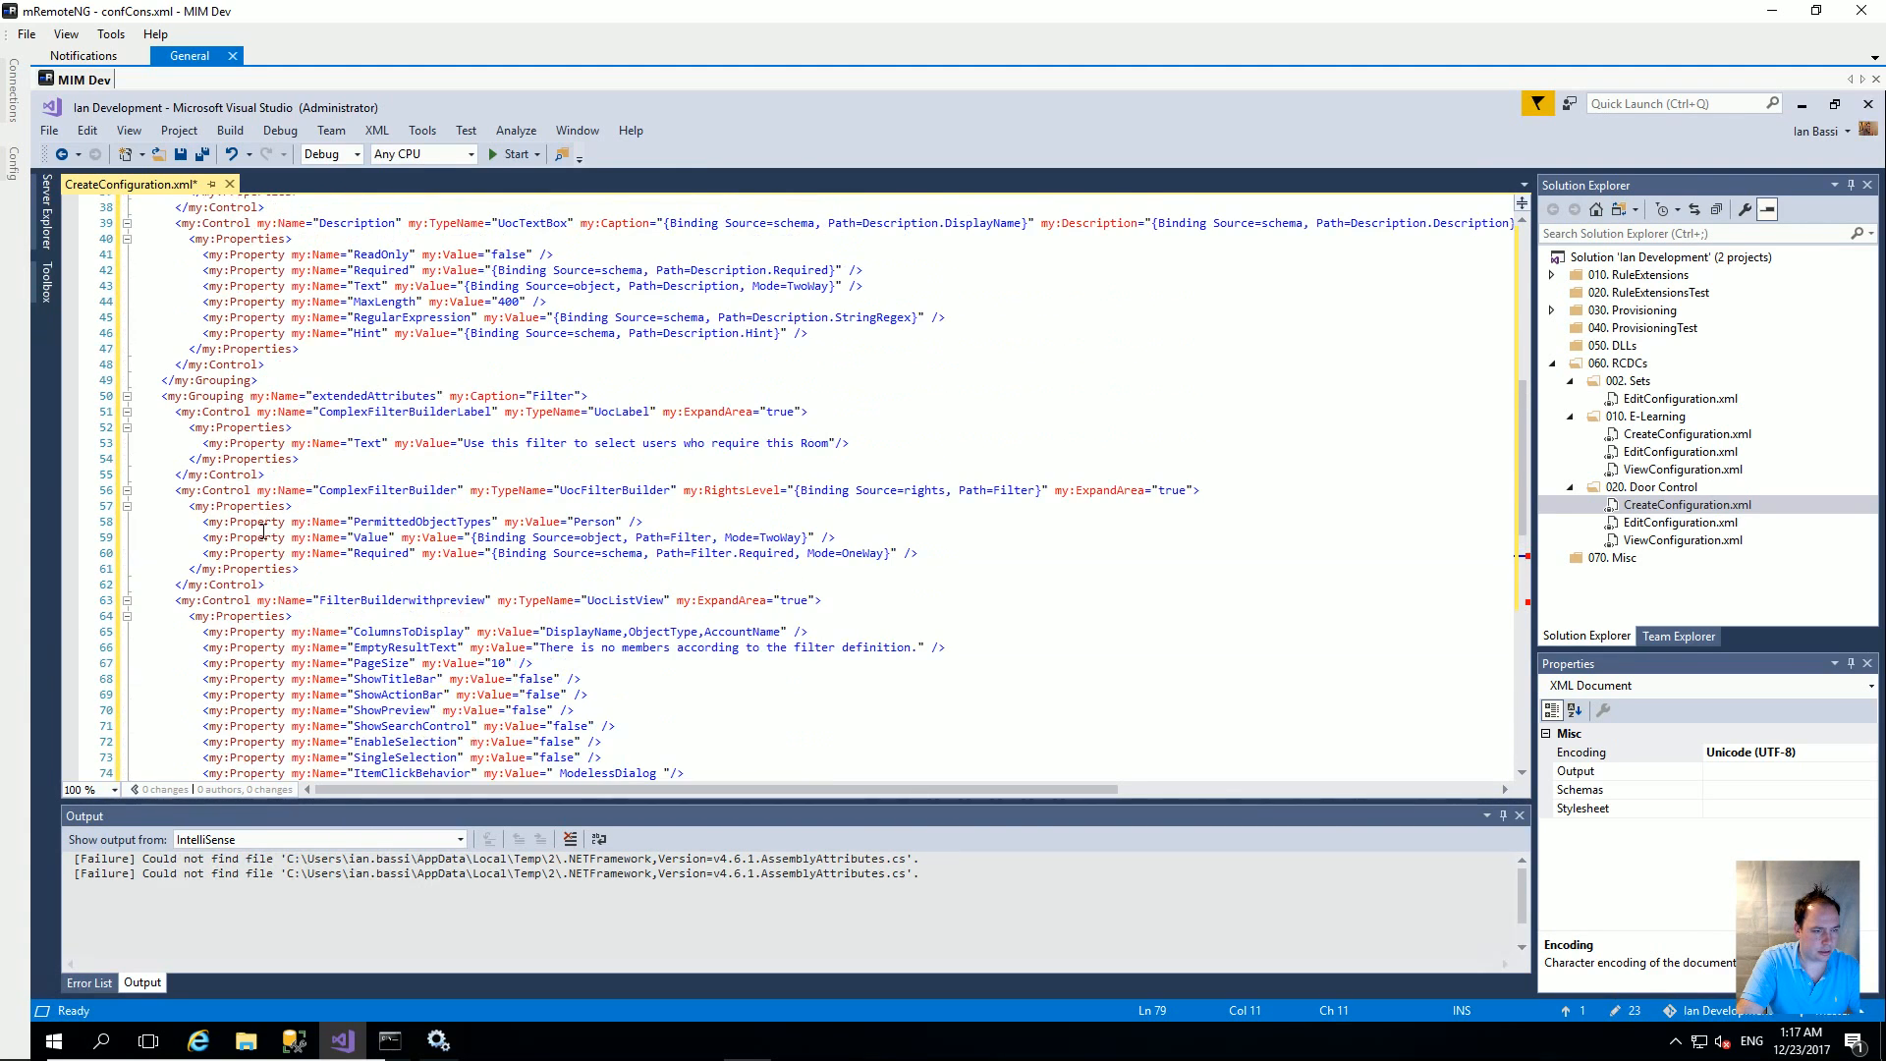
{"action": "scroll", "coordinate": [260, 530], "scroll_direction": "up", "scroll_amount": 3}
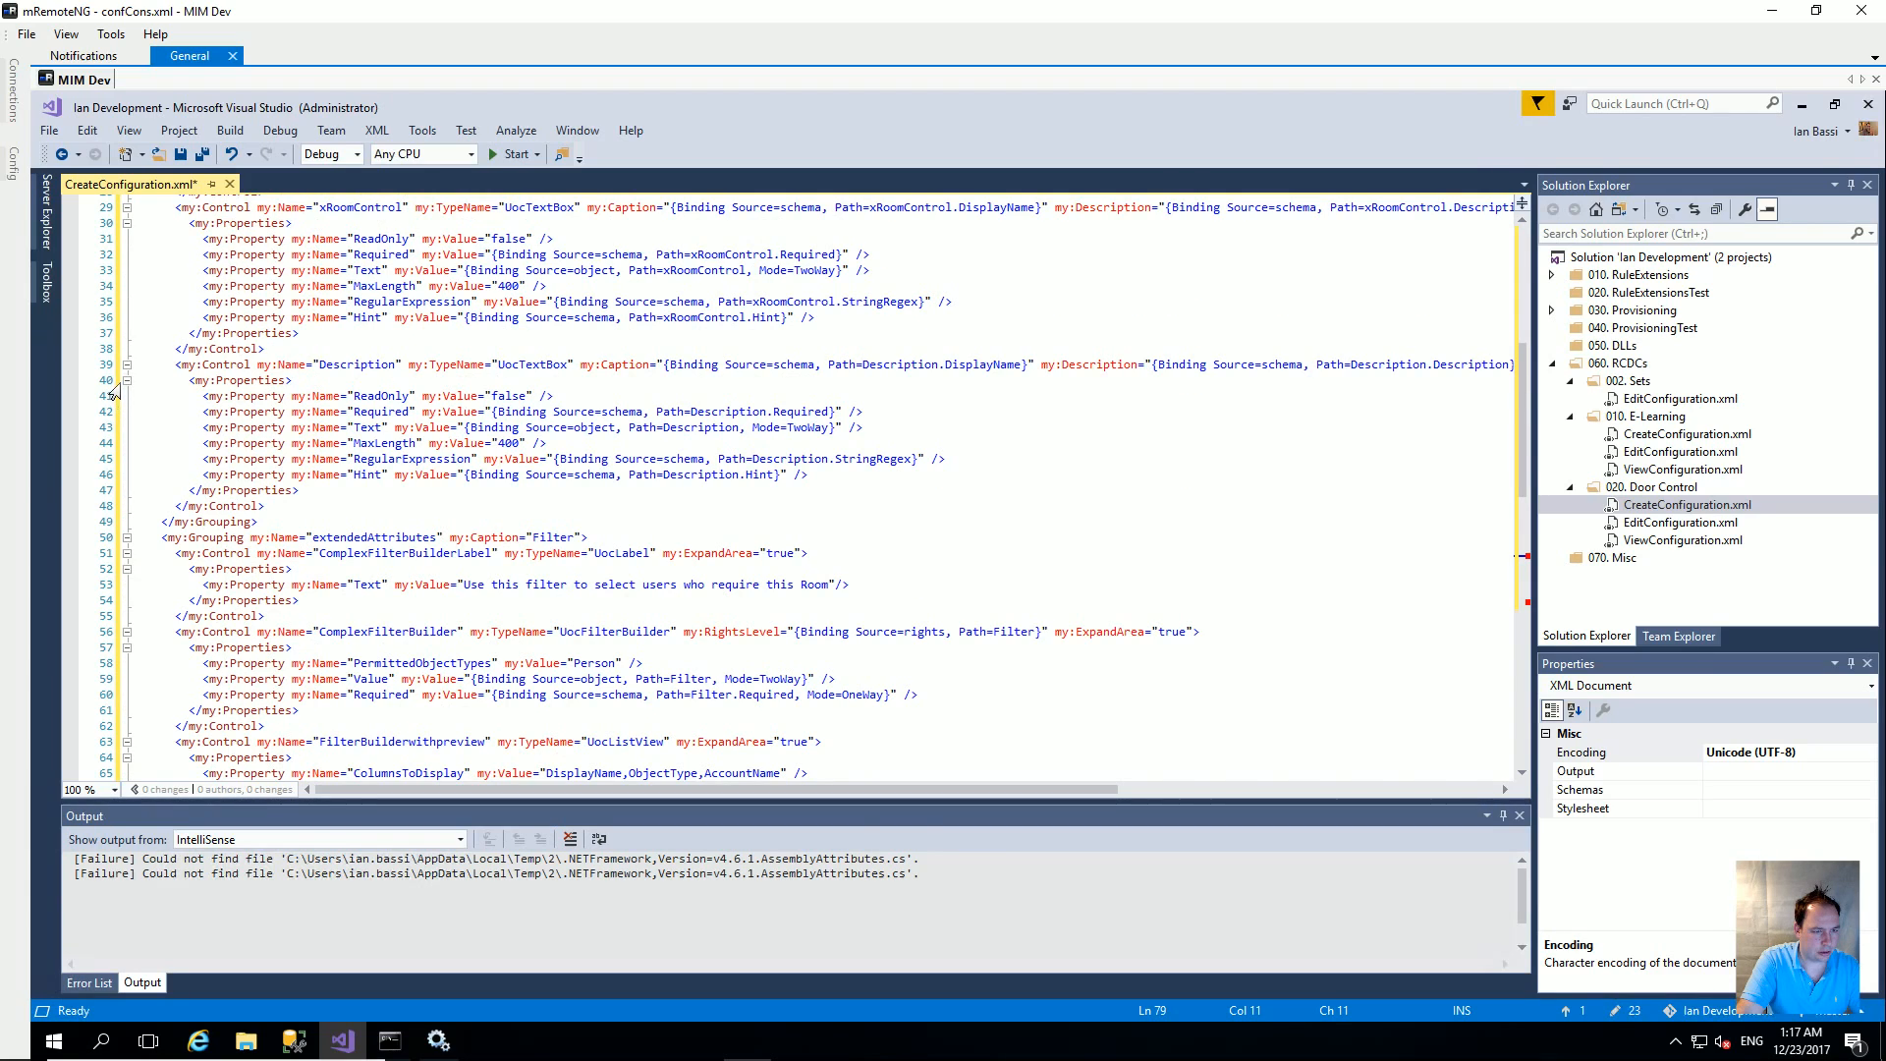
{"action": "scroll", "coordinate": [162, 378], "scroll_direction": "up", "scroll_amount": 6}
{"action": "scroll", "coordinate": [187, 359], "scroll_direction": "up", "scroll_amount": 1}
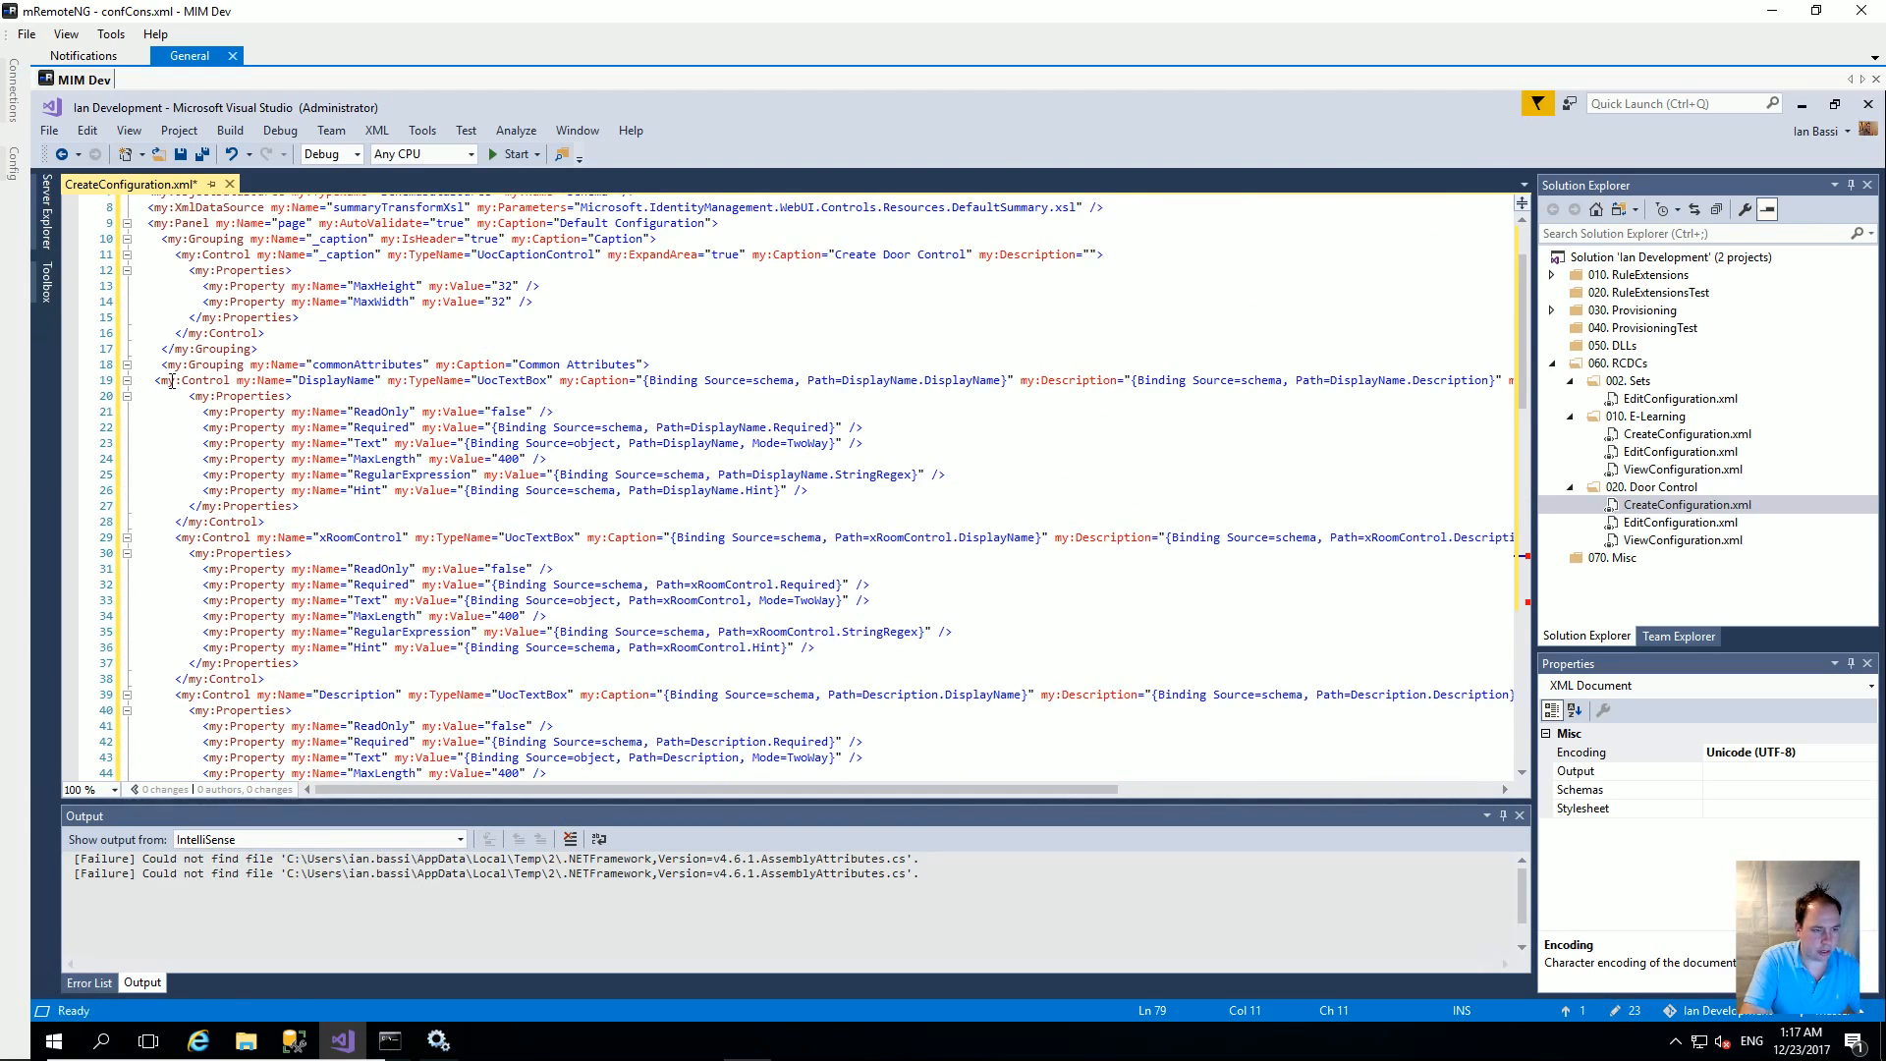
{"action": "key", "text": "Escape"}
{"action": "scroll", "coordinate": [216, 391], "scroll_direction": "up", "scroll_amount": 20}
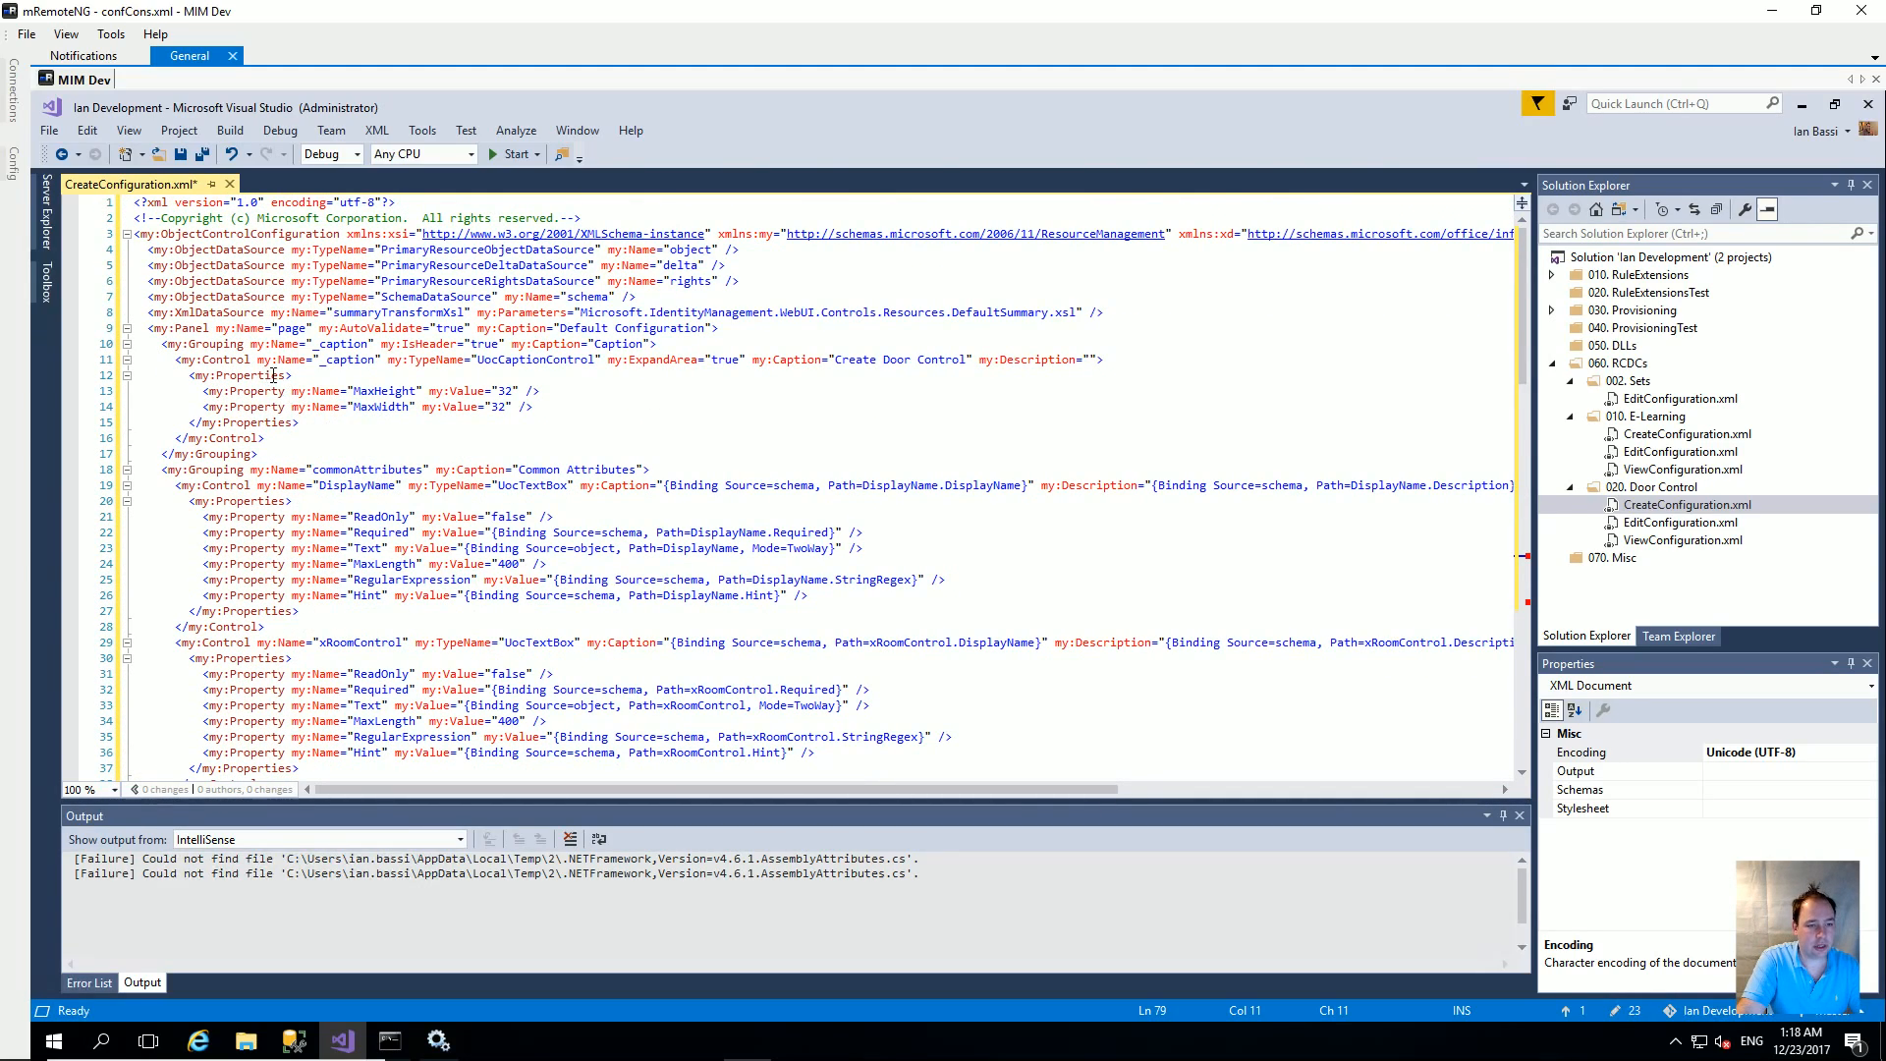
Step: Fold the commonAttributes and extendedAttributes groupings and put the cursor on the empty line under ManualMembers
{"action": "left_click", "coordinate": [126, 471]}
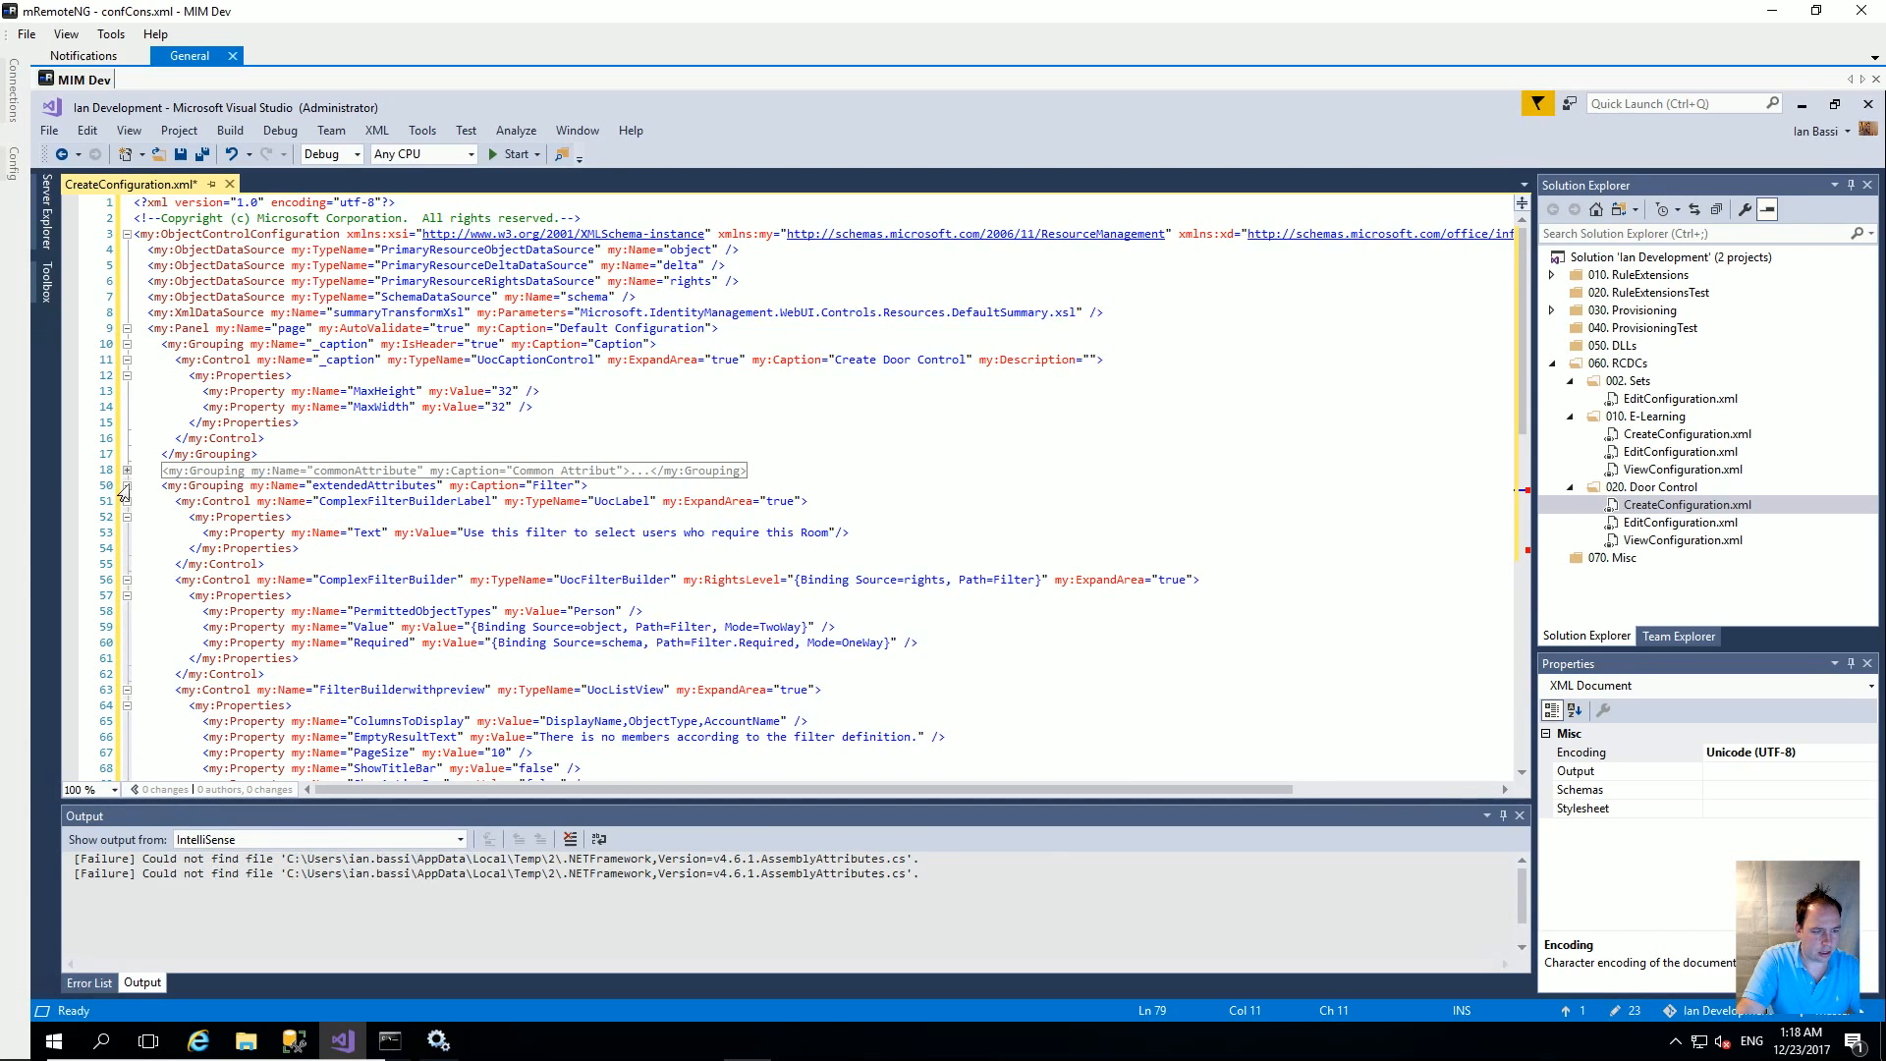
{"action": "left_click", "coordinate": [126, 486]}
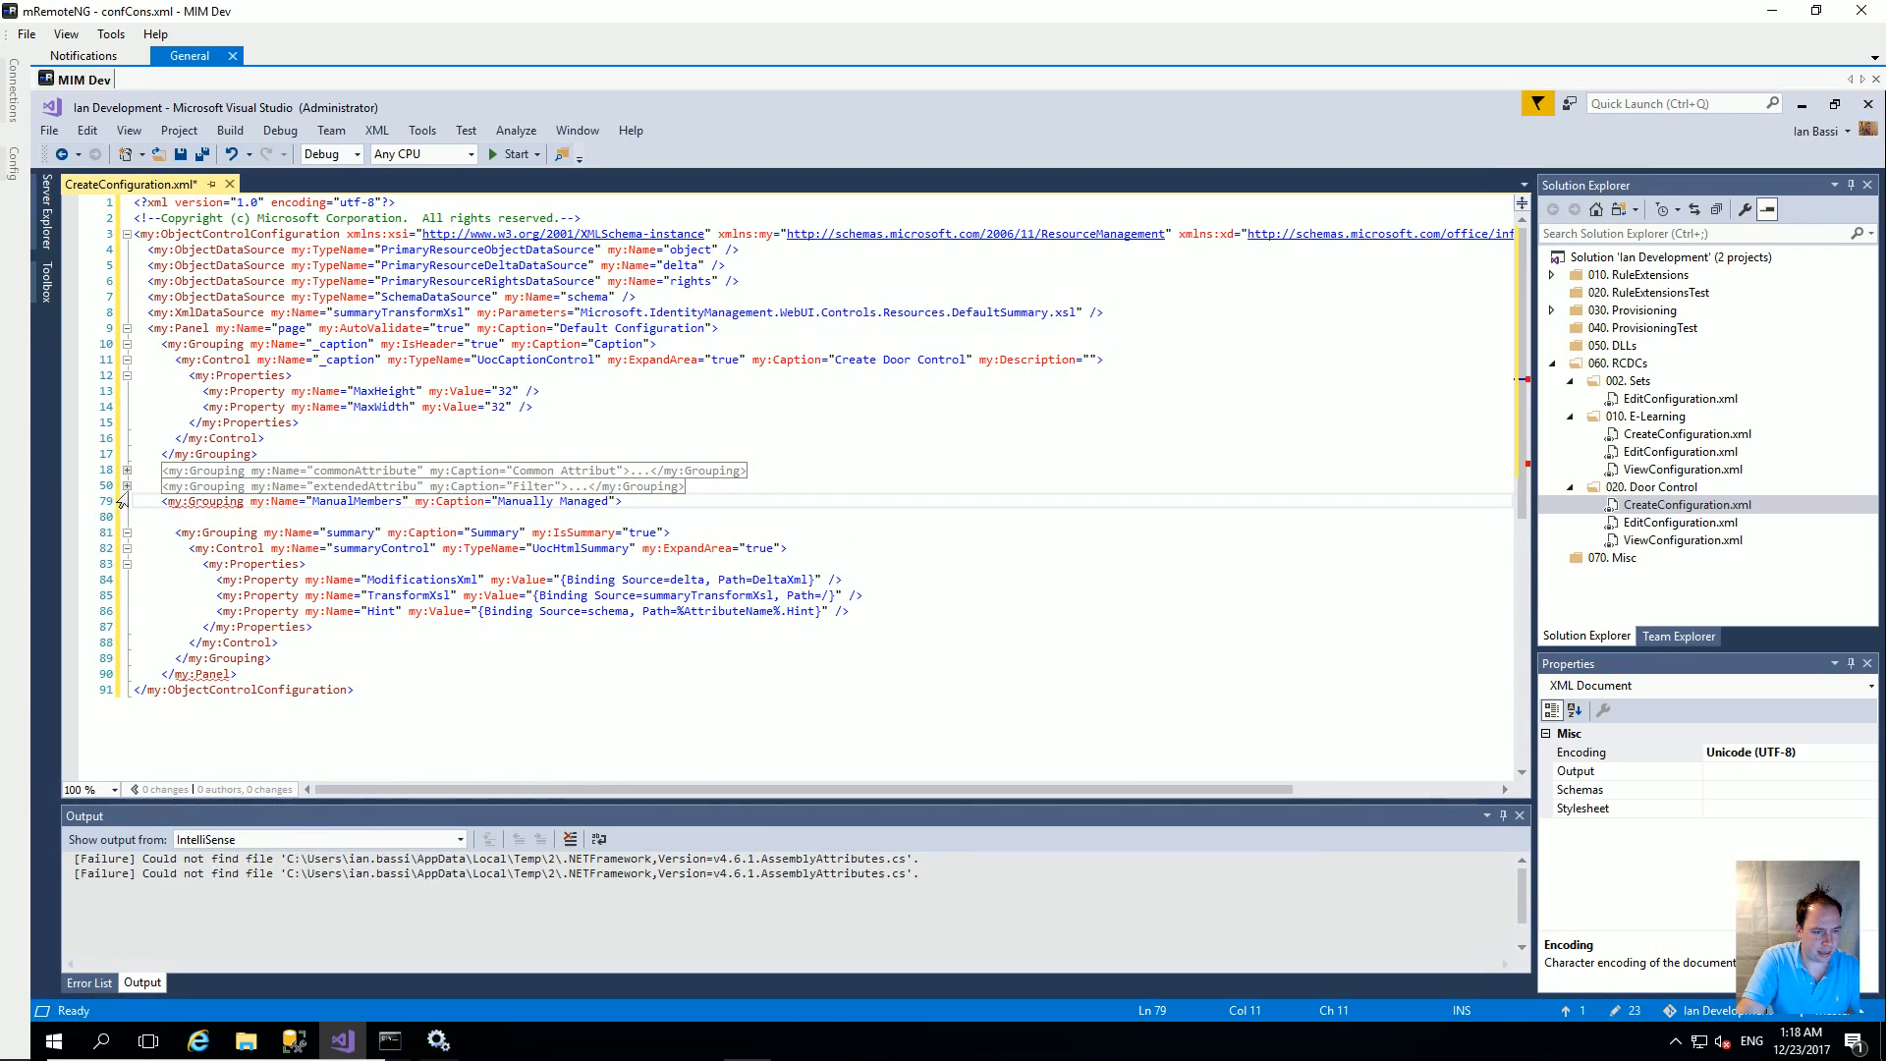
{"action": "left_click", "coordinate": [206, 516]}
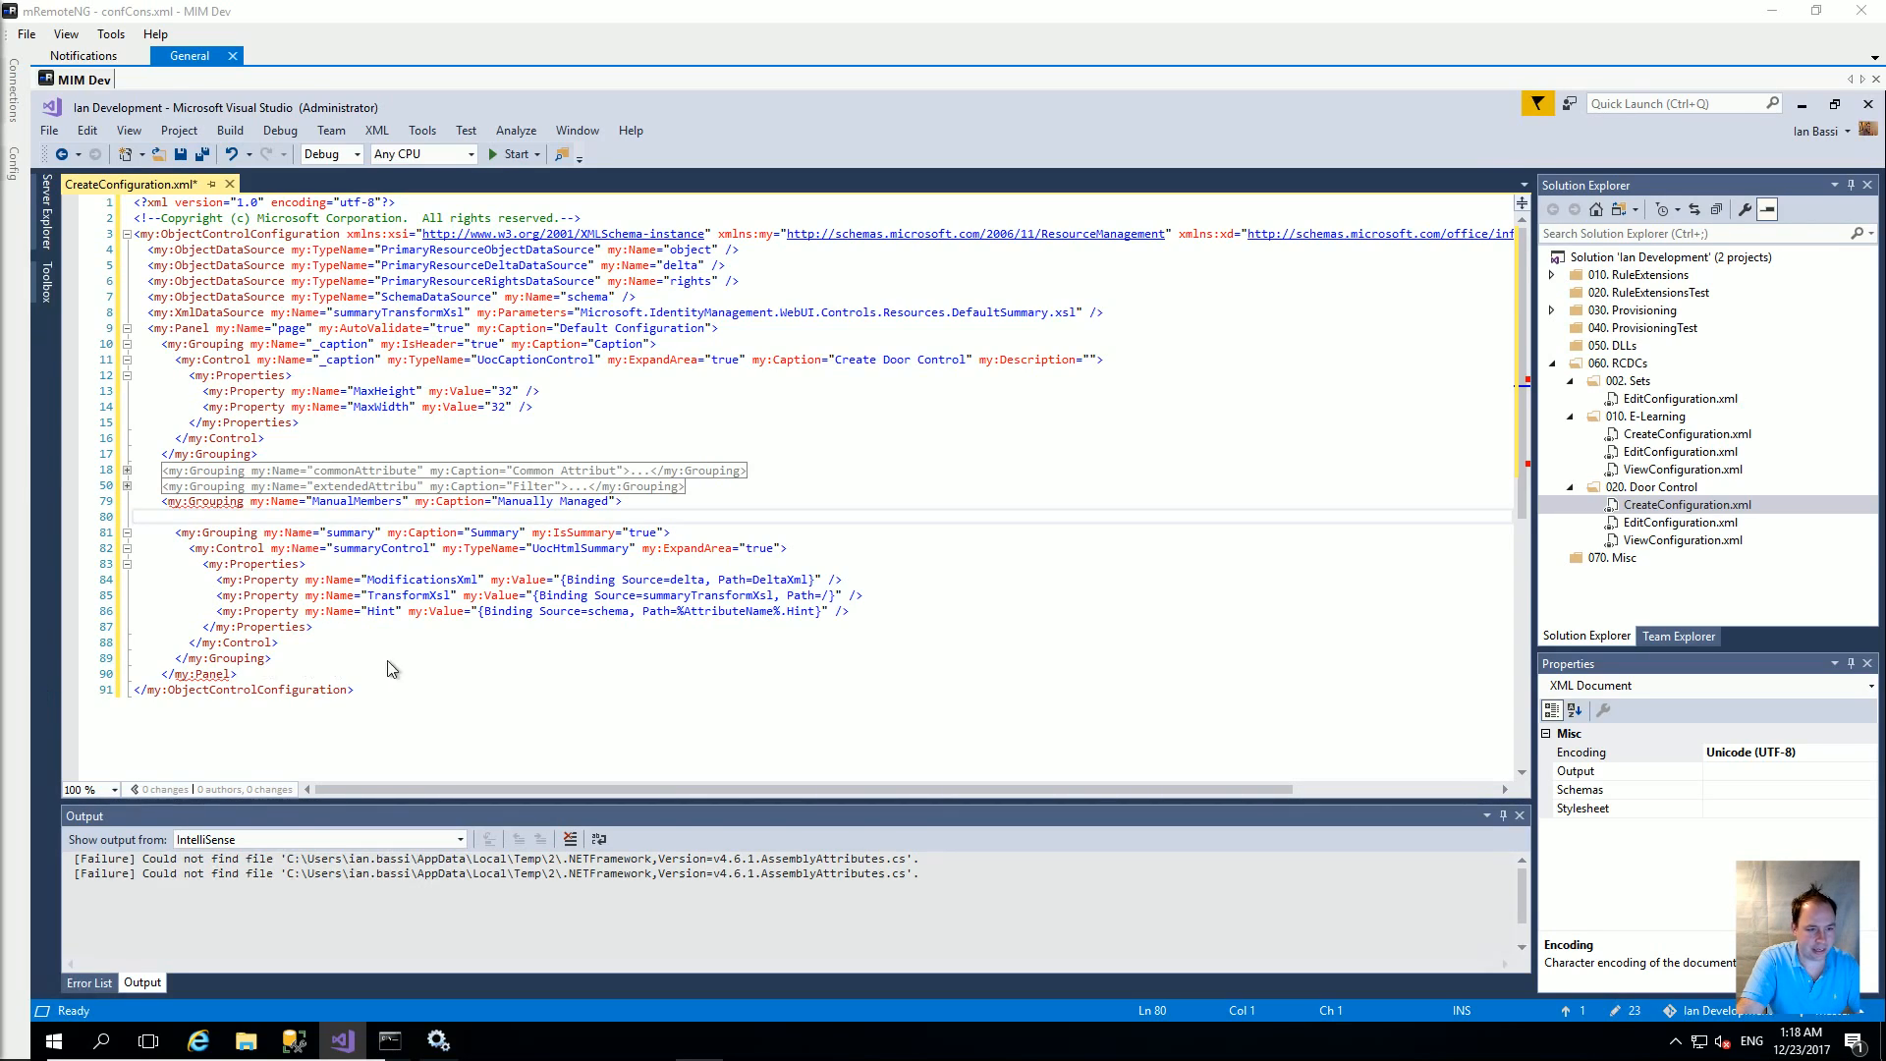
{"action": "left_click", "coordinate": [186, 517]}
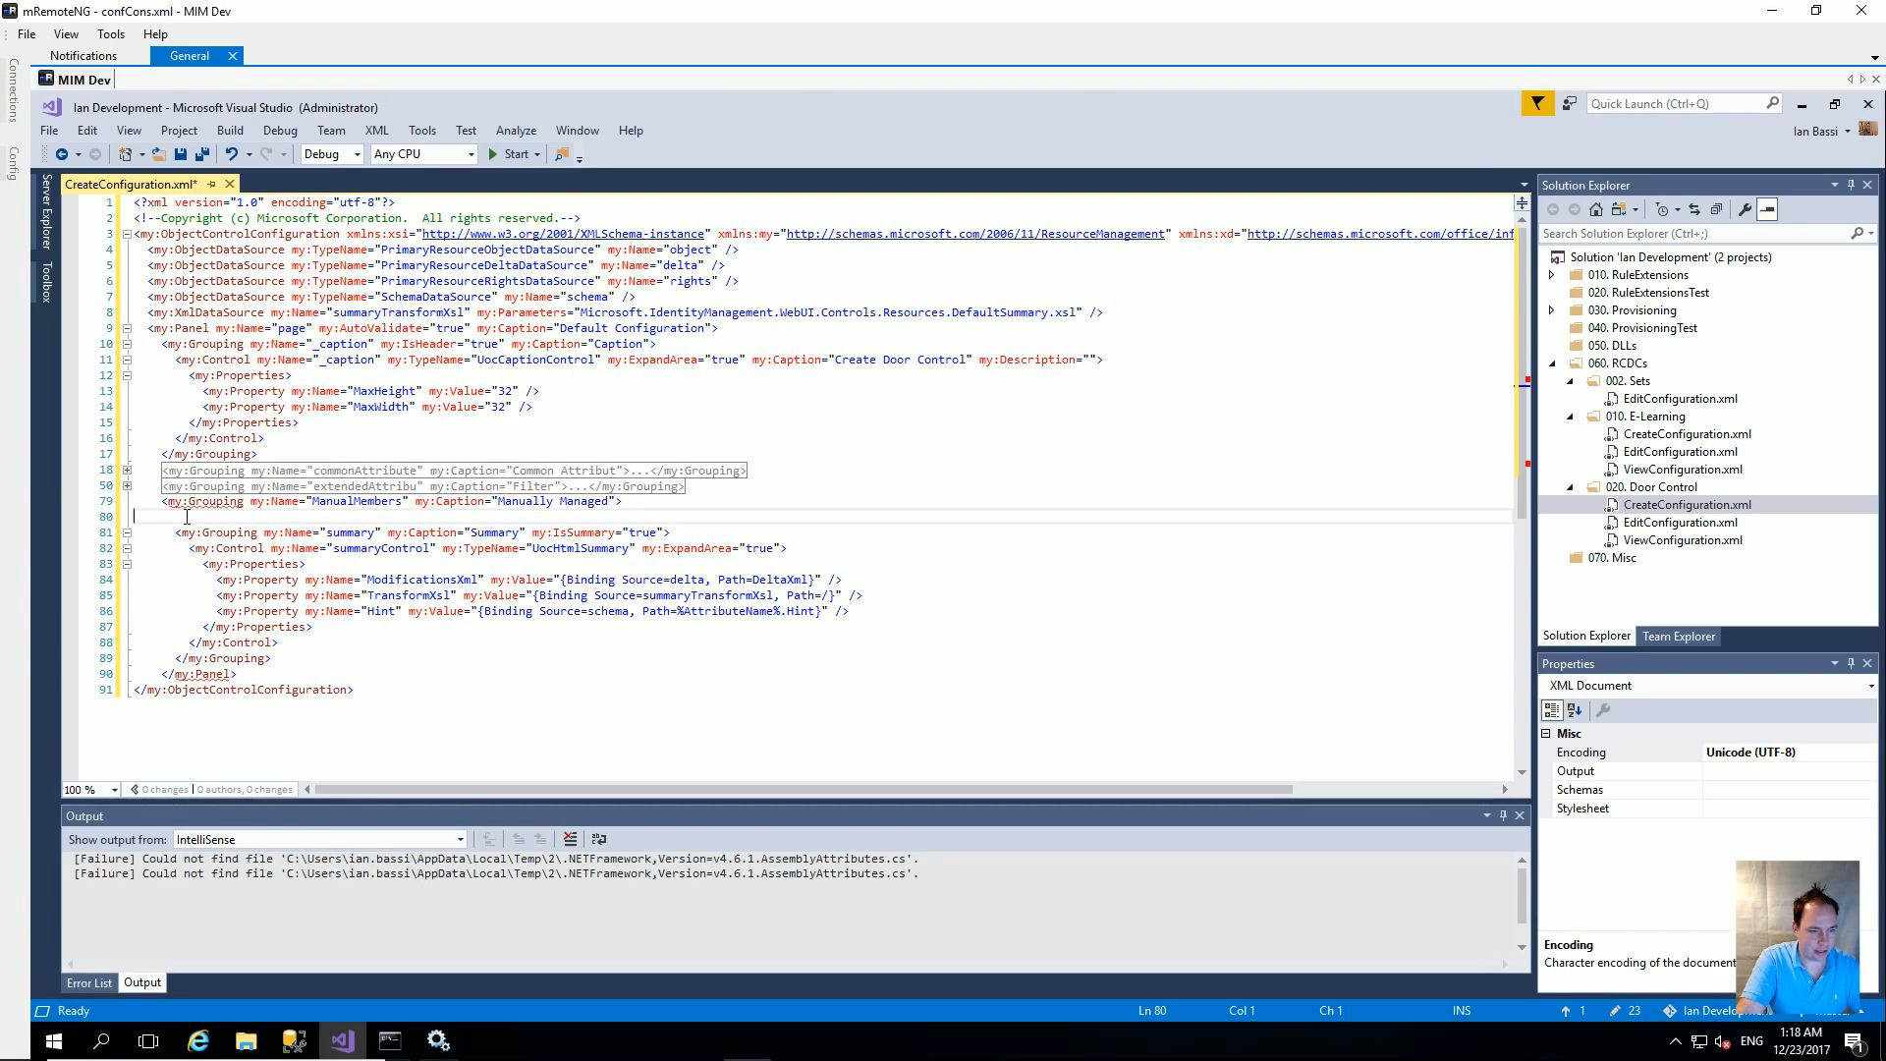
Step: Paste the multi-select employee picker control into ManualMembers and remove the blank line after the grouping
{"action": "key", "text": "ctrl+v"}
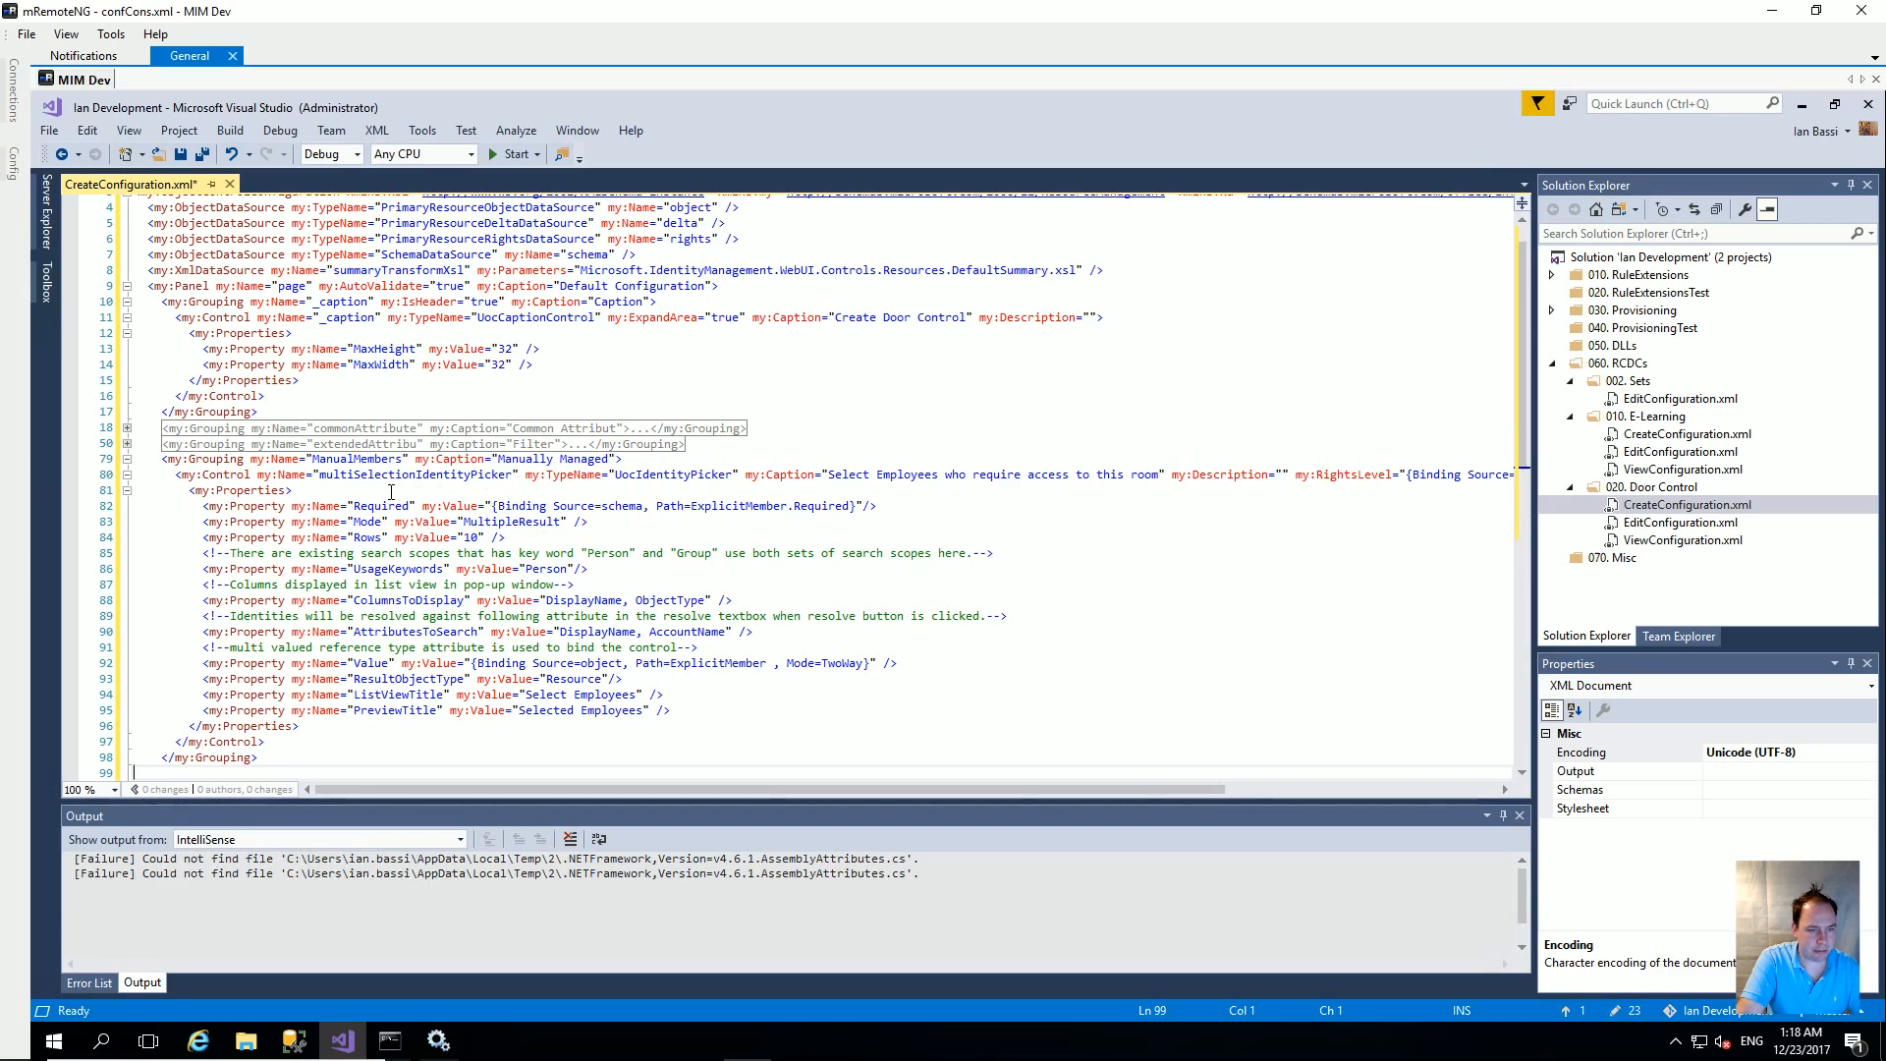
{"action": "scroll", "coordinate": [528, 536], "scroll_direction": "down", "scroll_amount": 2}
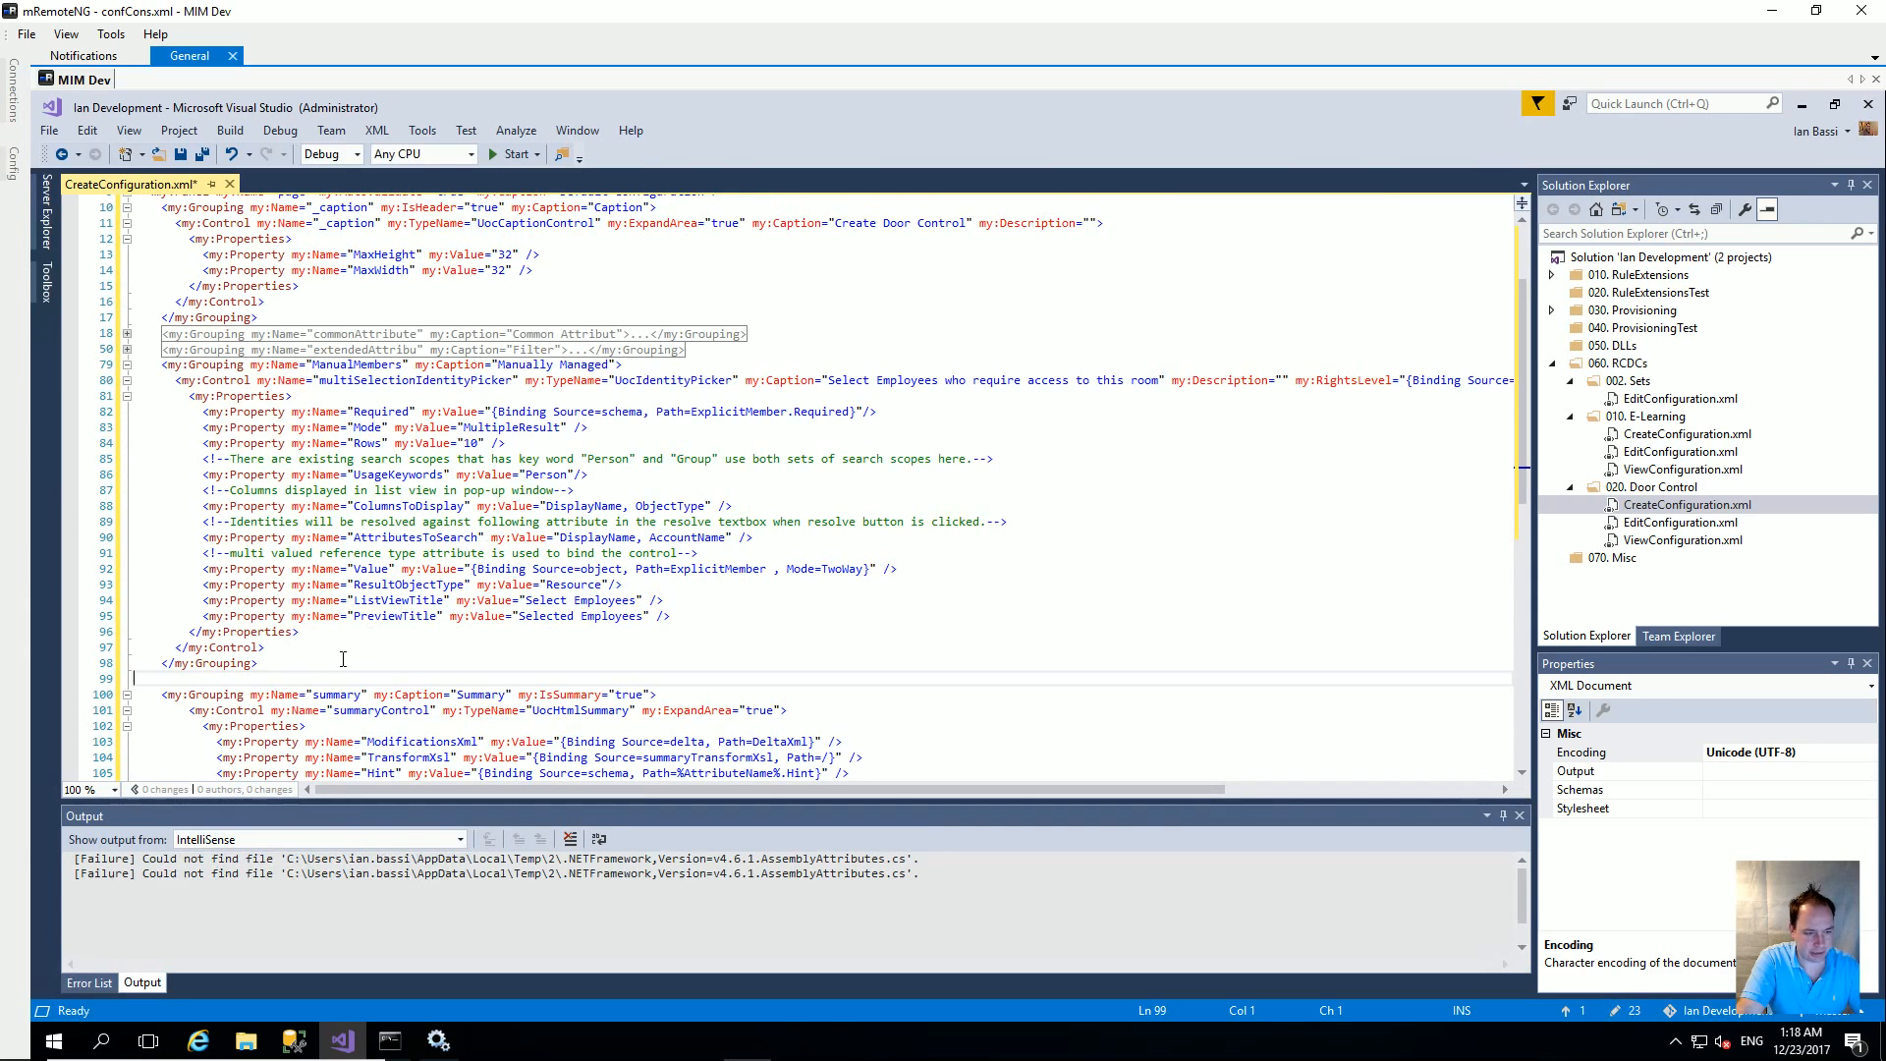
{"action": "key", "text": "BackSpace"}
{"action": "scroll", "coordinate": [393, 639], "scroll_direction": "down", "scroll_amount": 20}
{"action": "scroll", "coordinate": [418, 624], "scroll_direction": "up", "scroll_amount": 10}
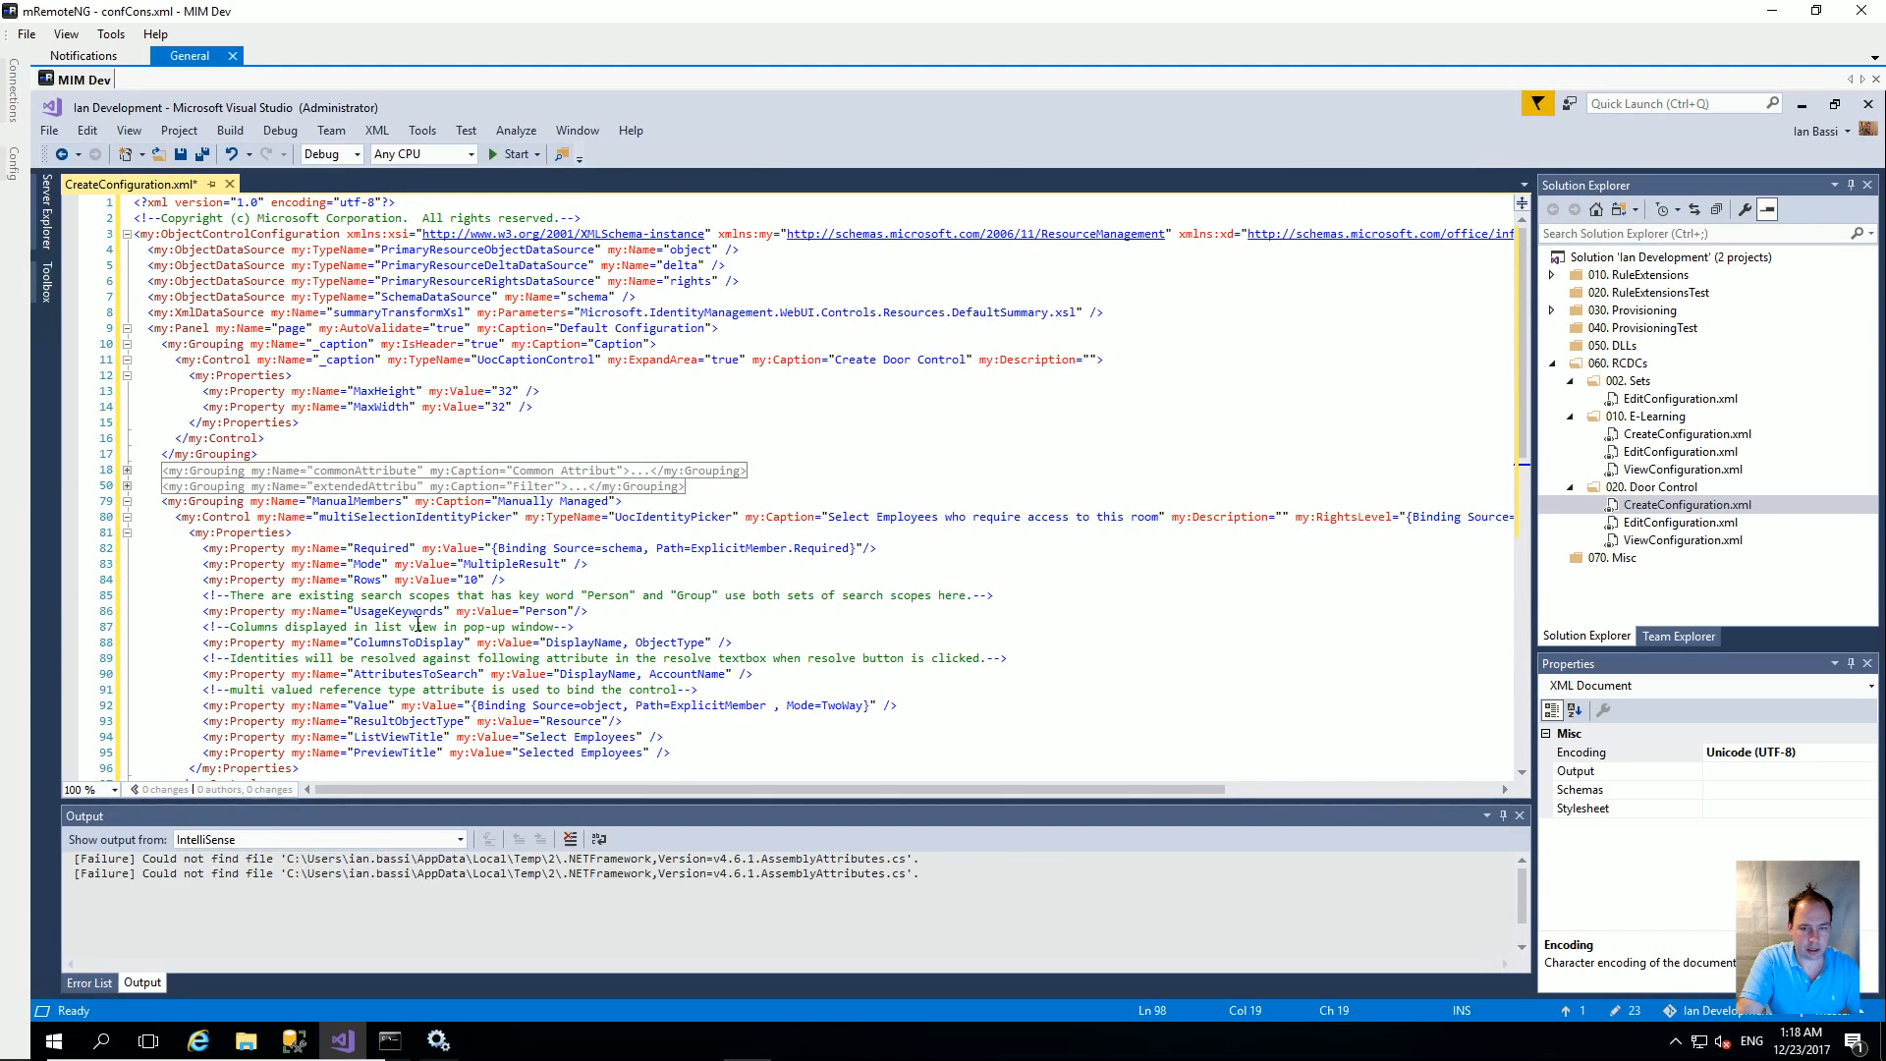
Step: Expand the collapsed extendedAttributes and commonAttributes groupings and review the file
{"action": "left_click", "coordinate": [126, 486]}
{"action": "left_click", "coordinate": [126, 470]}
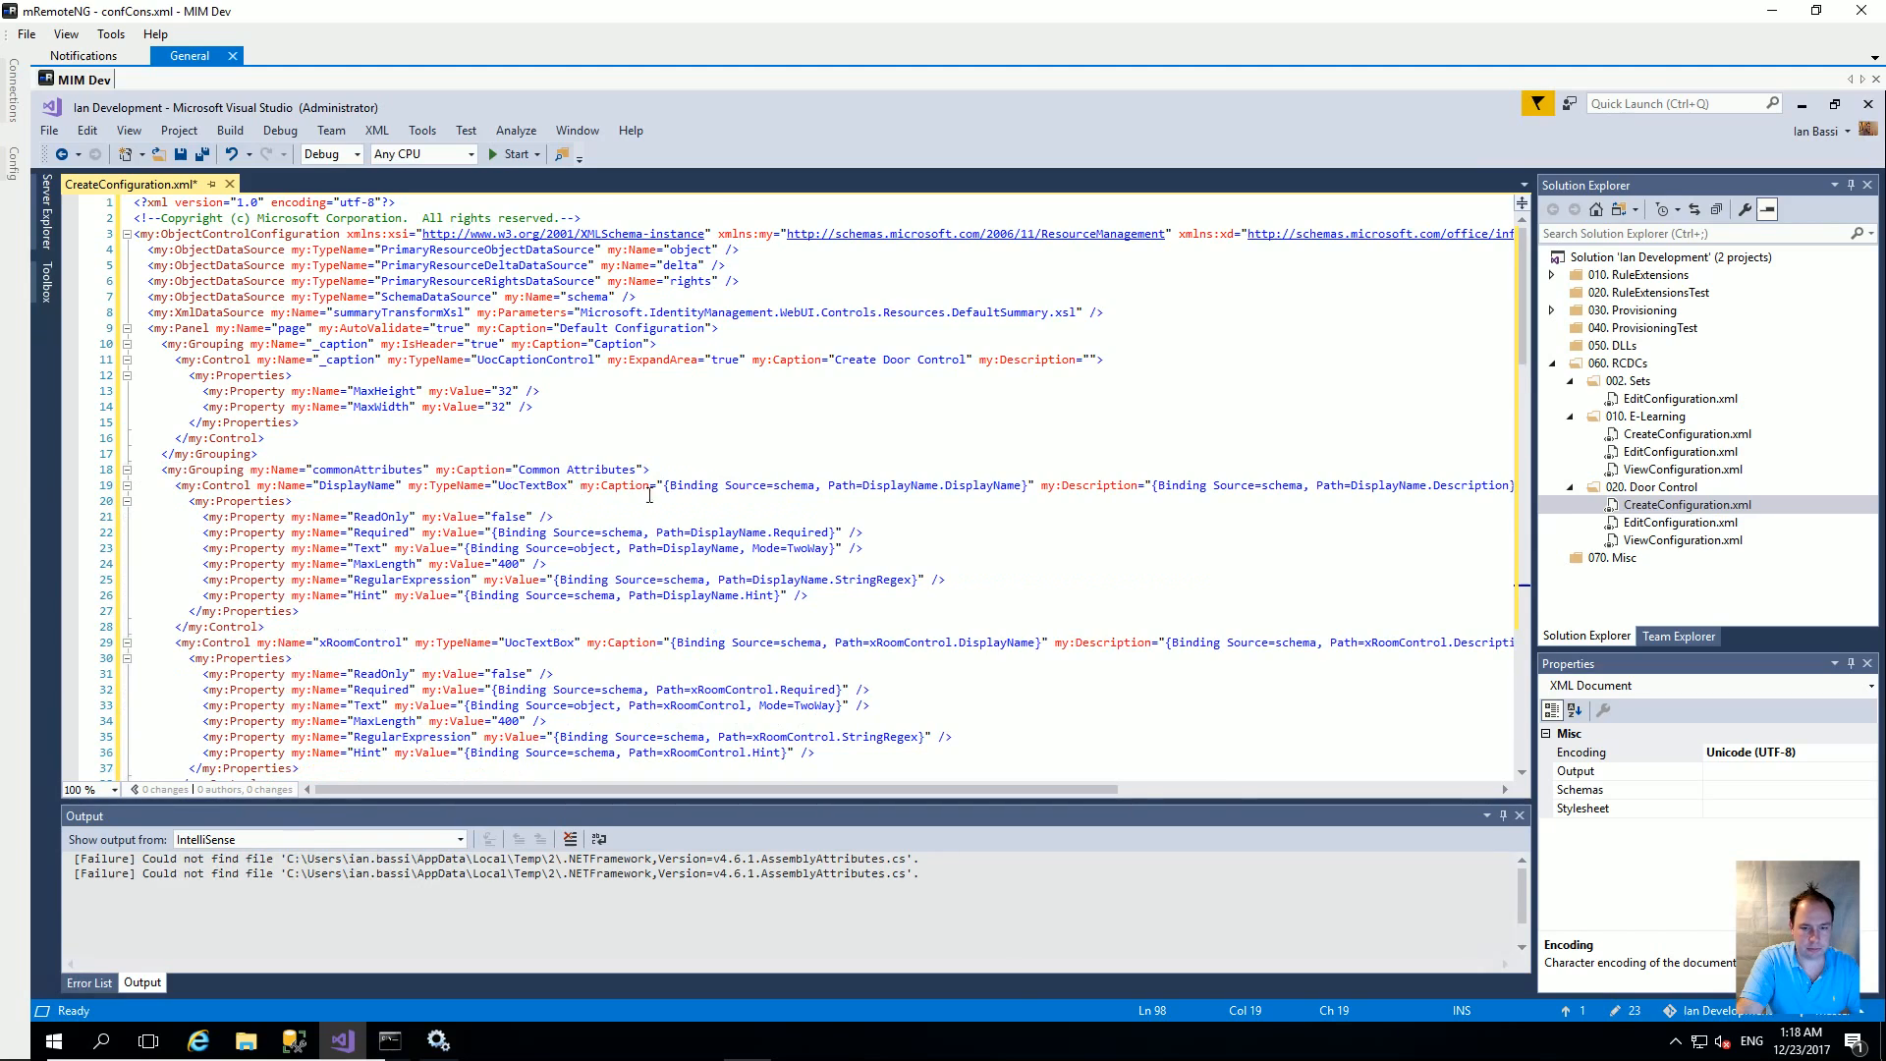
{"action": "scroll", "coordinate": [738, 531], "scroll_direction": "down", "scroll_amount": 2}
{"action": "scroll", "coordinate": [738, 532], "scroll_direction": "down", "scroll_amount": 4}
{"action": "scroll", "coordinate": [738, 532], "scroll_direction": "up", "scroll_amount": 6}
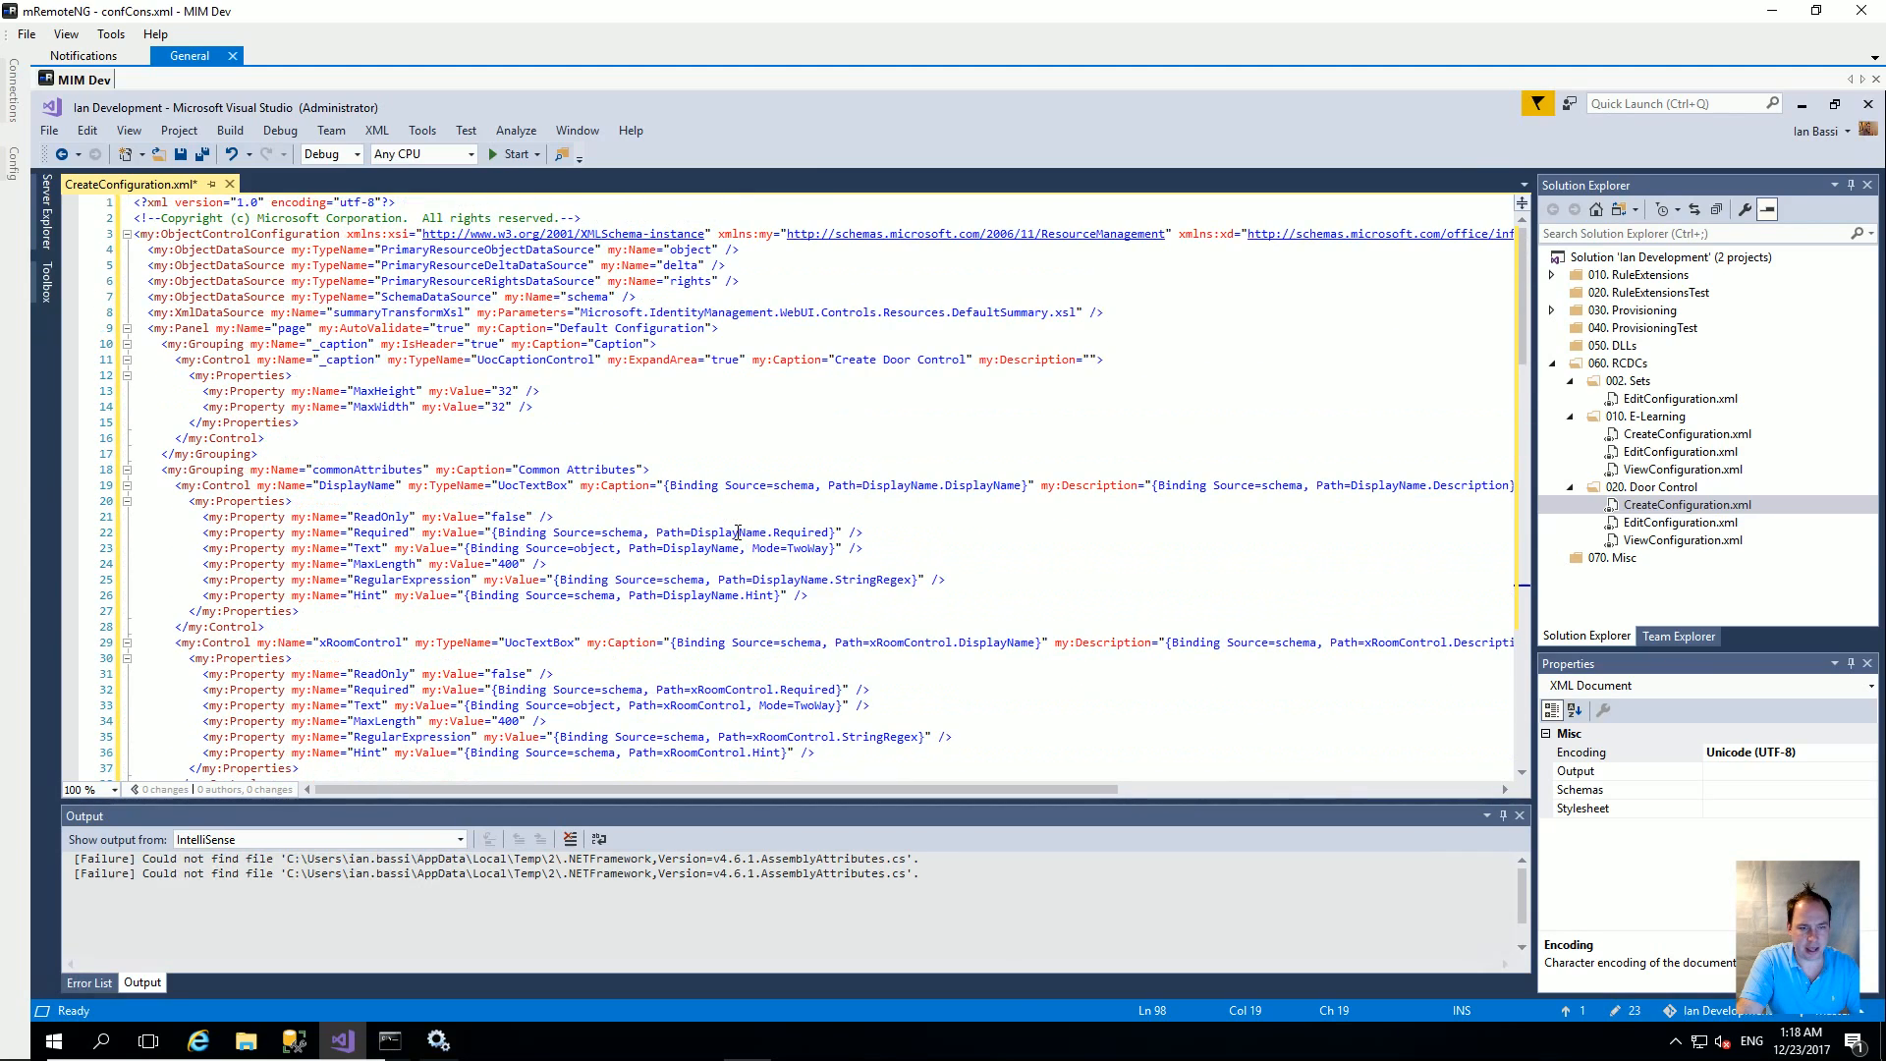
Step: Replace EditConfiguration.xml's contents with the copied configuration and caption it Edit Door Control
{"action": "key", "text": "ctrl+a"}
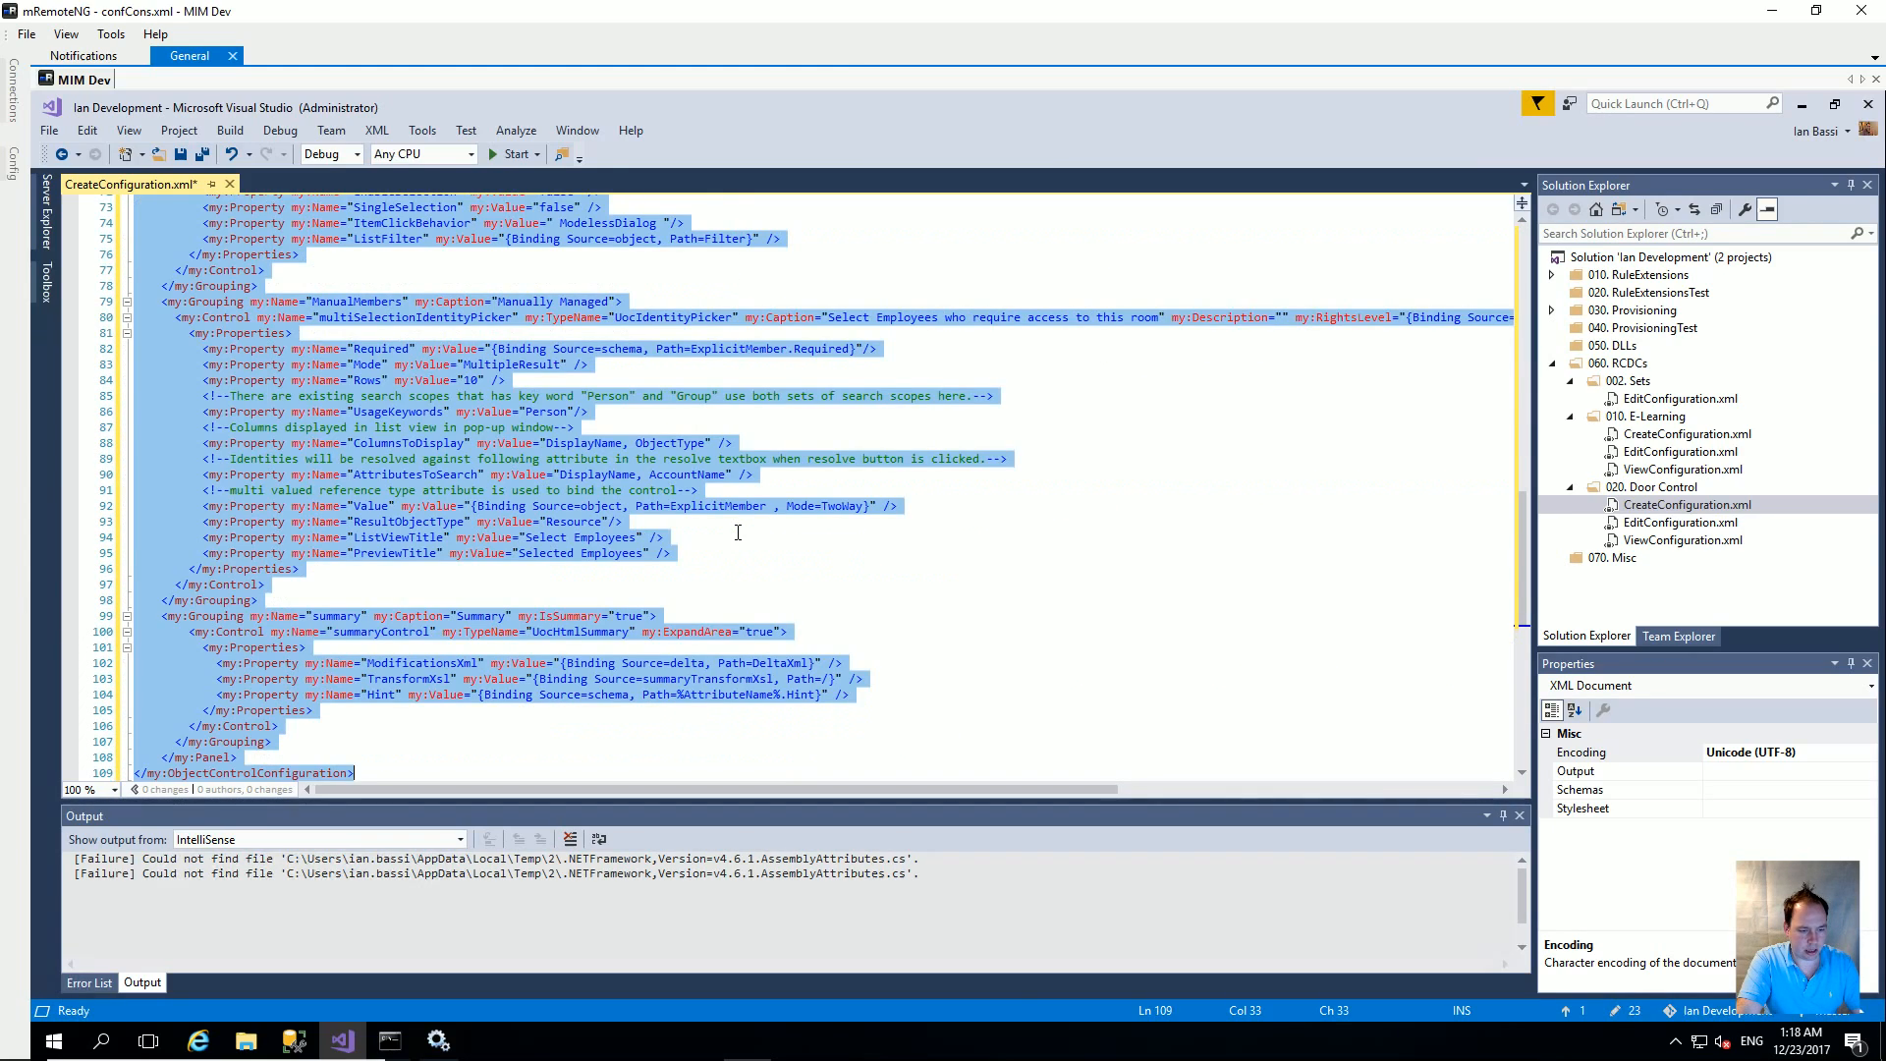
{"action": "double_click", "coordinate": [1679, 523]}
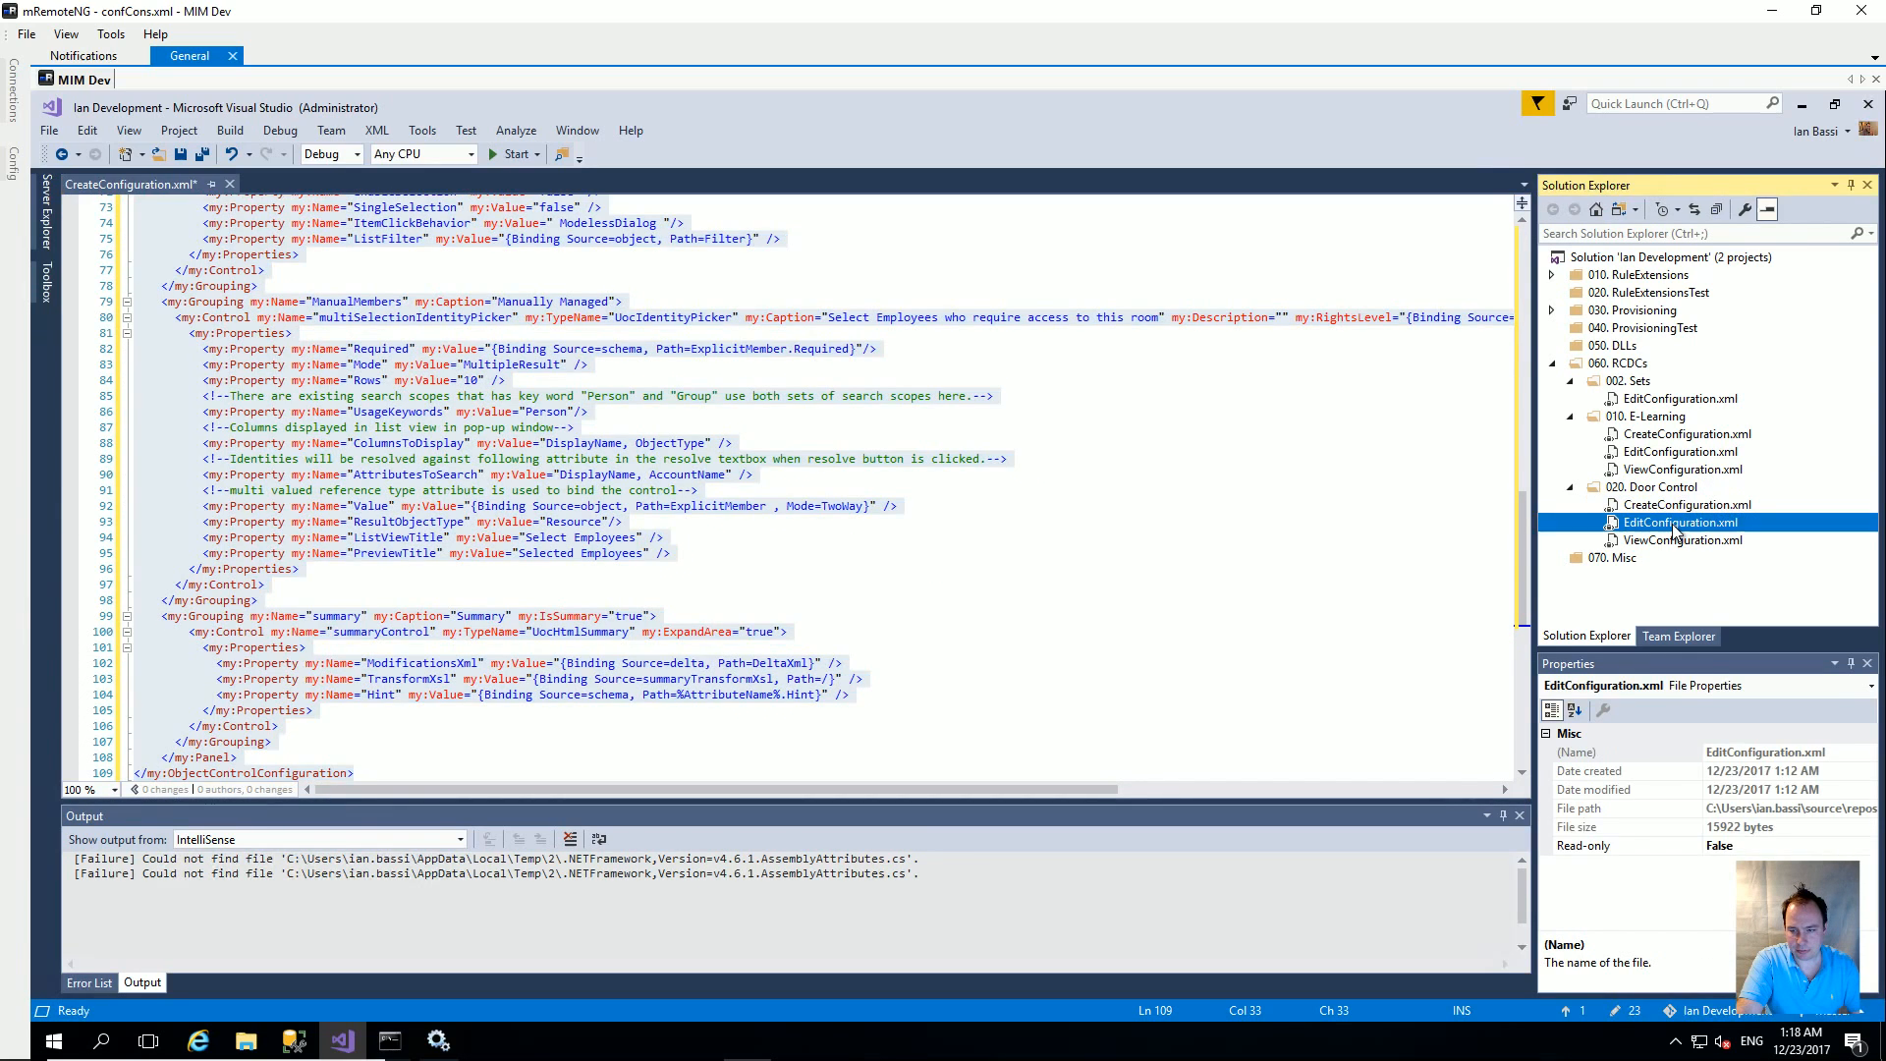
{"action": "key", "text": "ctrl+a"}
{"action": "key", "text": "ctrl+v"}
{"action": "scroll", "coordinate": [616, 459], "scroll_direction": "up", "scroll_amount": 20}
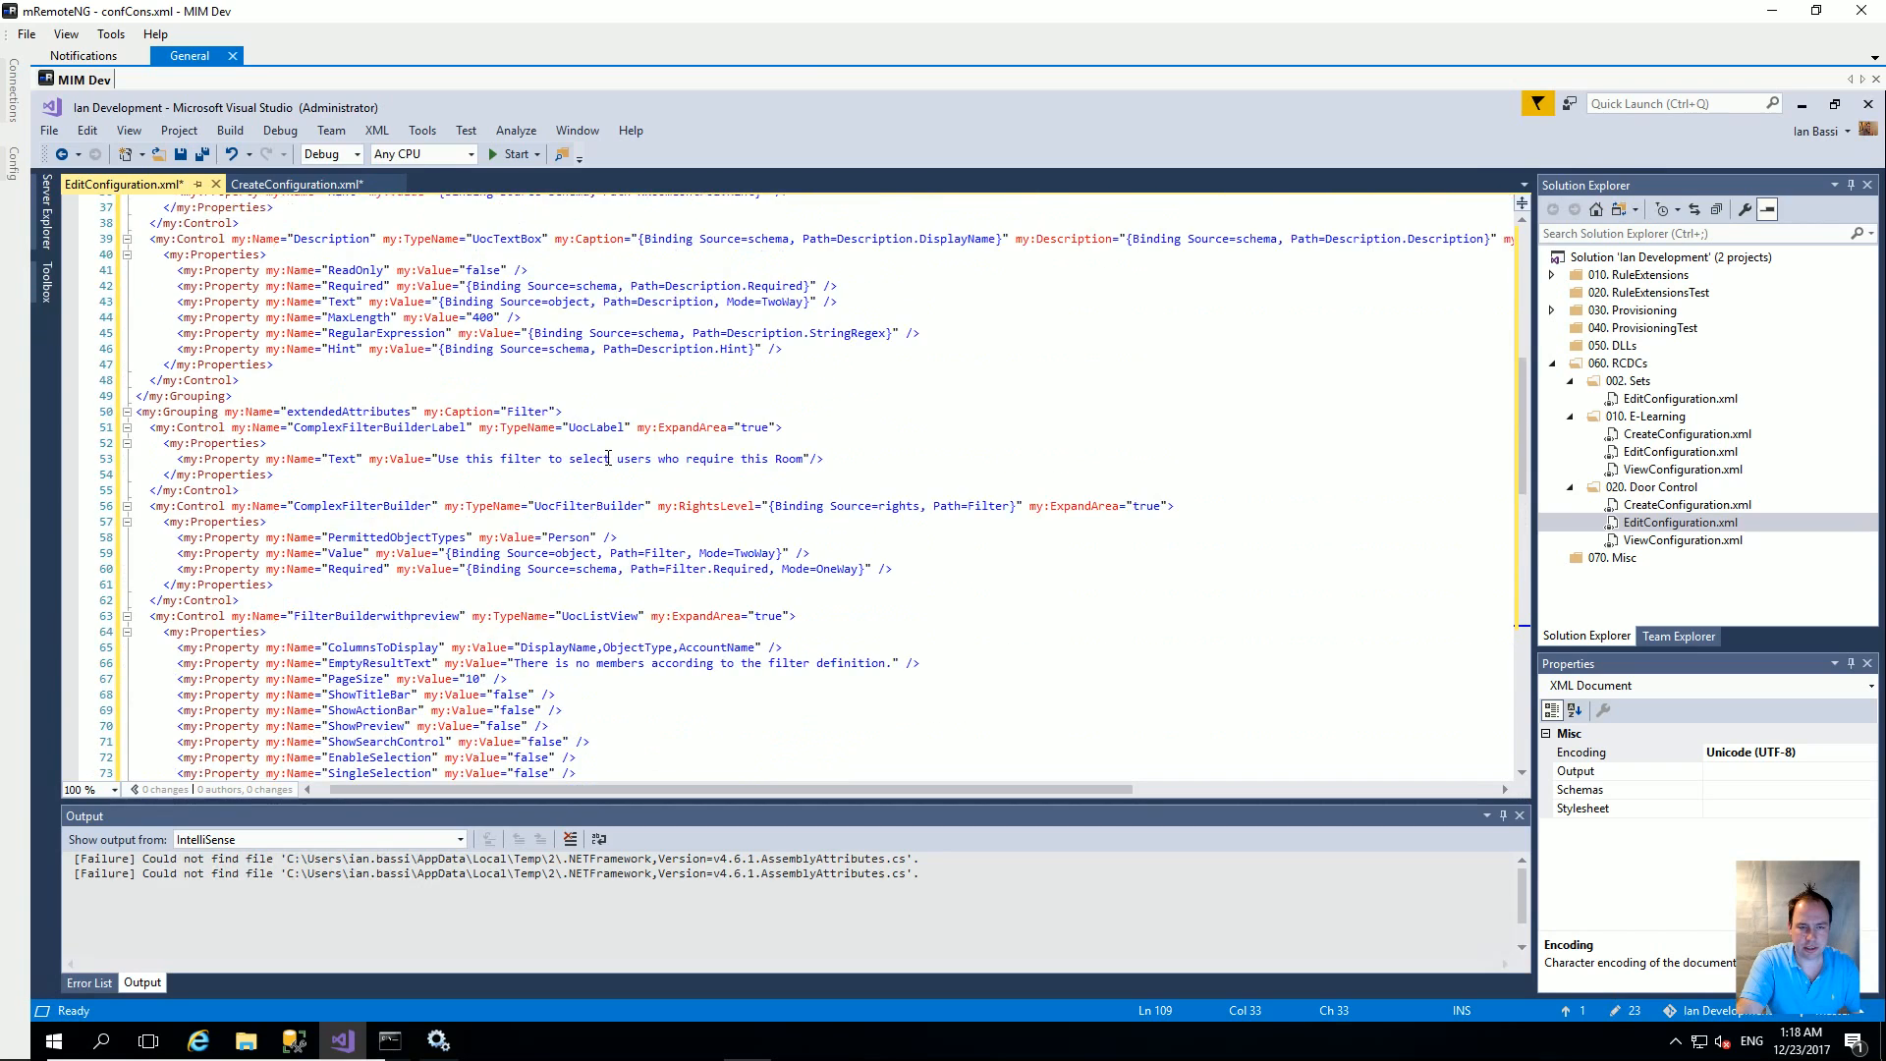
{"action": "double_click", "coordinate": [835, 360]}
{"action": "type", "text": "Edit"}
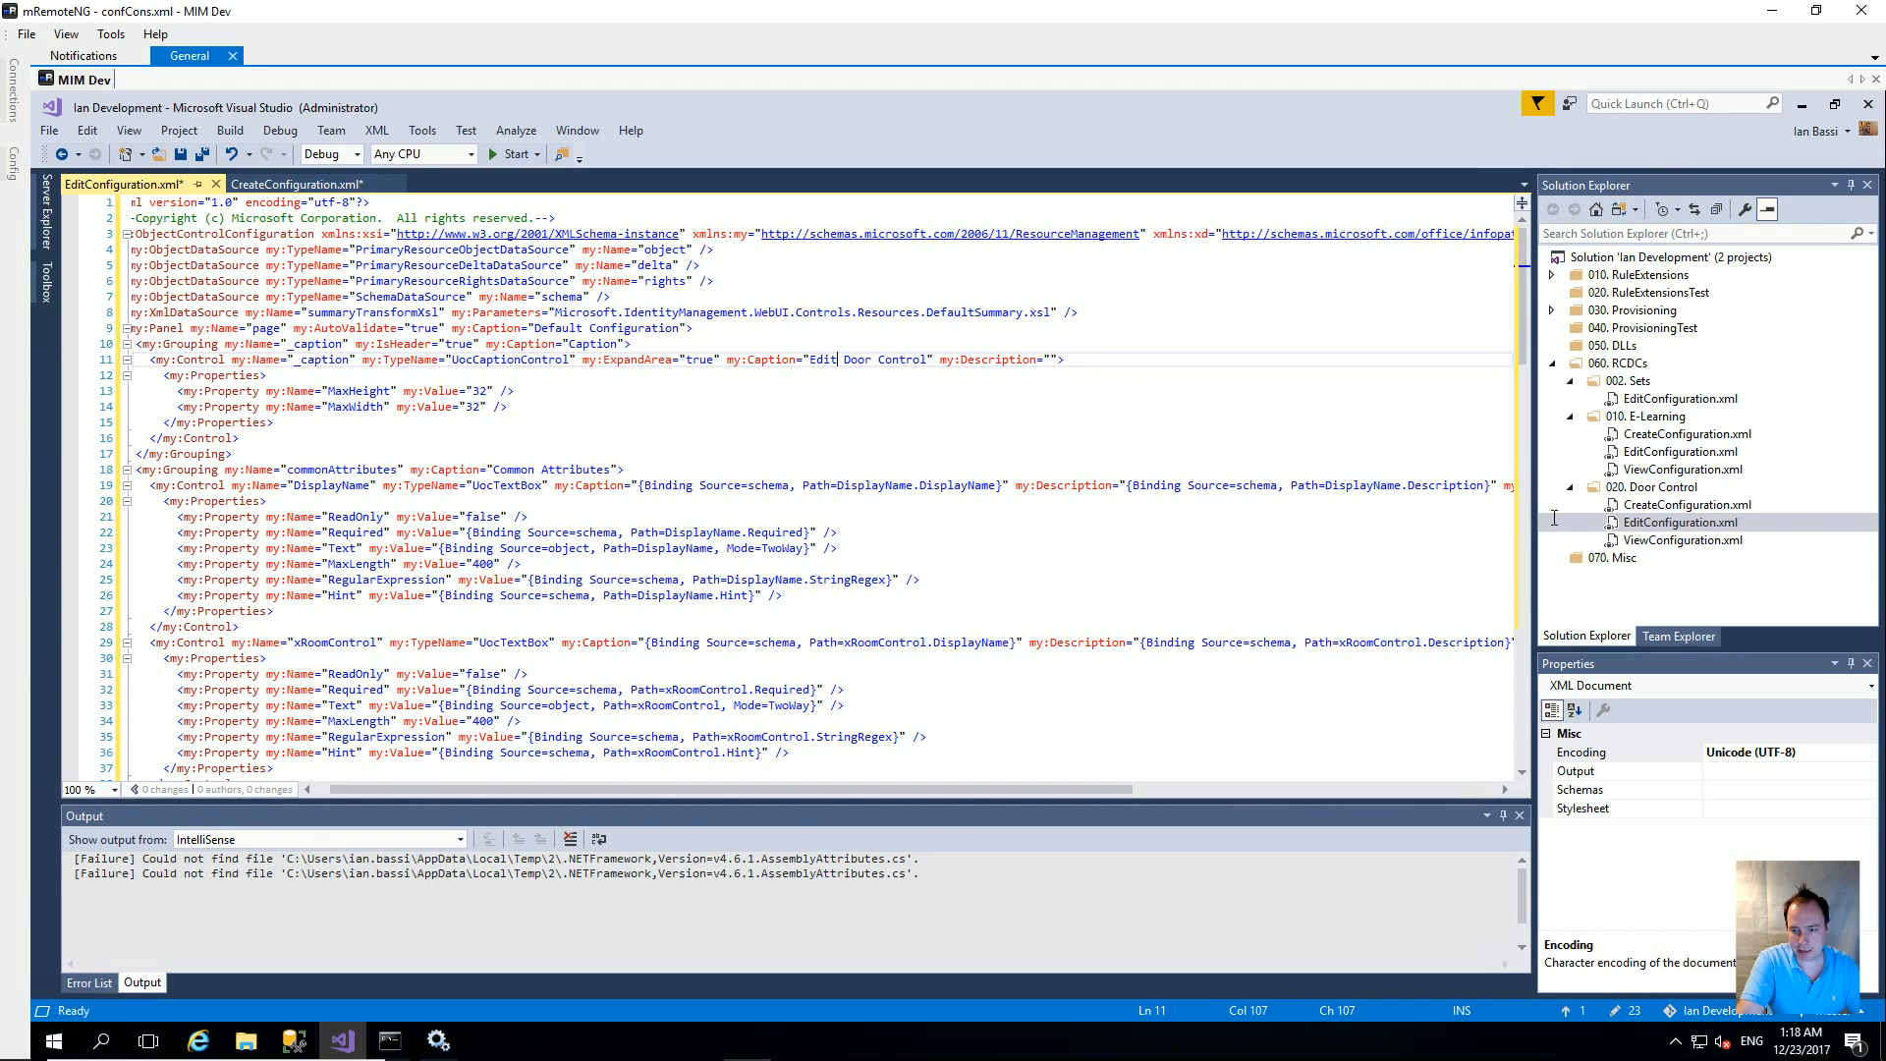
Step: Fill ViewConfiguration.xml with the same configuration, caption it View Door Control, and save all files
{"action": "double_click", "coordinate": [1636, 540]}
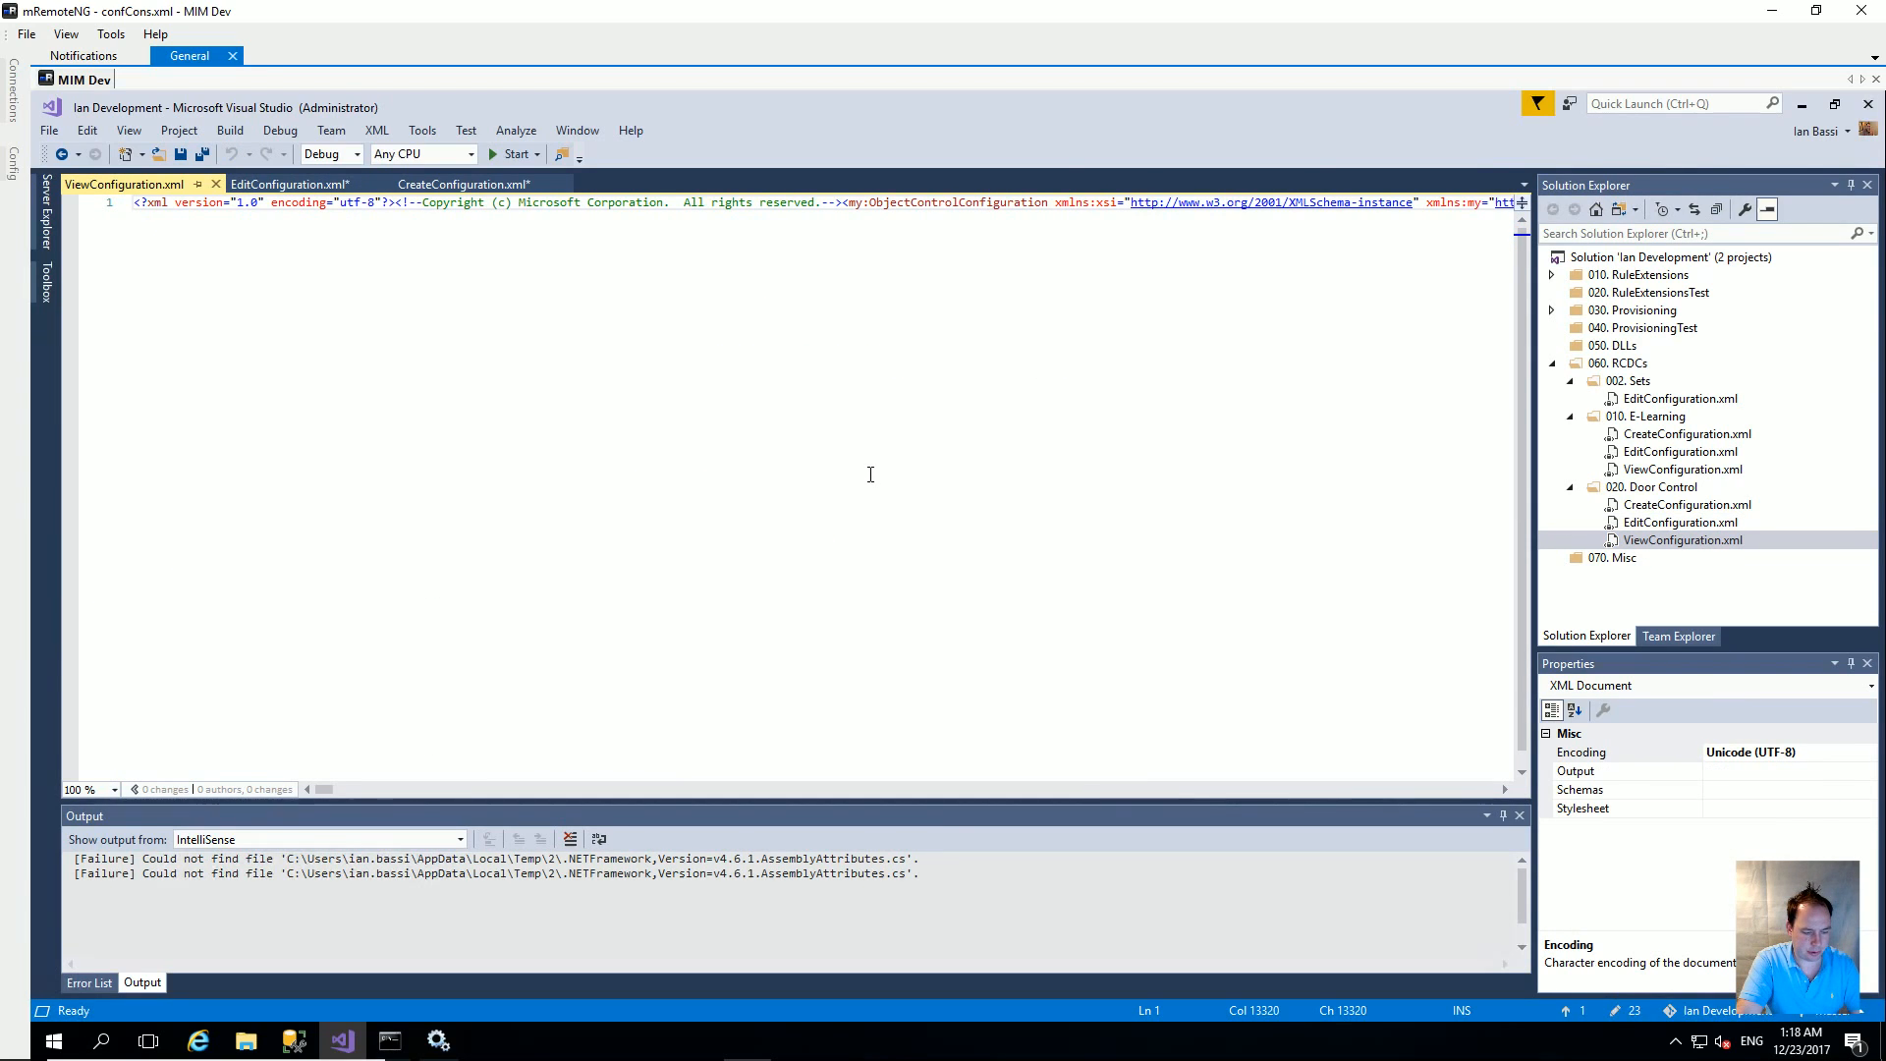
{"action": "key", "text": "ctrl+k"}
{"action": "key", "text": "ctrl+d"}
{"action": "scroll", "coordinate": [726, 459], "scroll_direction": "up", "scroll_amount": 15}
{"action": "scroll", "coordinate": [726, 460], "scroll_direction": "up", "scroll_amount": 7}
{"action": "double_click", "coordinate": [833, 360]}
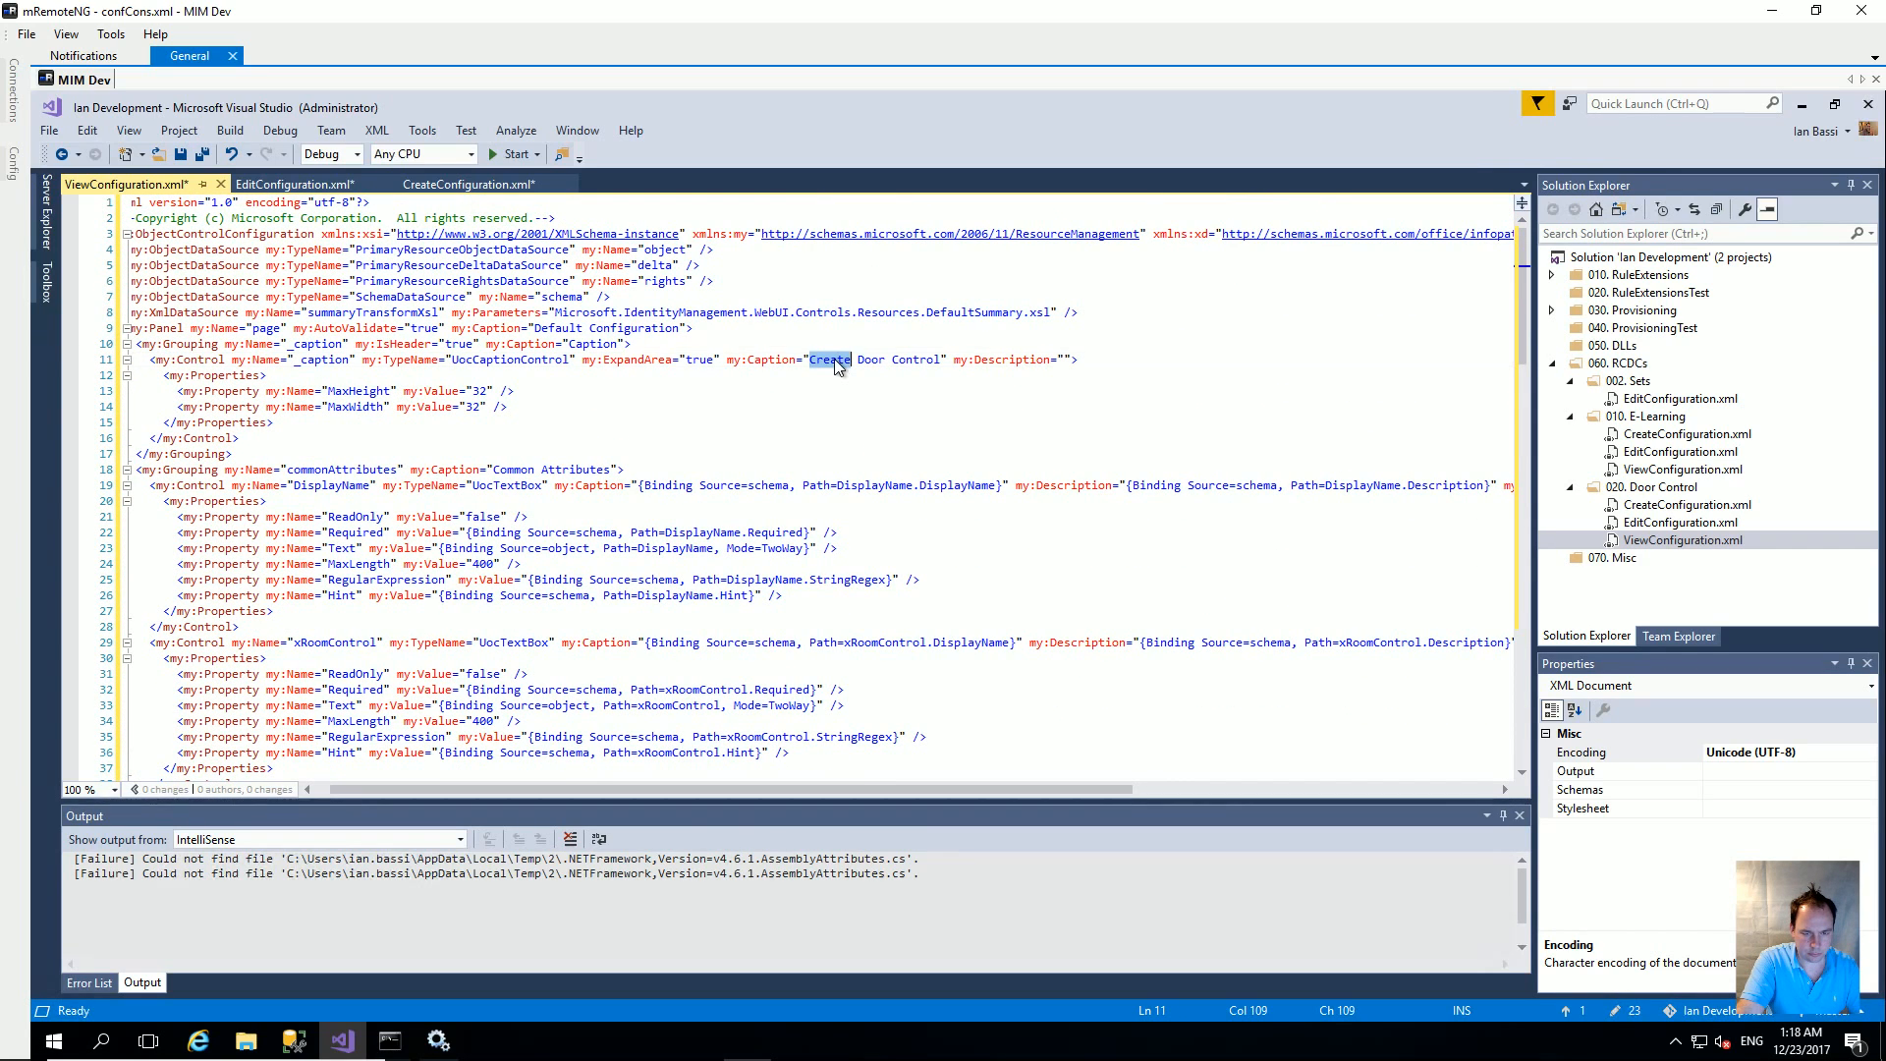
{"action": "type", "text": "View"}
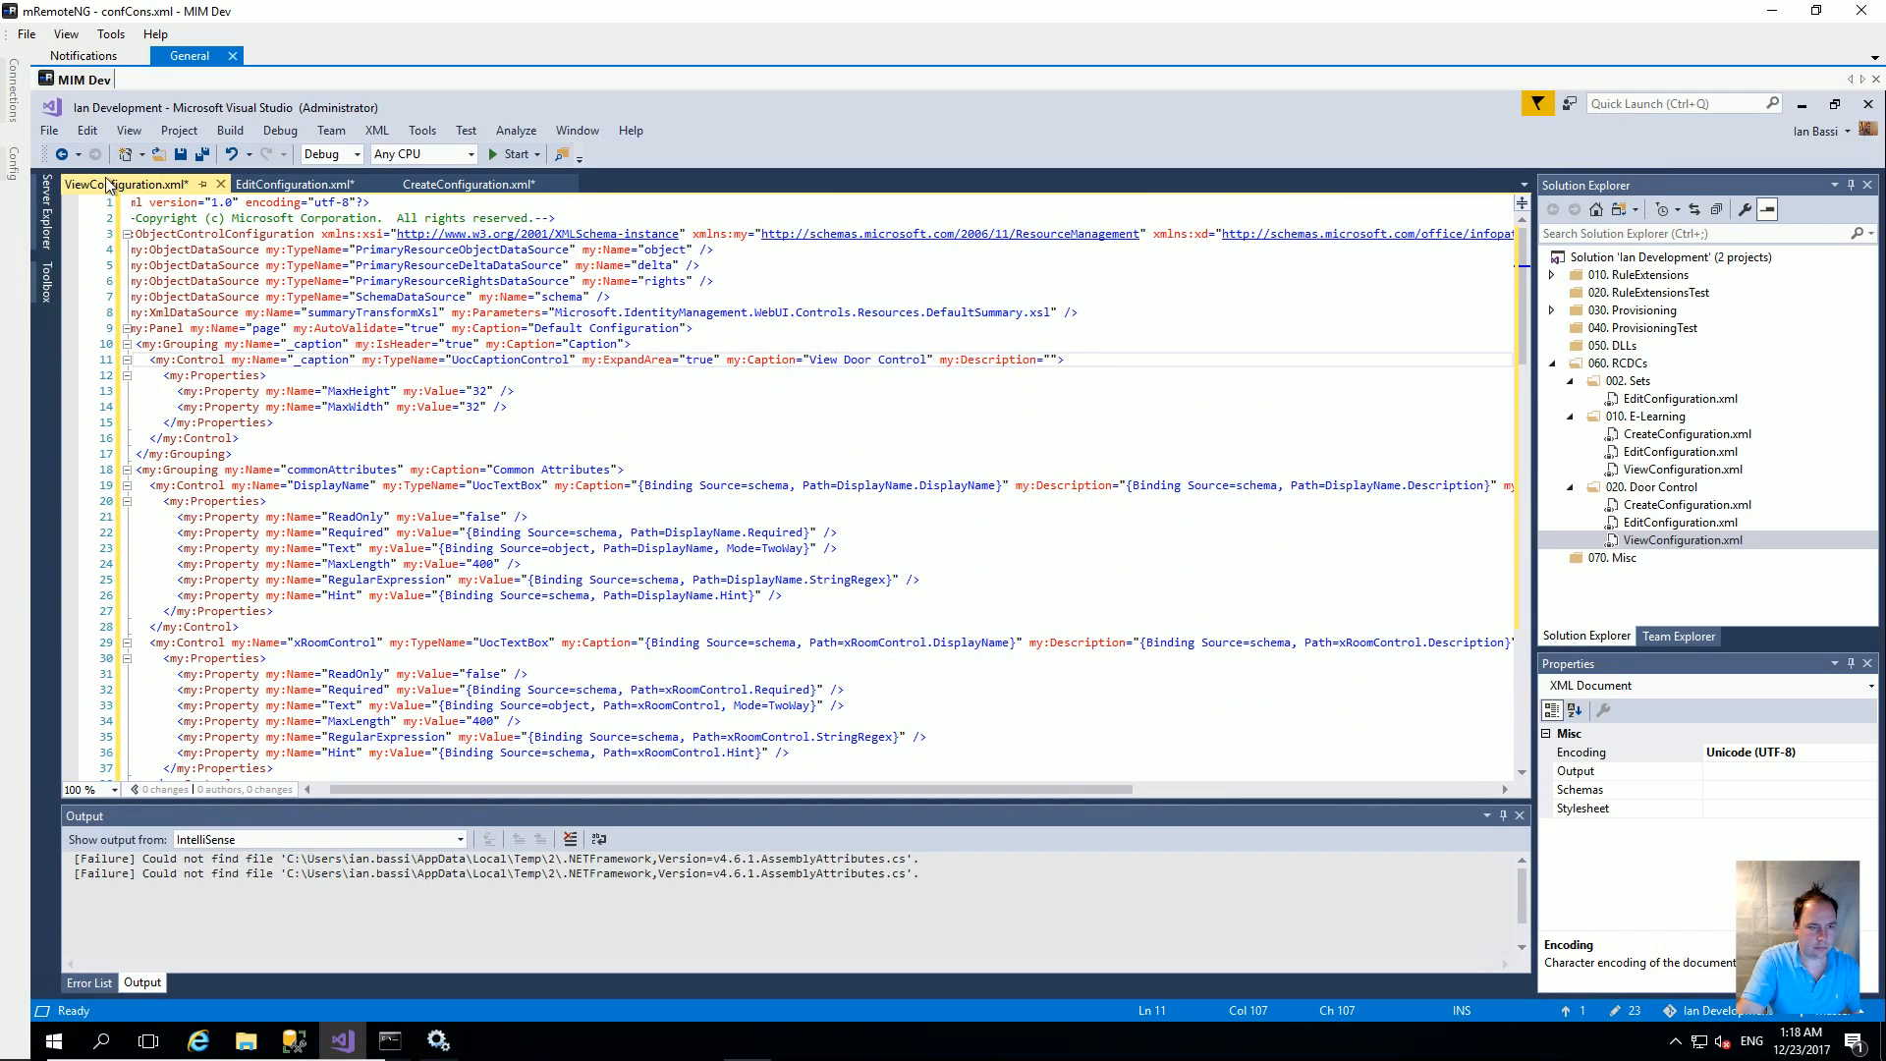
{"action": "left_click", "coordinate": [204, 156]}
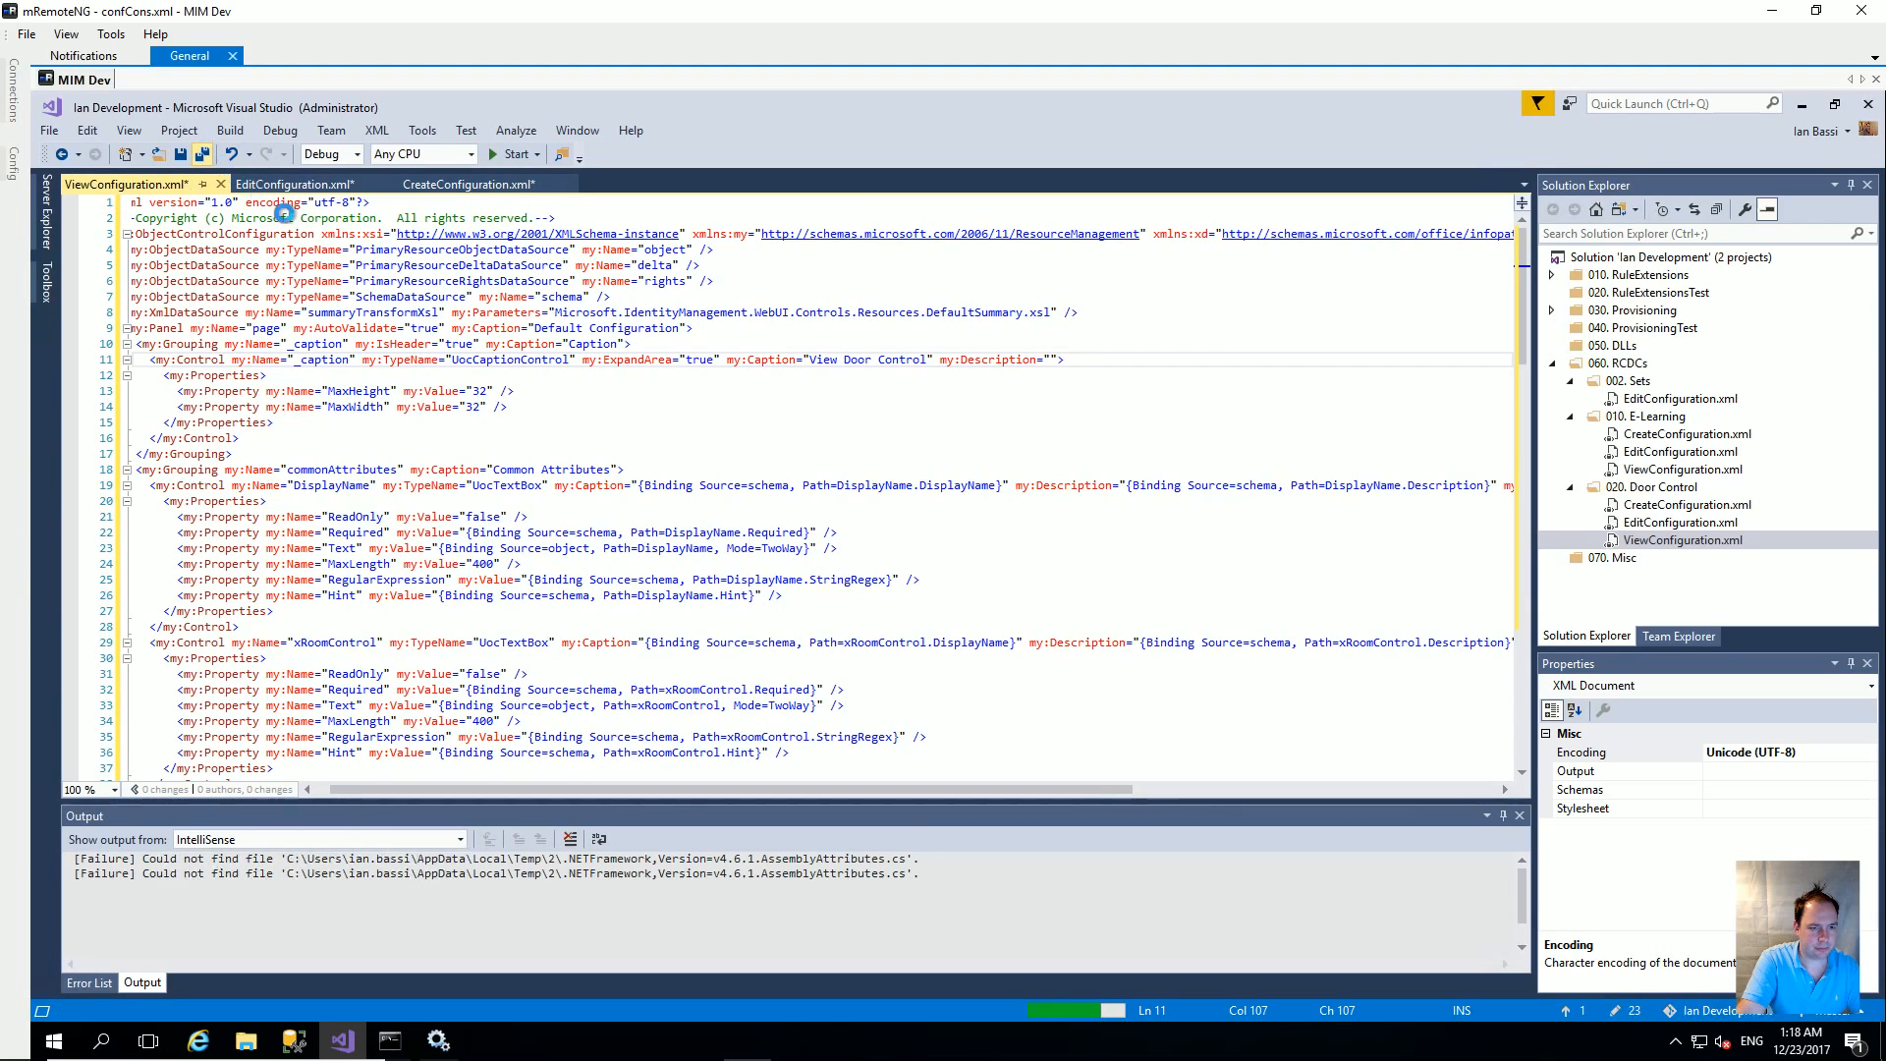
Step: Upload CreateConfiguration.xml to the Door Control Creation configuration and submit it
{"action": "mouse_move", "coordinate": [213, 1041]}
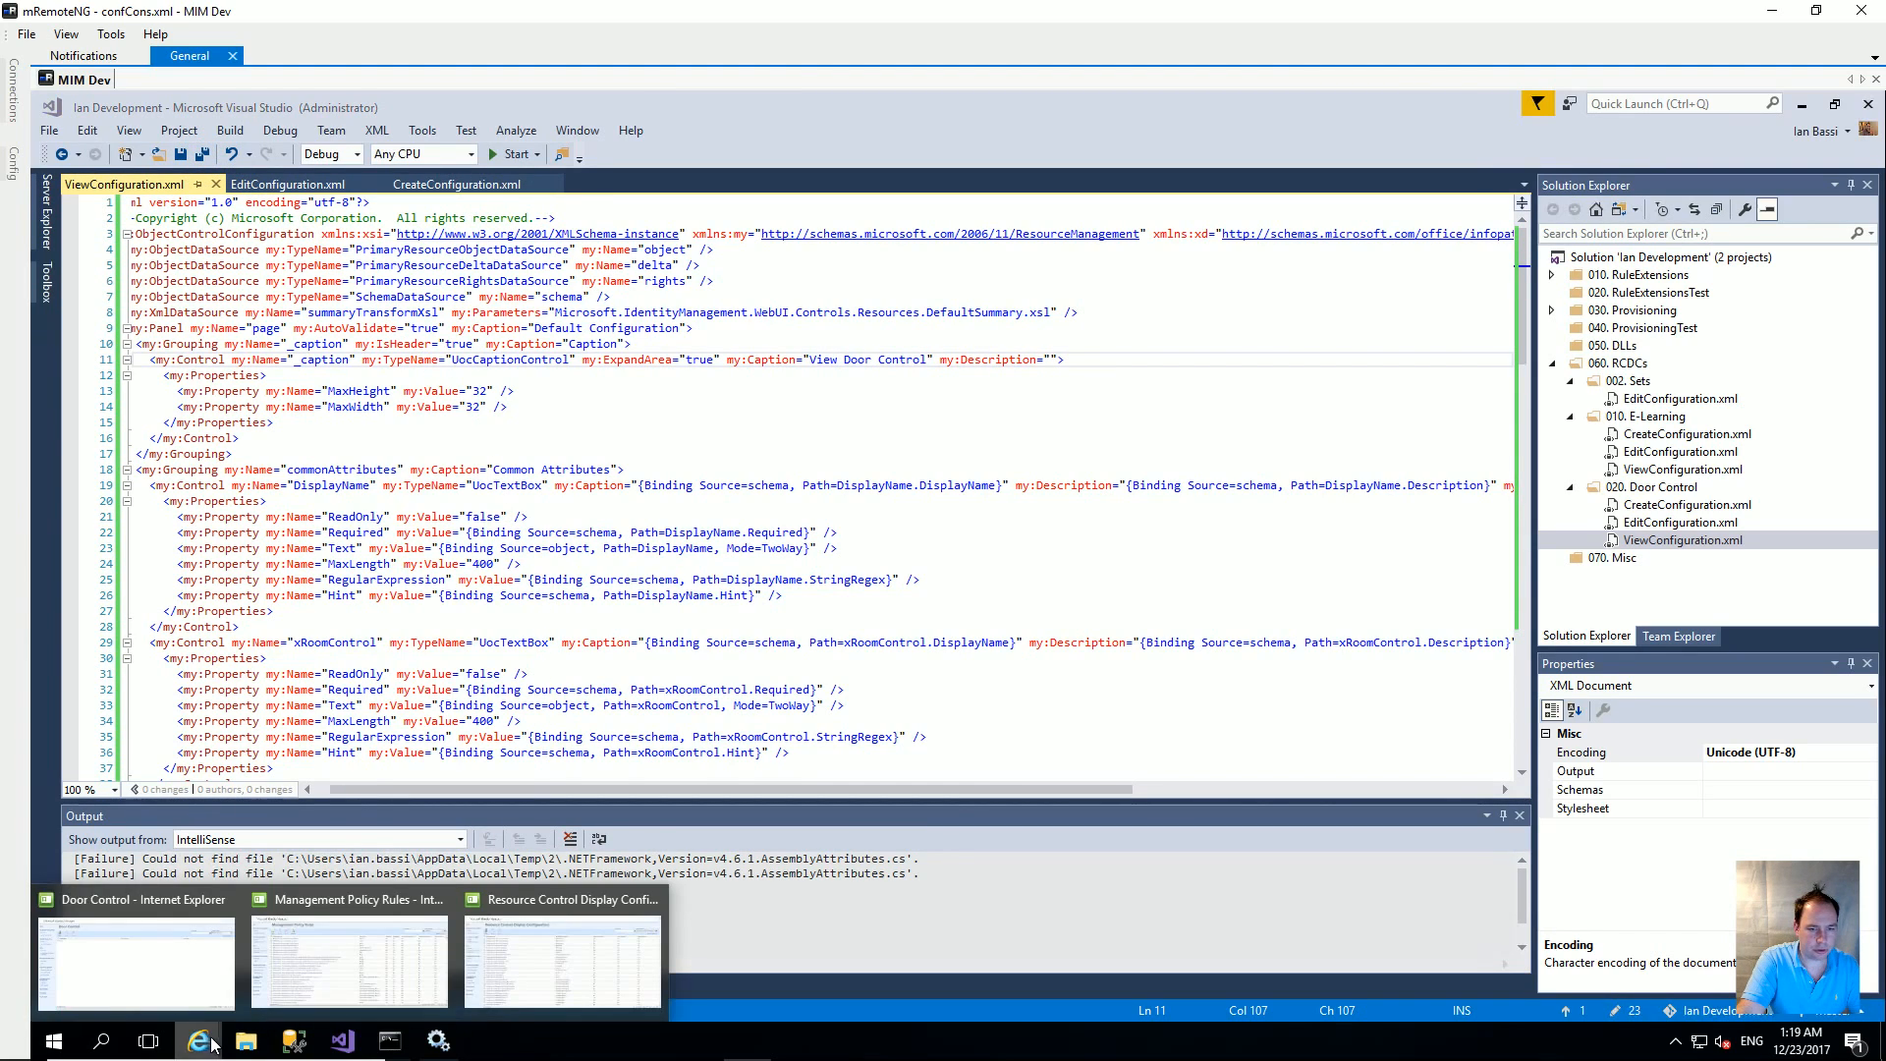
{"action": "left_click", "coordinate": [517, 964]}
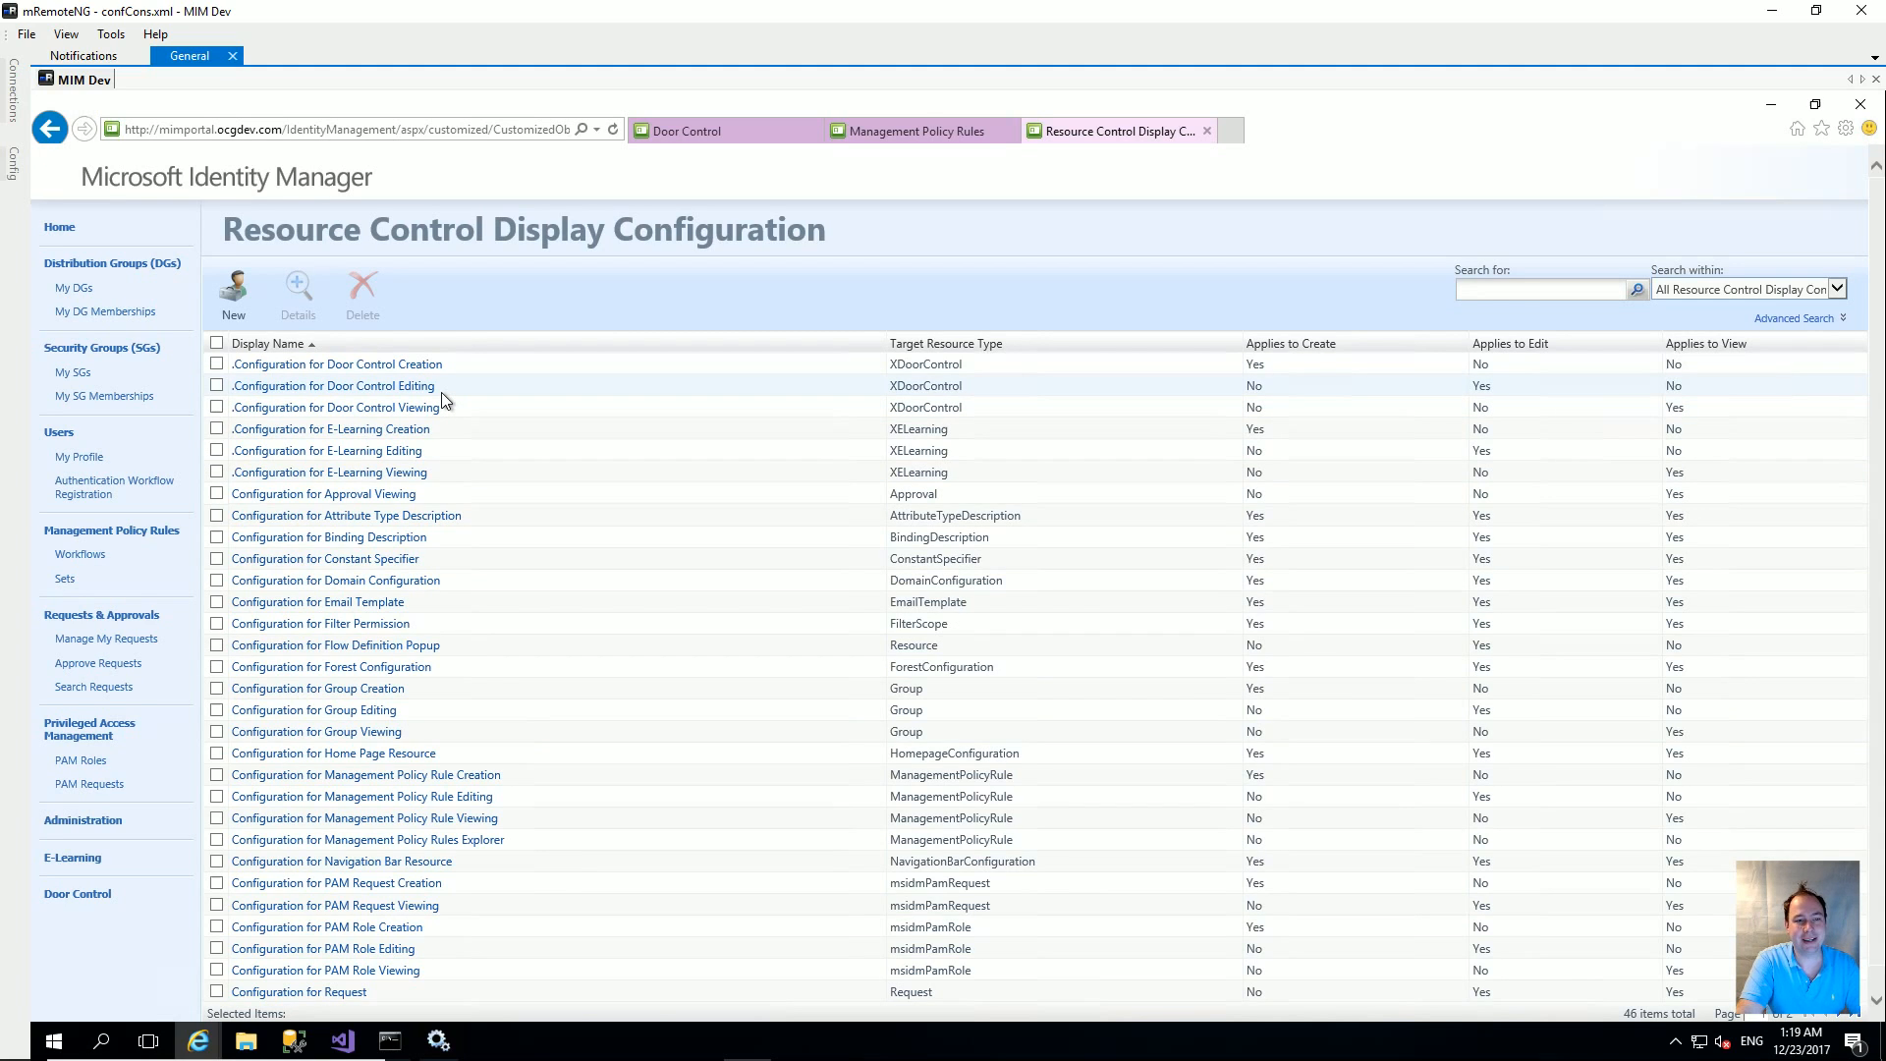
{"action": "left_click", "coordinate": [413, 366]}
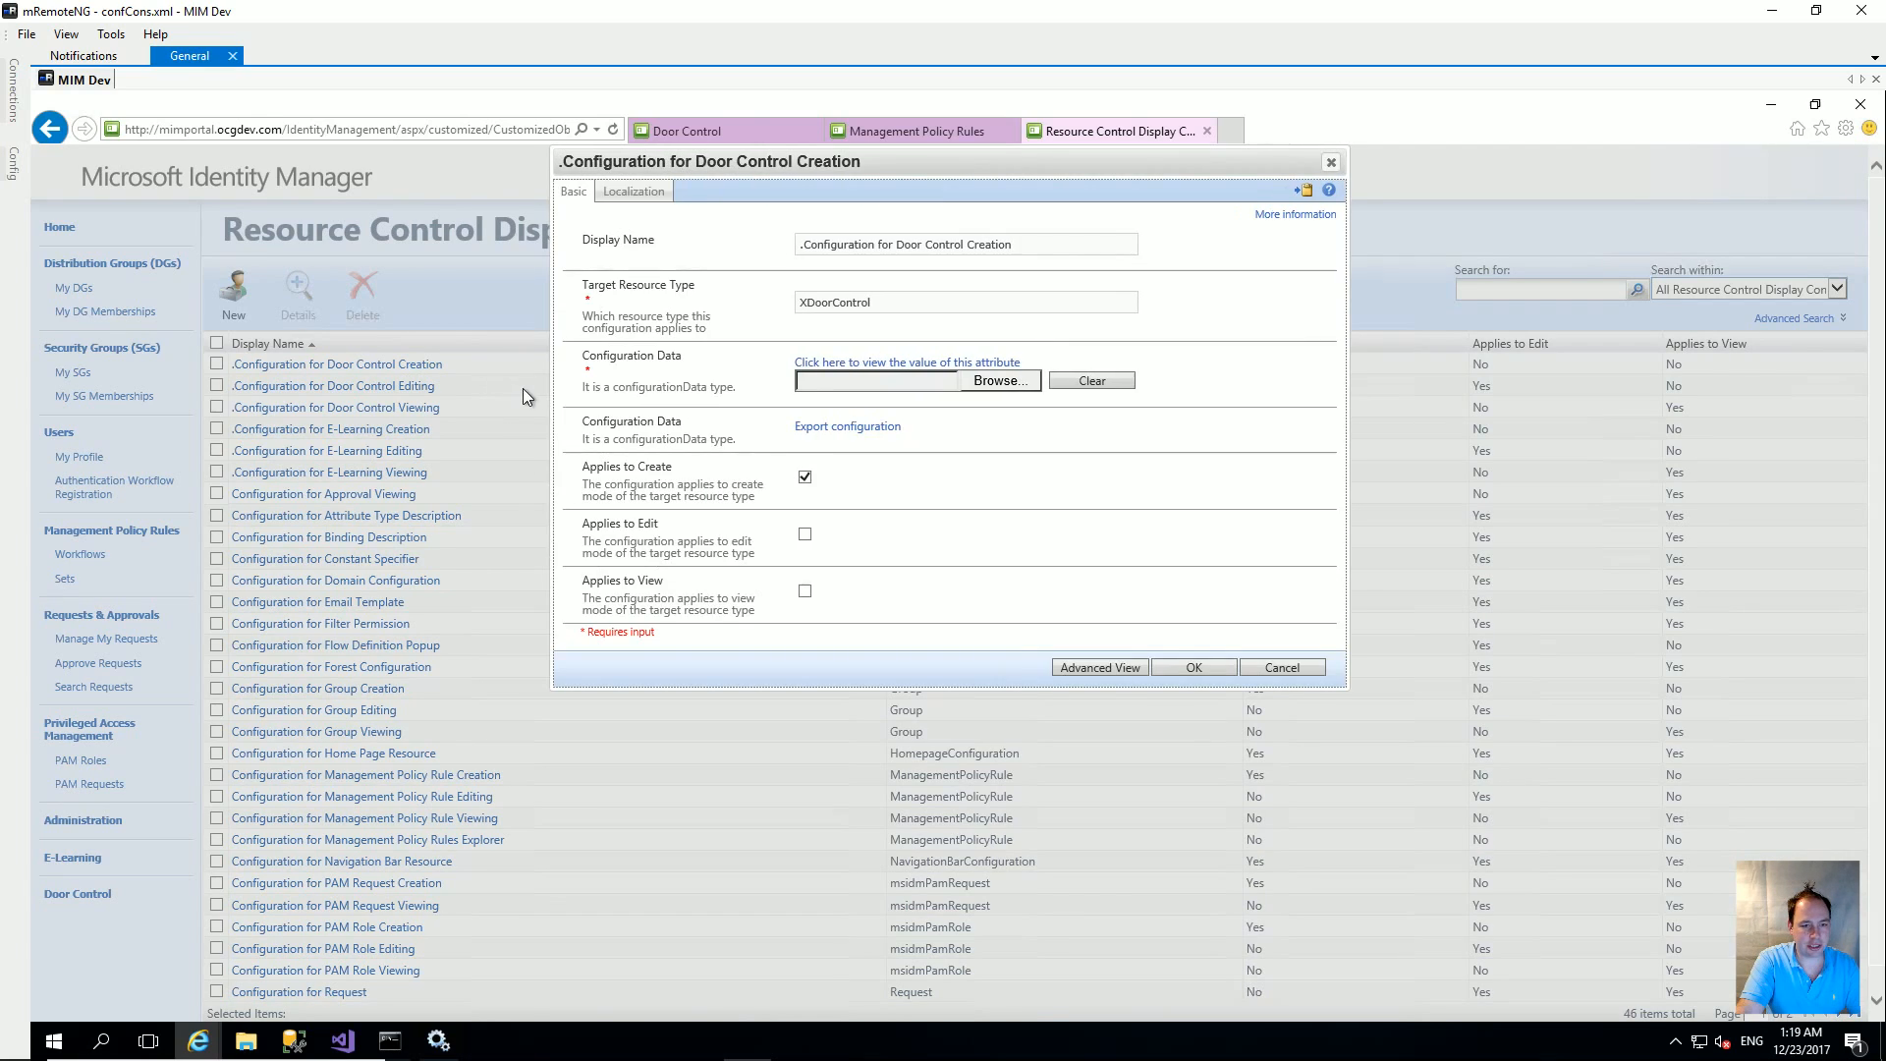
{"action": "left_click", "coordinate": [1002, 382]}
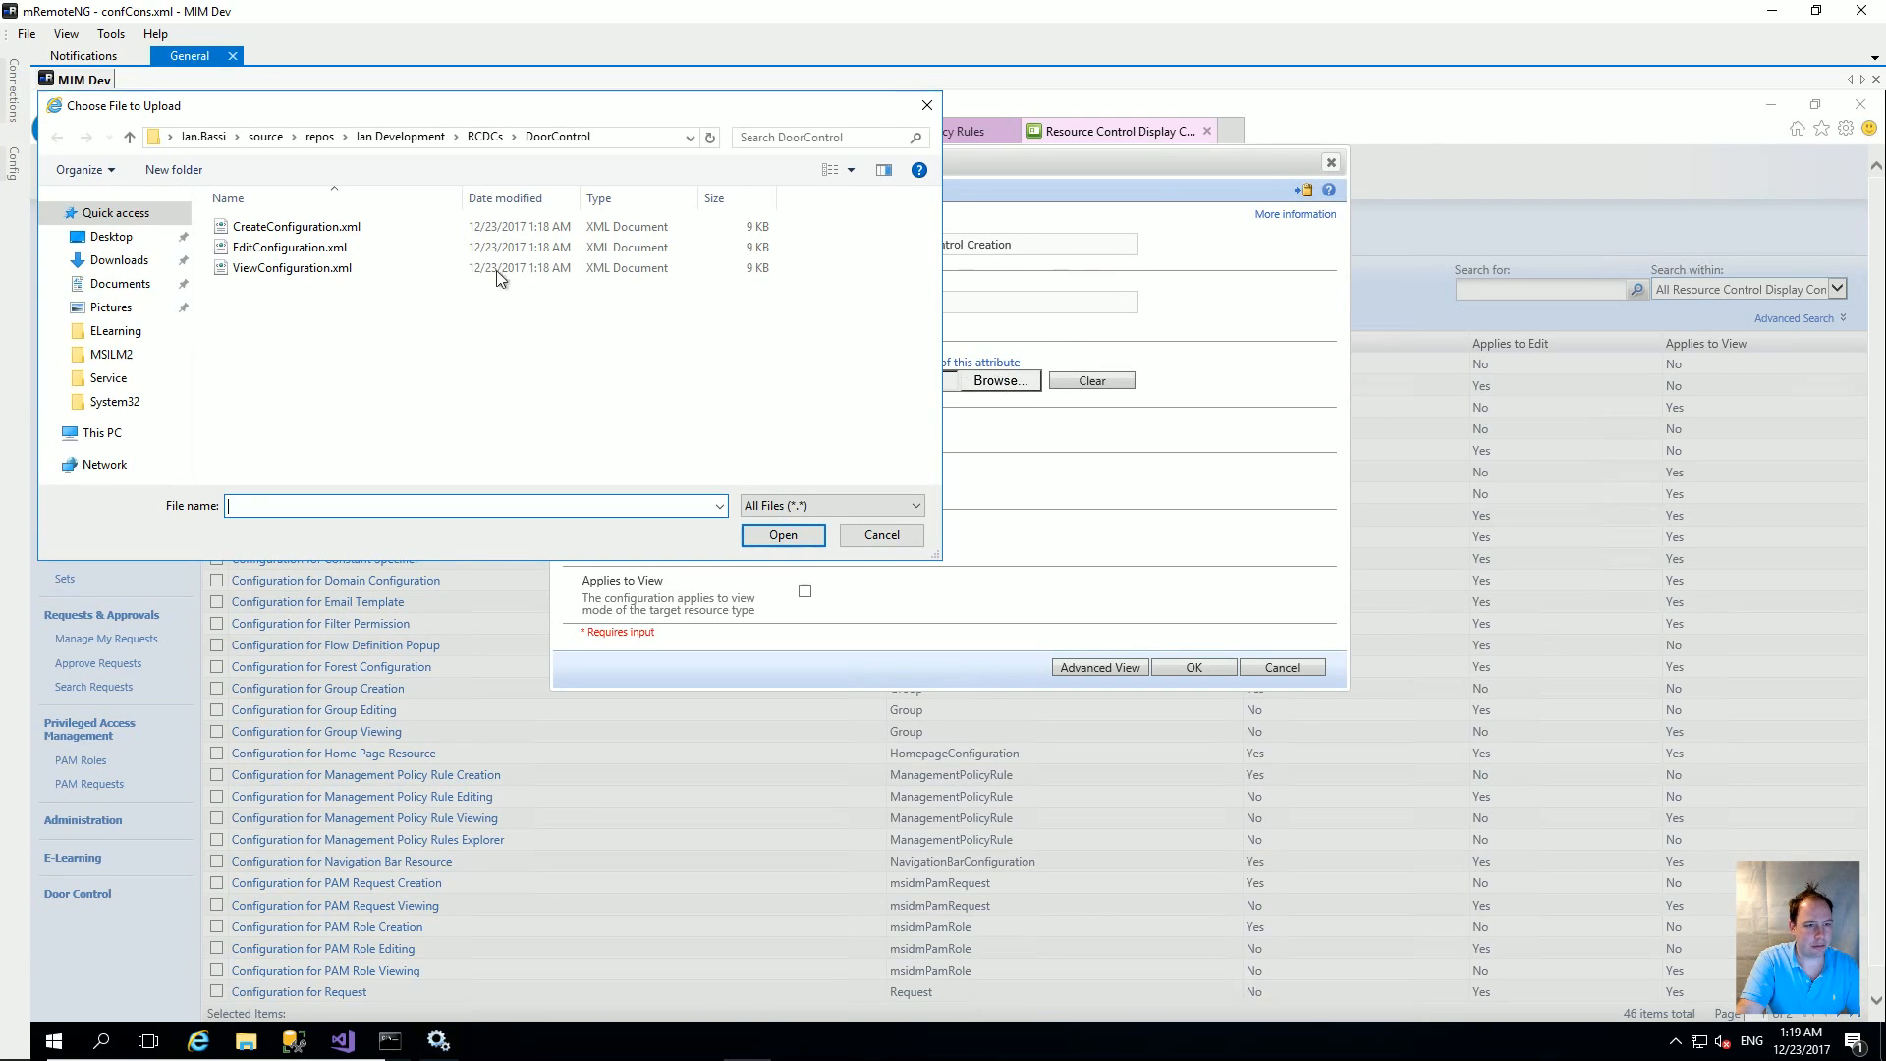
{"action": "left_click", "coordinate": [327, 228]}
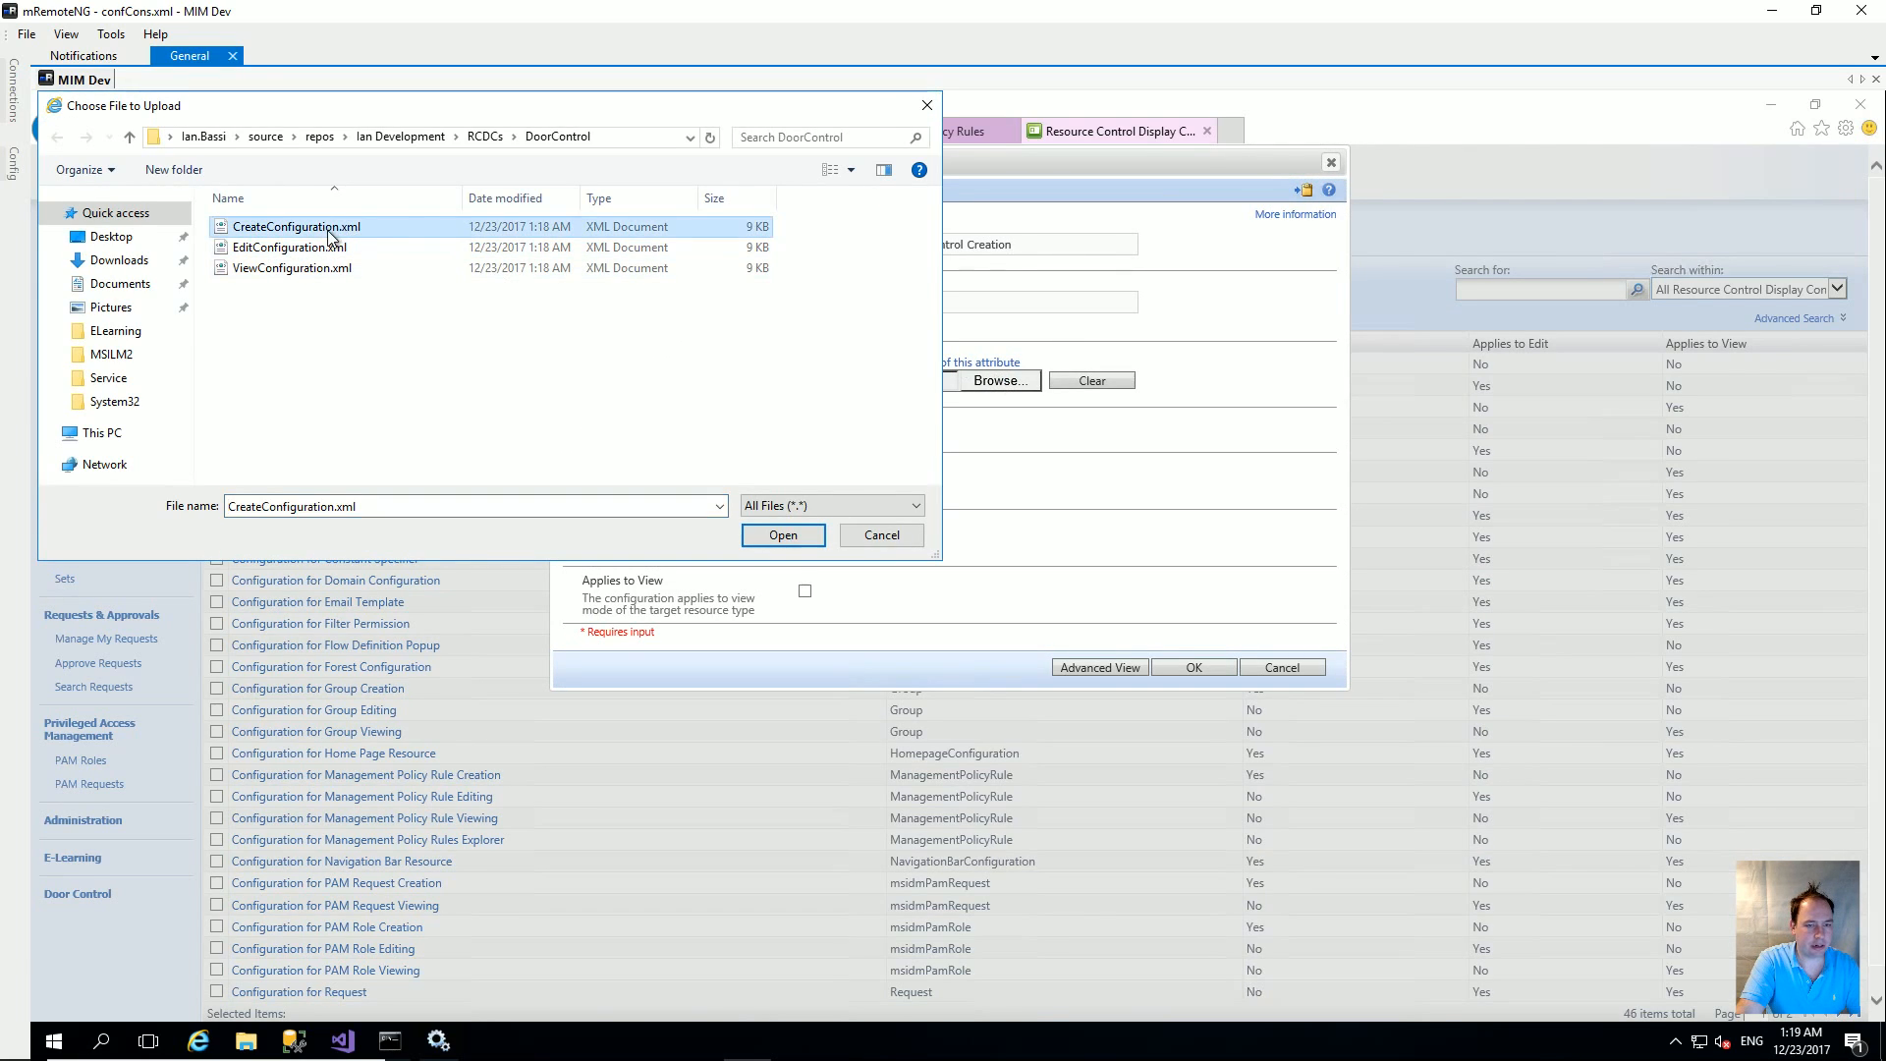
{"action": "left_click", "coordinate": [783, 534]}
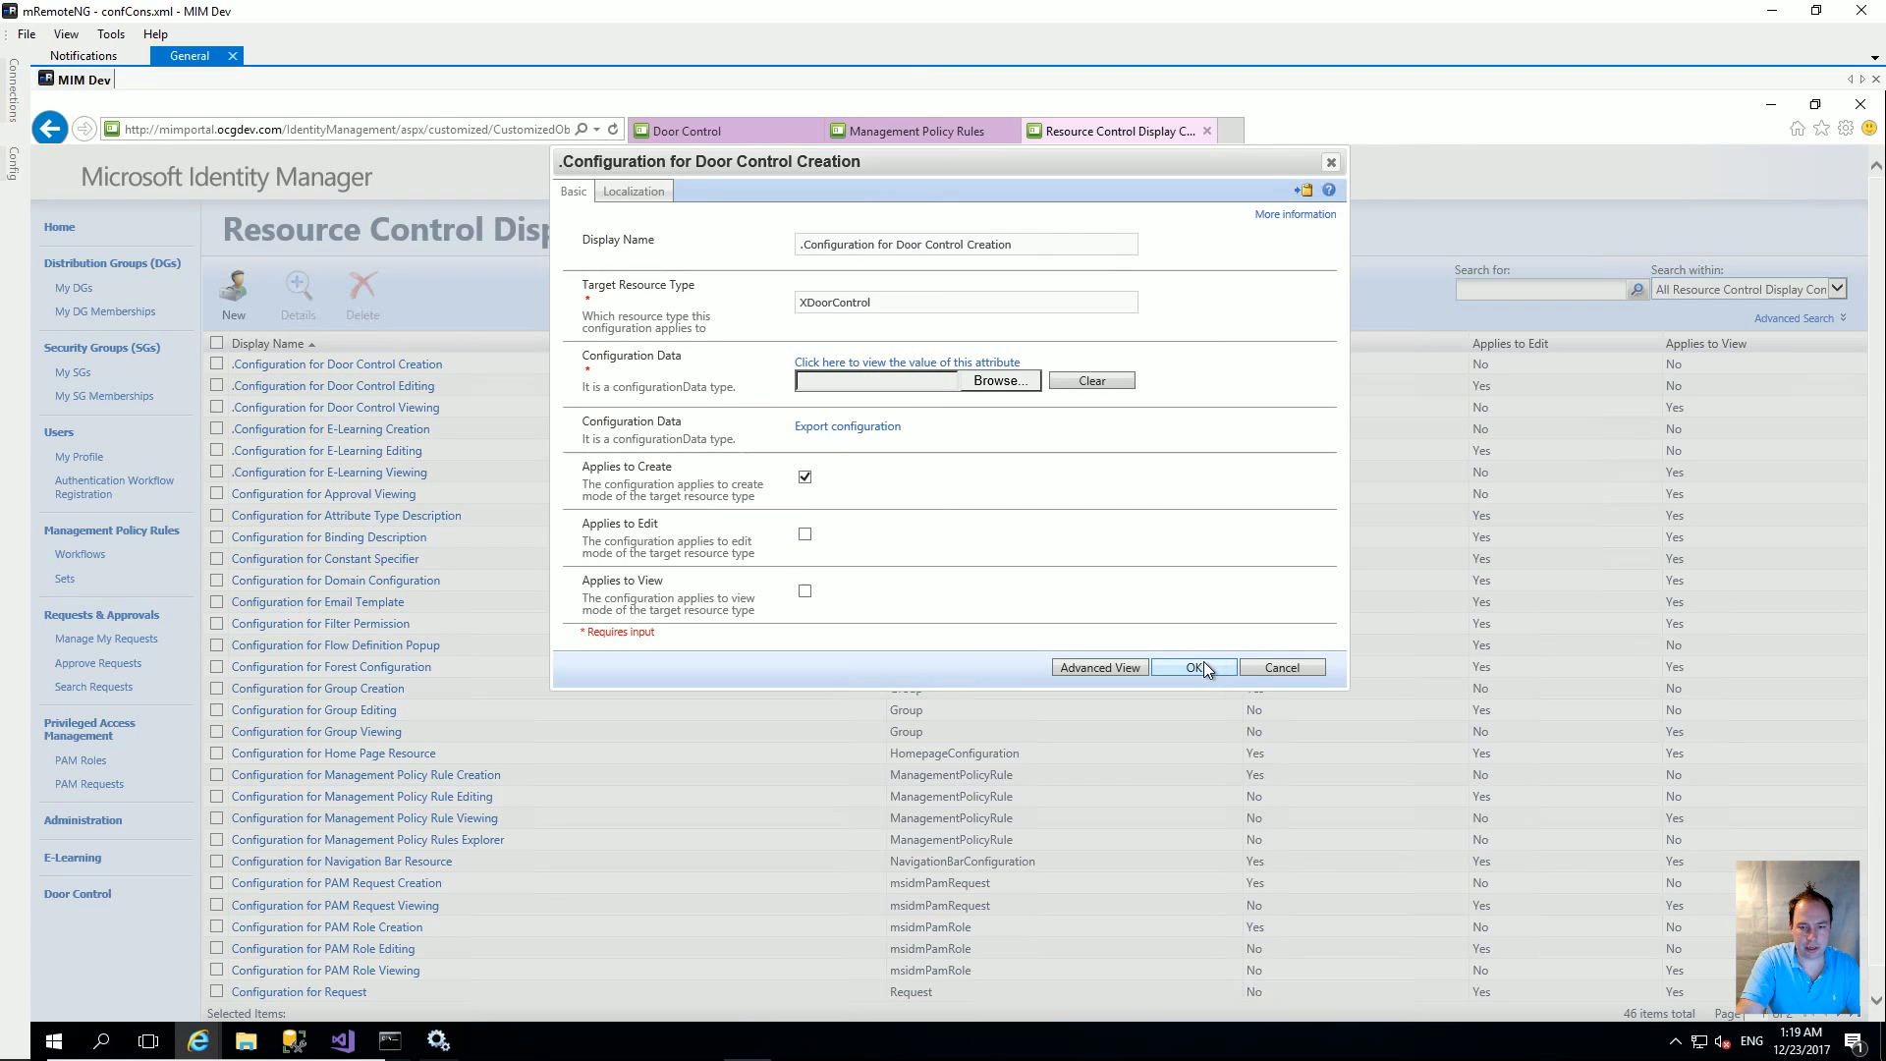
{"action": "left_click", "coordinate": [1204, 665]}
{"action": "left_click", "coordinate": [1198, 531]}
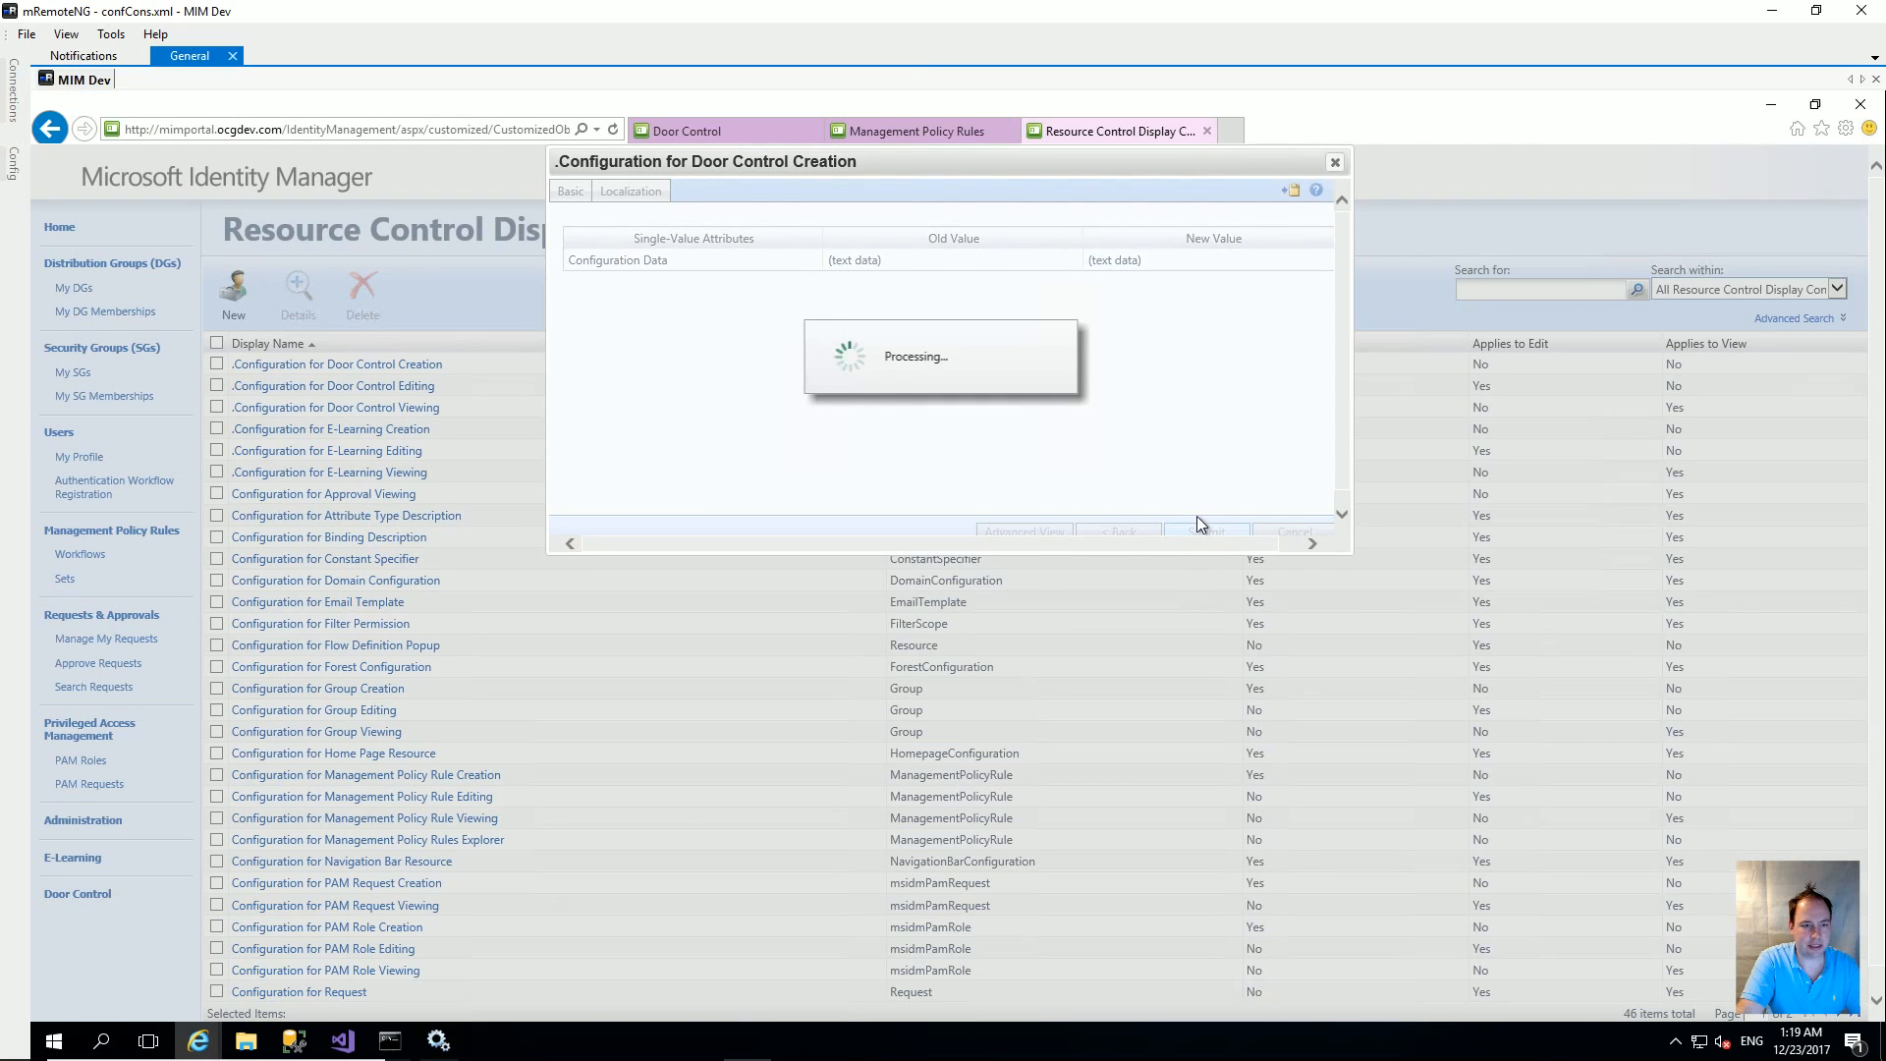
Step: Upload EditConfiguration.xml to the Door Control Editing configuration and submit it
{"action": "left_click", "coordinate": [381, 388]}
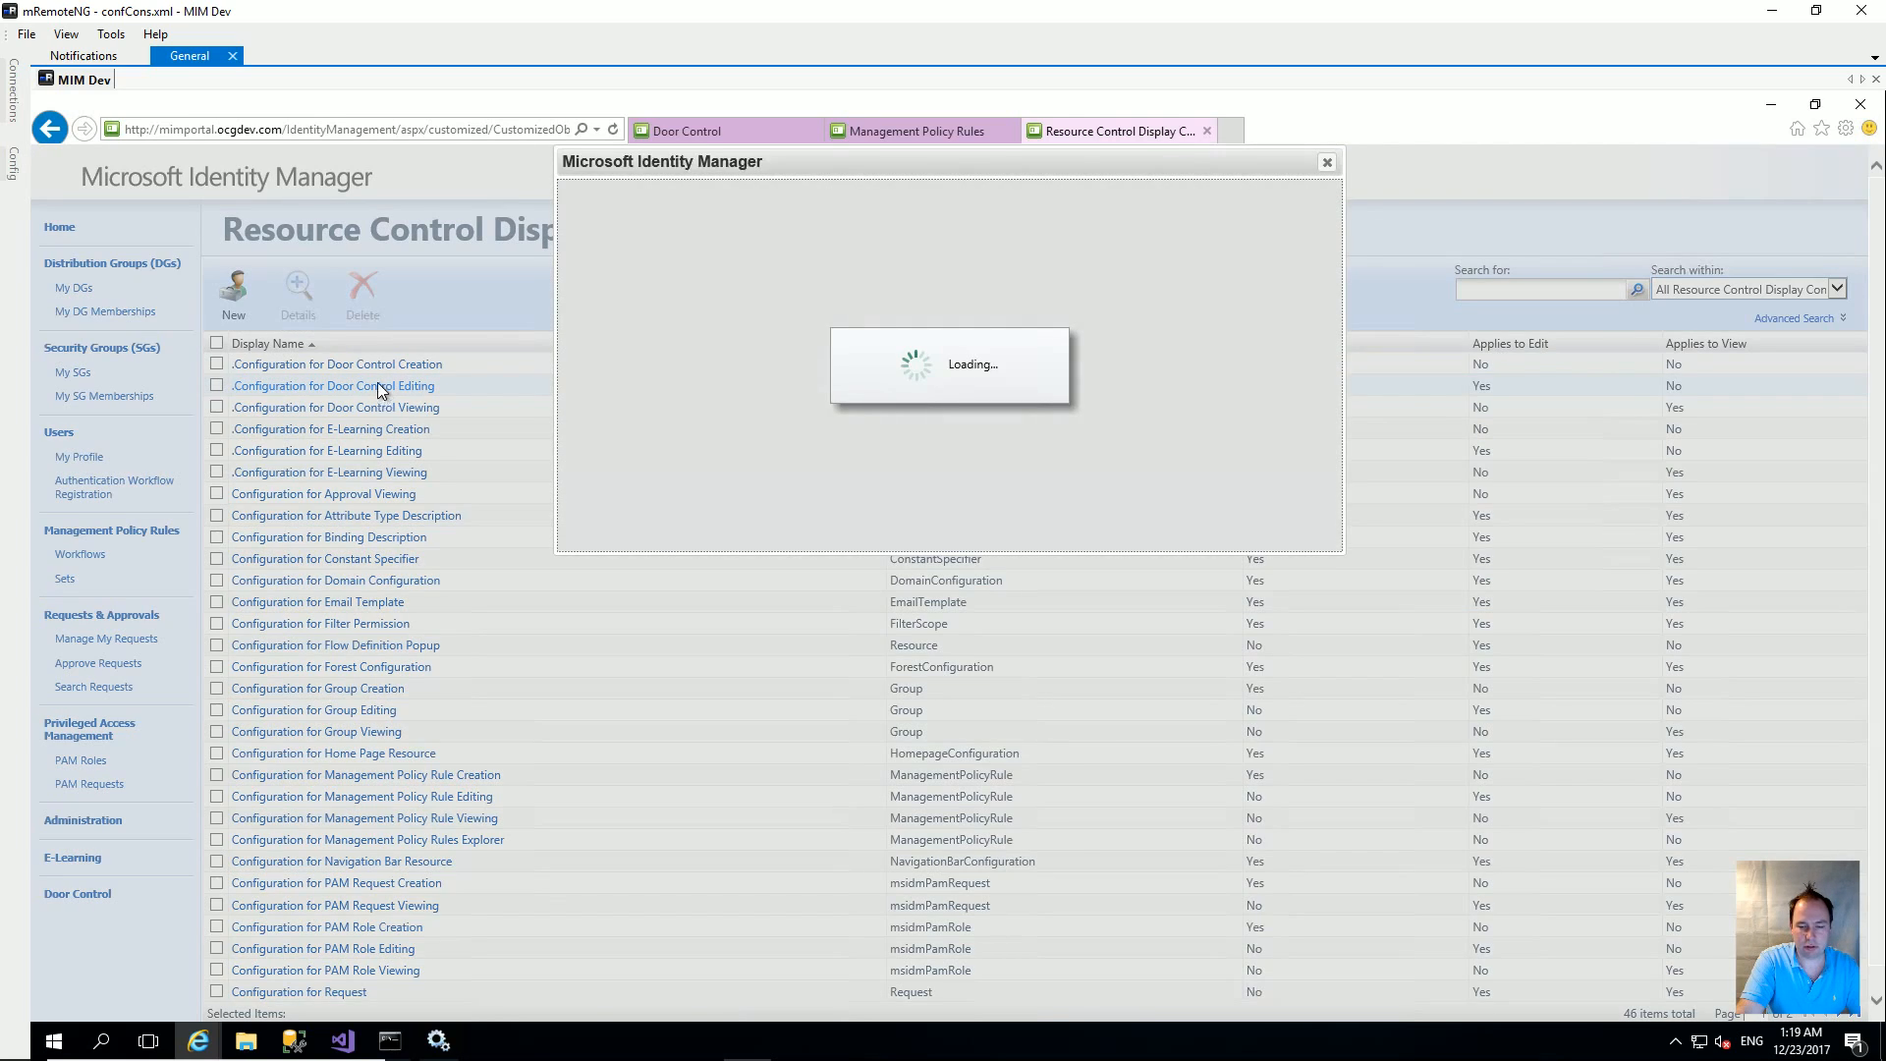
{"action": "left_click", "coordinate": [999, 382]}
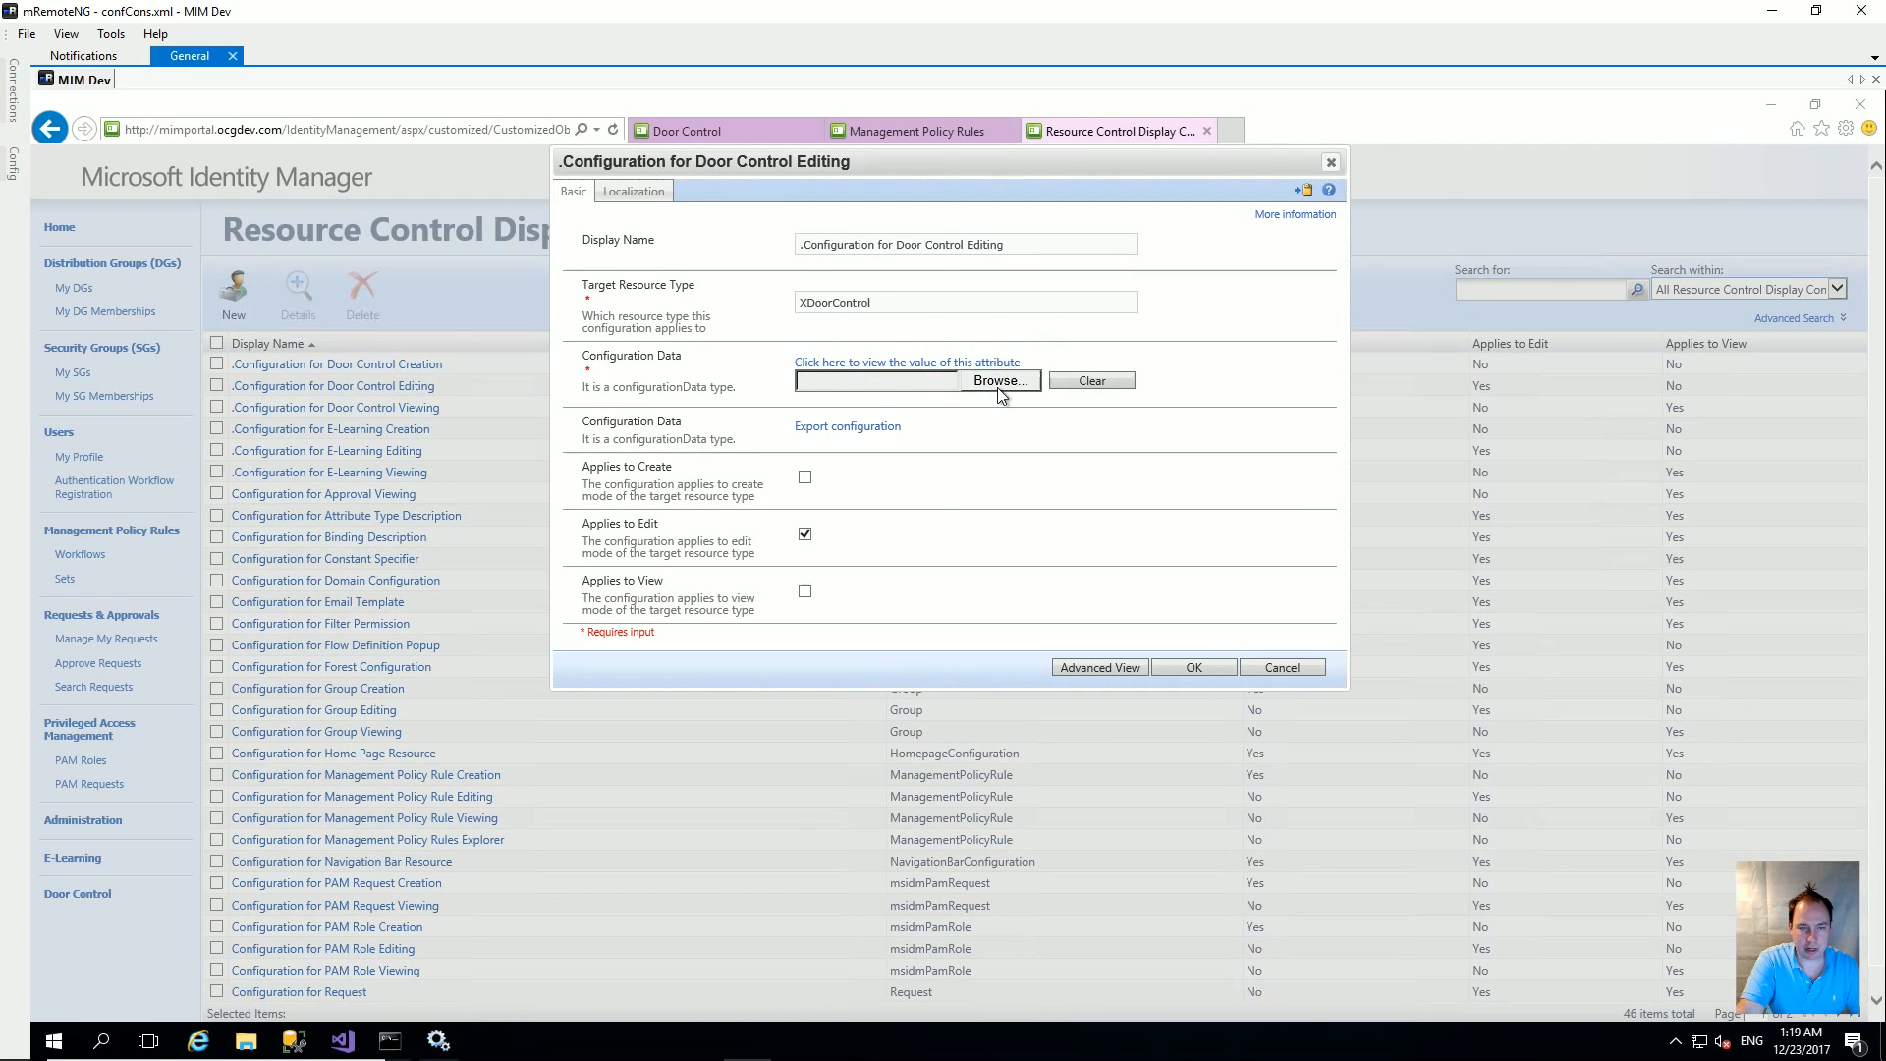
{"action": "left_click", "coordinate": [290, 246]}
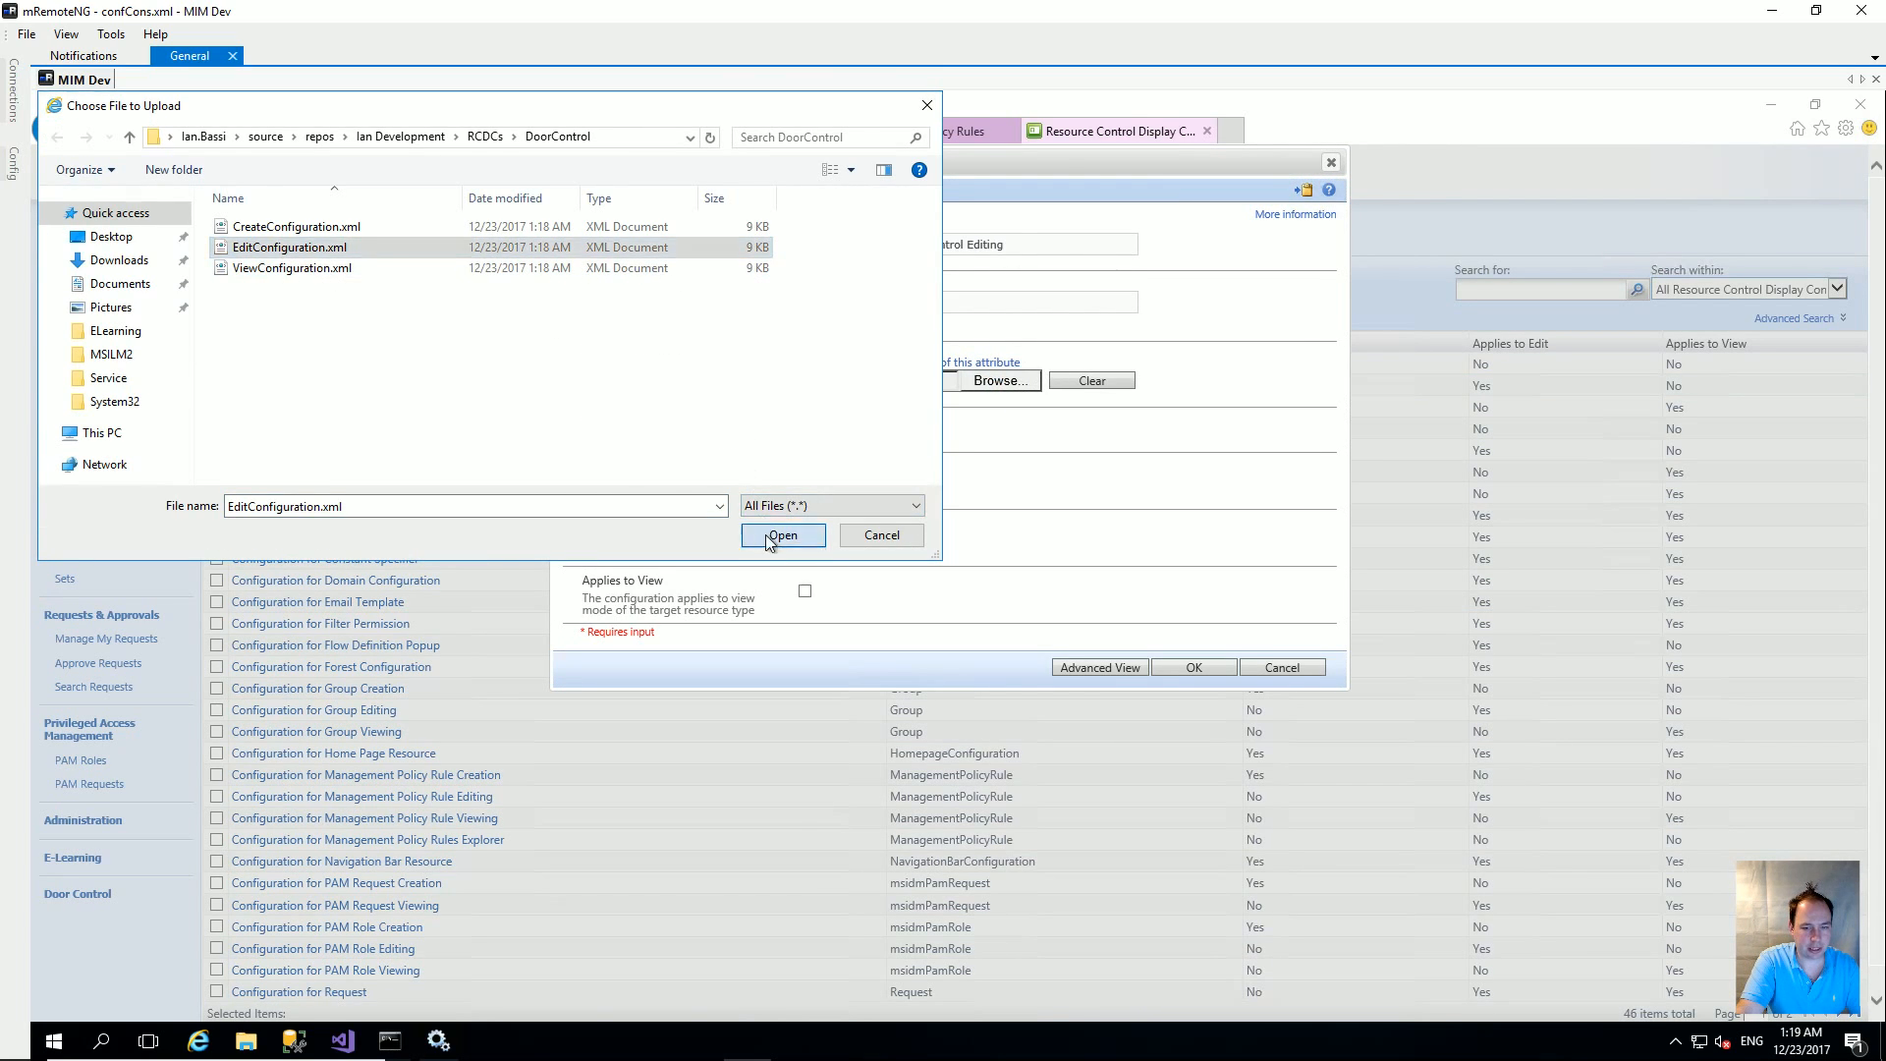
{"action": "left_click", "coordinate": [776, 535]}
{"action": "left_click", "coordinate": [1214, 665]}
{"action": "left_click", "coordinate": [1205, 530]}
Step: Upload ViewConfiguration.xml to the Door Control Viewing configuration and submit it
{"action": "left_click", "coordinate": [398, 407]}
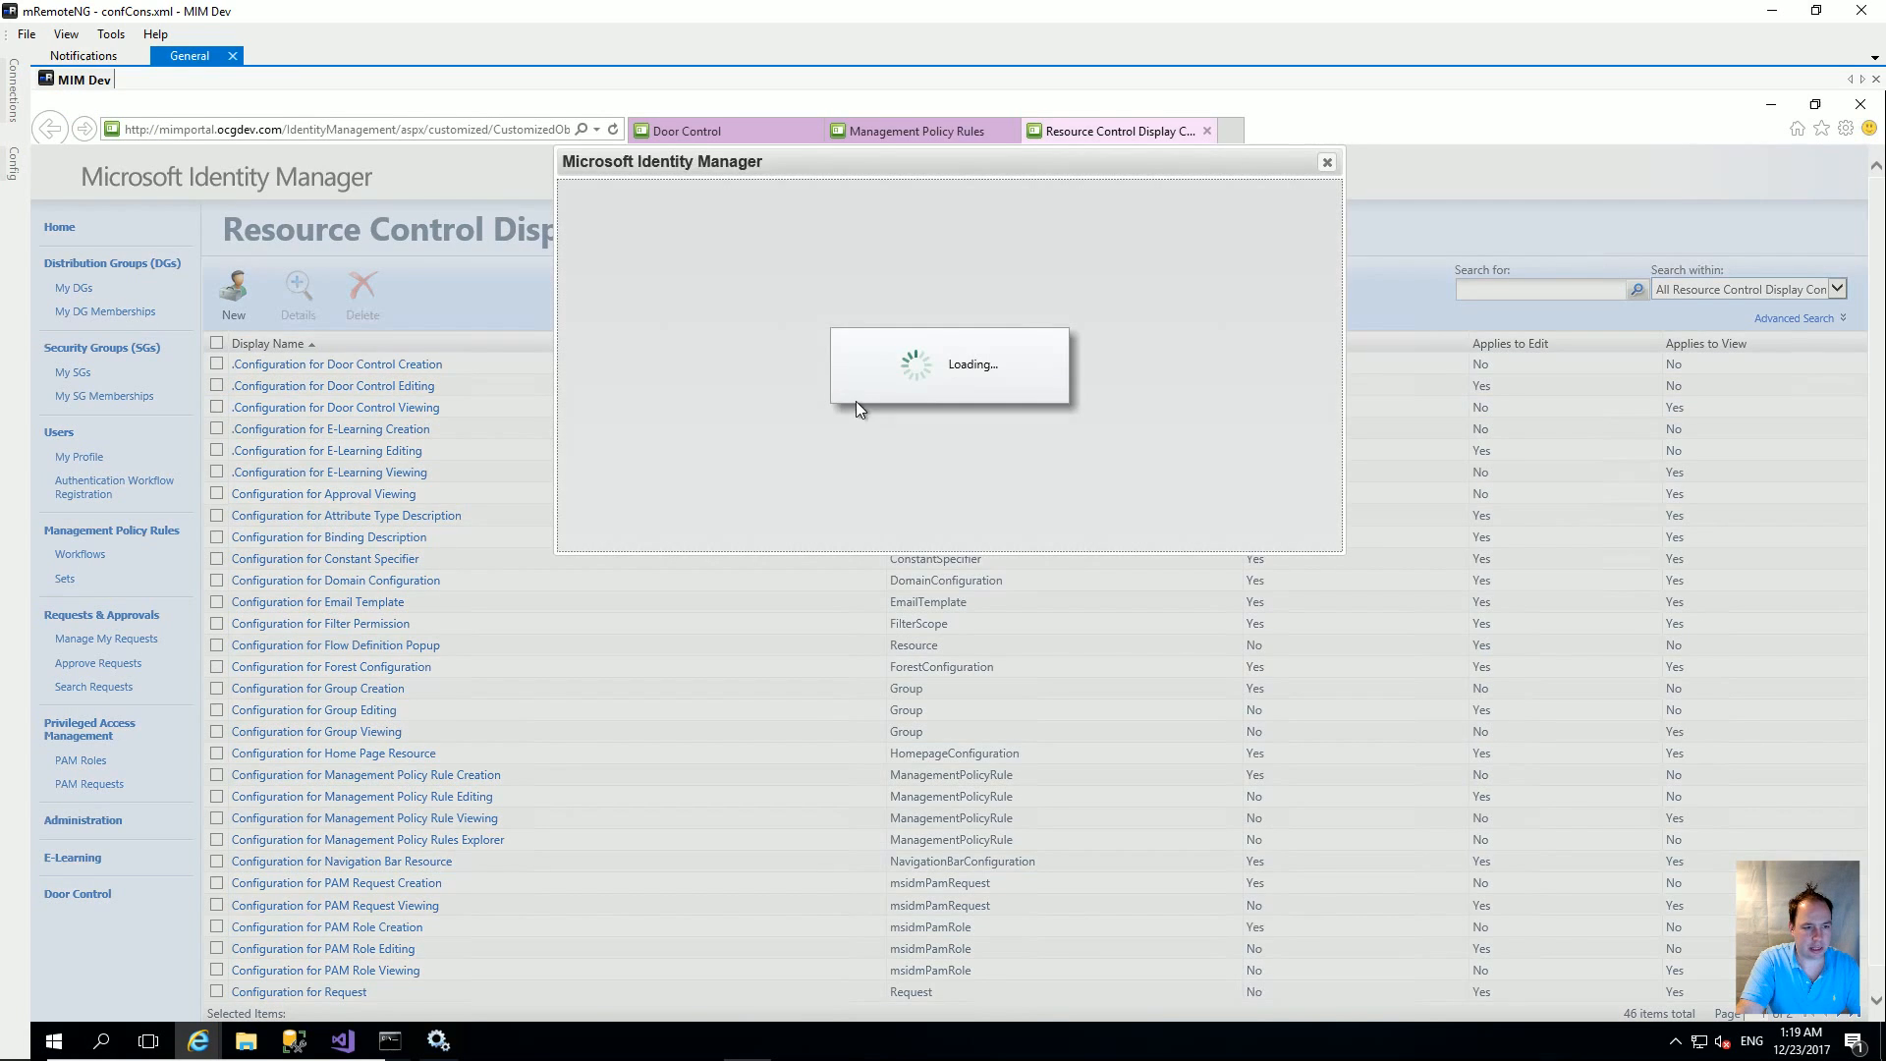
{"action": "left_click", "coordinate": [995, 381]}
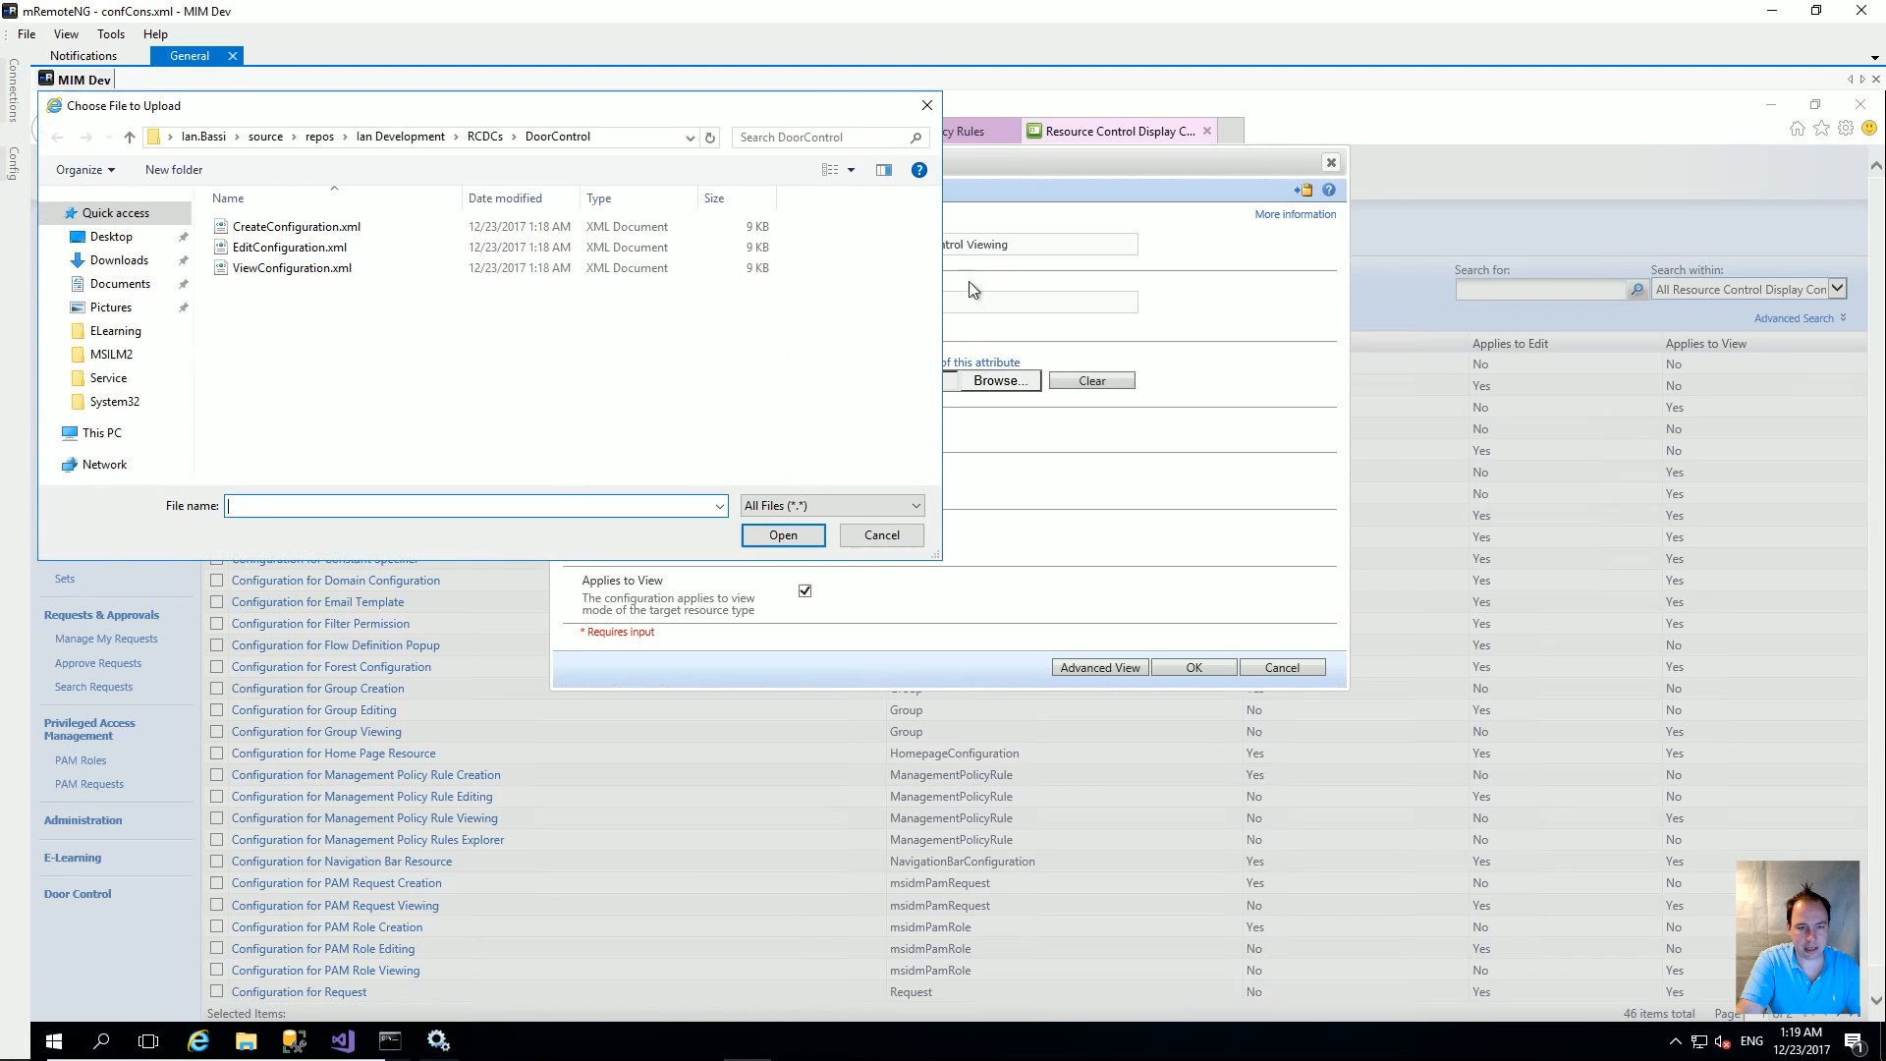
{"action": "left_click", "coordinate": [295, 267]}
{"action": "left_click", "coordinate": [776, 537]}
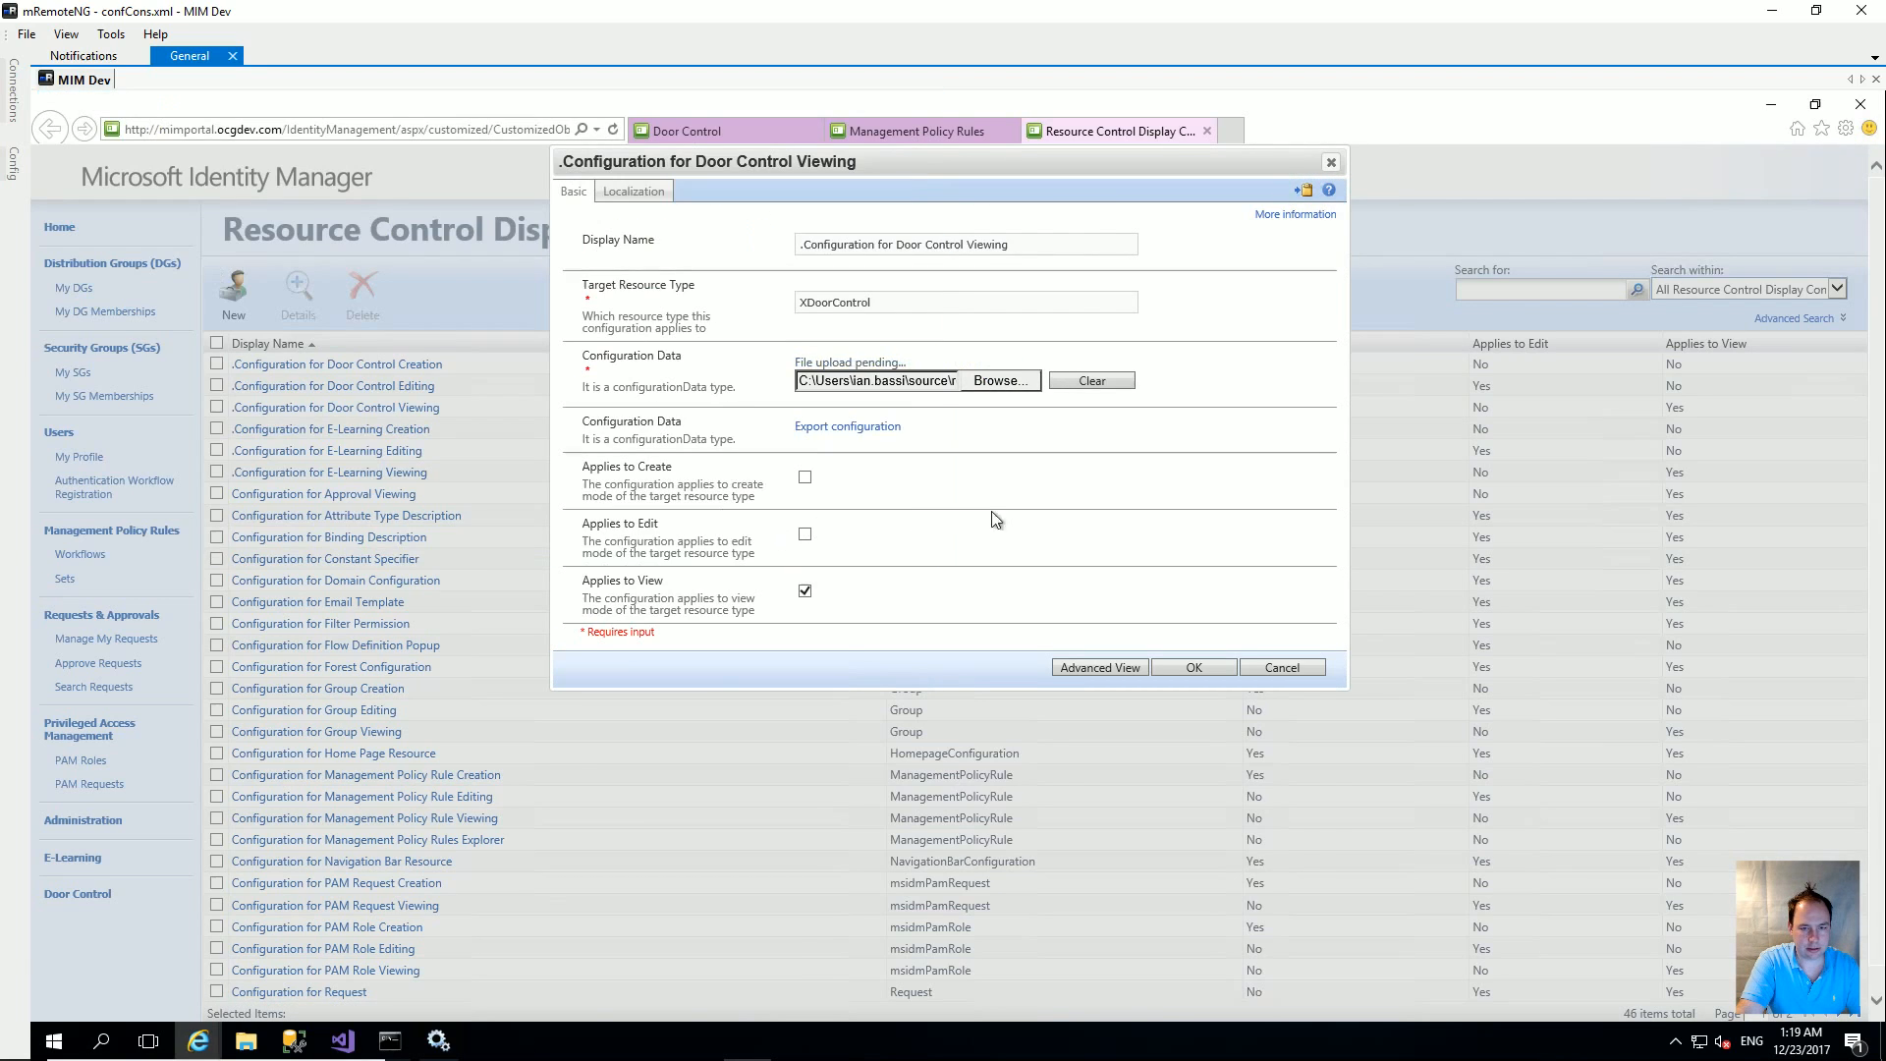
{"action": "left_click", "coordinate": [1213, 665]}
{"action": "left_click", "coordinate": [1222, 529]}
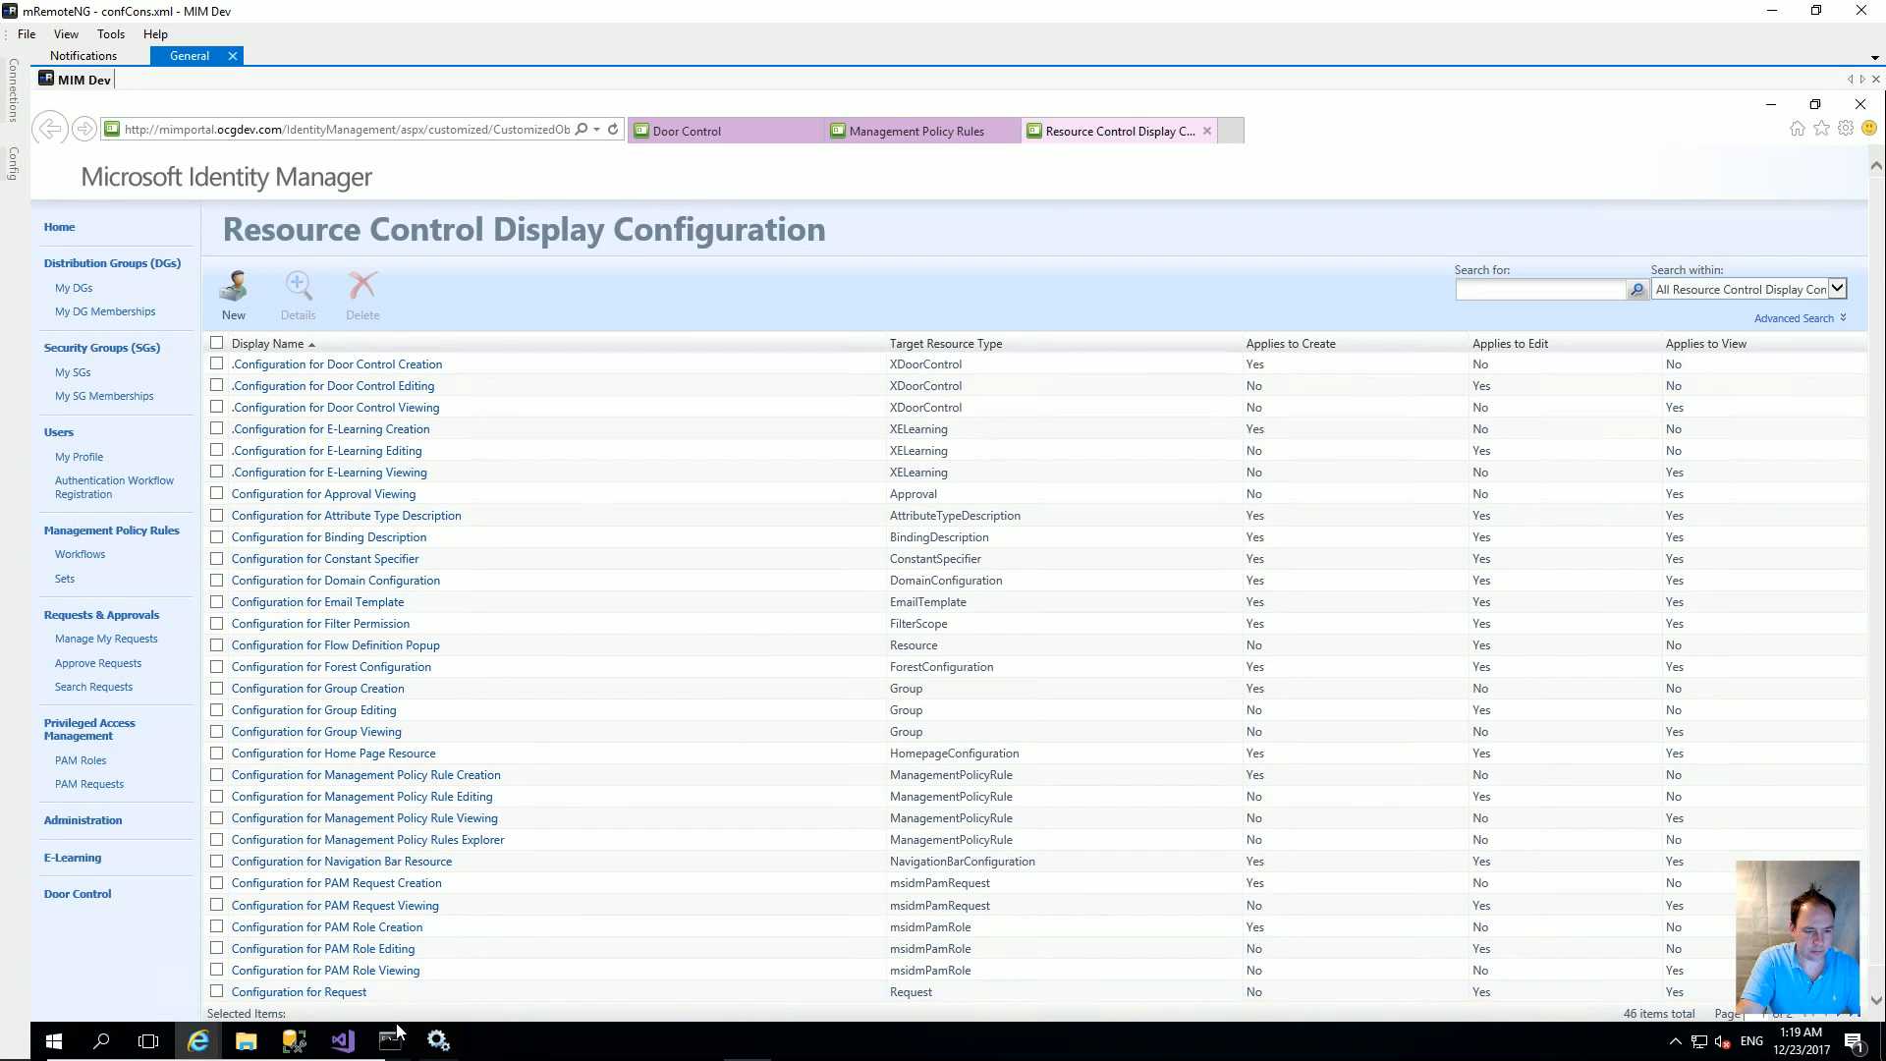
Step: Rerun iisreset in Command Prompt, then return to the portal's Door Control list
{"action": "left_click", "coordinate": [391, 1039]}
{"action": "key", "text": "Up"}
{"action": "key", "text": "Return"}
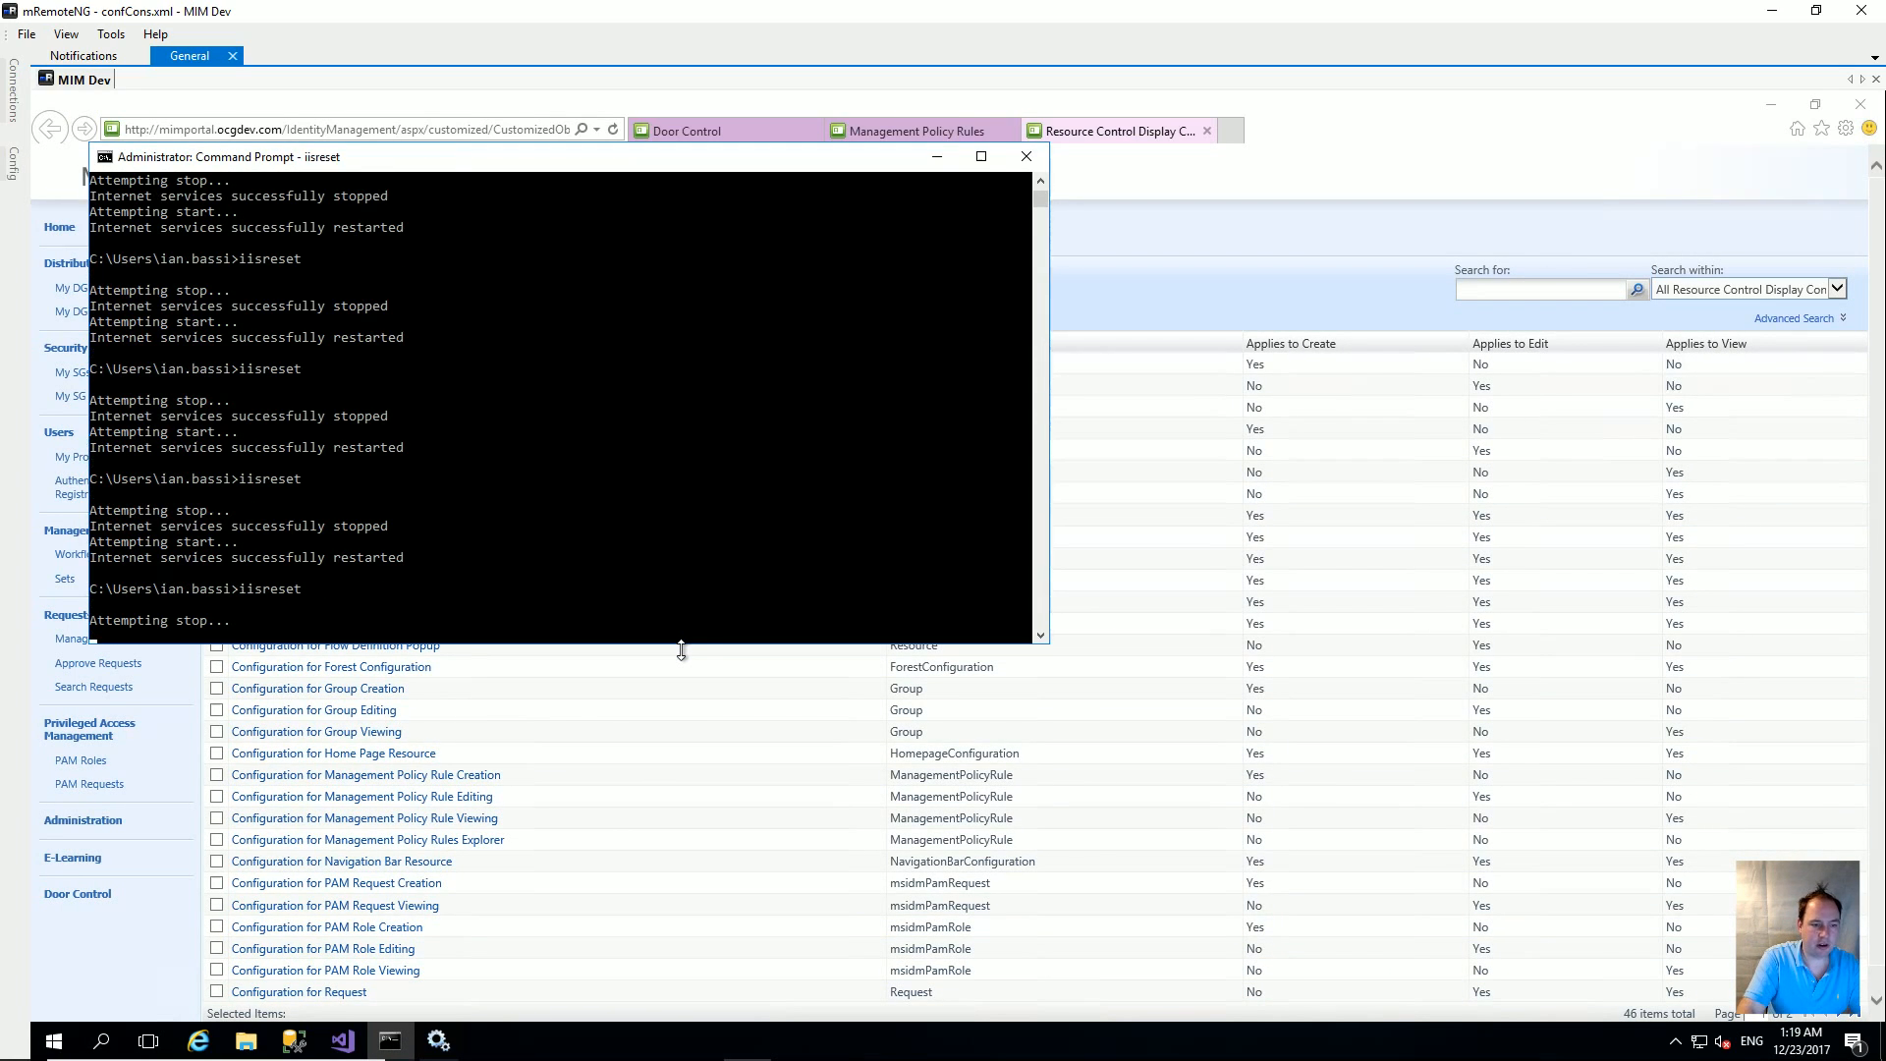
{"action": "left_click", "coordinate": [711, 134]}
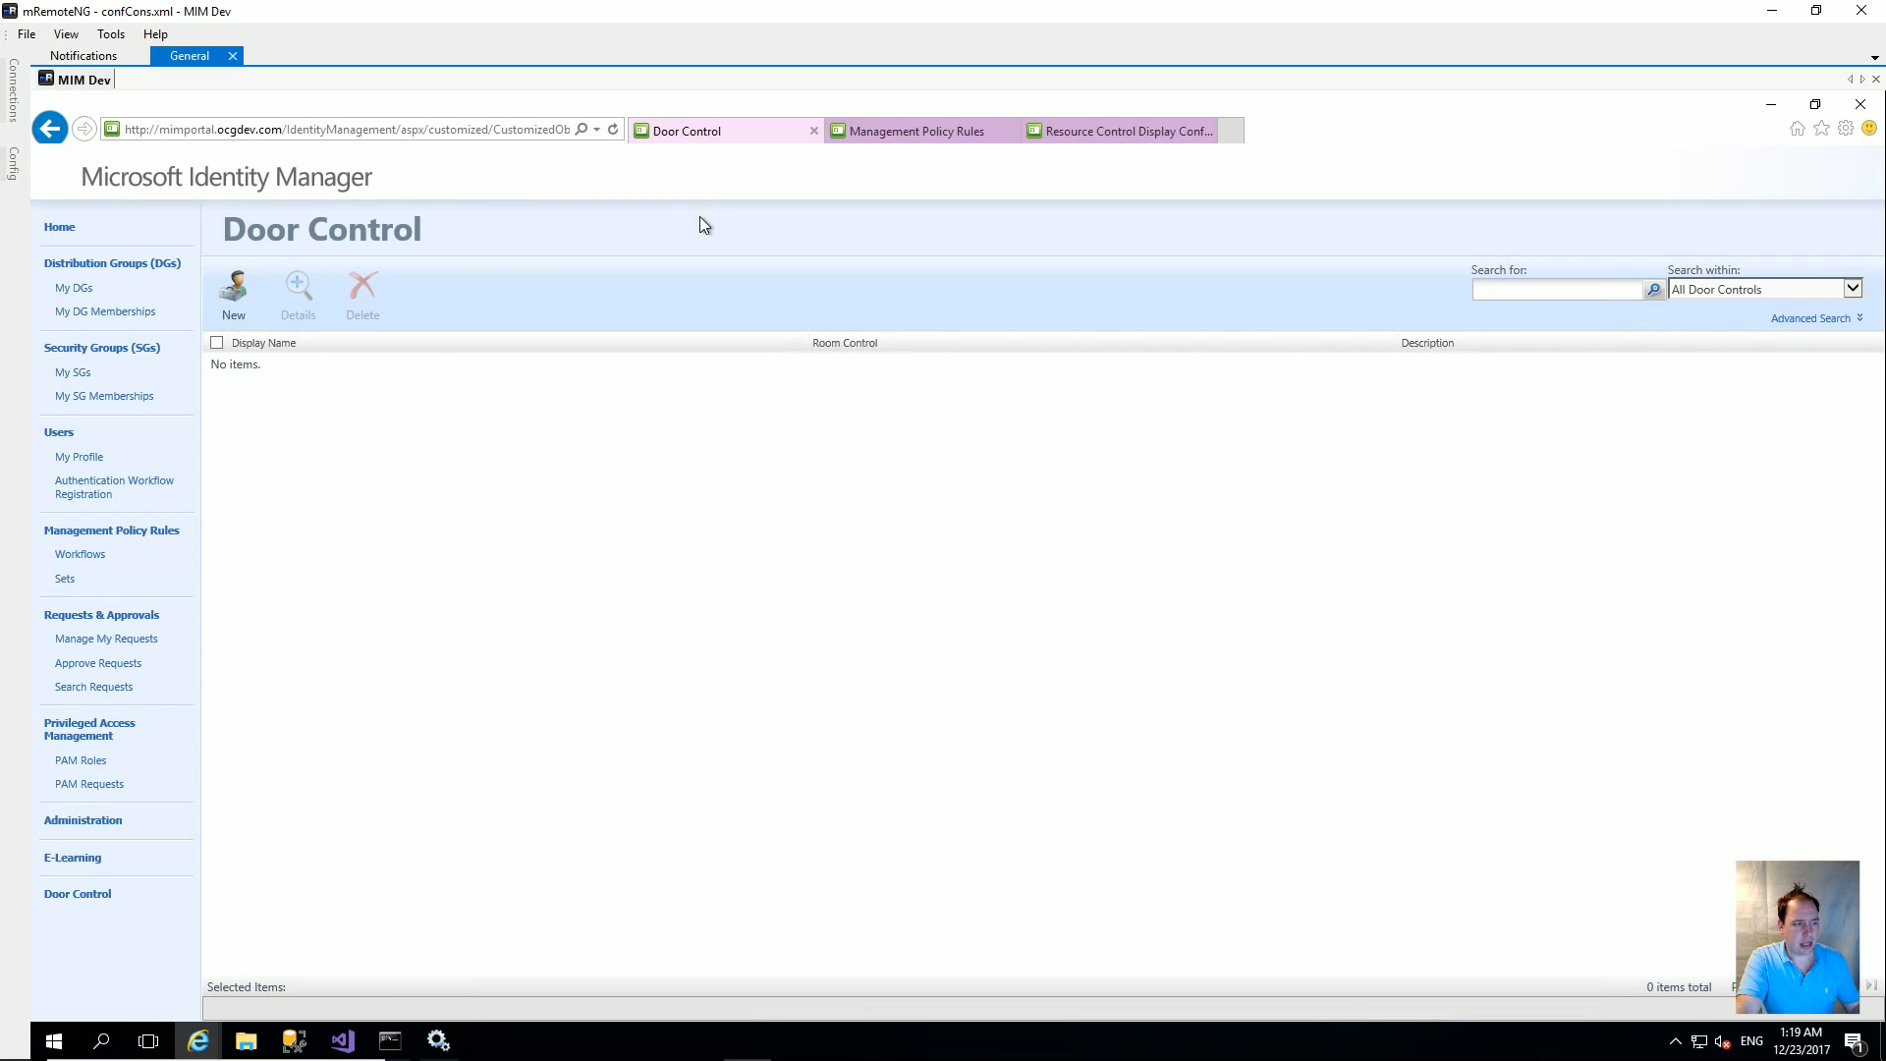
Step: Switch back to Visual Studio showing the saved ViewConfiguration.xml
{"action": "left_click", "coordinate": [343, 1040]}
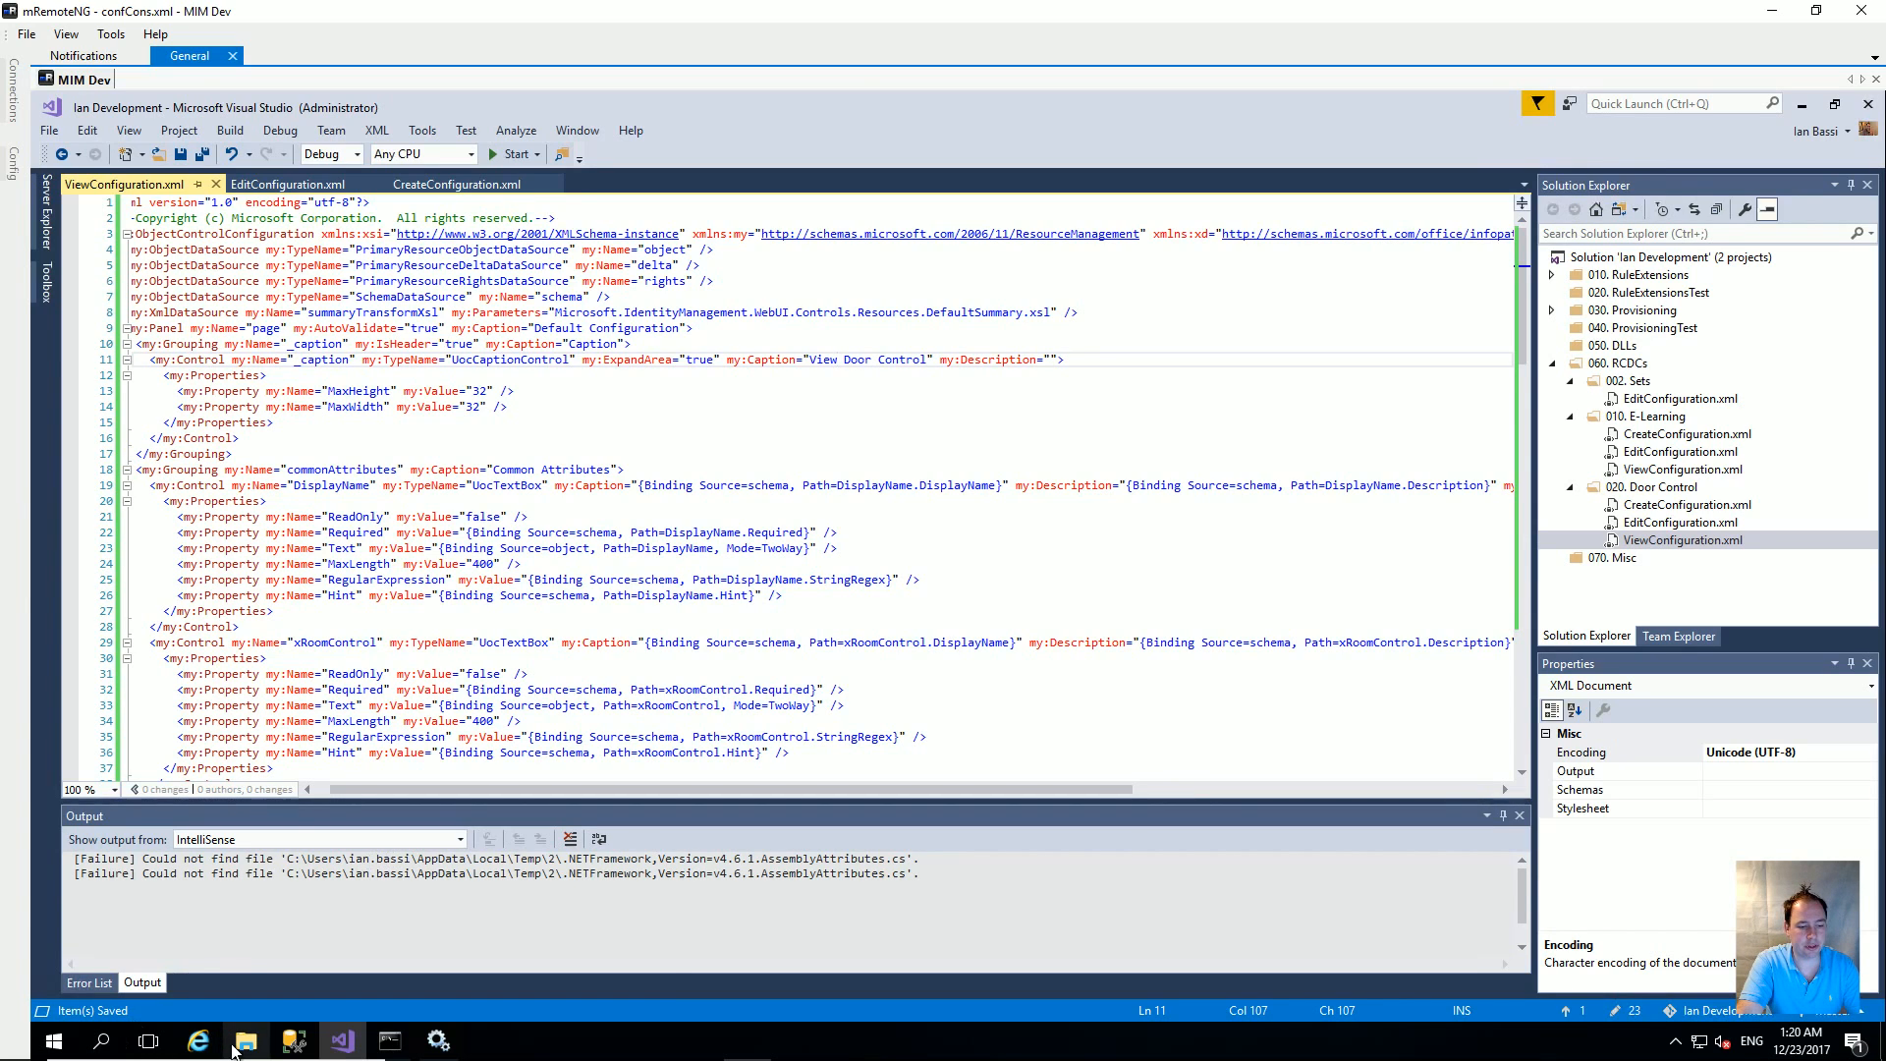
Step: Go via Command Prompt to the portal's Door Control page and reload it
{"action": "mouse_move", "coordinate": [198, 1040]}
{"action": "mouse_move", "coordinate": [556, 924]}
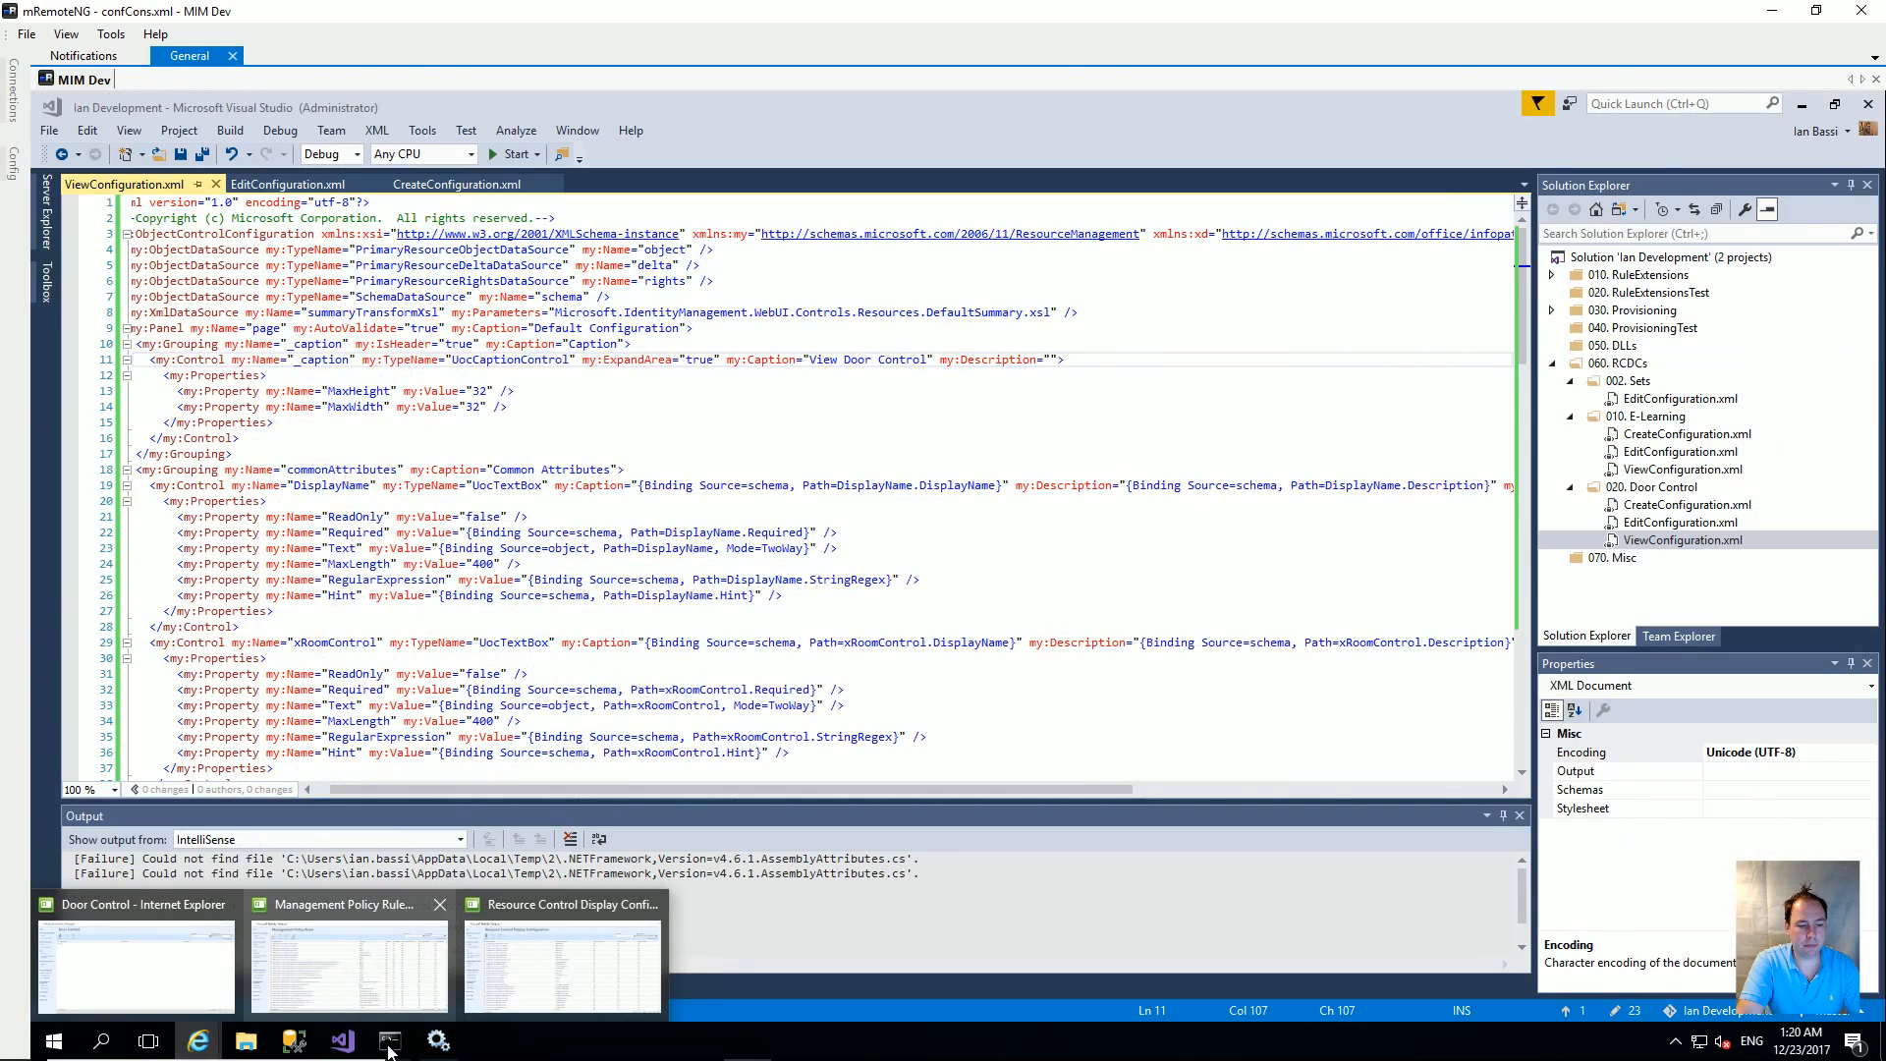
{"action": "left_click", "coordinate": [390, 1040]}
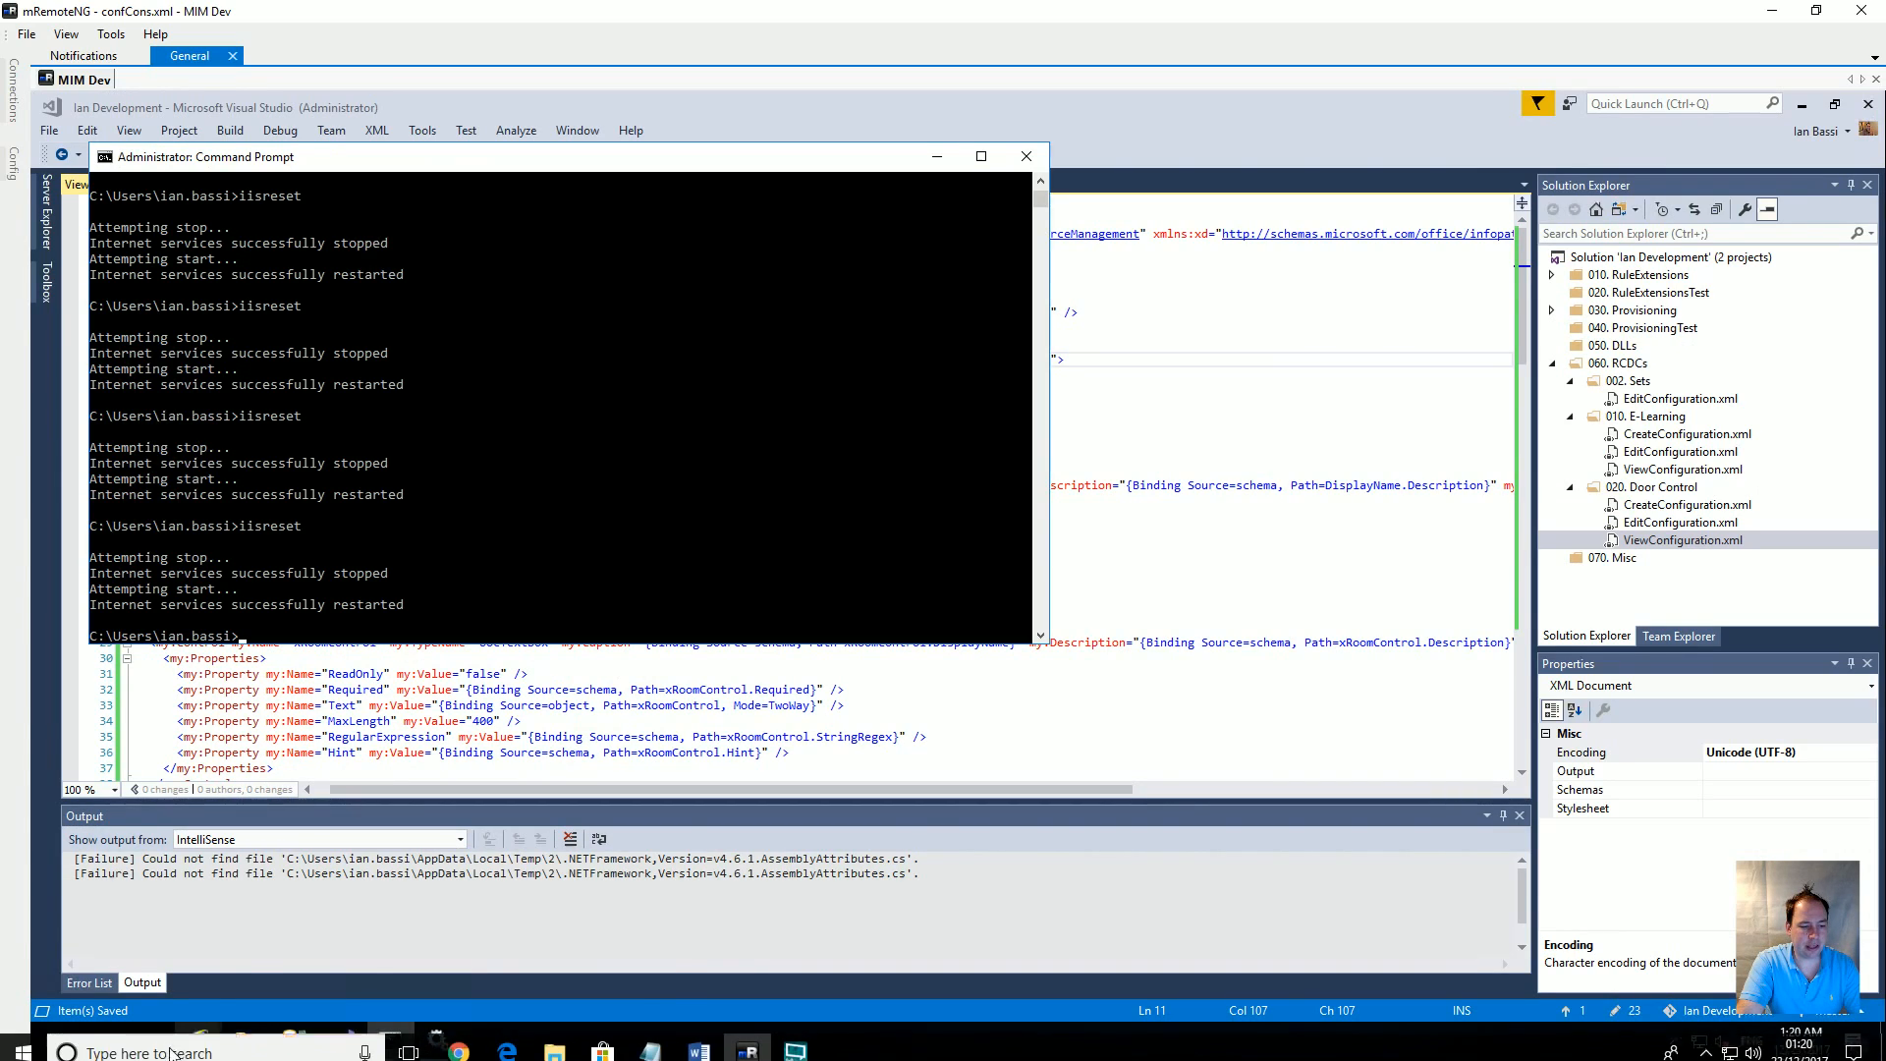
{"action": "mouse_move", "coordinate": [185, 1050]}
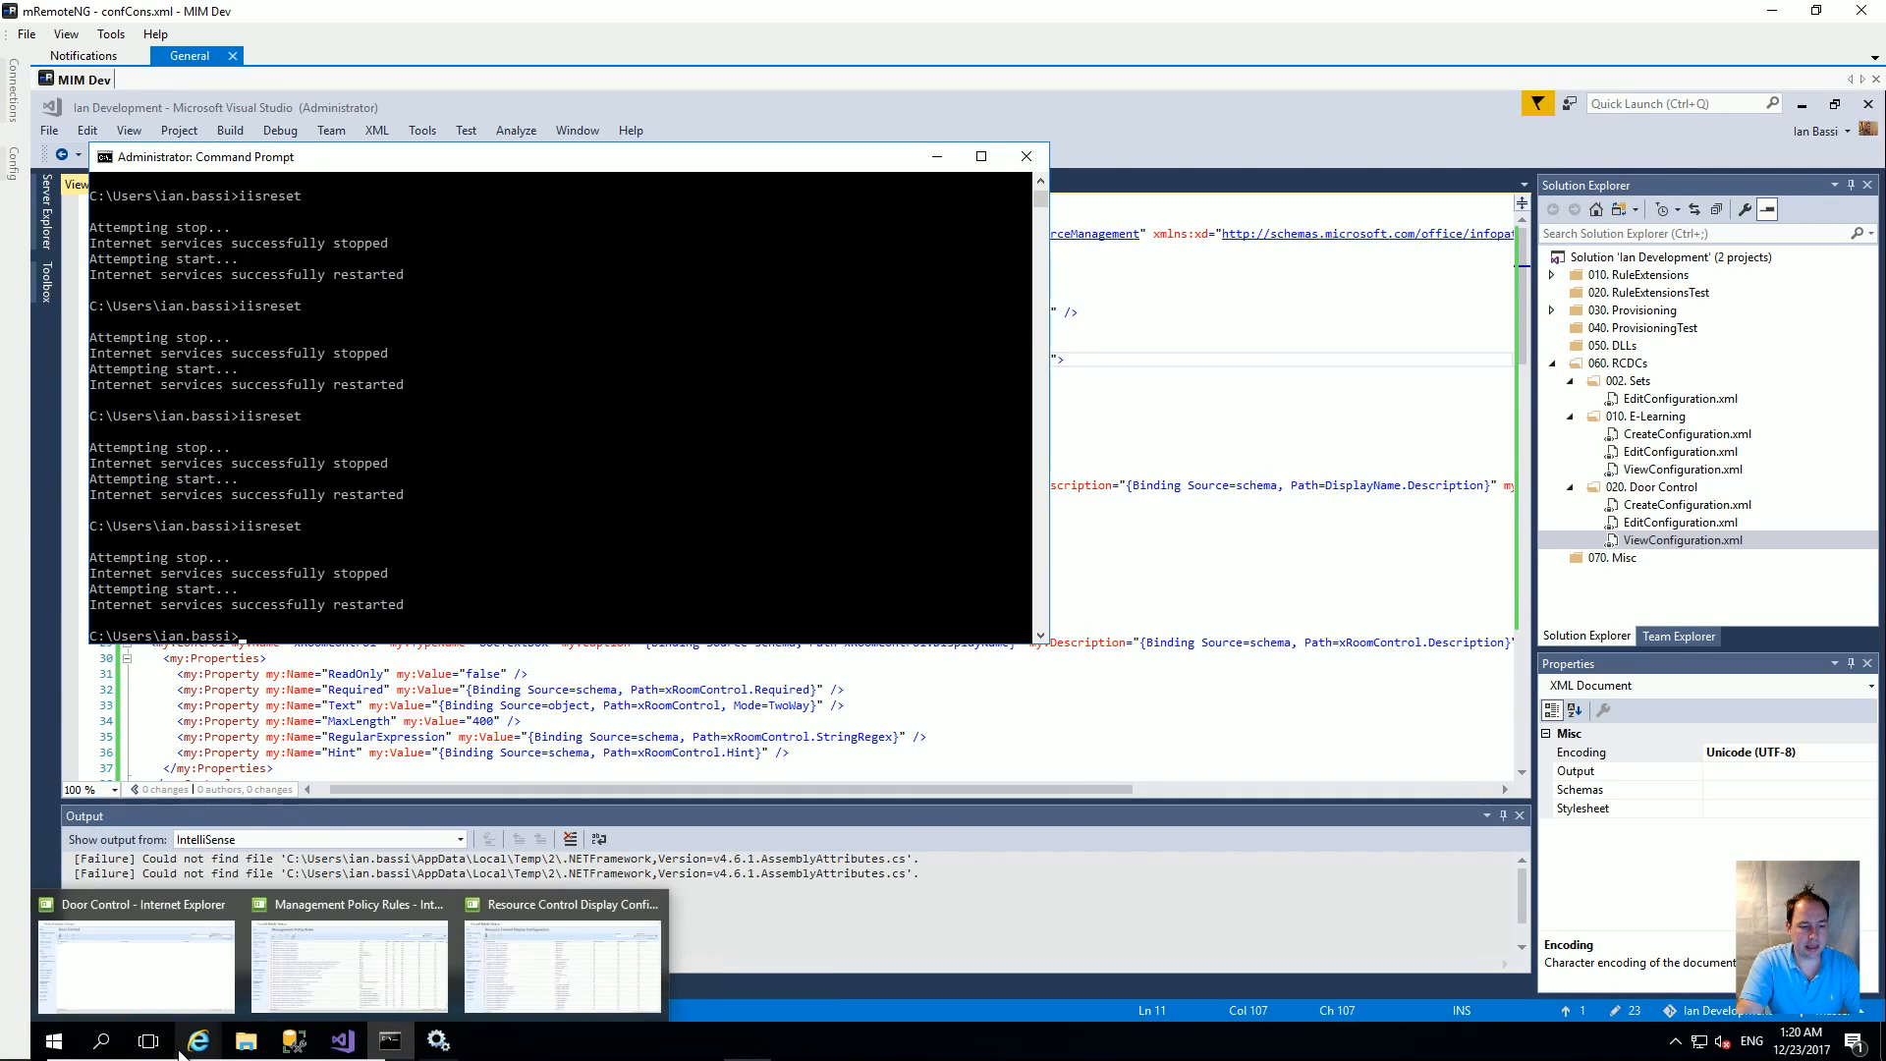
{"action": "left_click", "coordinate": [186, 980]}
{"action": "left_click", "coordinate": [615, 128]}
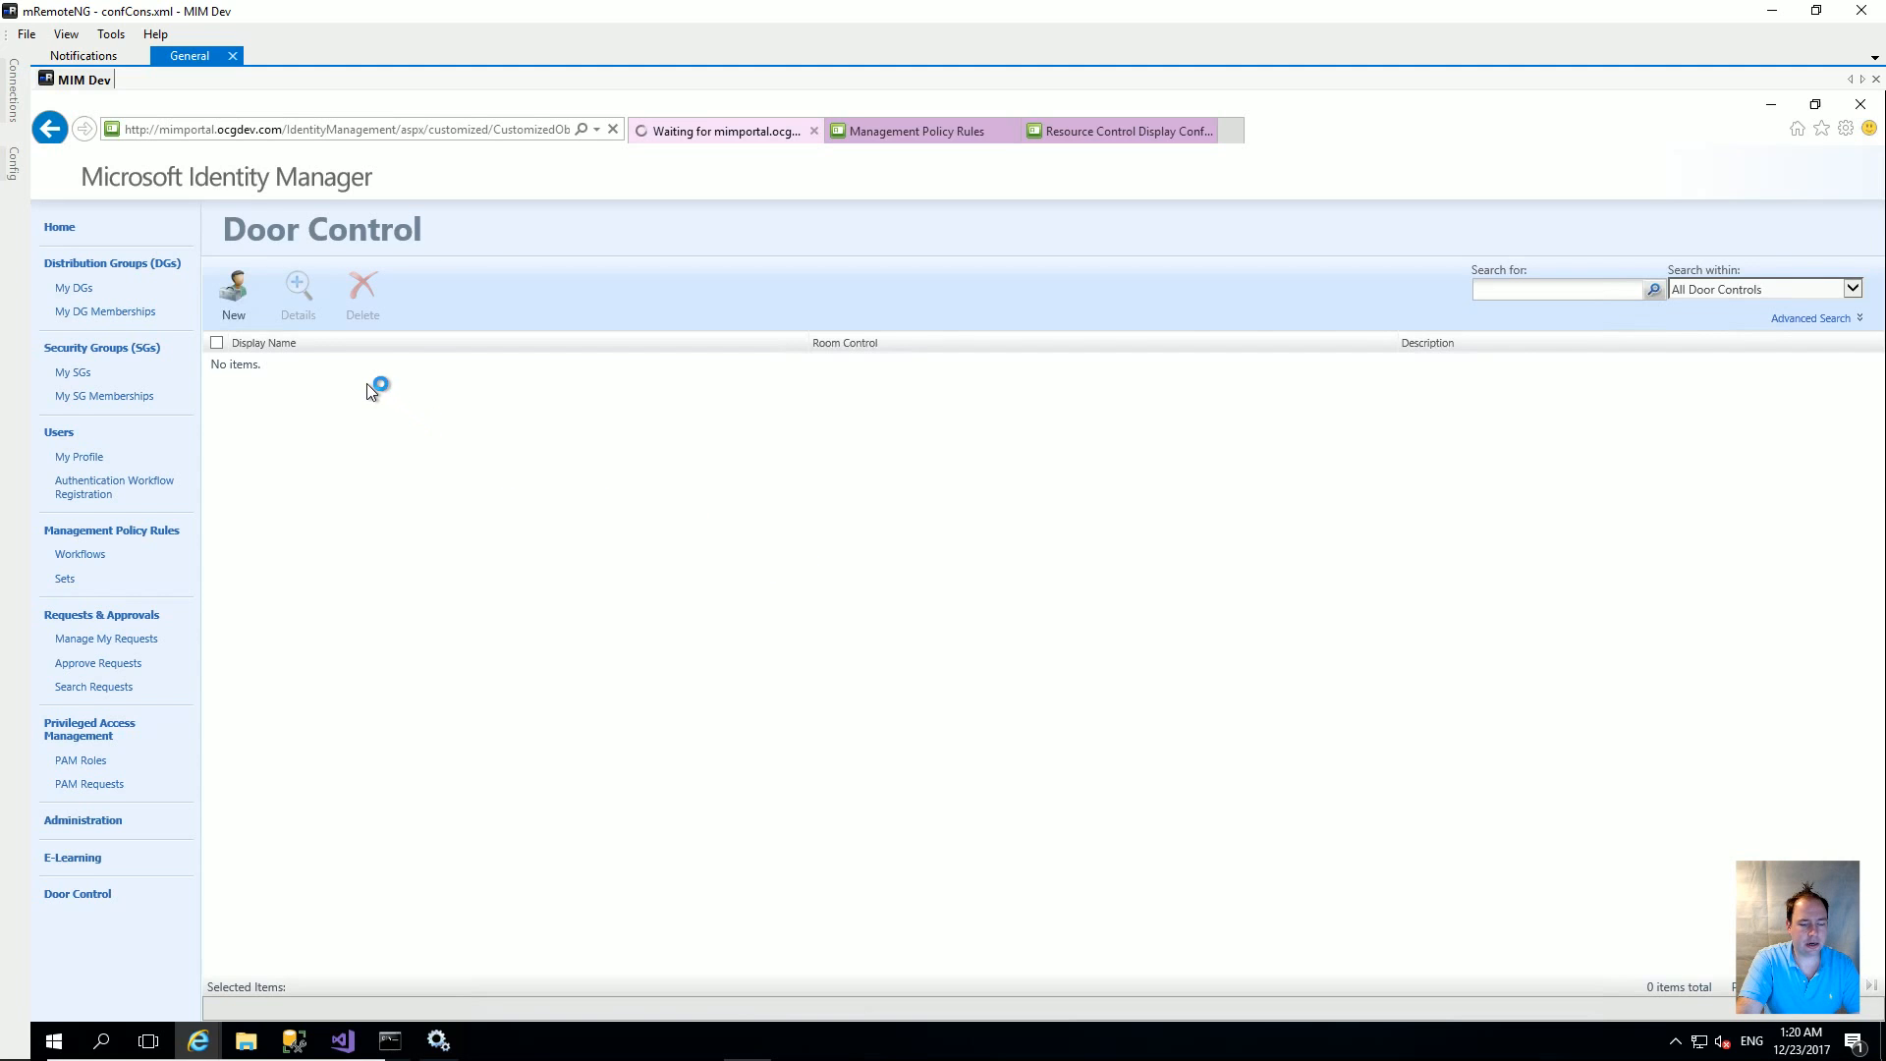
Step: Start a new door control named 'Server Room' with Room Control 'Server Room' and description 'Server Room for IT Staff'
{"action": "left_click", "coordinate": [227, 294]}
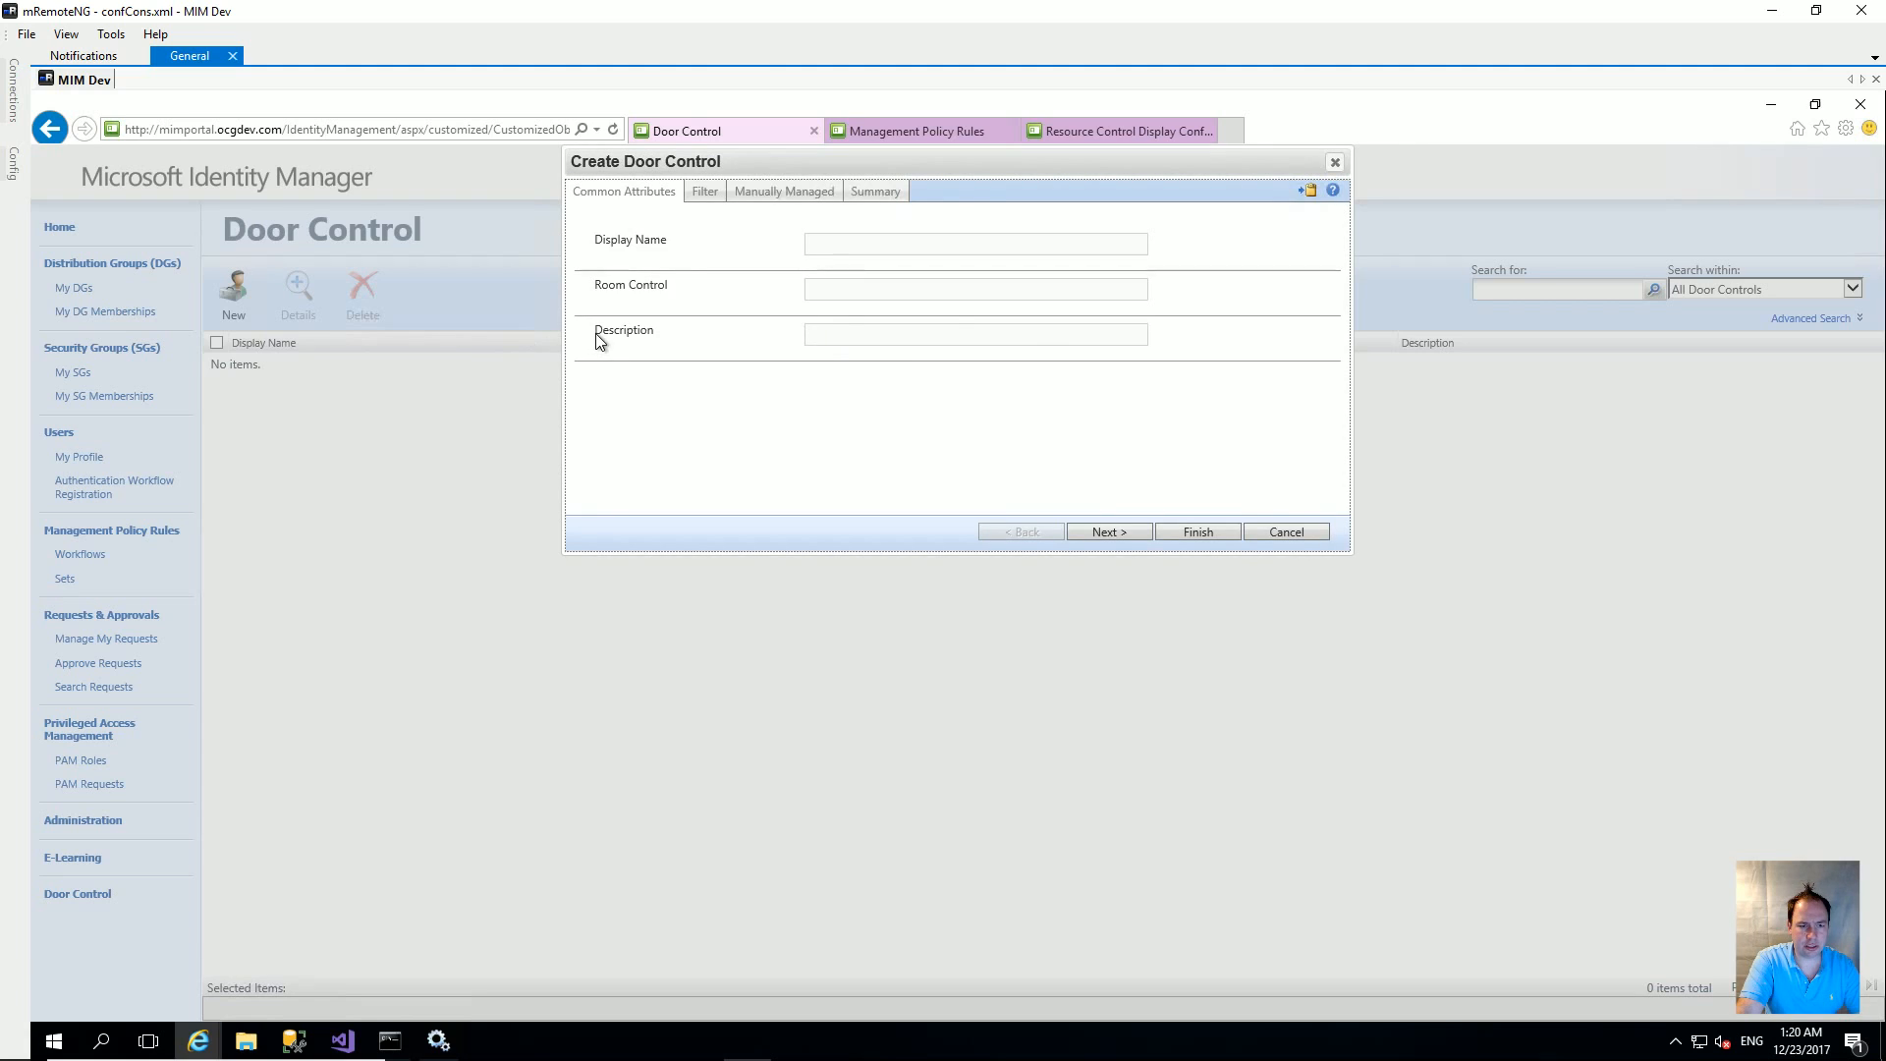
{"action": "left_click", "coordinate": [899, 246]}
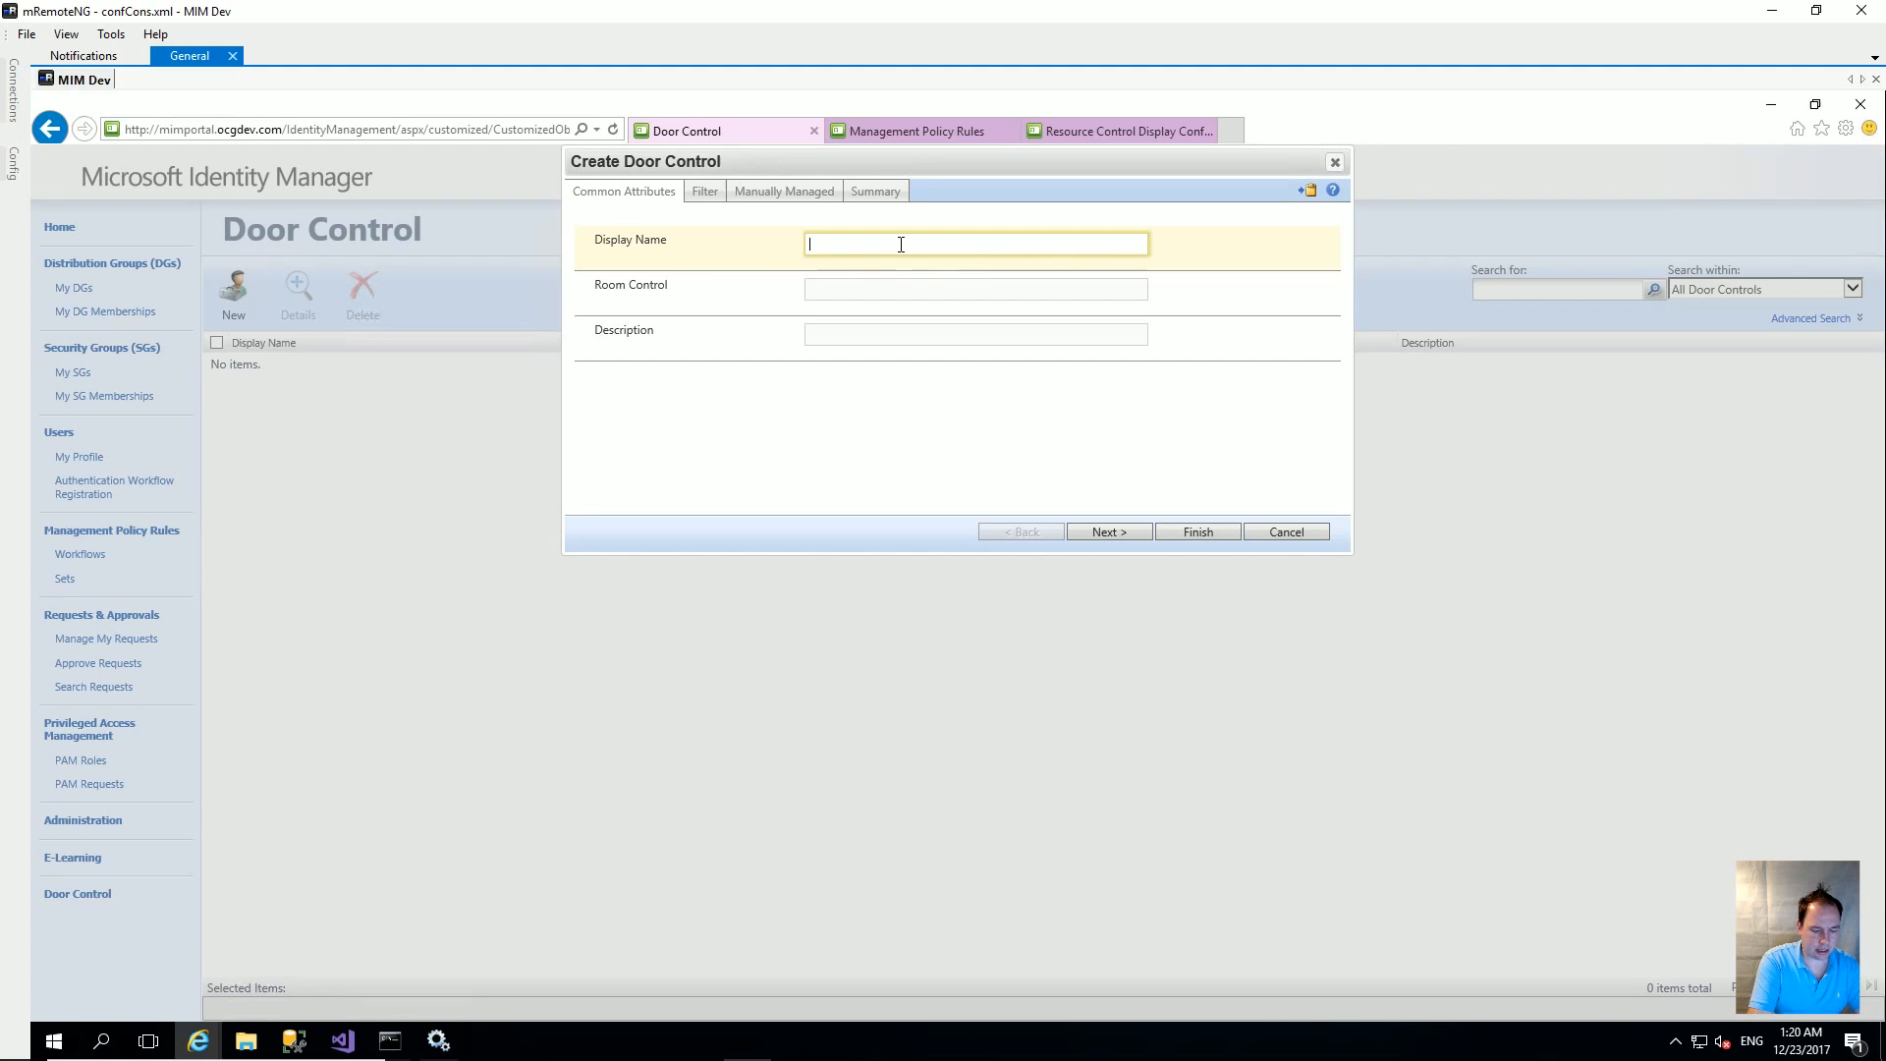
{"action": "type", "text": "Serv"}
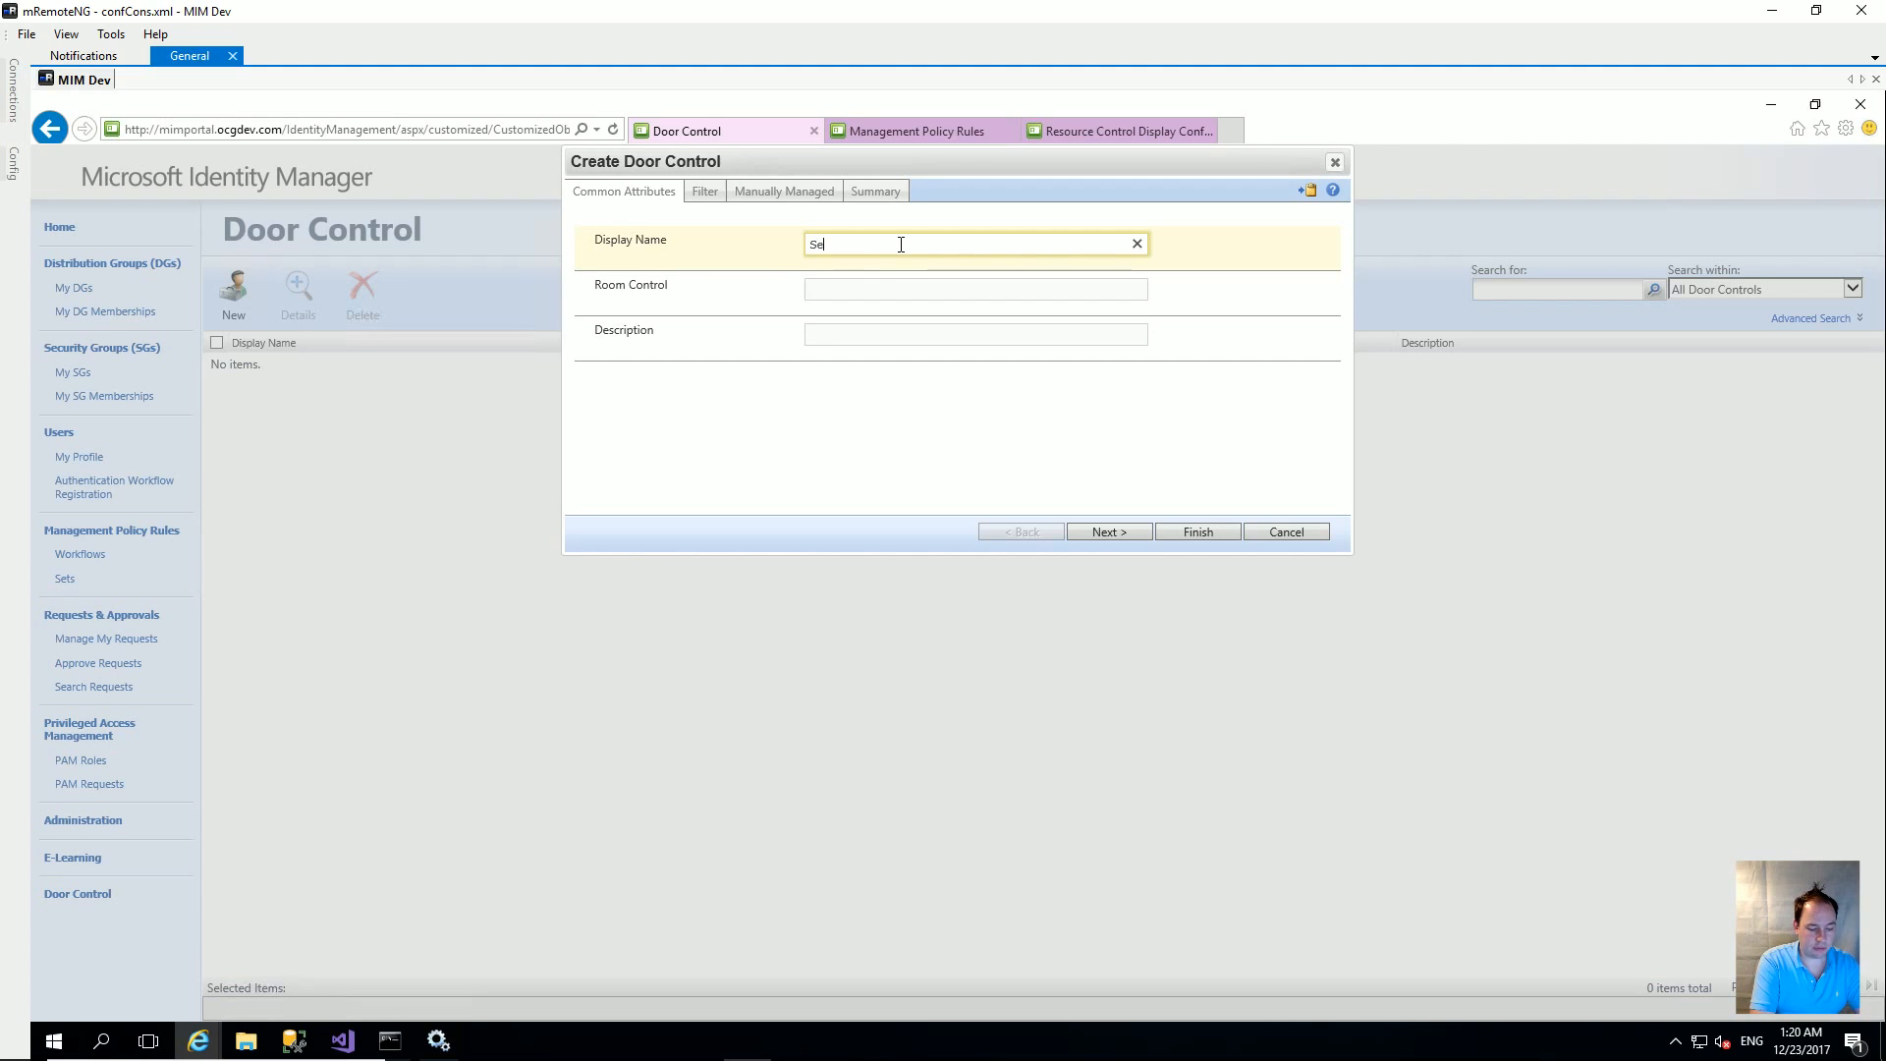
{"action": "key", "text": "BackSpace"}
{"action": "type", "text": "ver Room"}
{"action": "key", "text": "Tab"}
{"action": "type", "text": "S"}
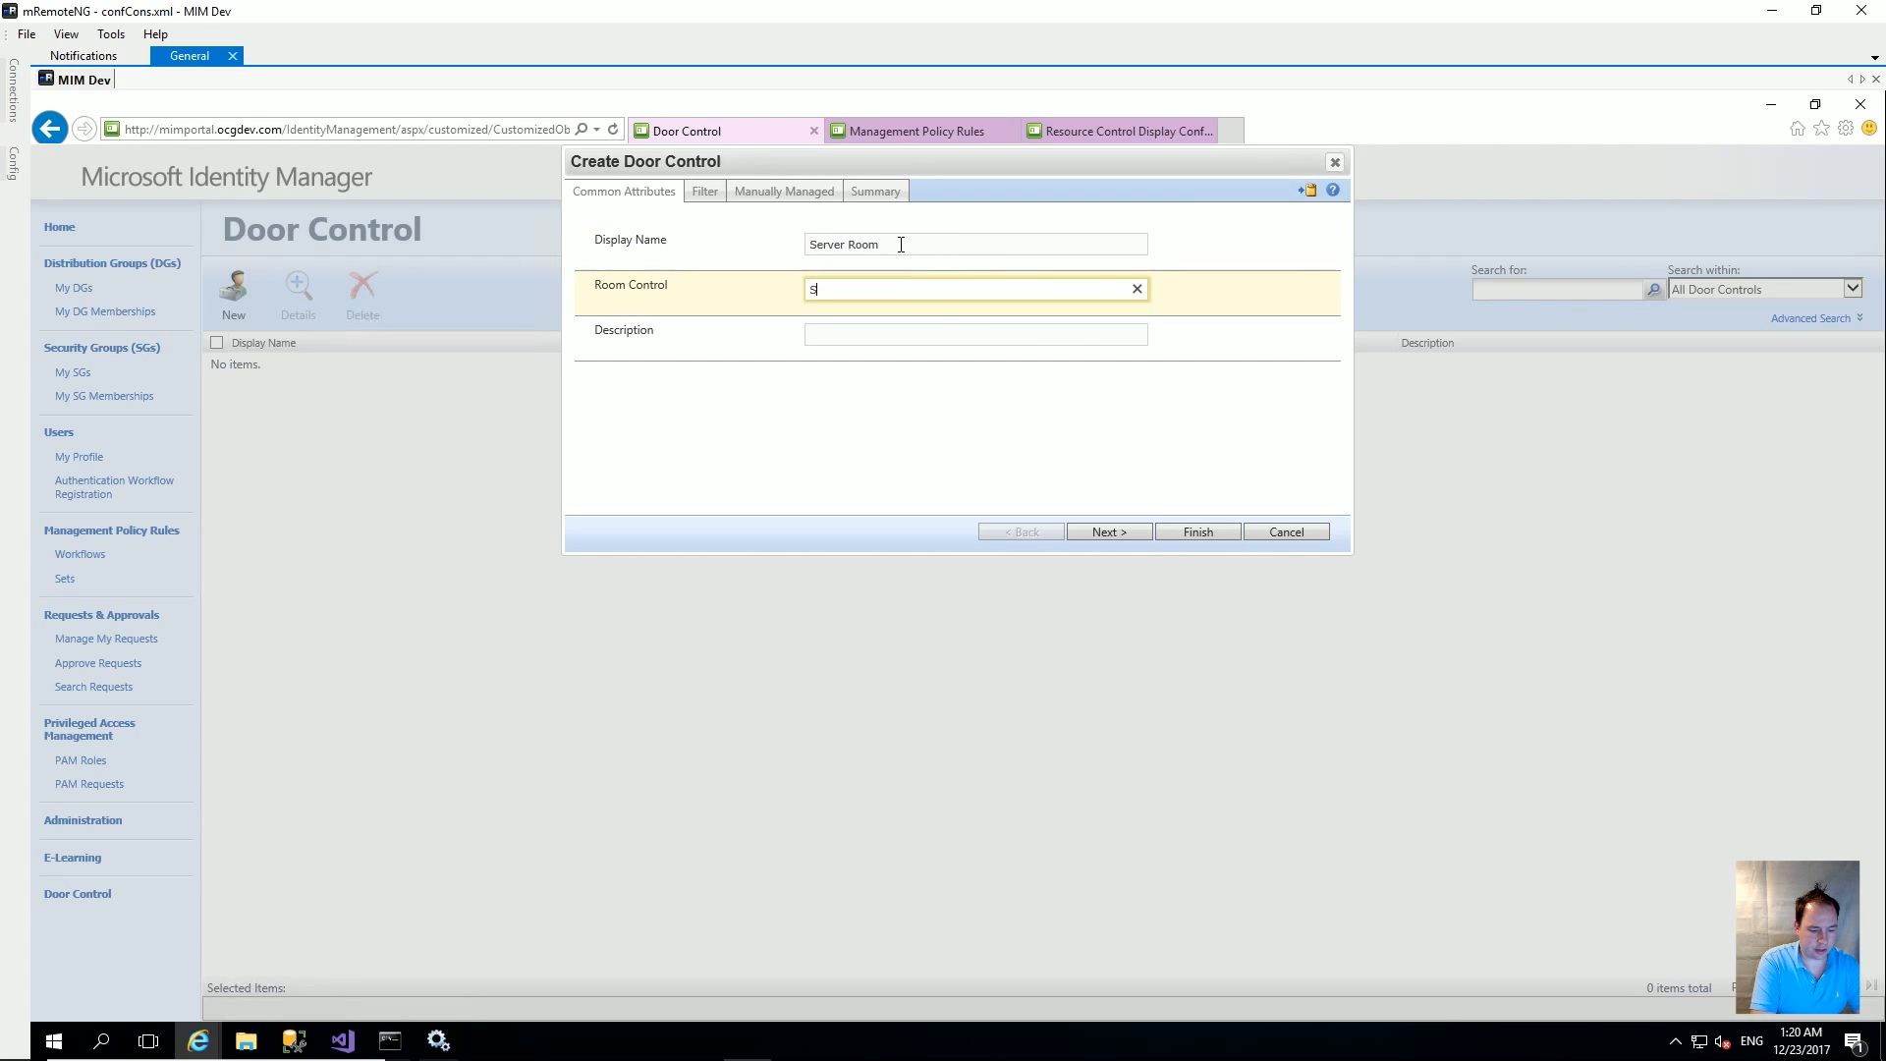
{"action": "type", "text": "erver Room"}
{"action": "key", "text": "Tab"}
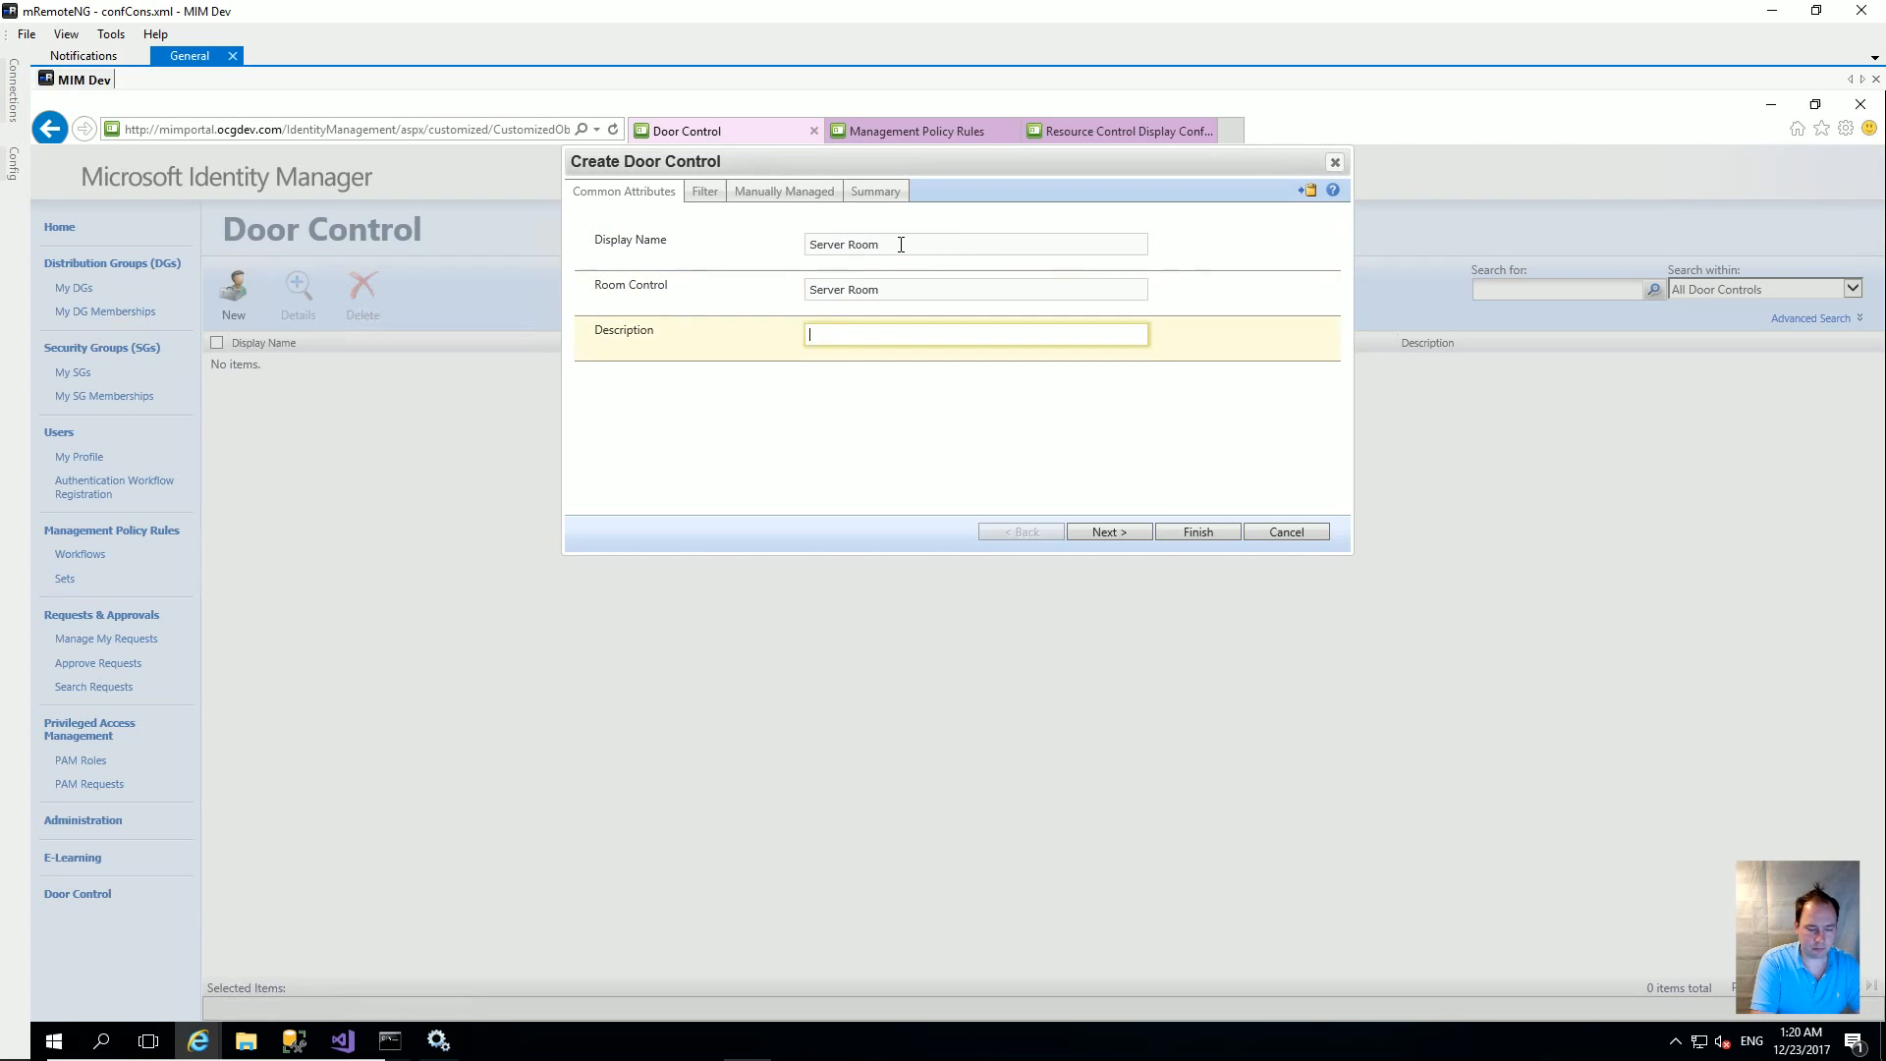
{"action": "type", "text": "Server Room for IT Staff"}
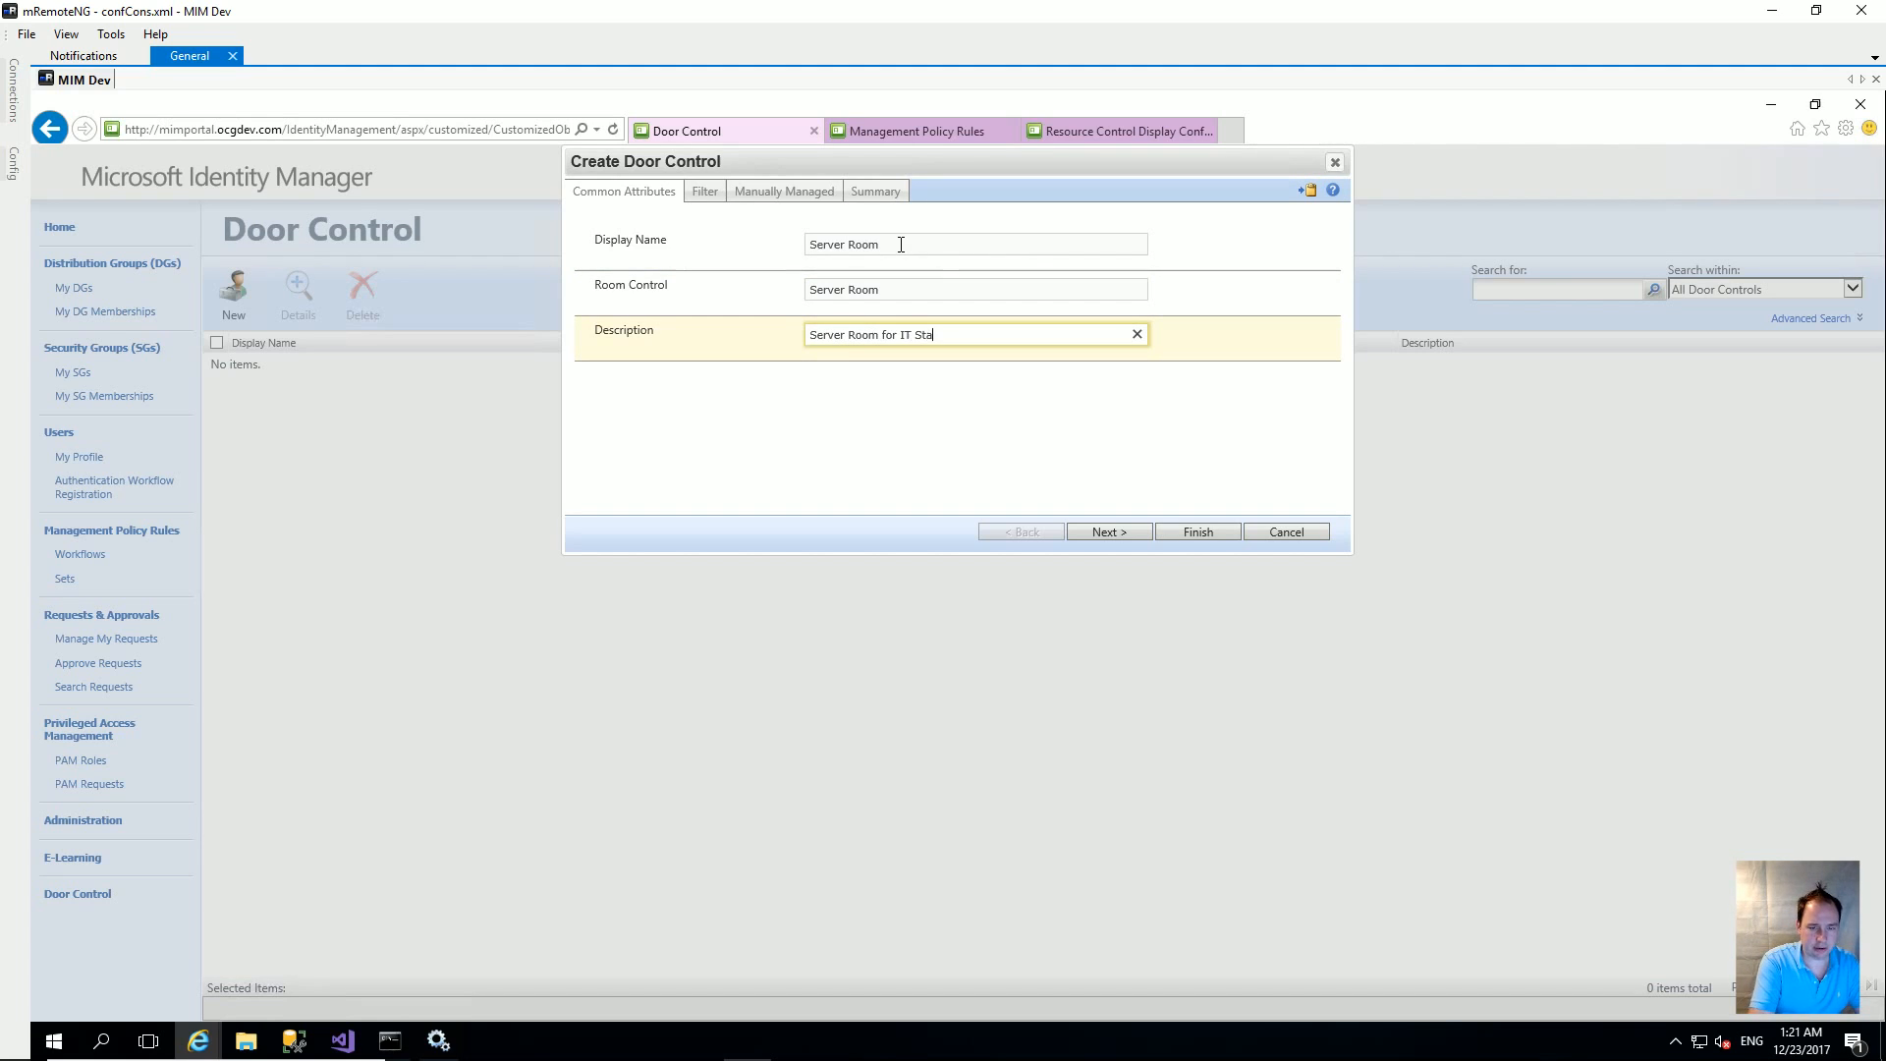
Step: Skip the filter and employee pages without adding anyone, then finish and submit the new door control
{"action": "left_click", "coordinate": [1106, 530]}
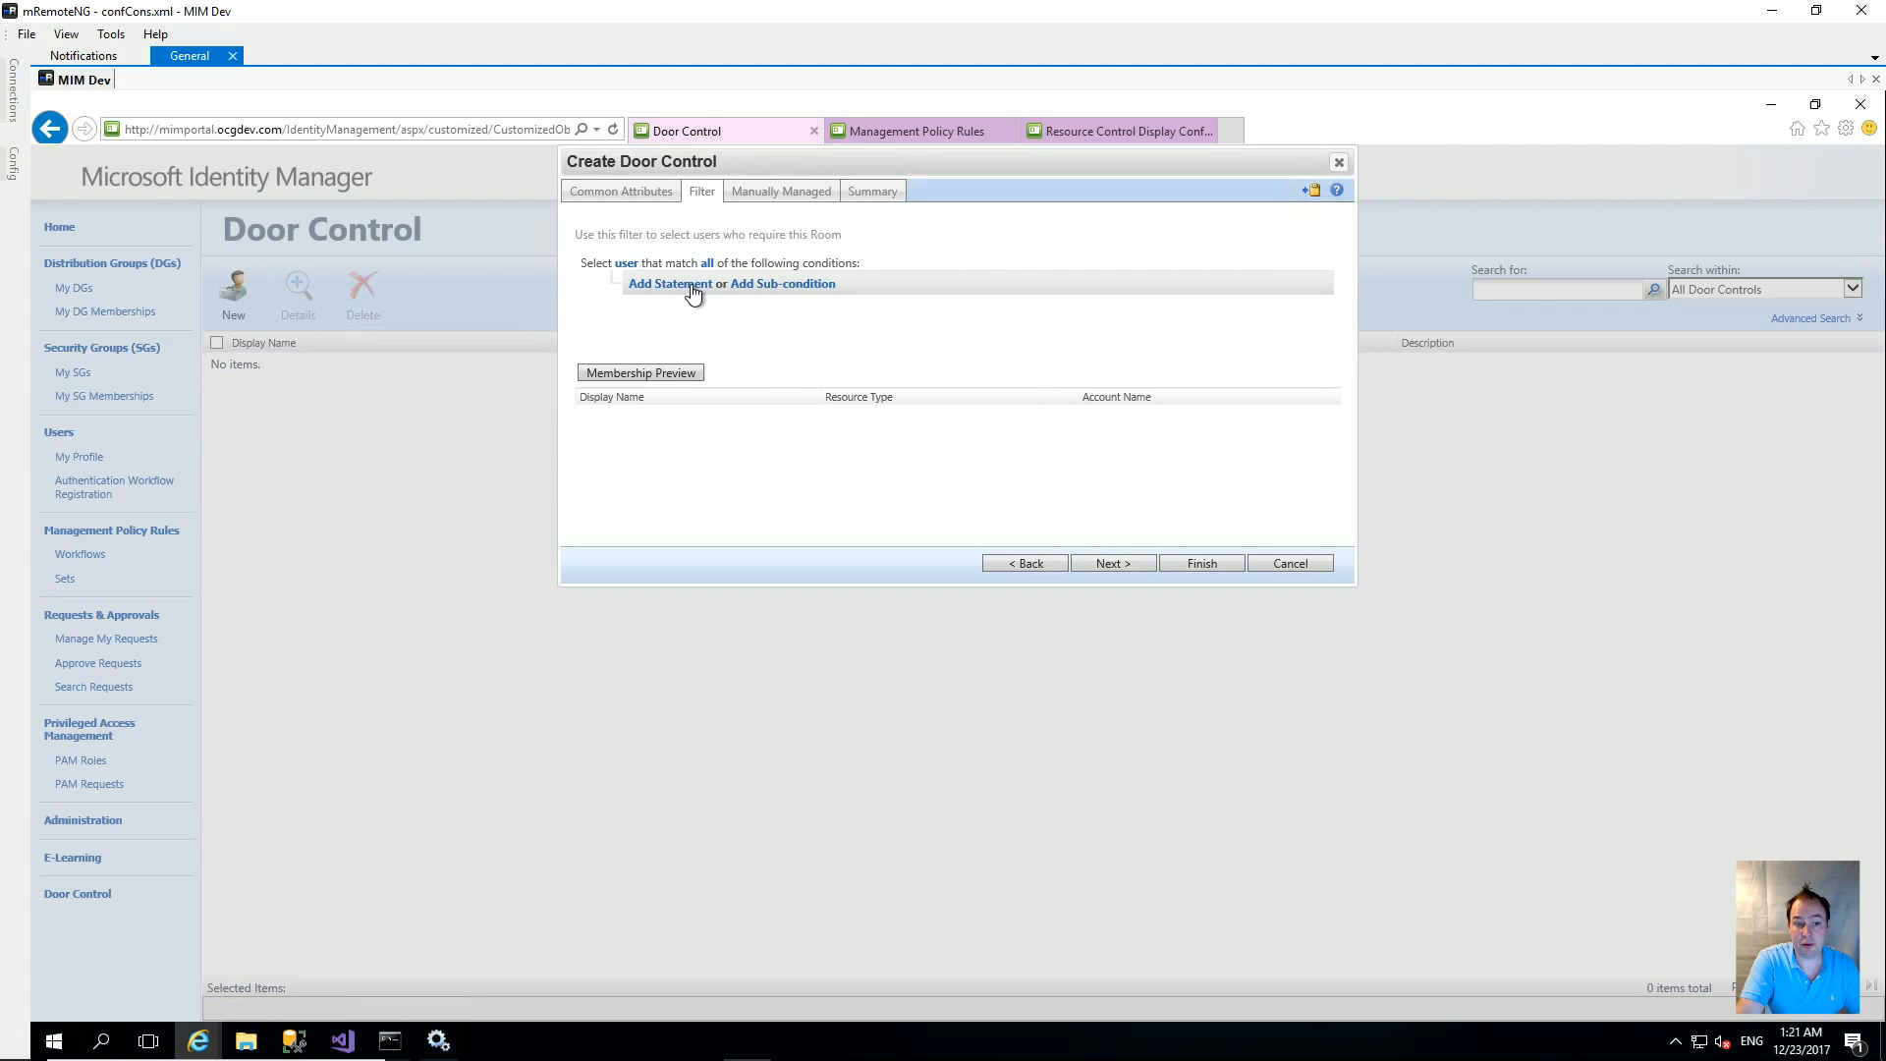
{"action": "left_click", "coordinate": [1104, 558]}
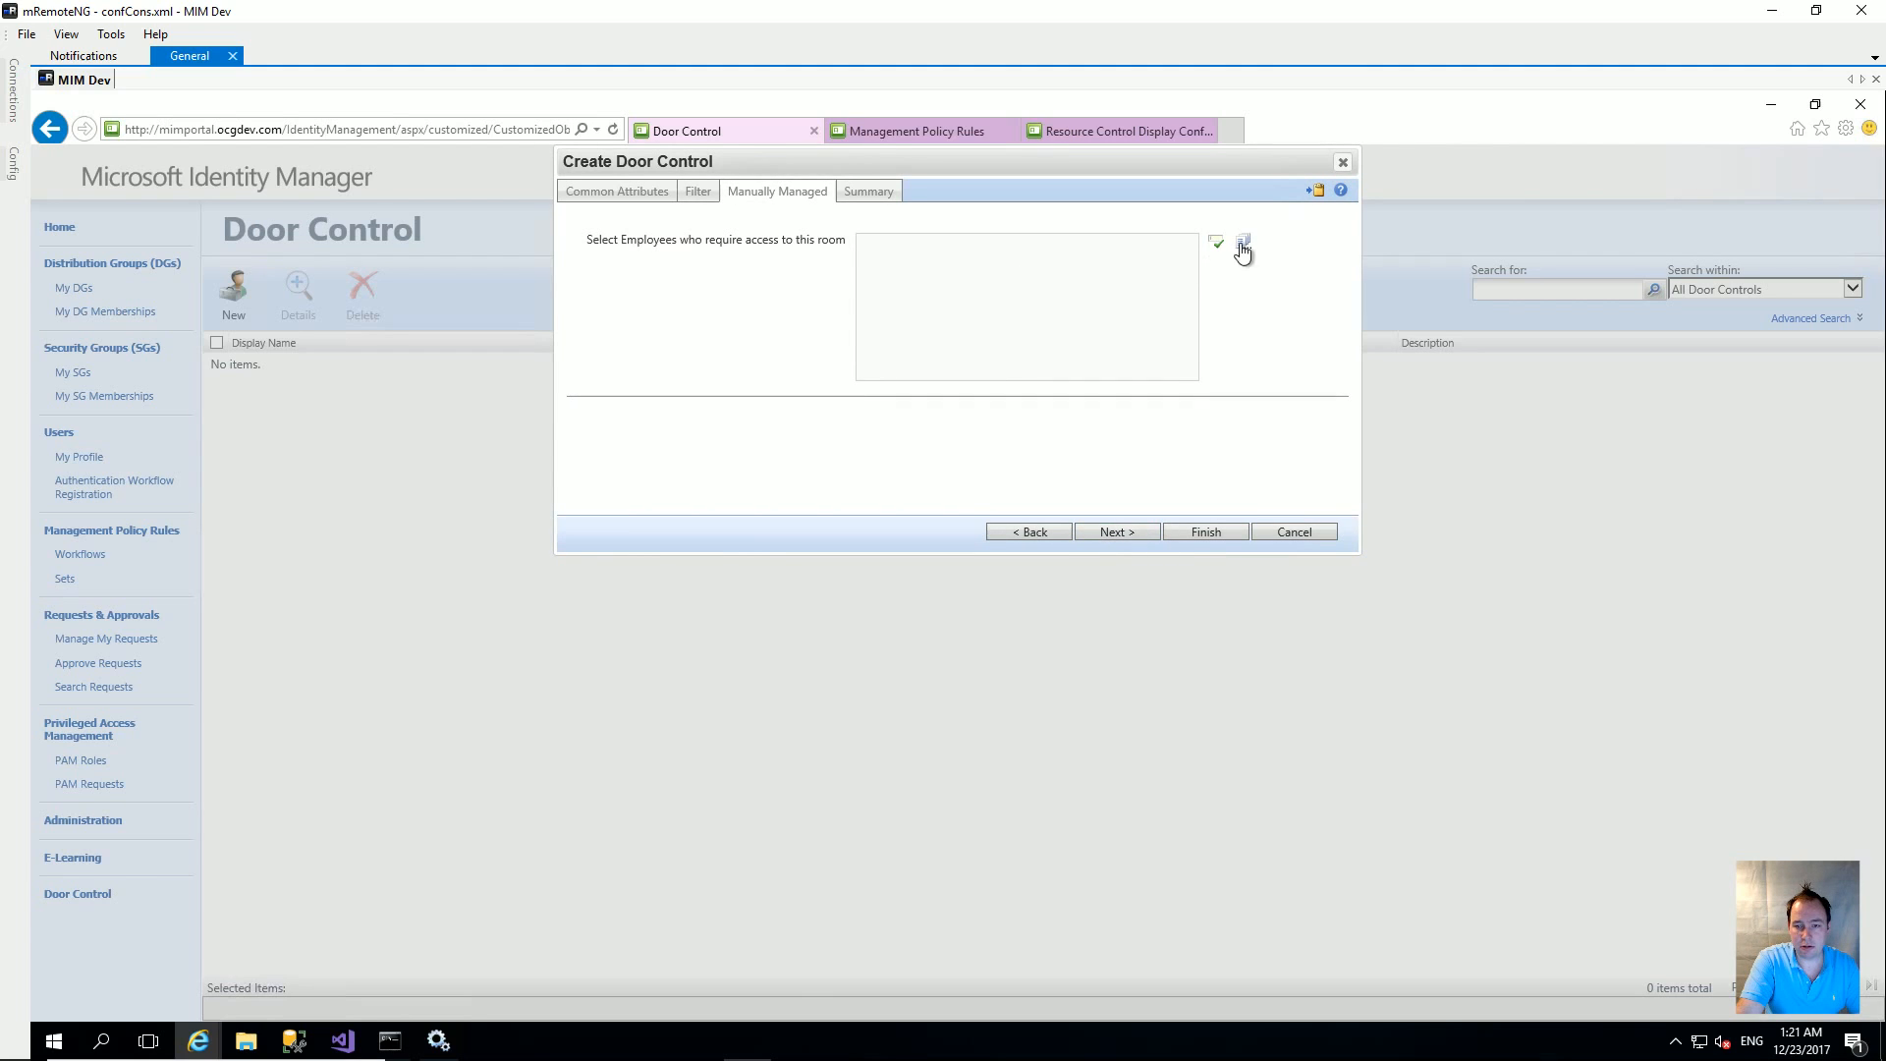
{"action": "left_click", "coordinate": [1242, 246]}
{"action": "left_click", "coordinate": [1116, 227]}
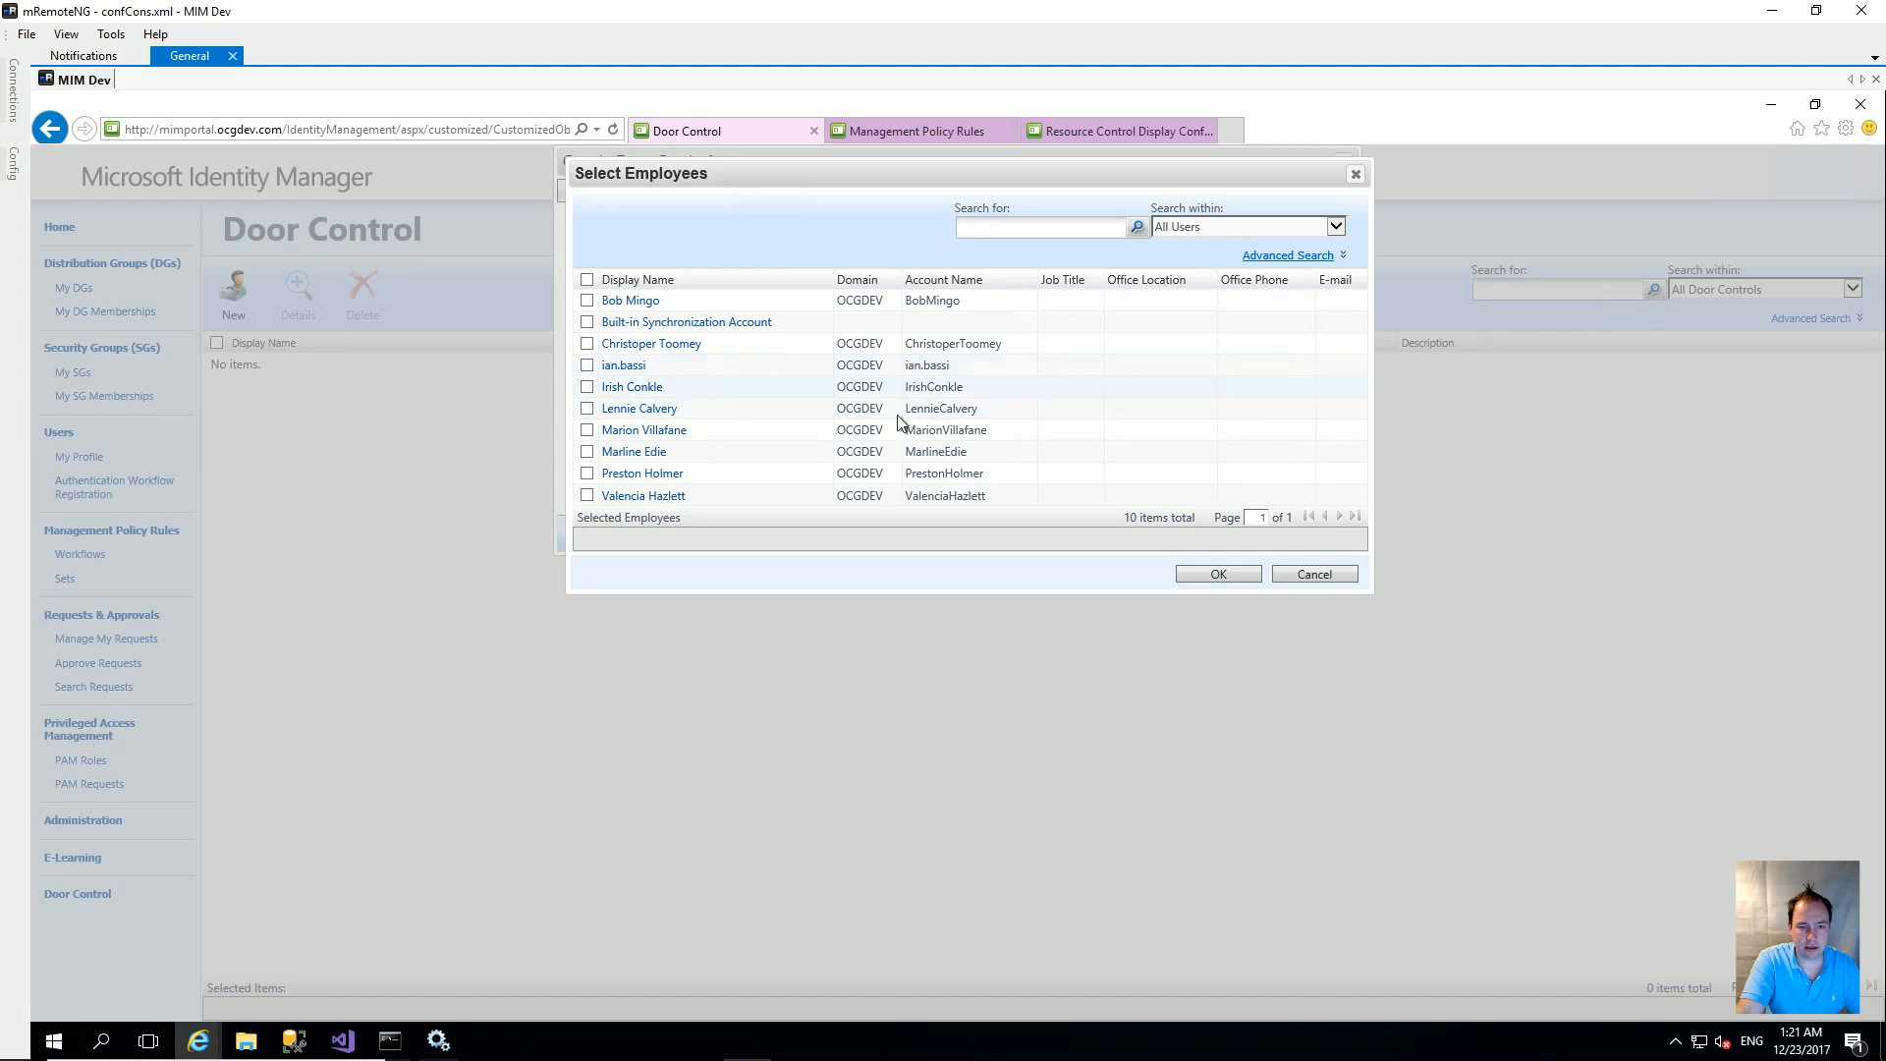
{"action": "left_click", "coordinate": [1311, 576]}
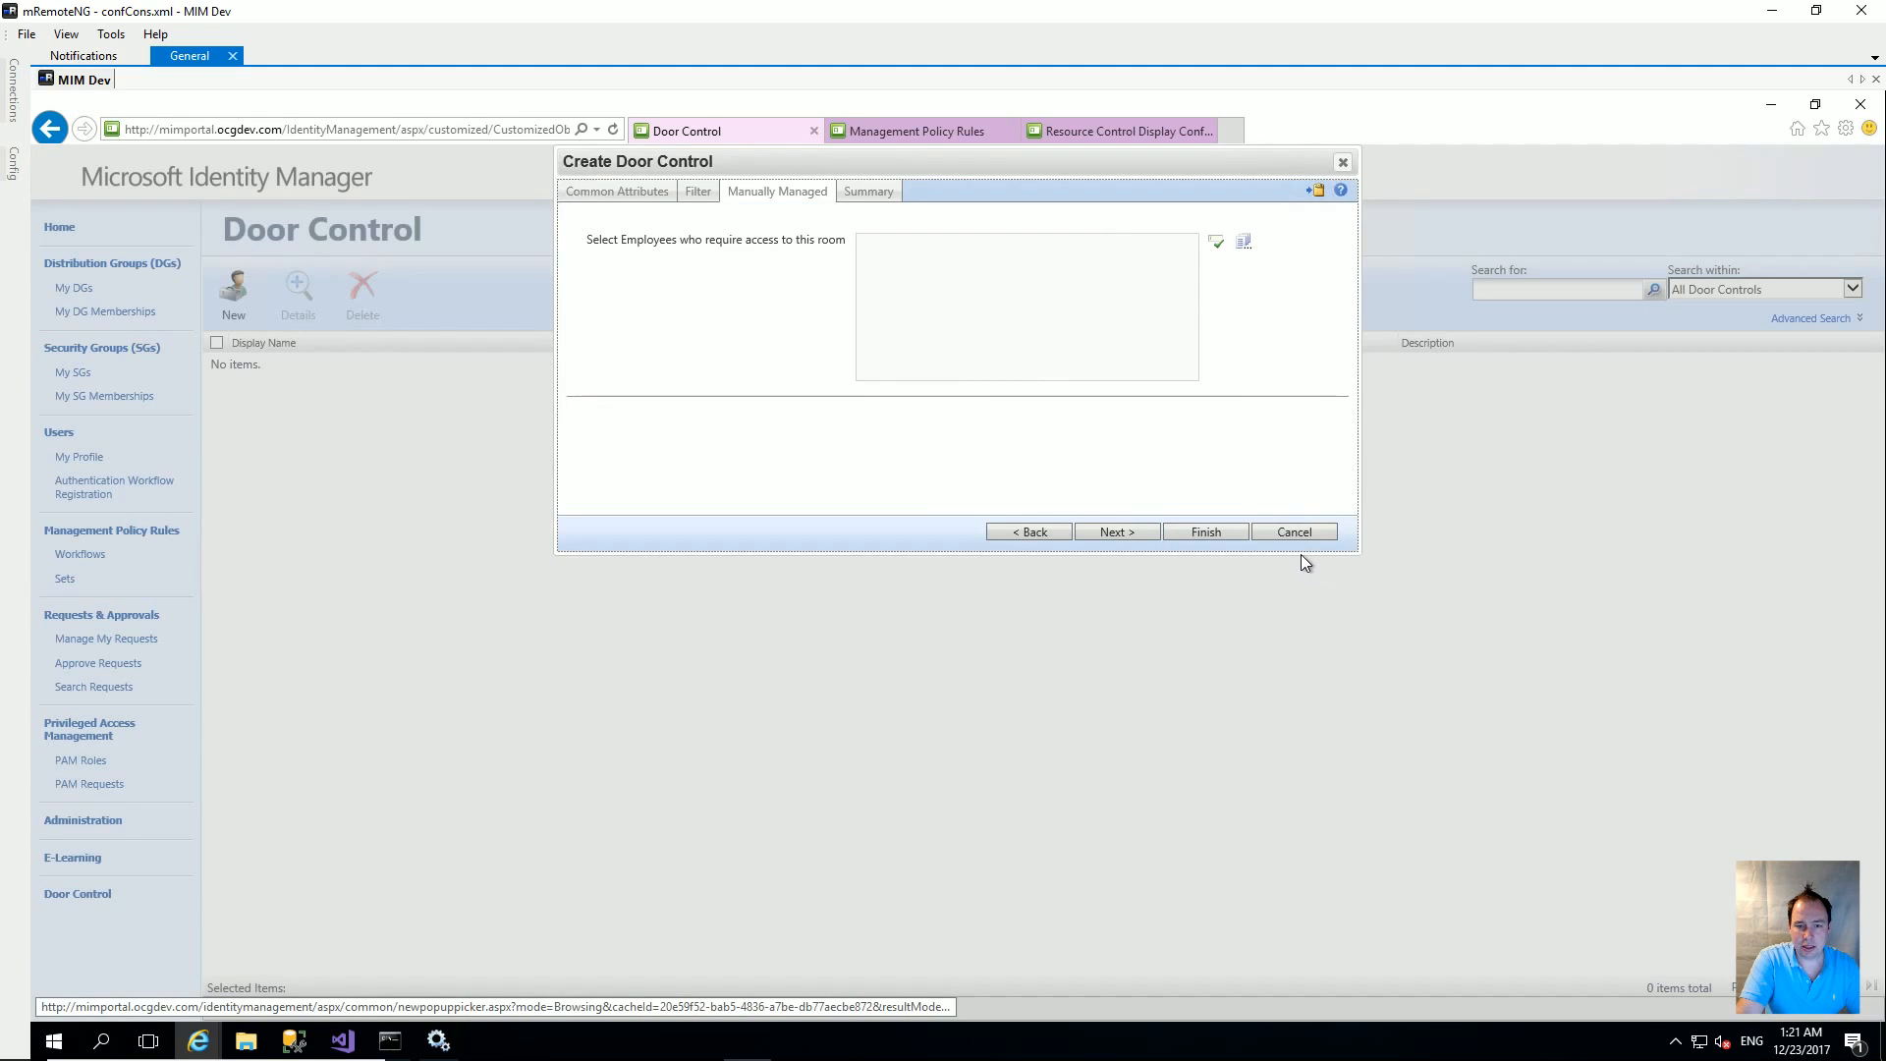
{"action": "left_click", "coordinate": [1210, 528]}
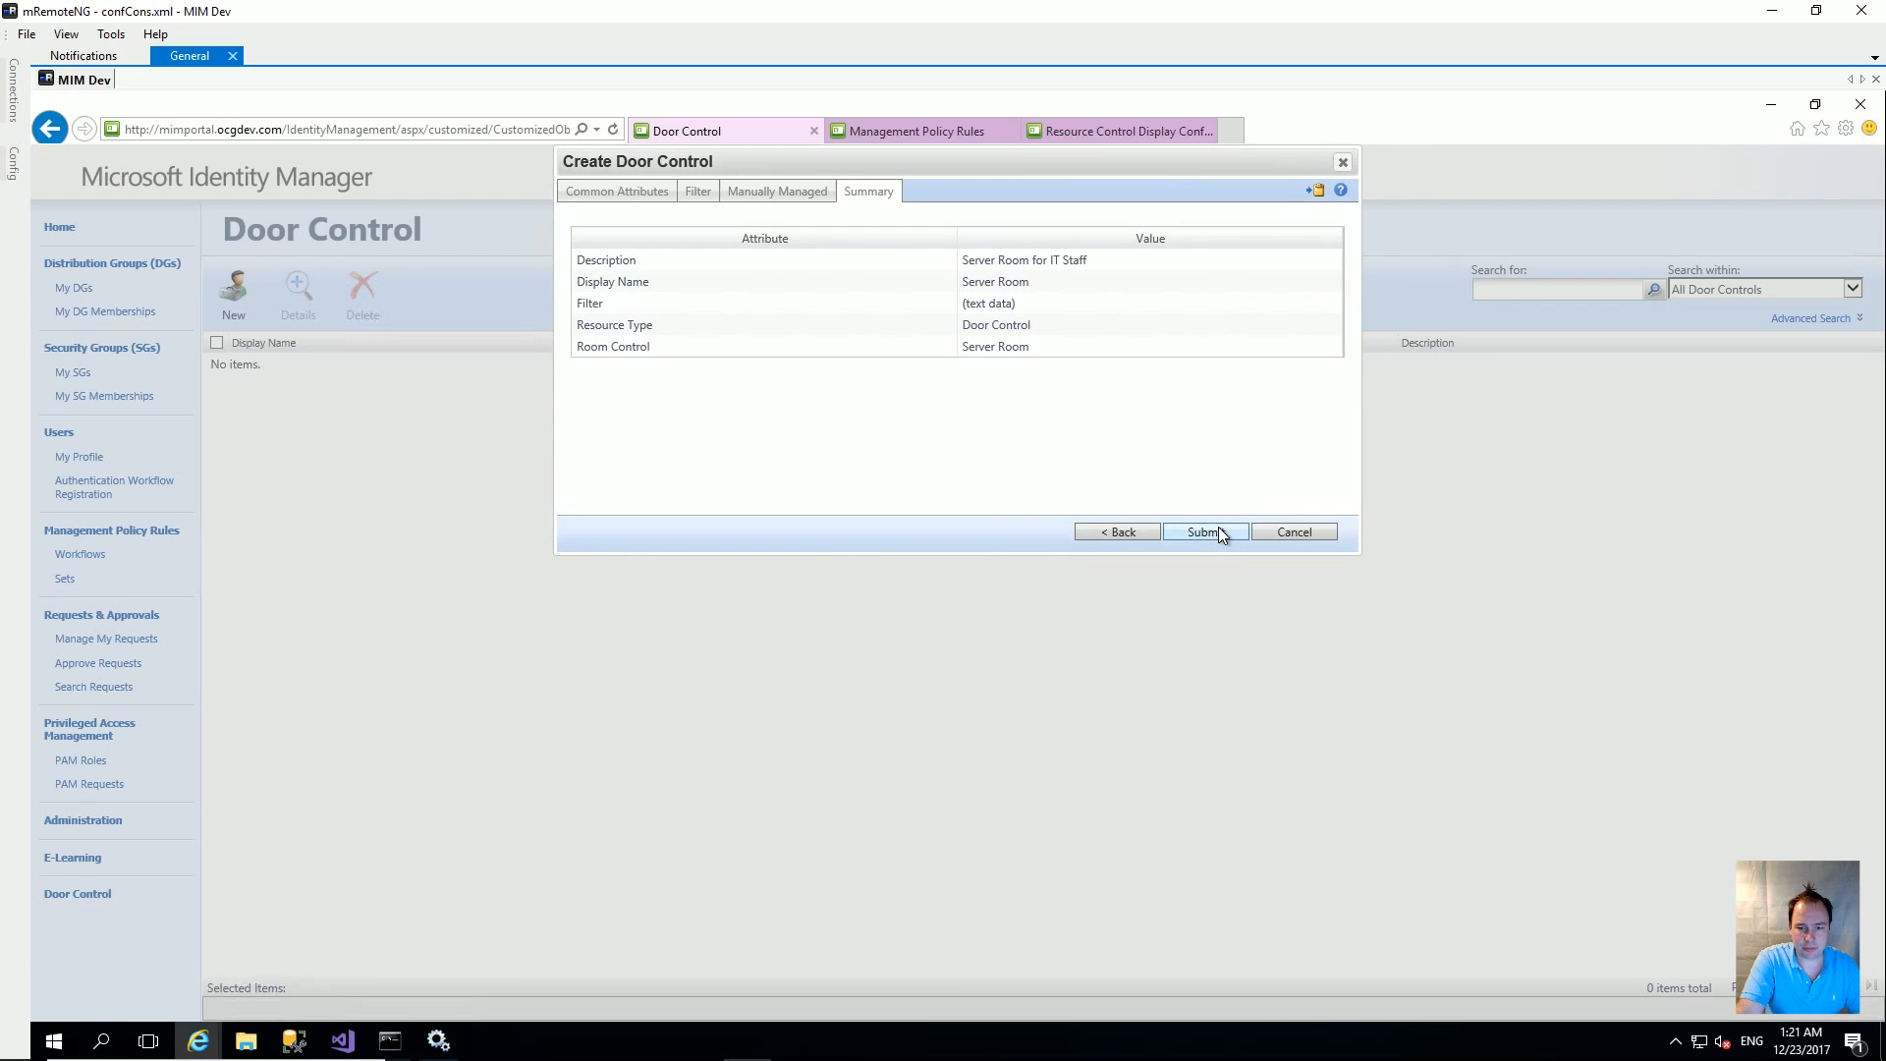
{"action": "left_click", "coordinate": [1218, 529]}
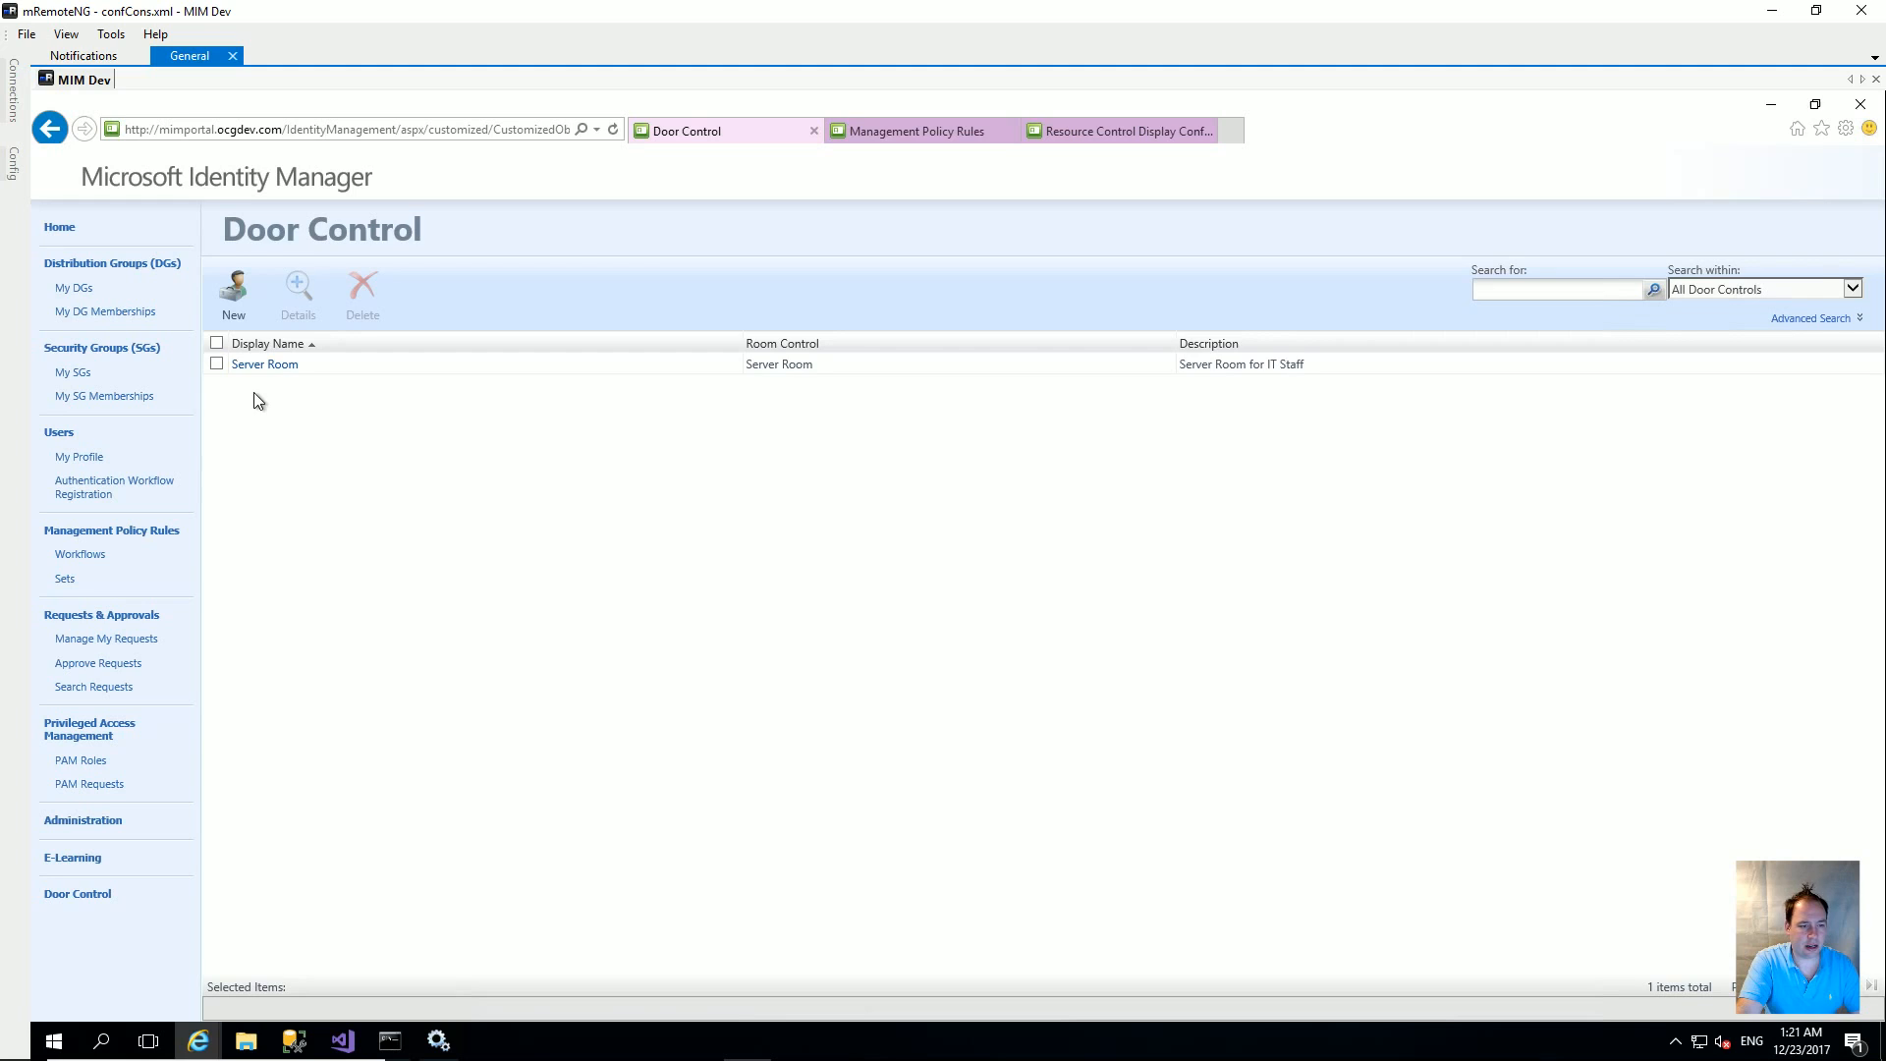
Step: In Server Room's filter, add an Account Name condition matching the user's account name
{"action": "left_click", "coordinate": [265, 366]}
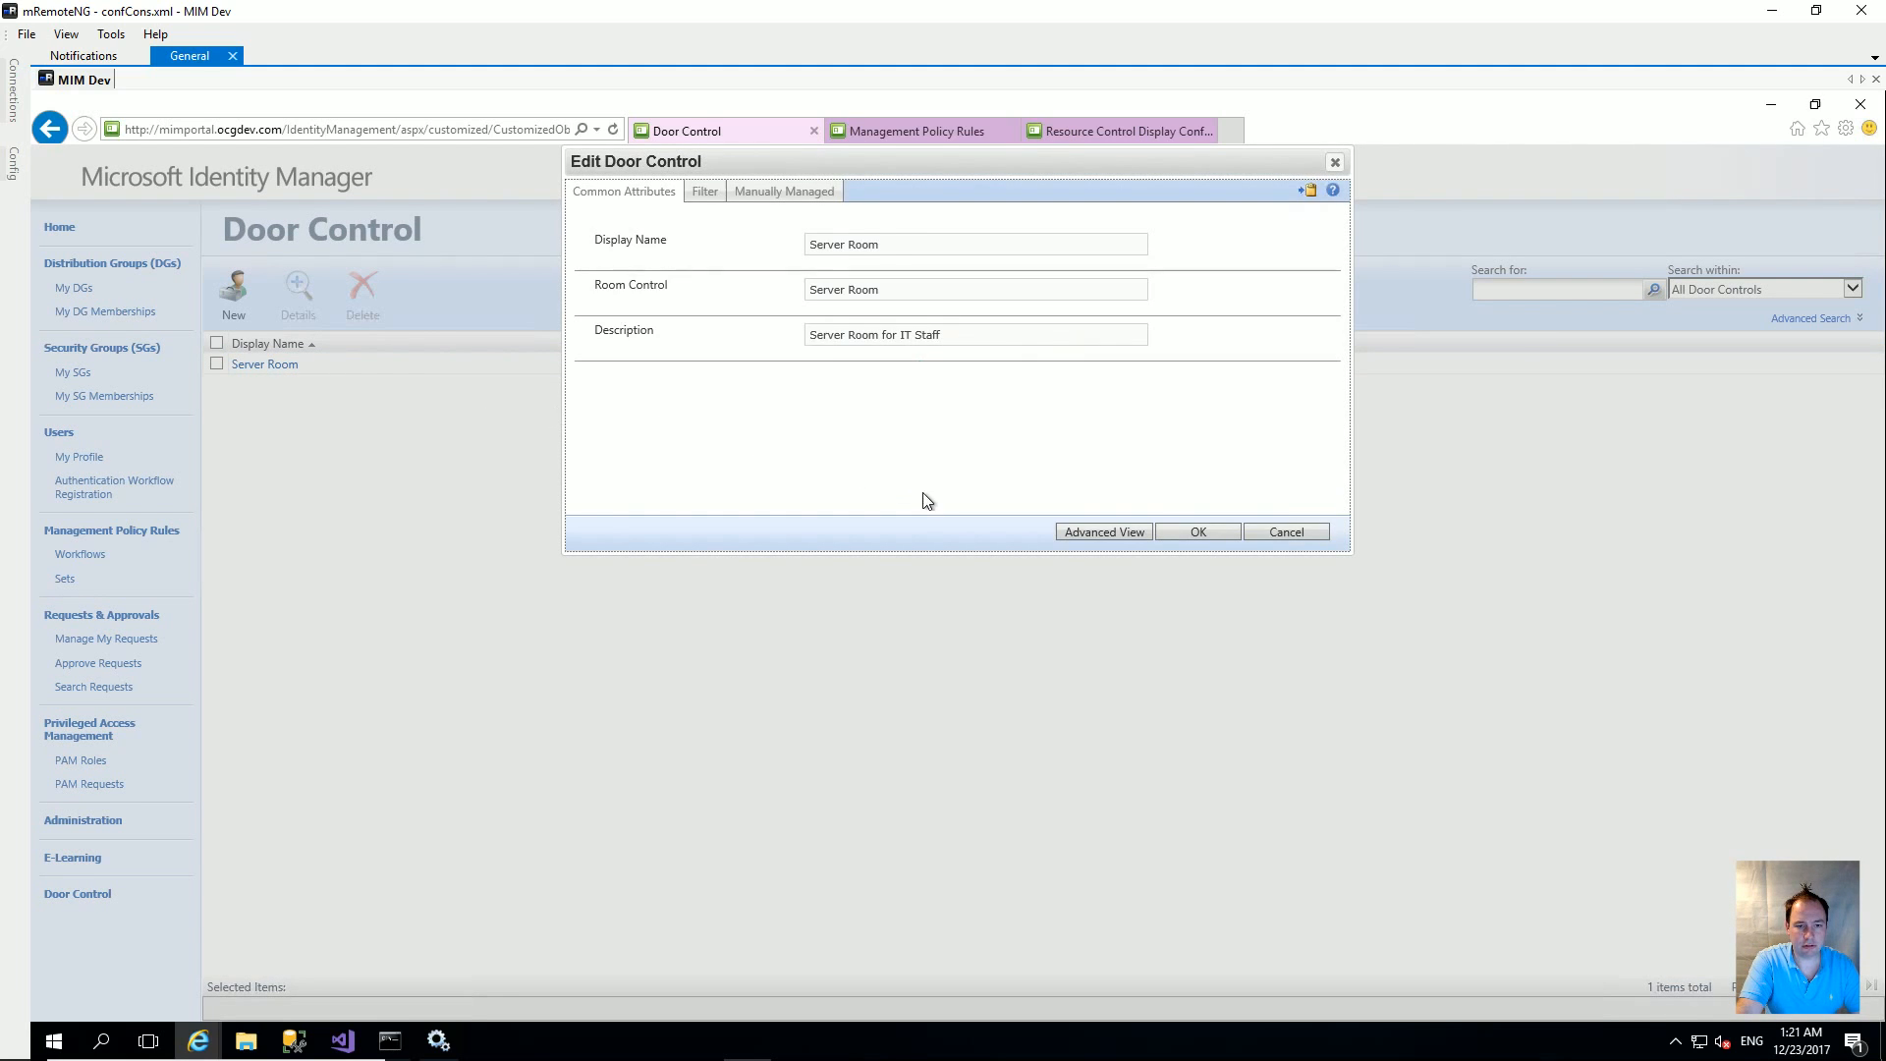
{"action": "left_click", "coordinate": [706, 193]}
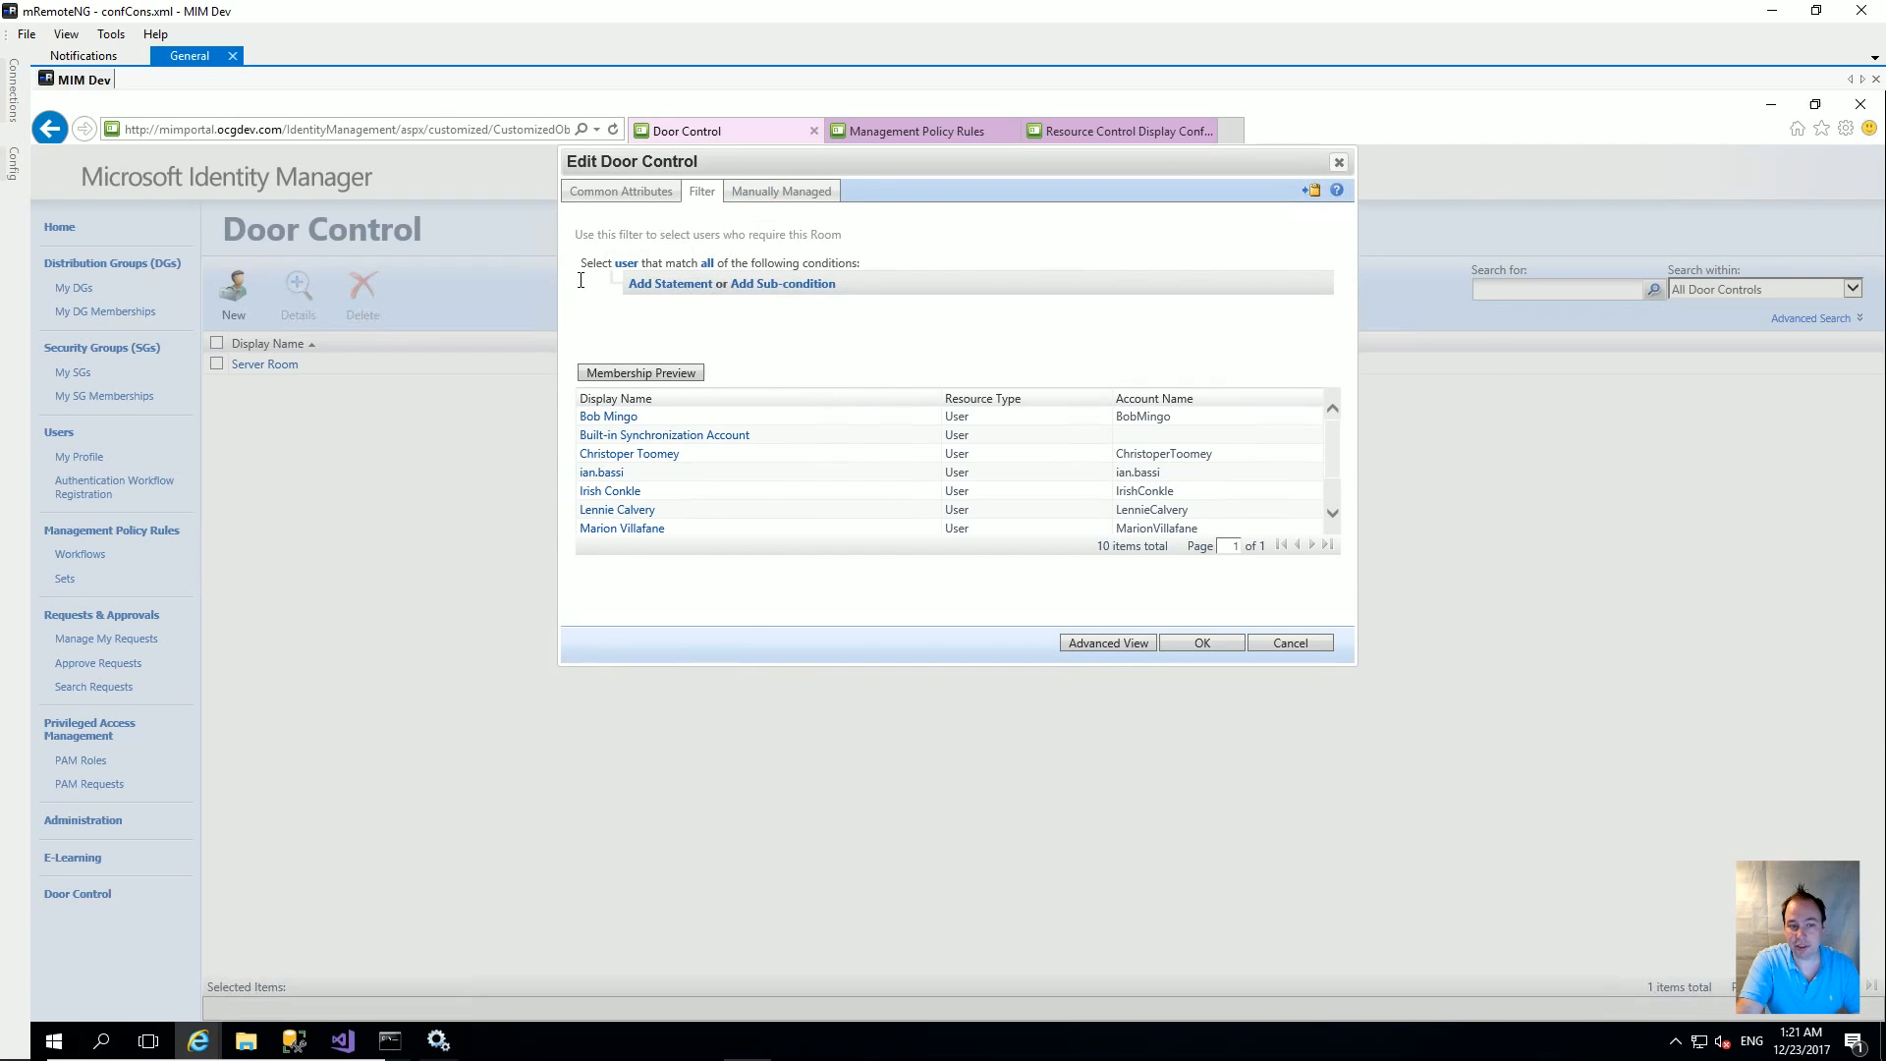
{"action": "scroll", "coordinate": [762, 460], "scroll_direction": "down", "scroll_amount": 1}
{"action": "scroll", "coordinate": [787, 485], "scroll_direction": "up", "scroll_amount": 1}
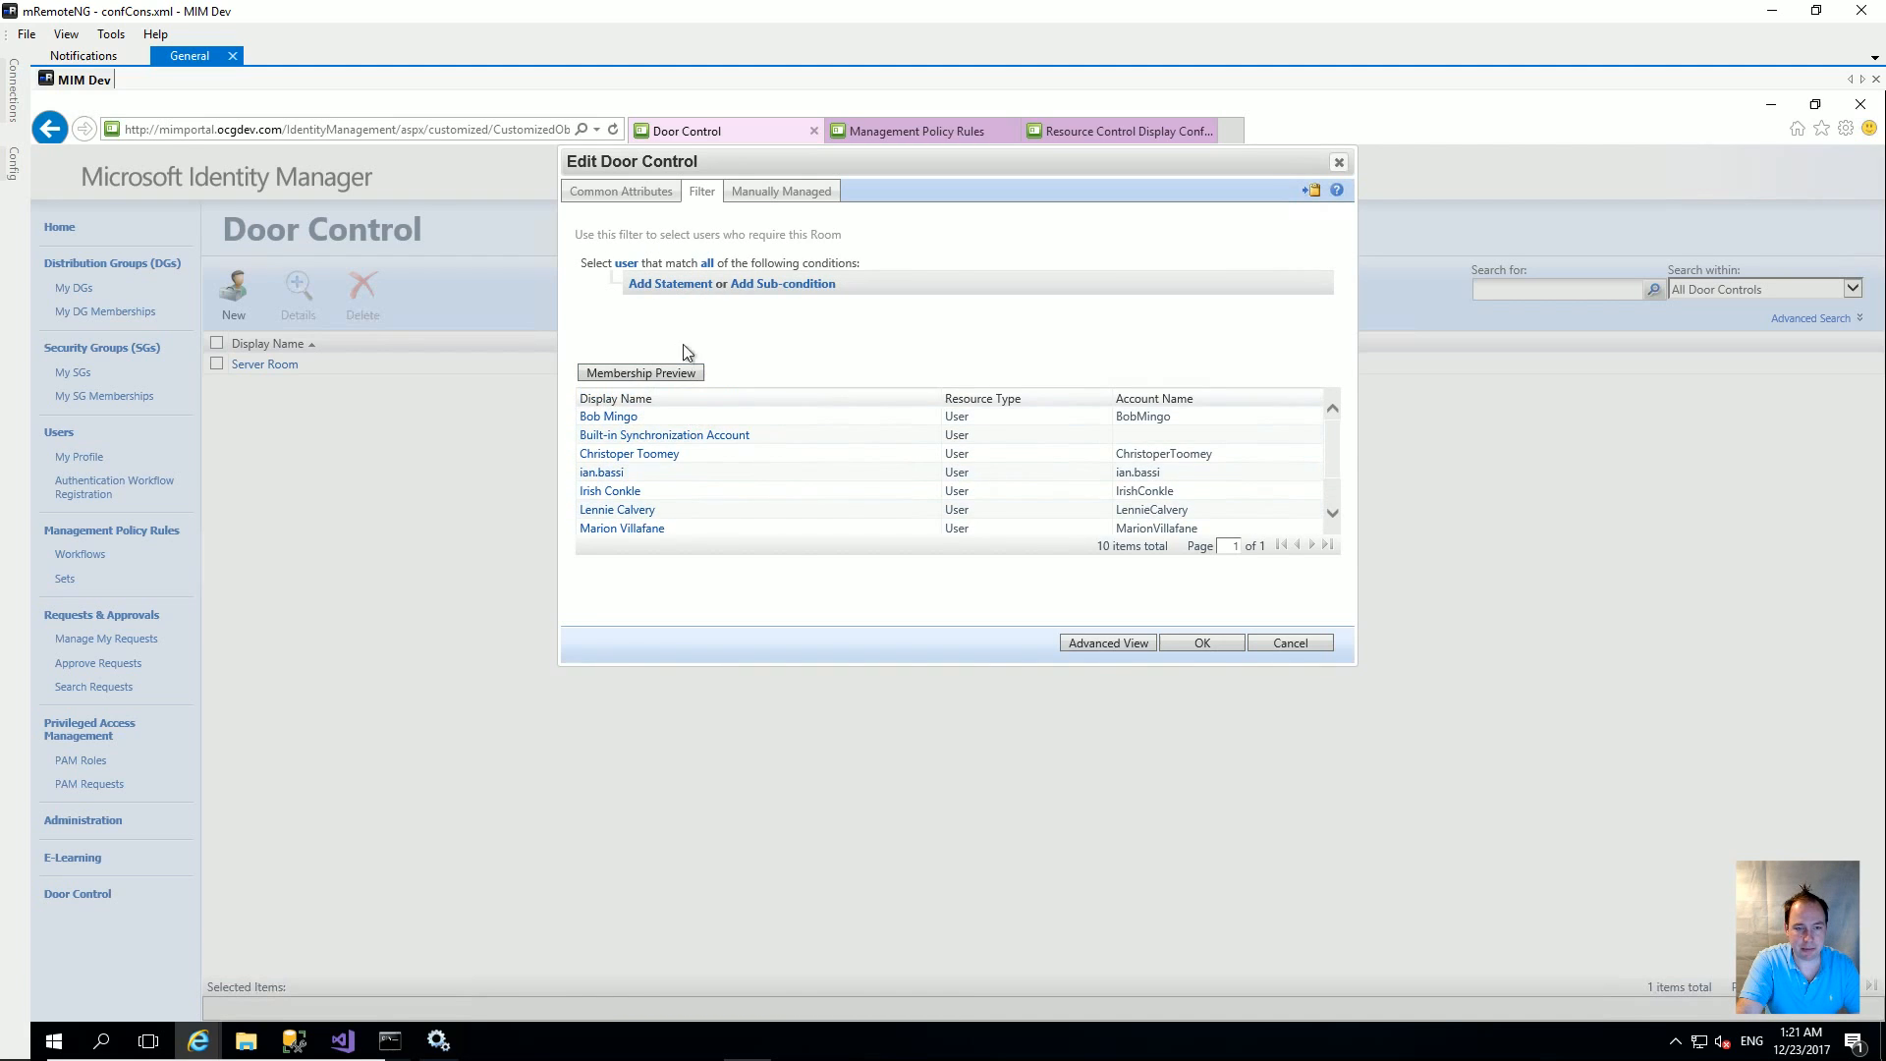
{"action": "left_click", "coordinate": [682, 293]}
{"action": "left_click", "coordinate": [721, 305]}
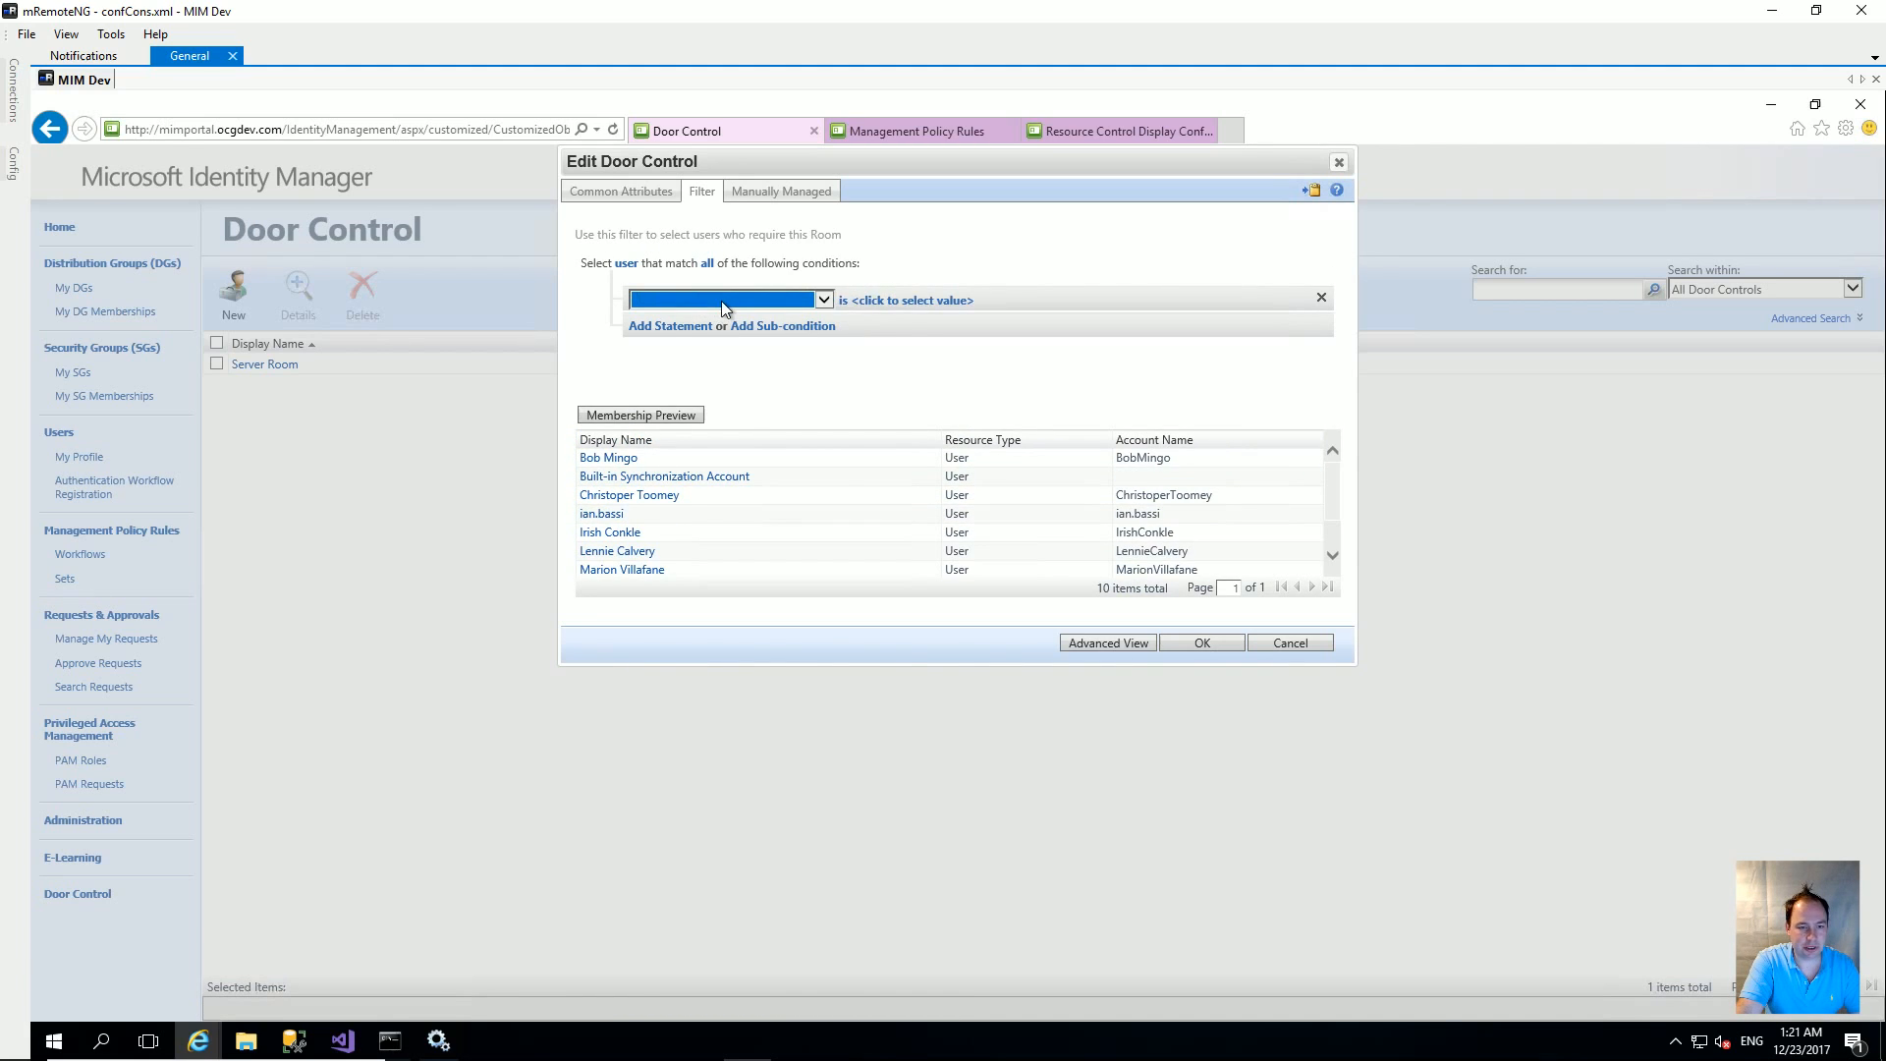
{"action": "left_click", "coordinate": [735, 301]}
{"action": "left_click", "coordinate": [763, 317]}
{"action": "left_click", "coordinate": [781, 299]}
{"action": "key", "text": "Return"}
Step: Preview the matching membership, then save and submit the updated Server Room door control
{"action": "left_click", "coordinate": [683, 420]}
{"action": "left_click", "coordinate": [662, 416]}
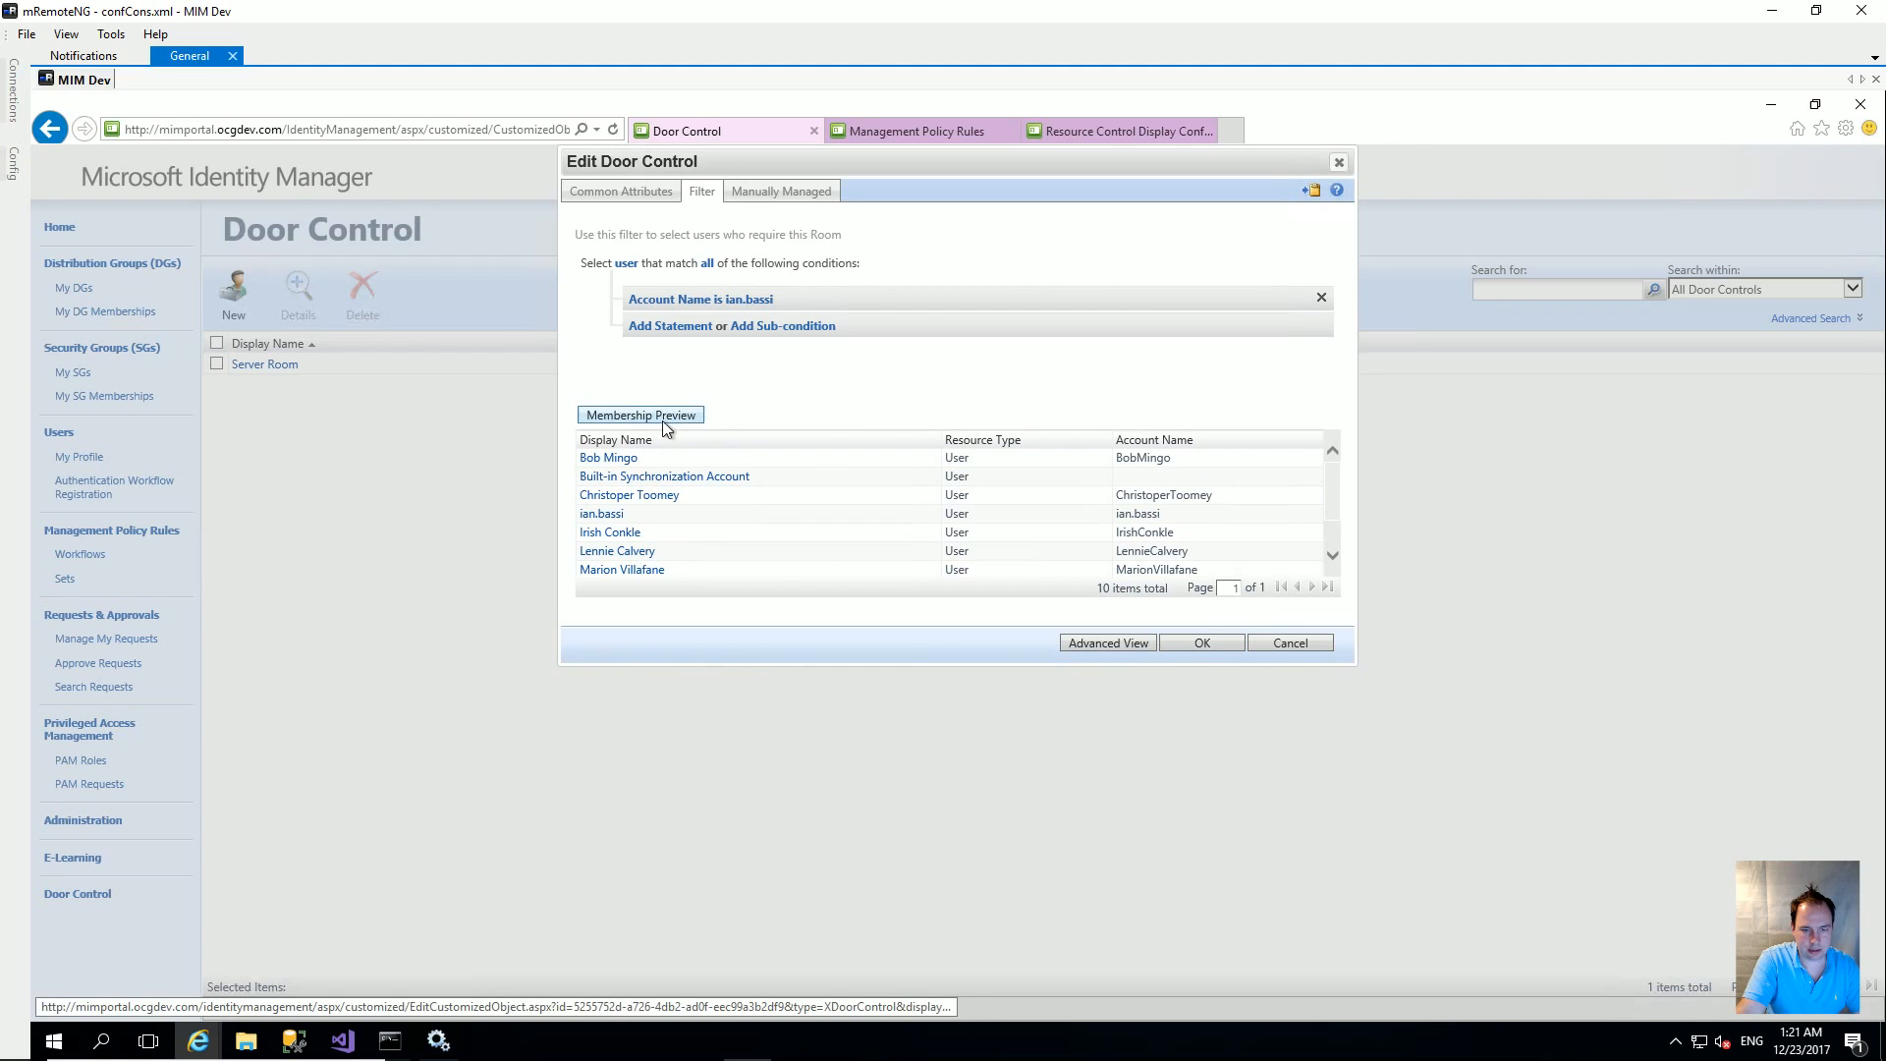
{"action": "left_click", "coordinate": [1208, 627]}
{"action": "left_click", "coordinate": [1220, 532]}
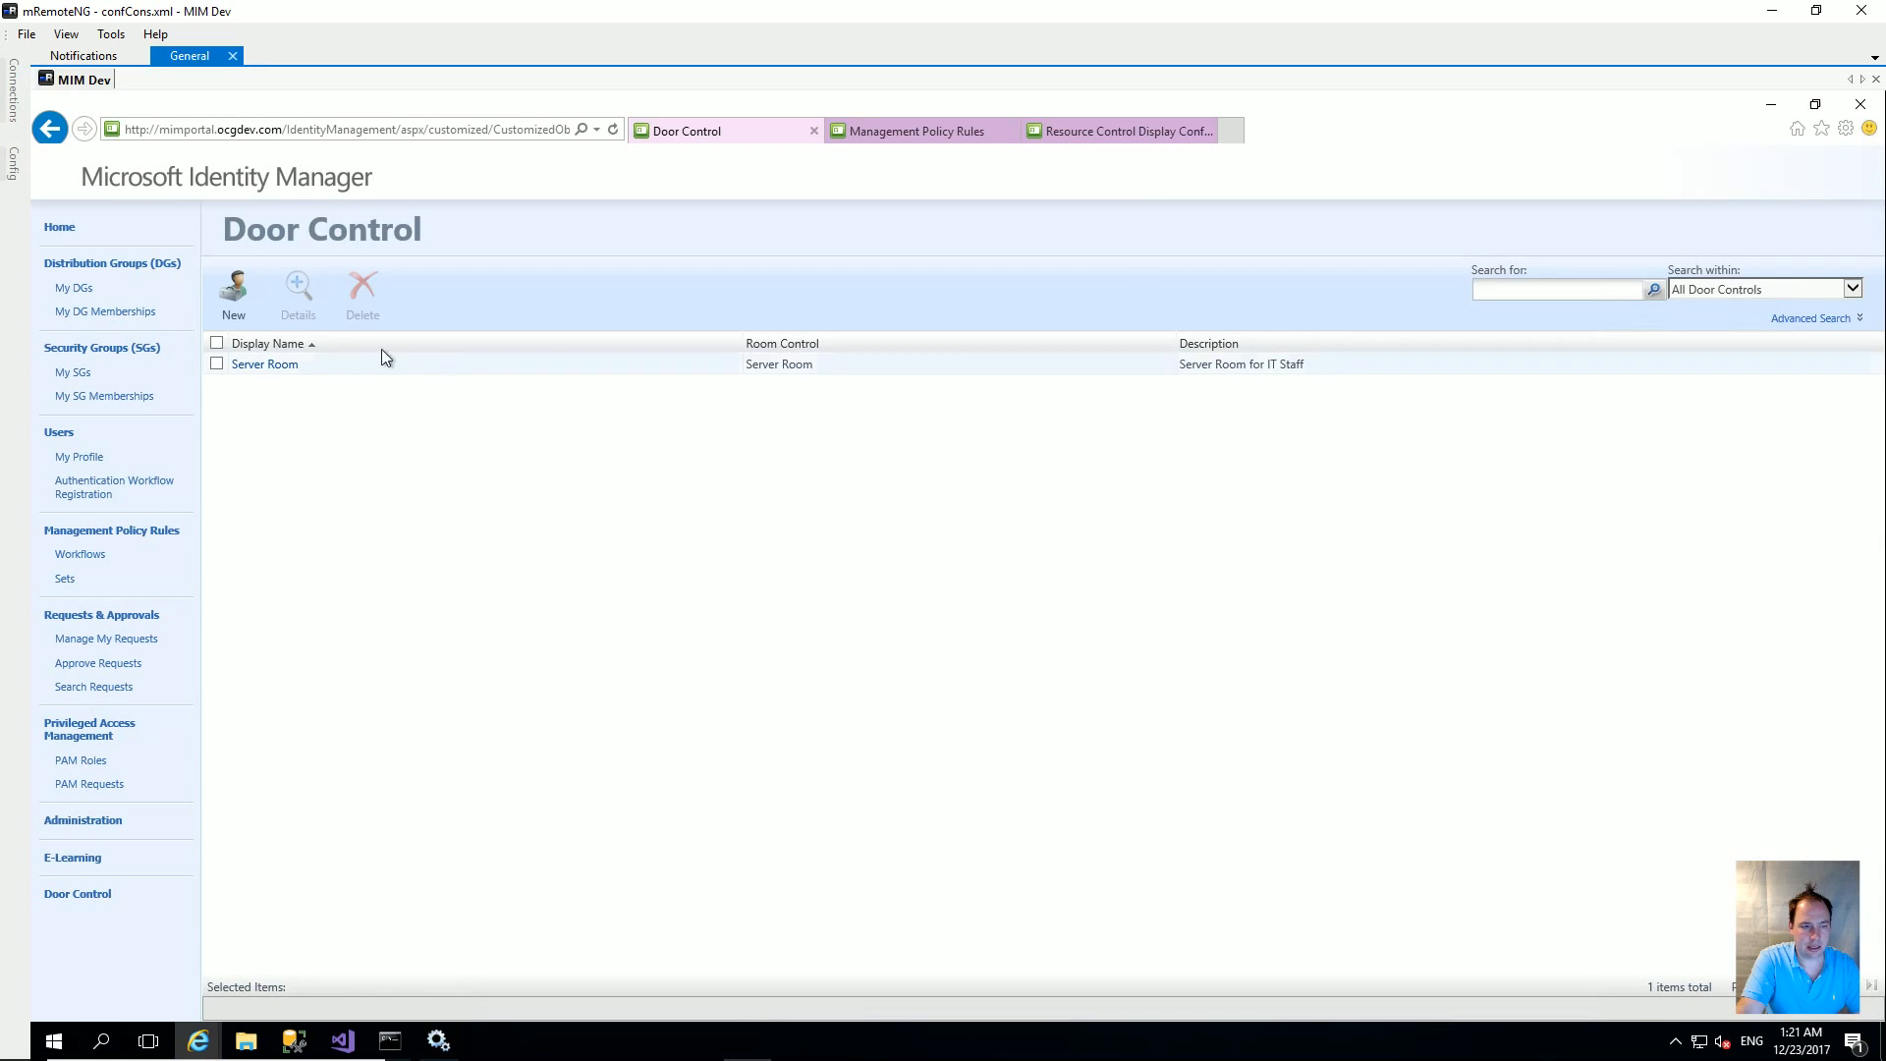
{"action": "left_click", "coordinate": [216, 364]}
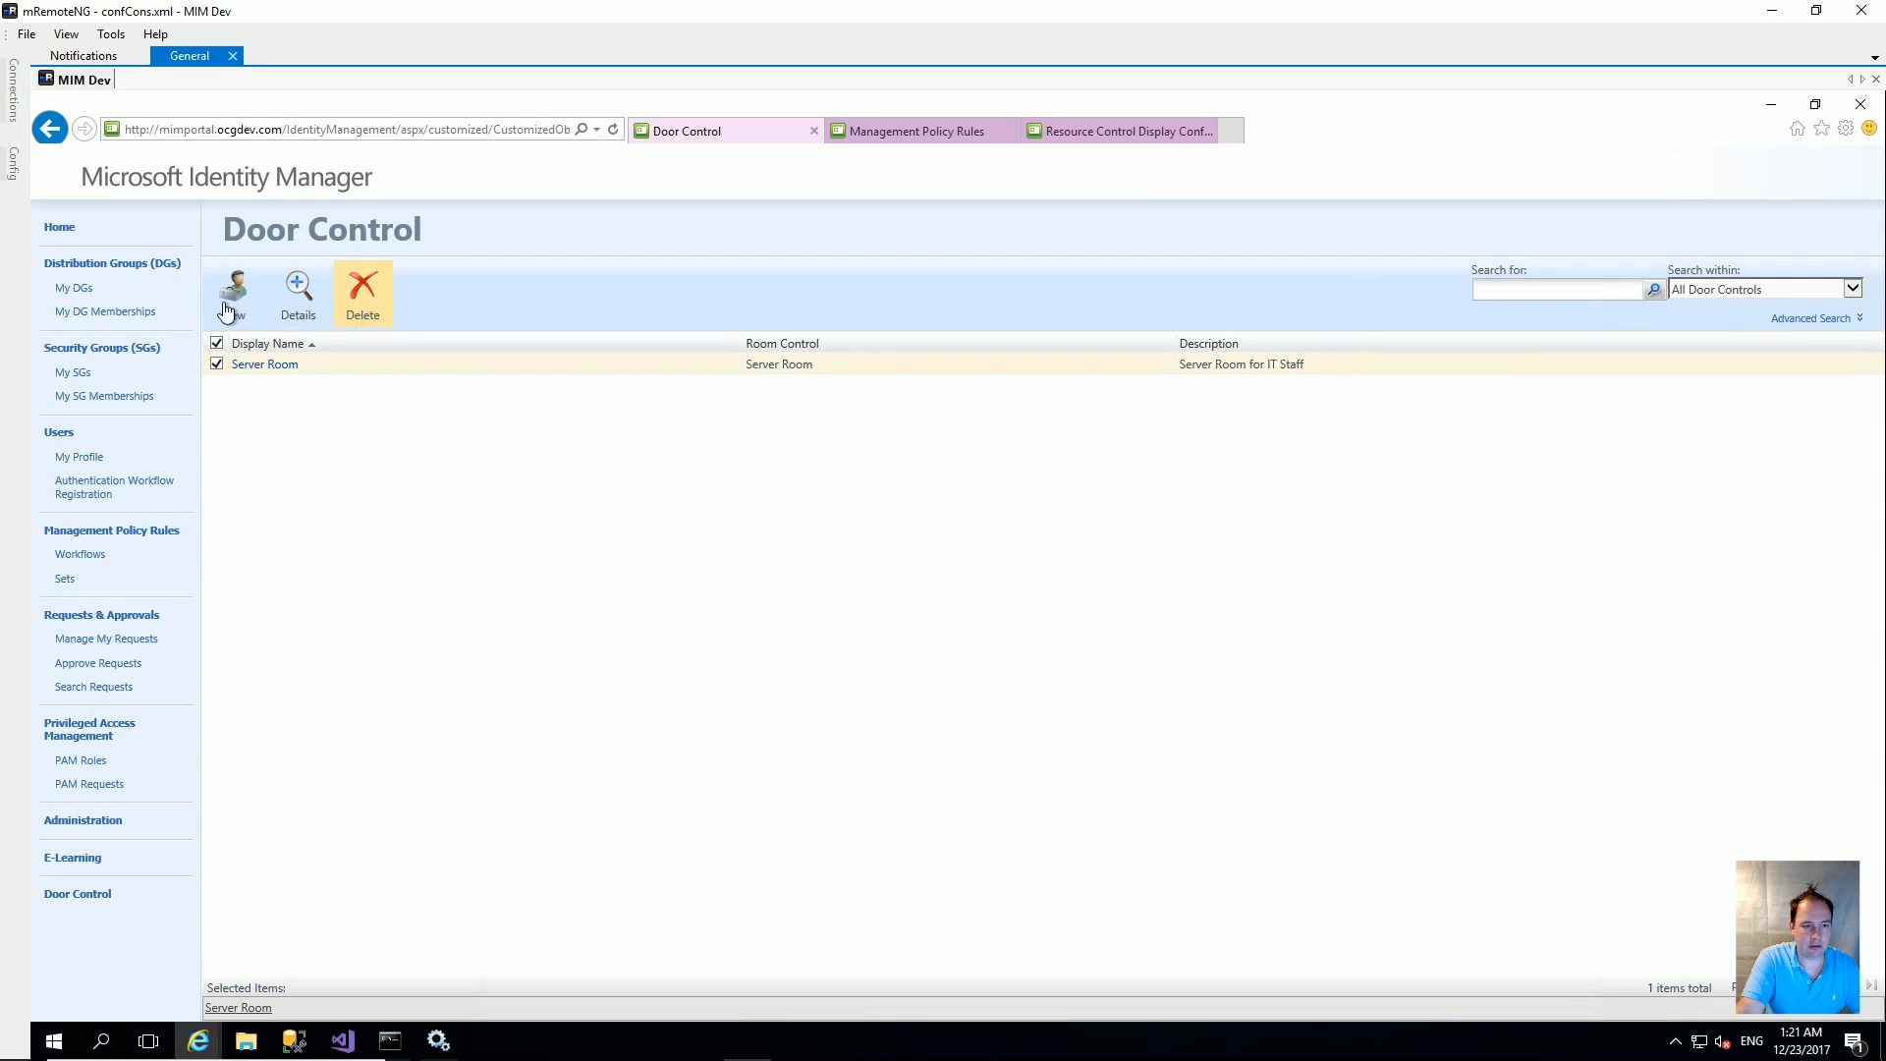
{"action": "left_click", "coordinate": [298, 290]}
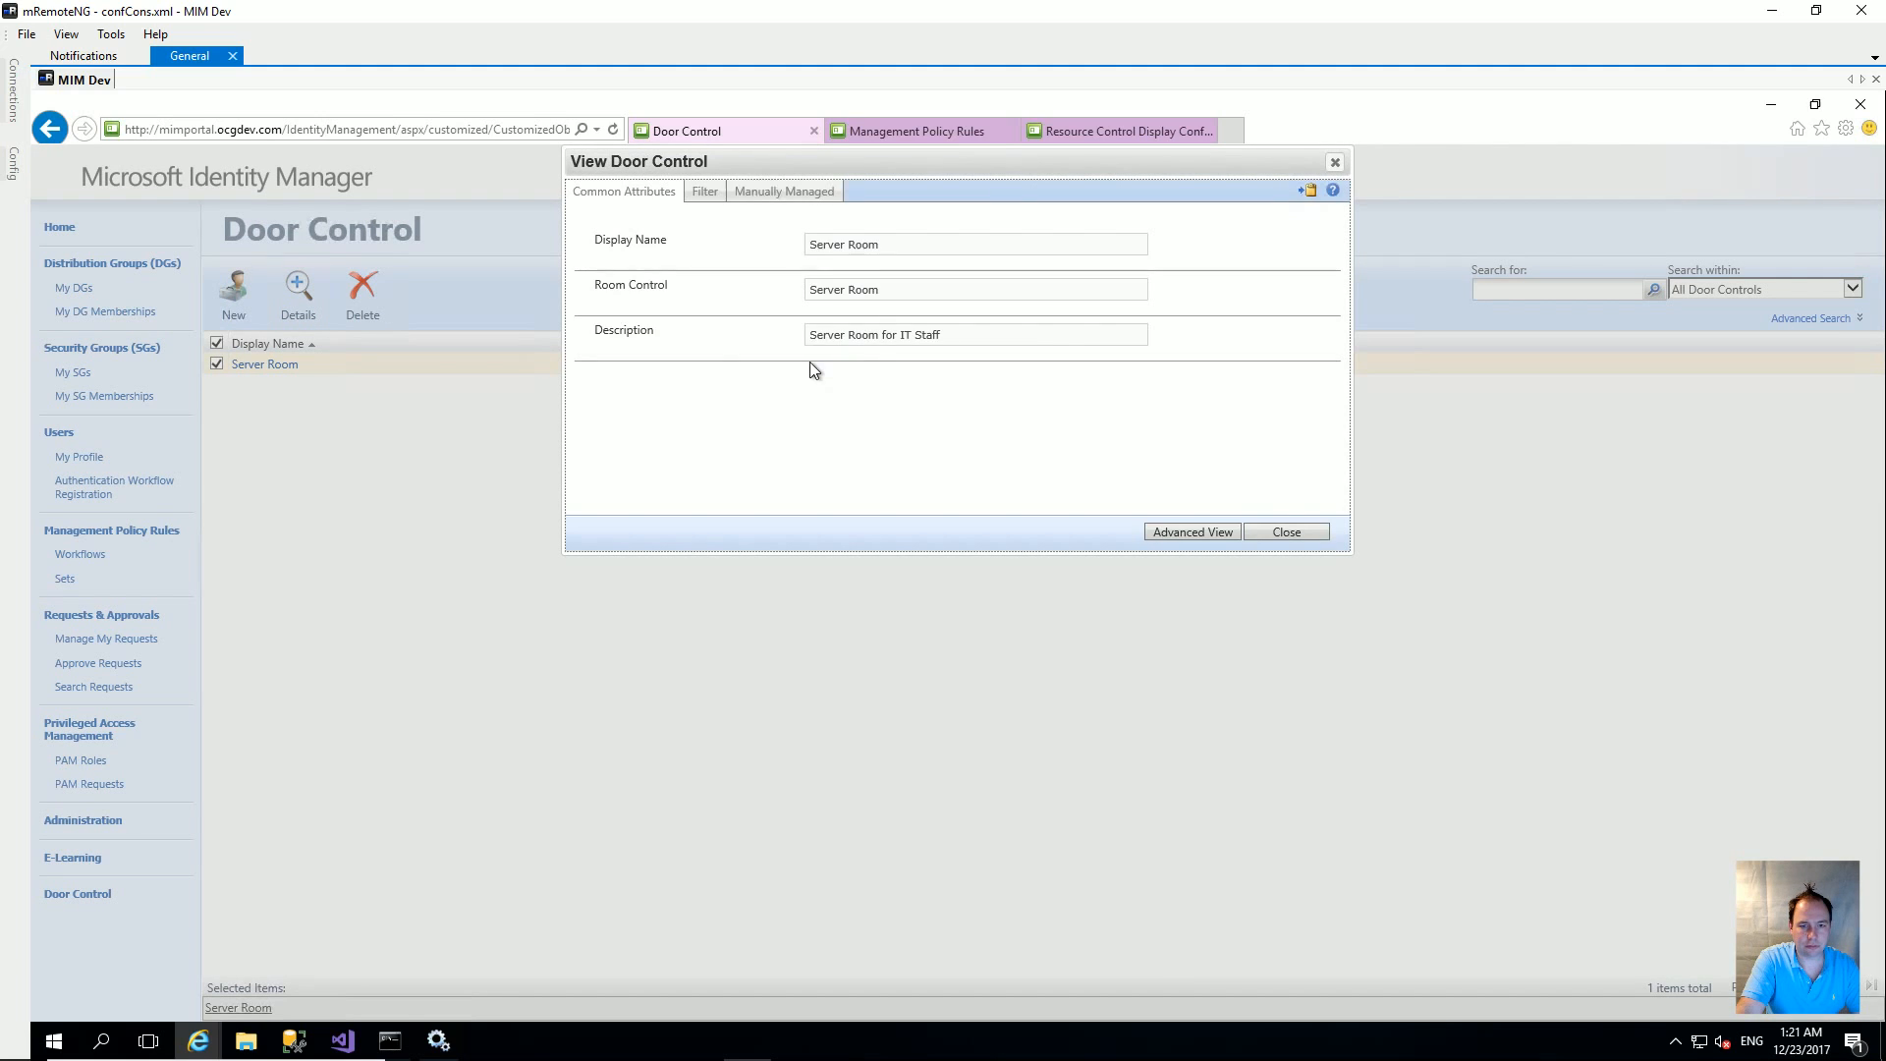
{"action": "left_click", "coordinate": [703, 192]}
{"action": "left_click", "coordinate": [753, 194]}
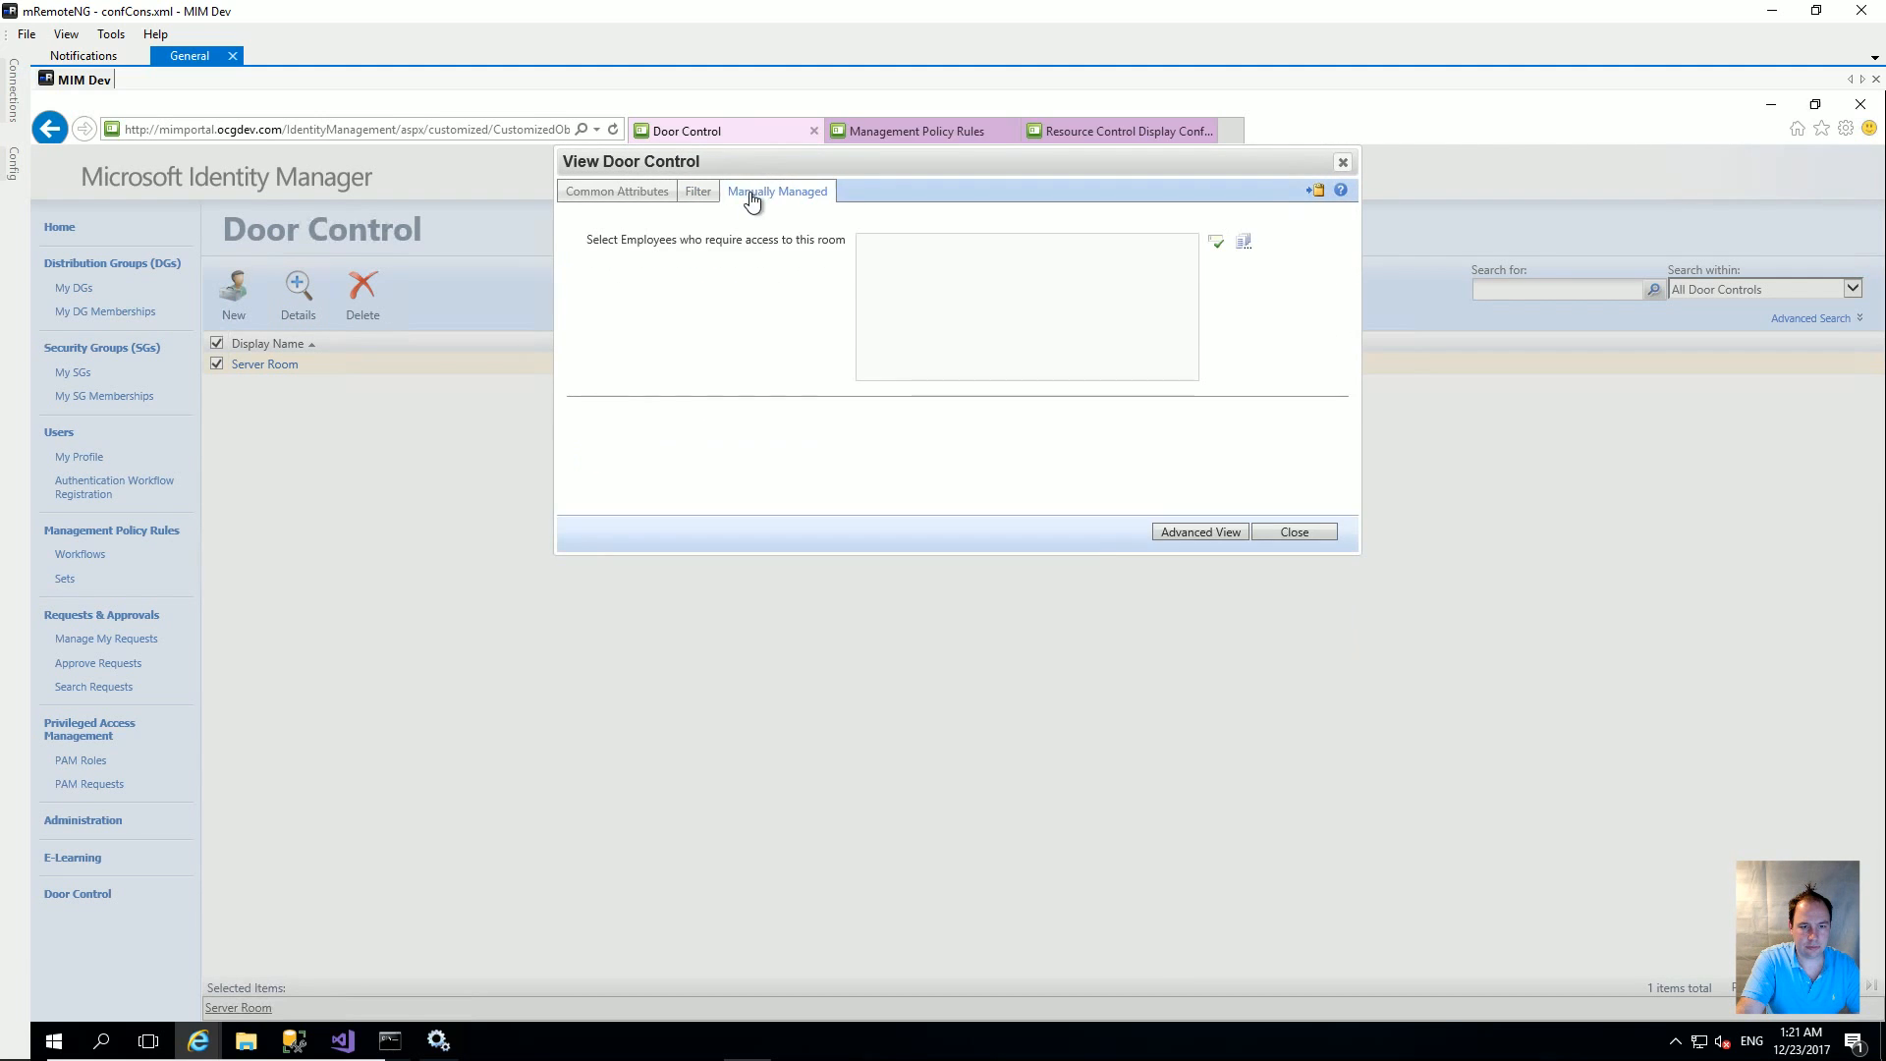
{"action": "left_click", "coordinate": [697, 194]}
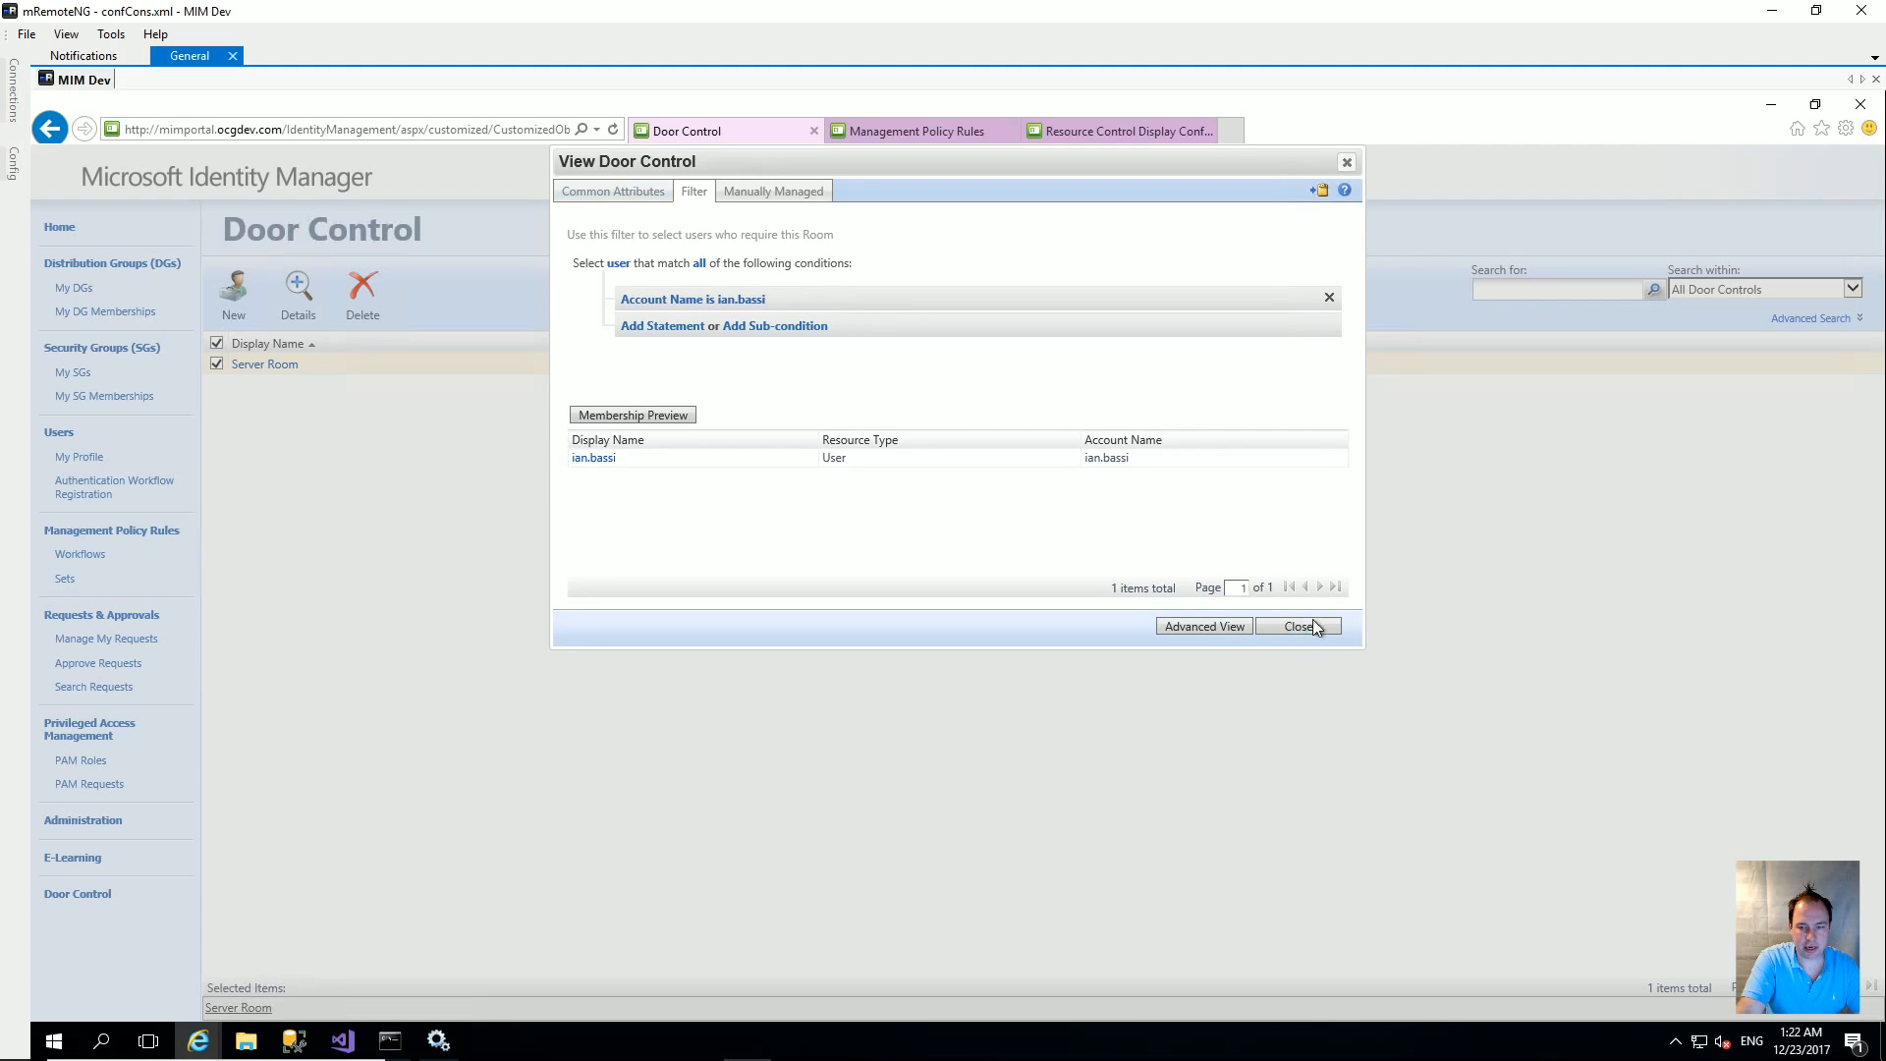
{"action": "left_click", "coordinate": [1313, 628]}
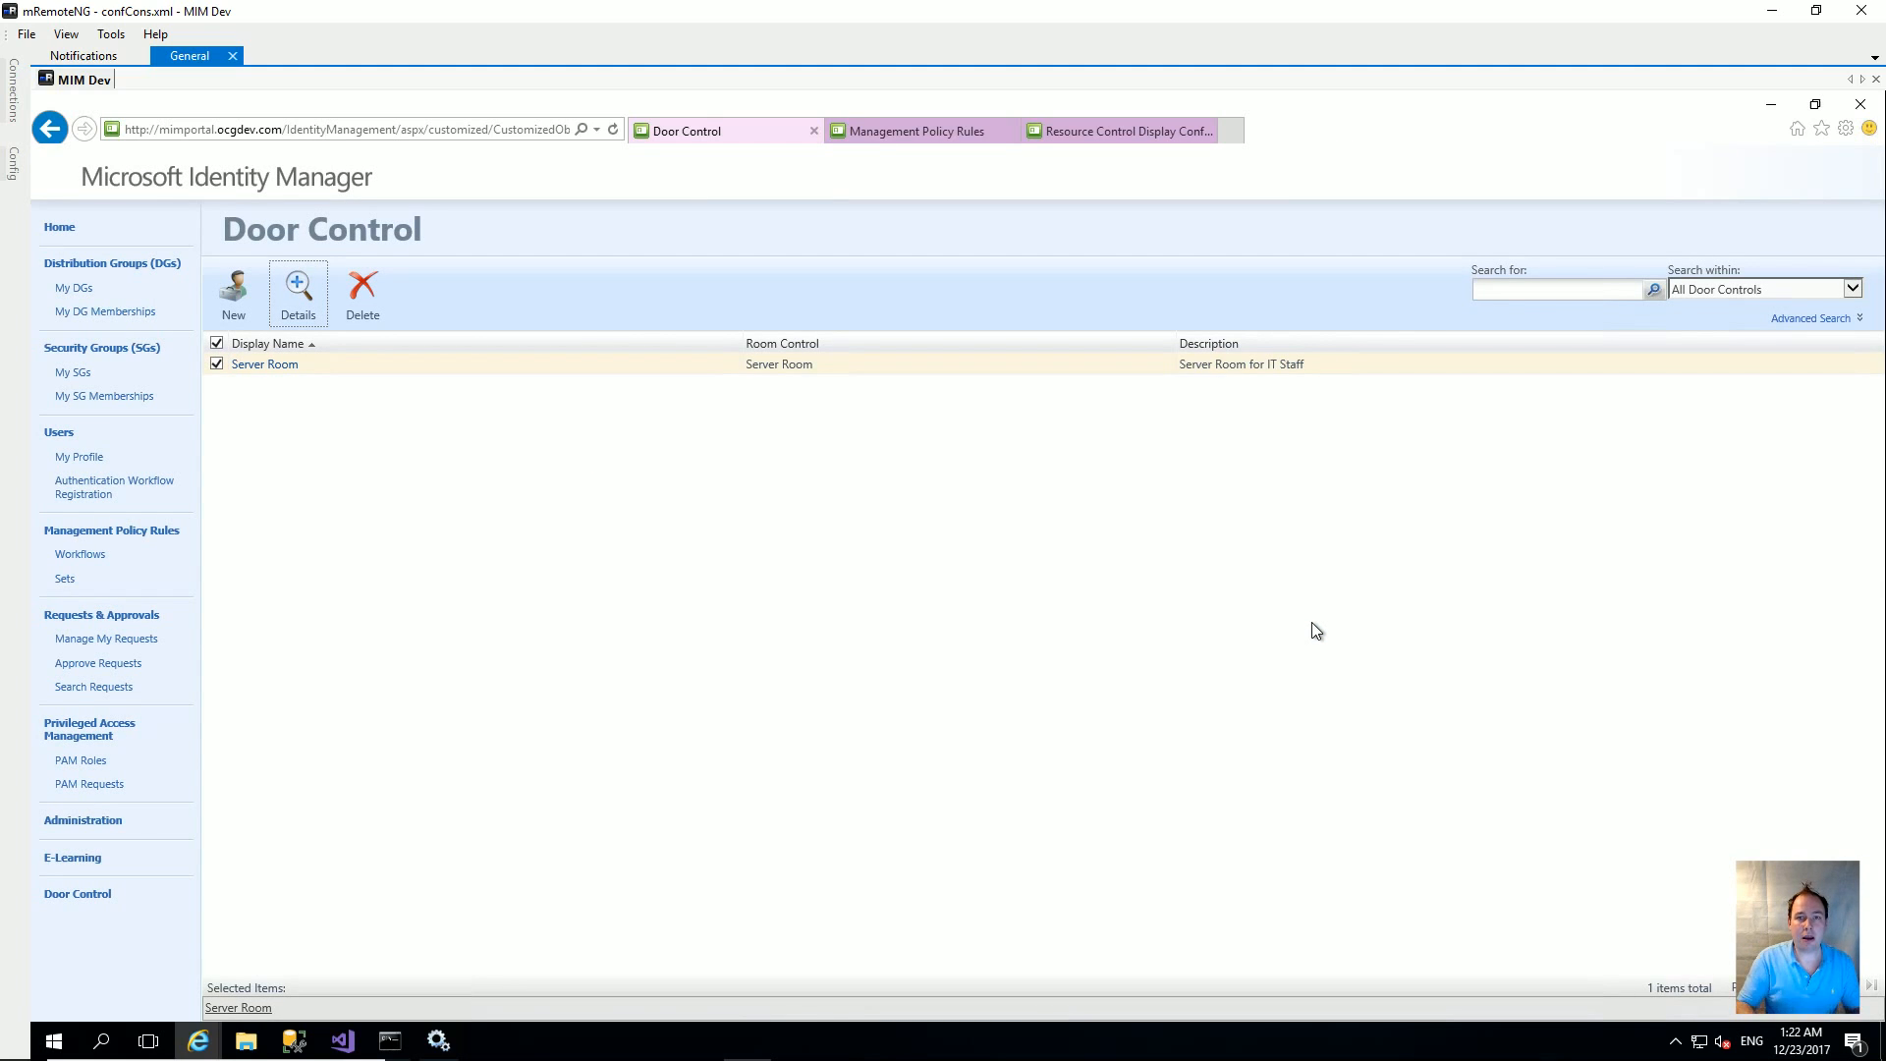